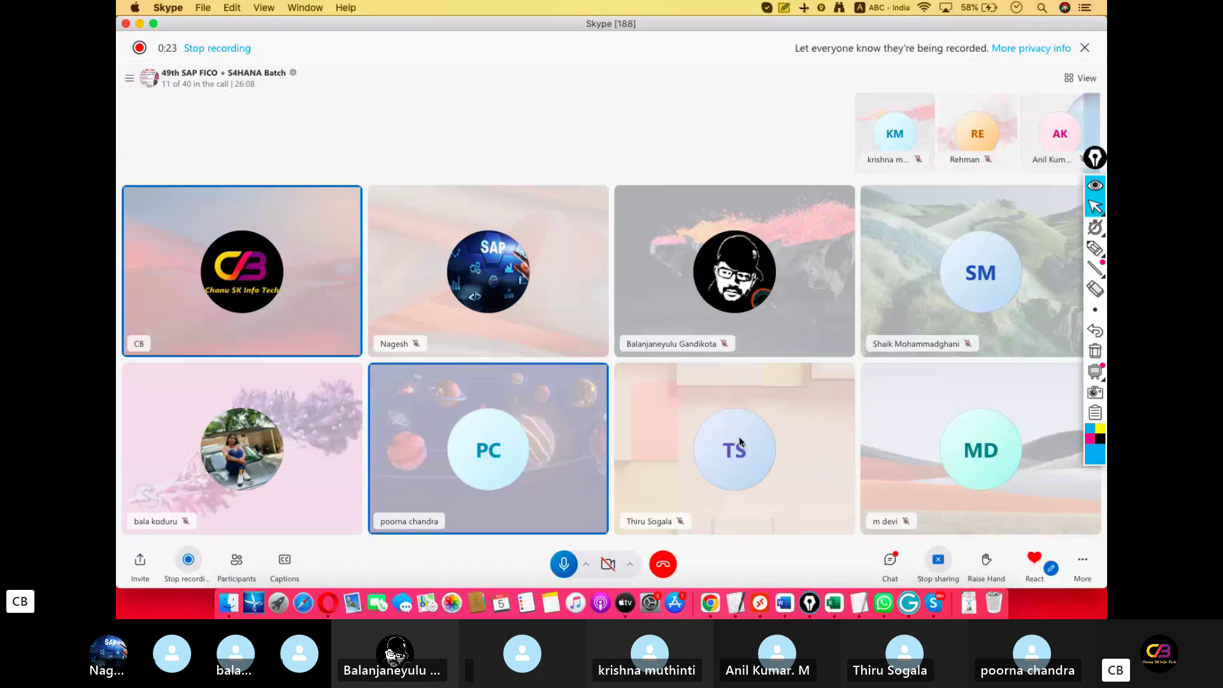
Step: Switch to the SAP session in Microsoft Remote Desktop, show it full screen, and exit the vendor line item report to SAP Easy Access
left_click(767, 587)
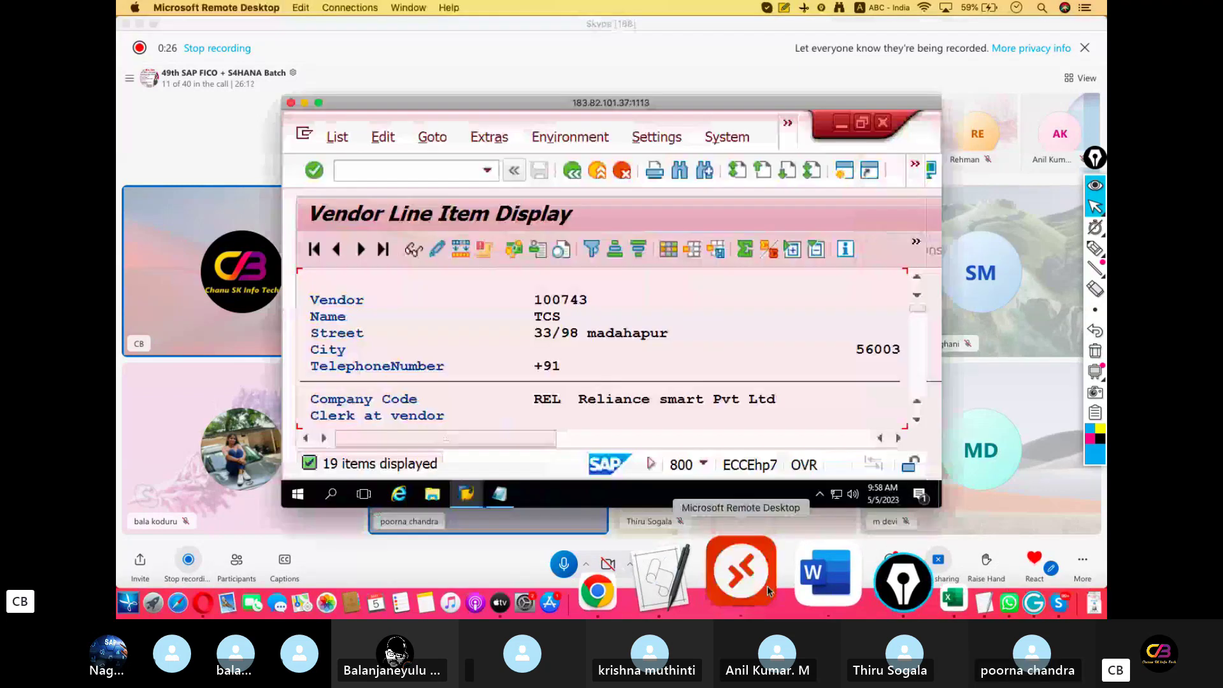
left_click(320, 105)
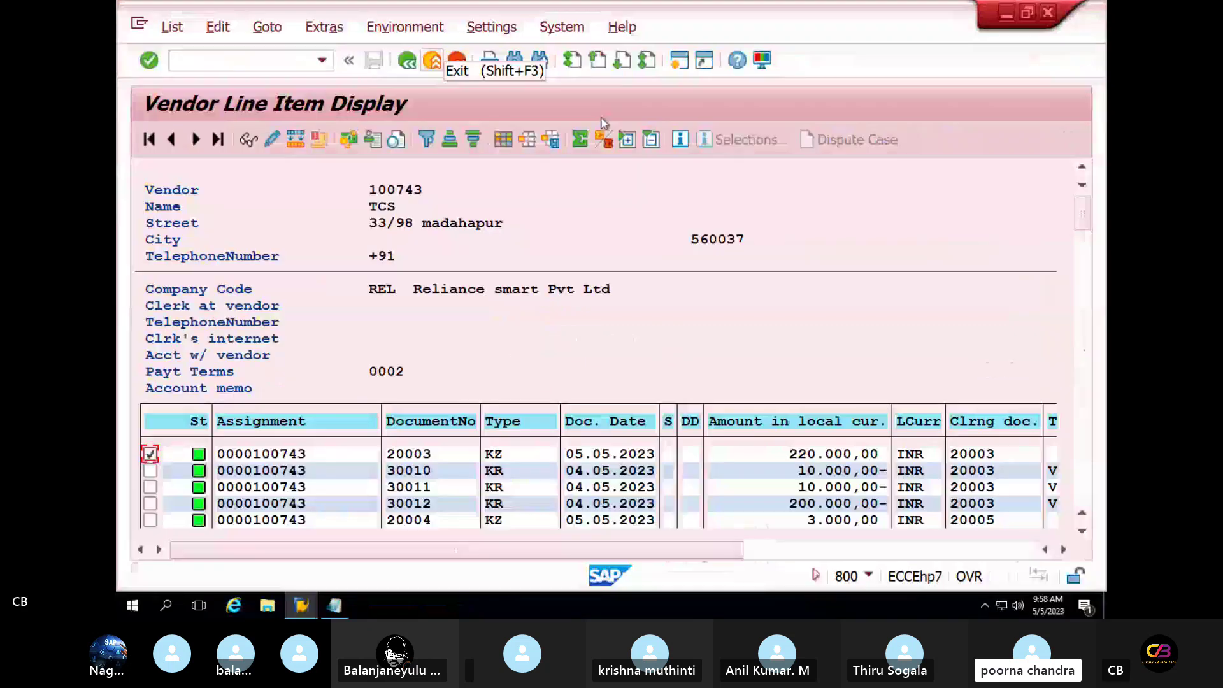
left_click(433, 61)
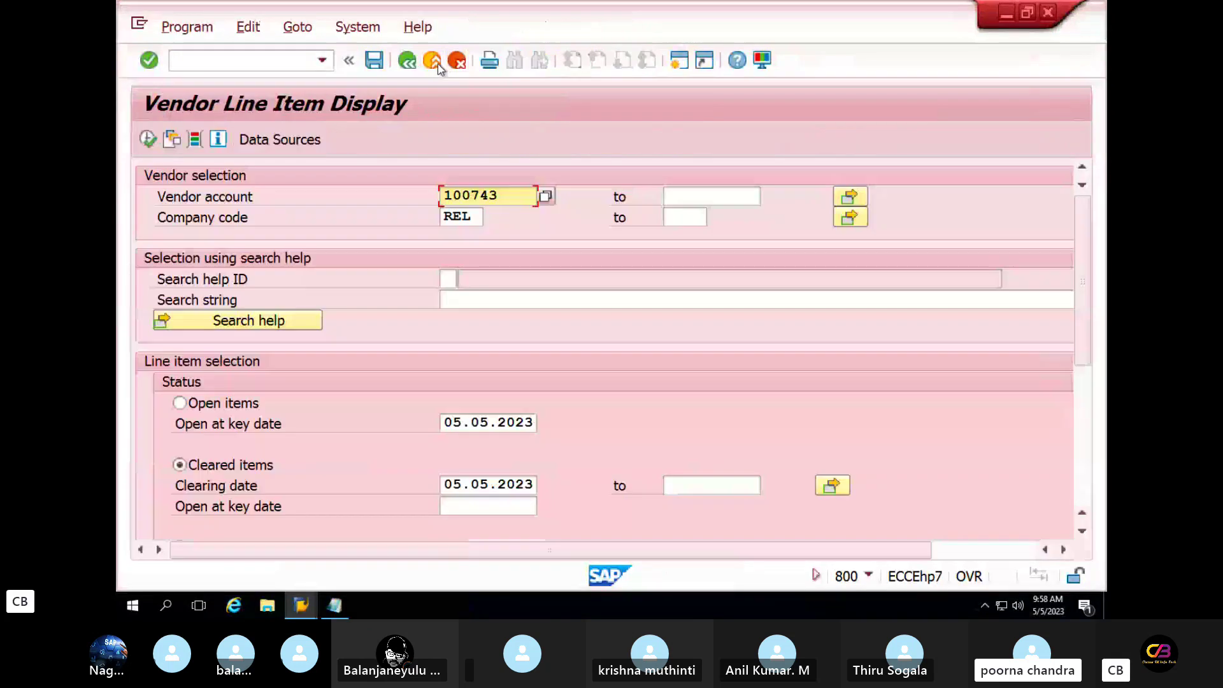
left_click(433, 61)
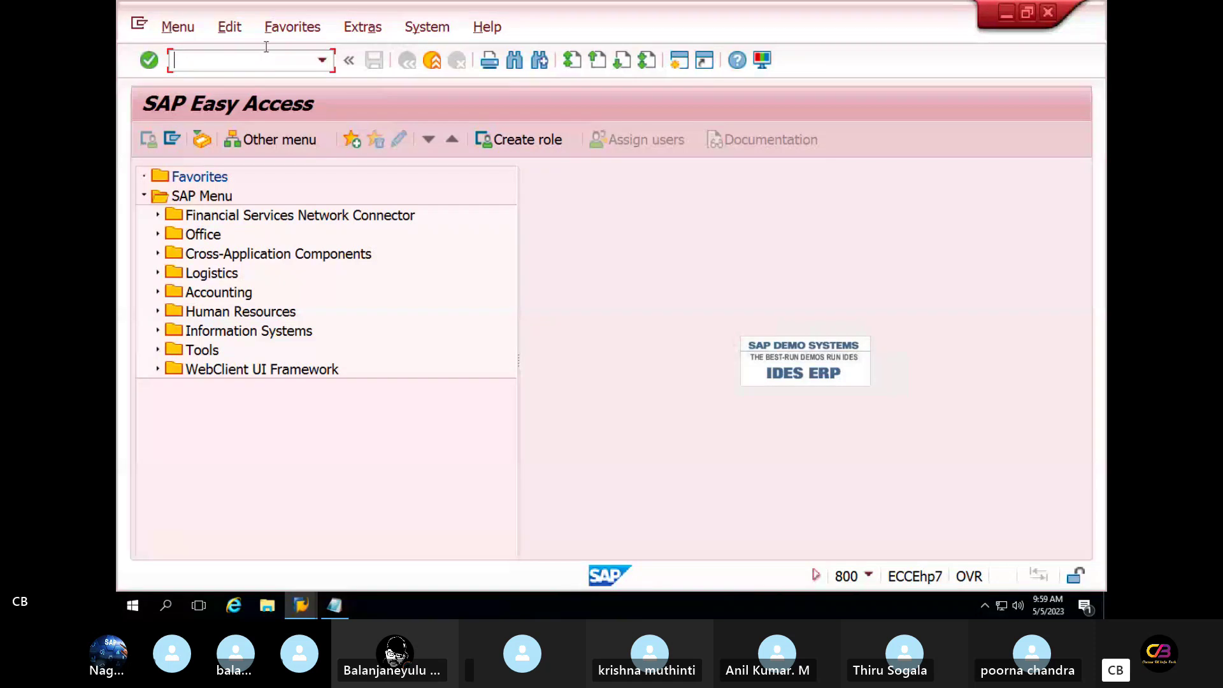
mouse_move(288, 6)
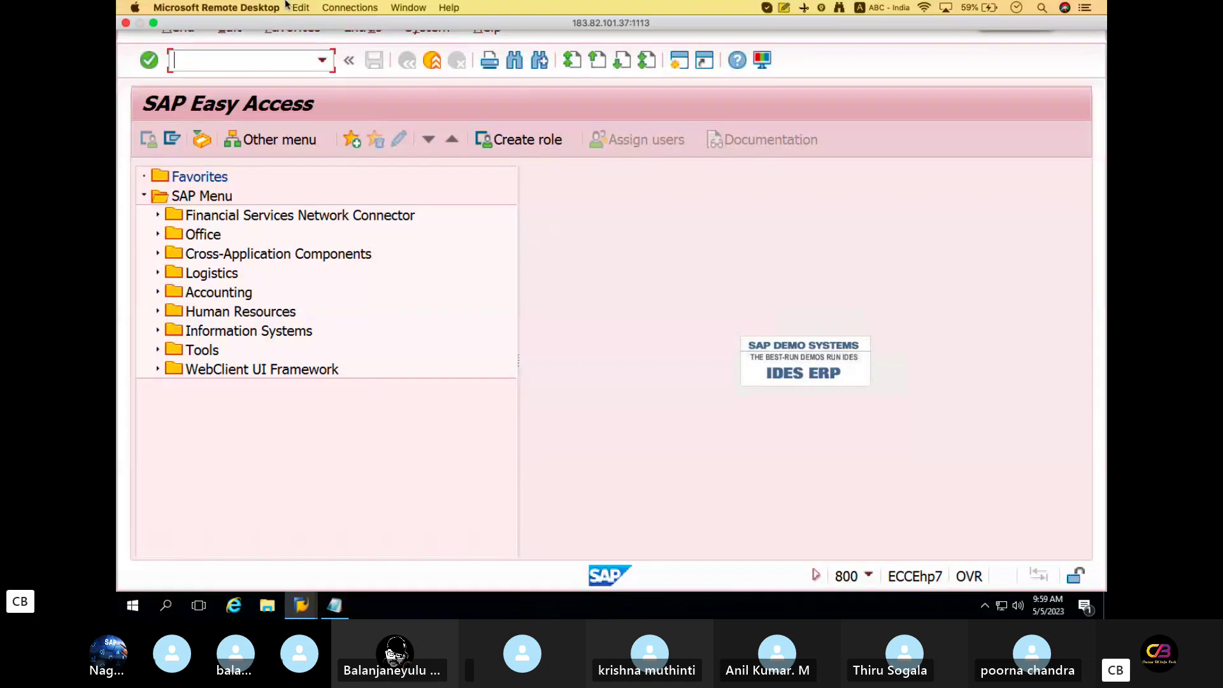
left_click(155, 24)
left_click(156, 25)
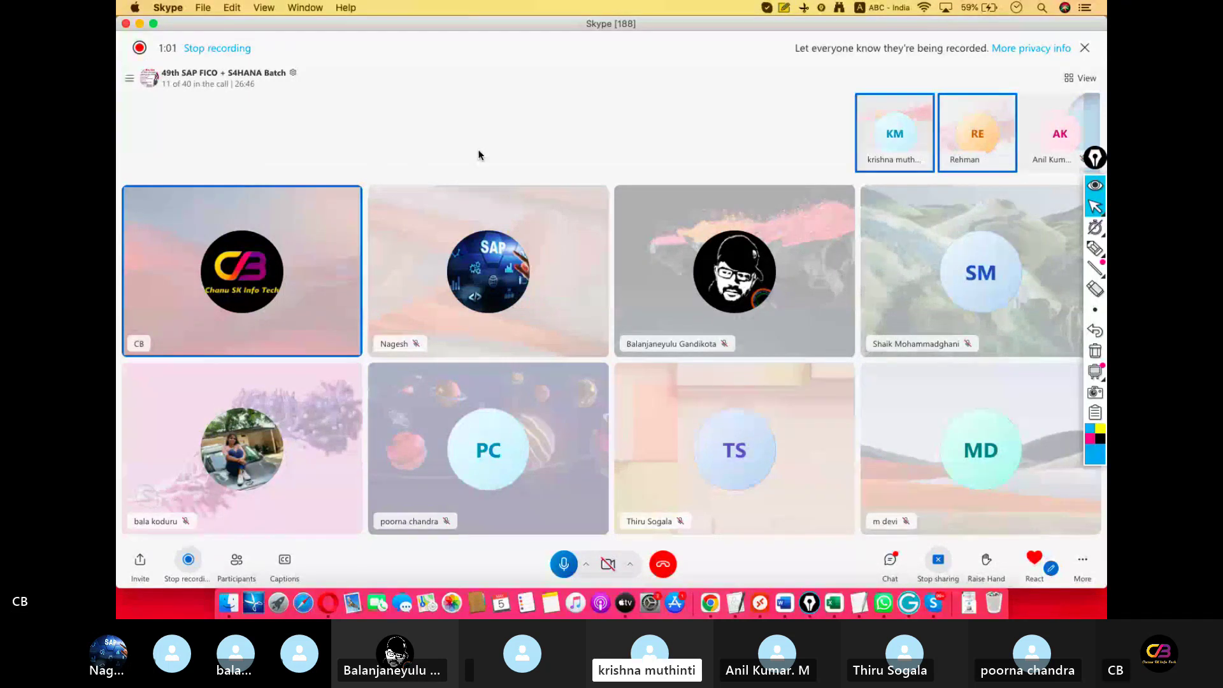
key("super+Tab")
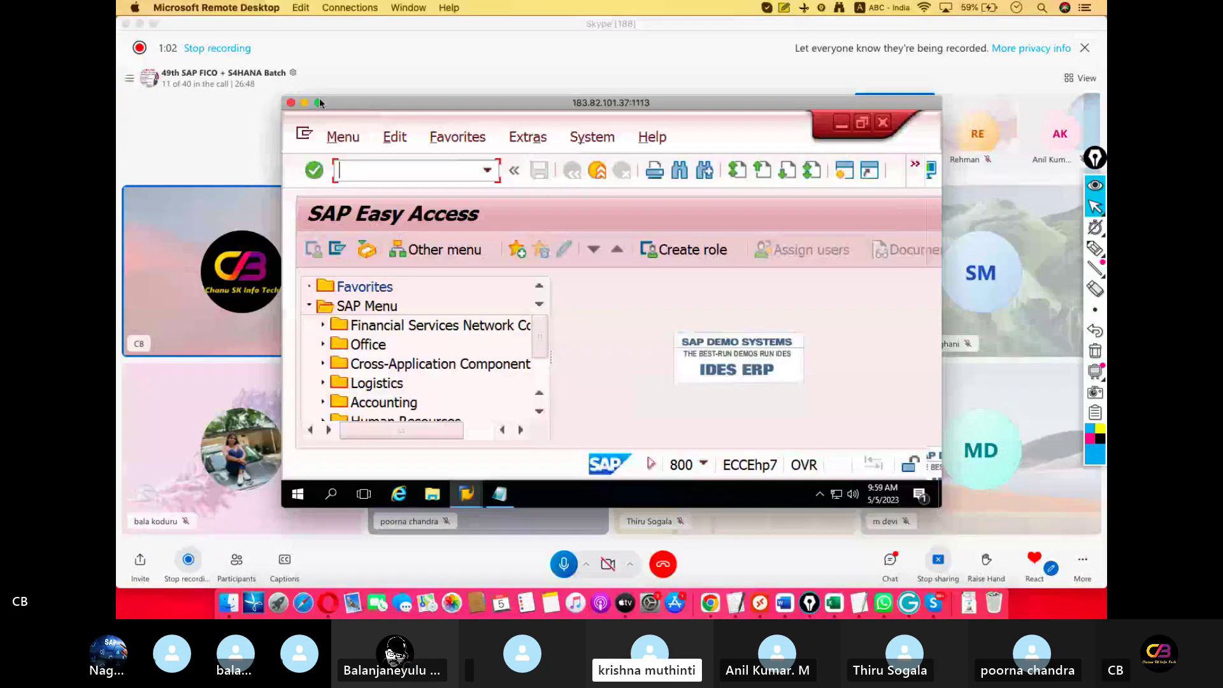
left_click(318, 103)
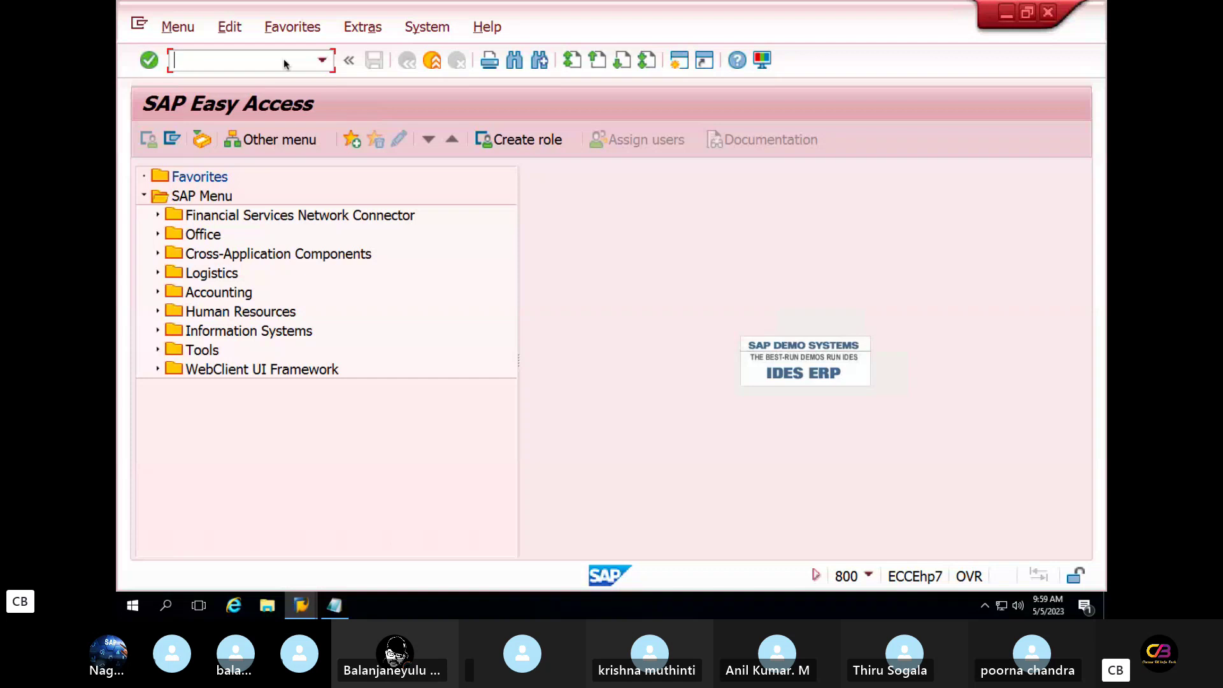
Step: Start transaction VA01 to create a sales order and set the order type to OR
type("va01")
key("Return")
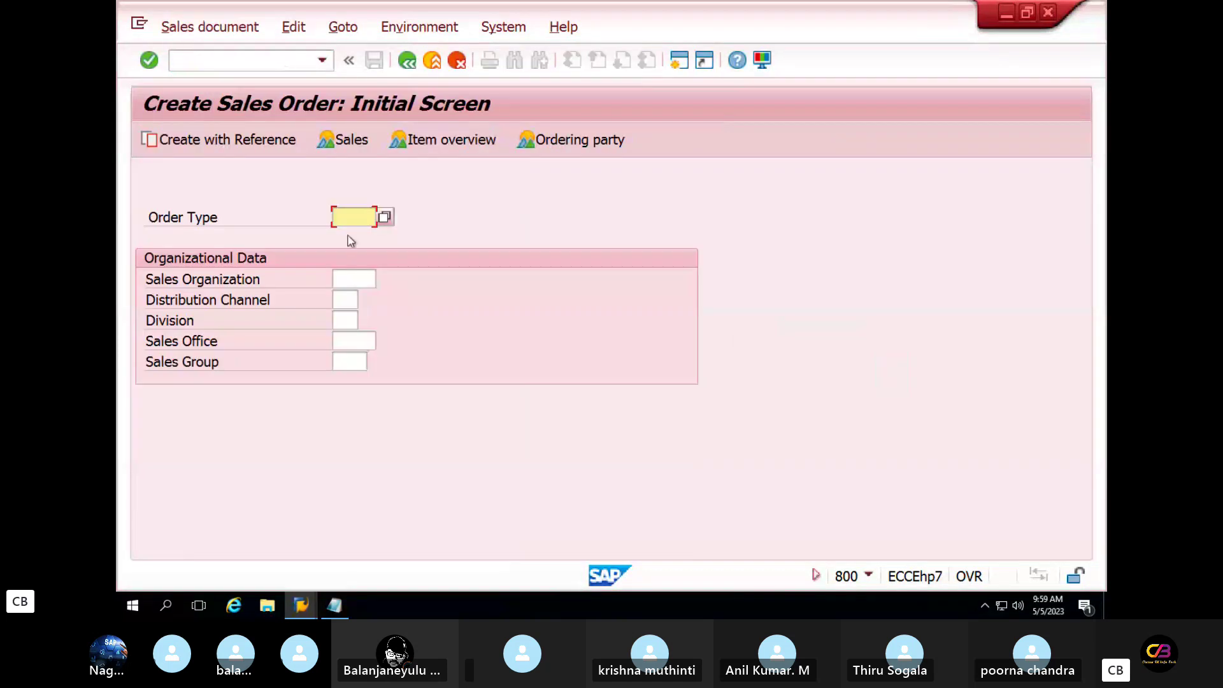
type("OR")
Step: Set sales organization KCL, distribution channel KS and division KD, and continue to the order overview
left_click(352, 278)
type("k")
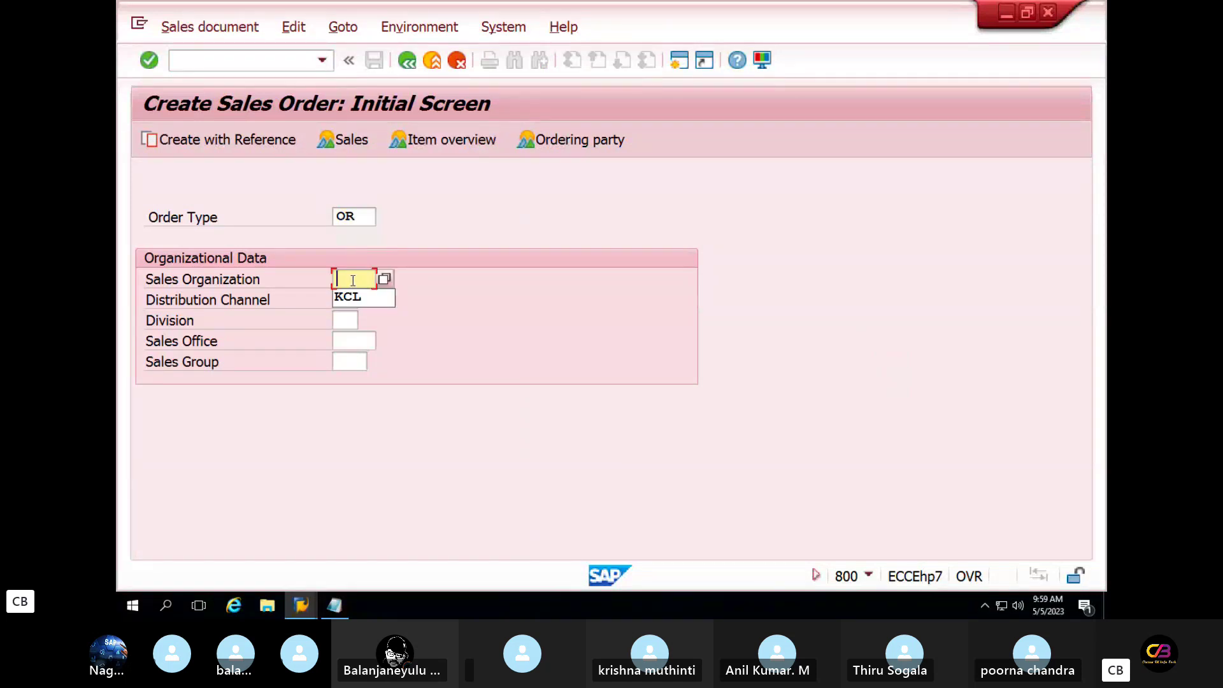
left_click(348, 295)
left_click(345, 302)
type("1")
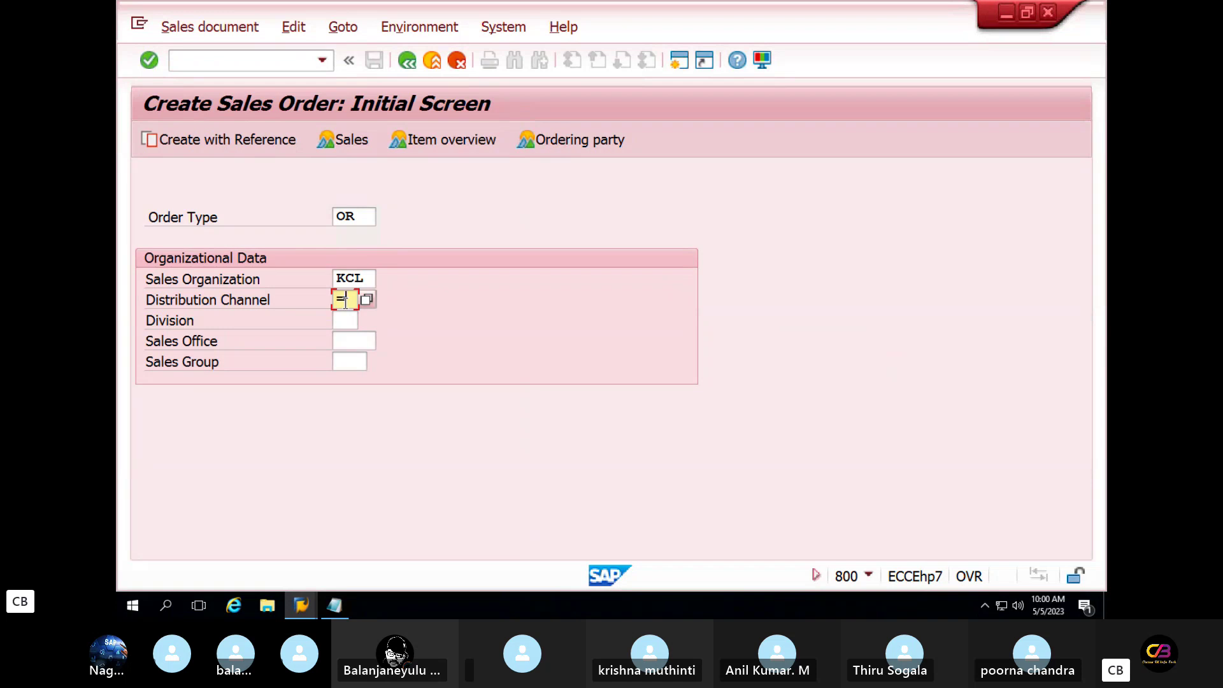
left_click(347, 315)
left_click(348, 314)
type("k")
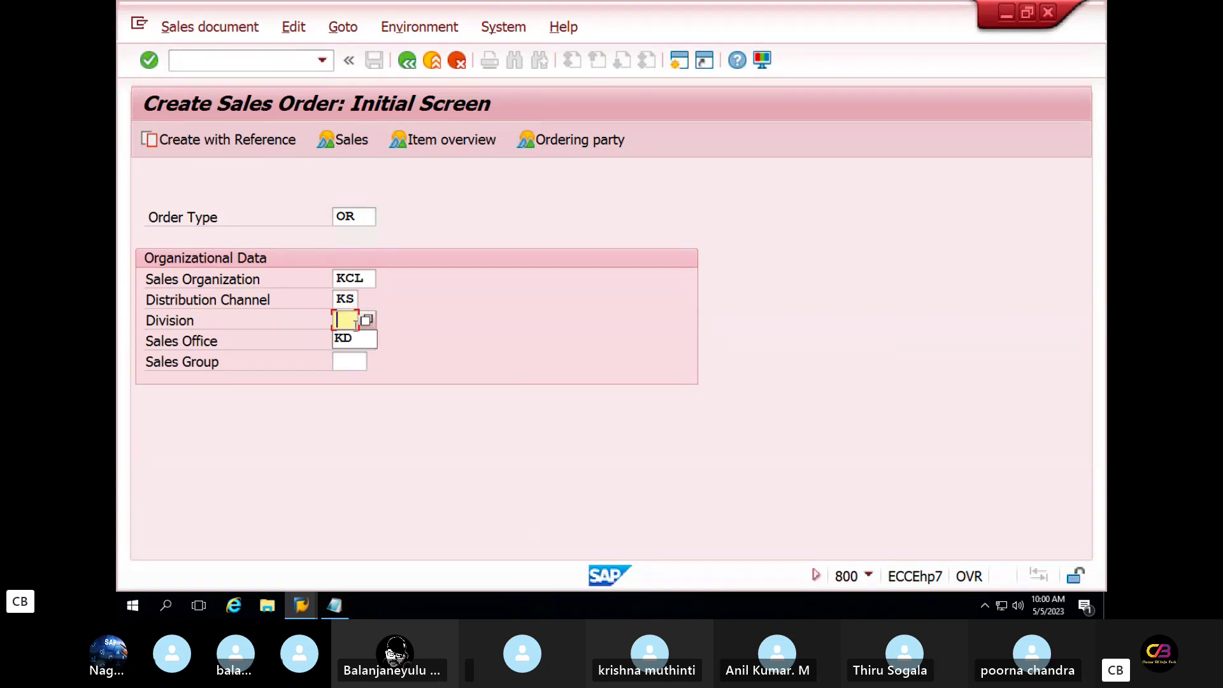
left_click(347, 338)
key("Return")
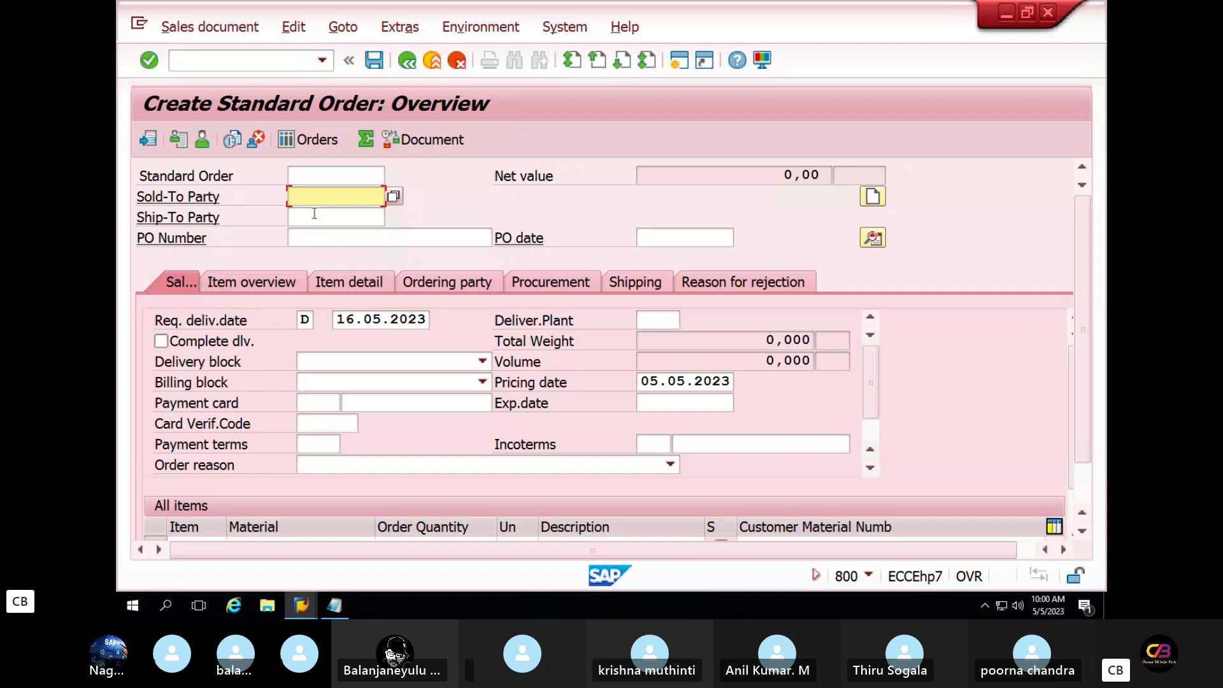
Step: Enter Tech Mahendra's customer number as the sold-to party and return from the partner header data to the order overview
type("5")
left_click(316, 215)
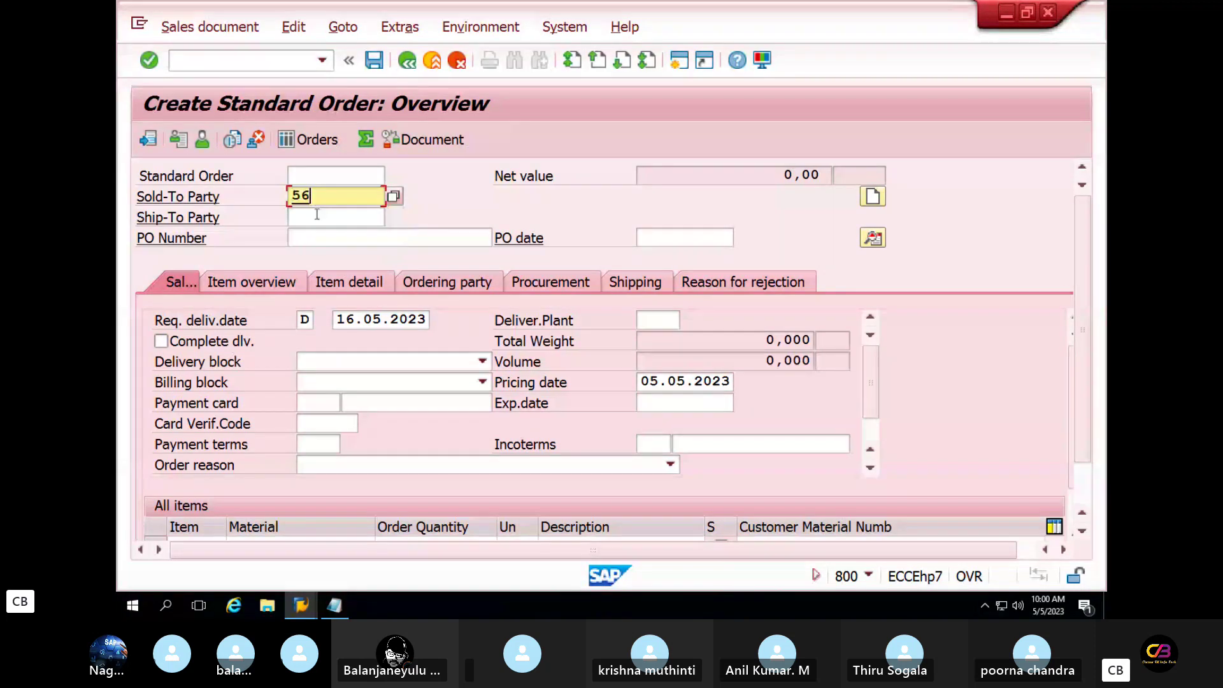
key("Return")
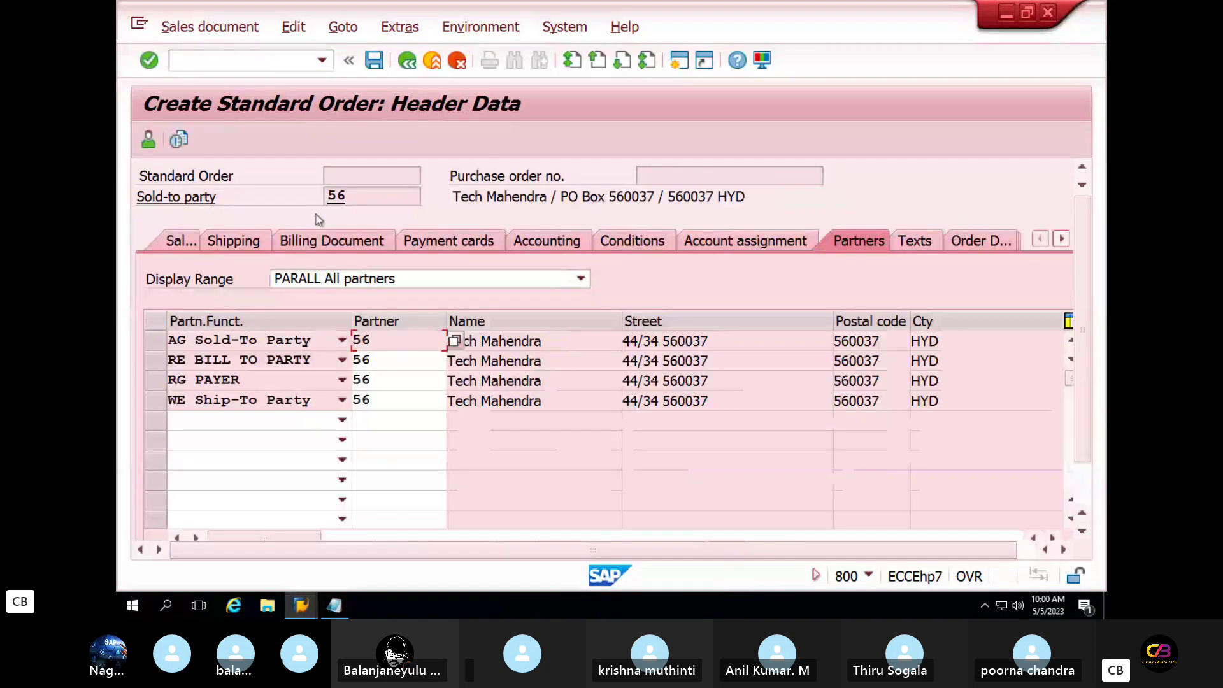
left_click(409, 64)
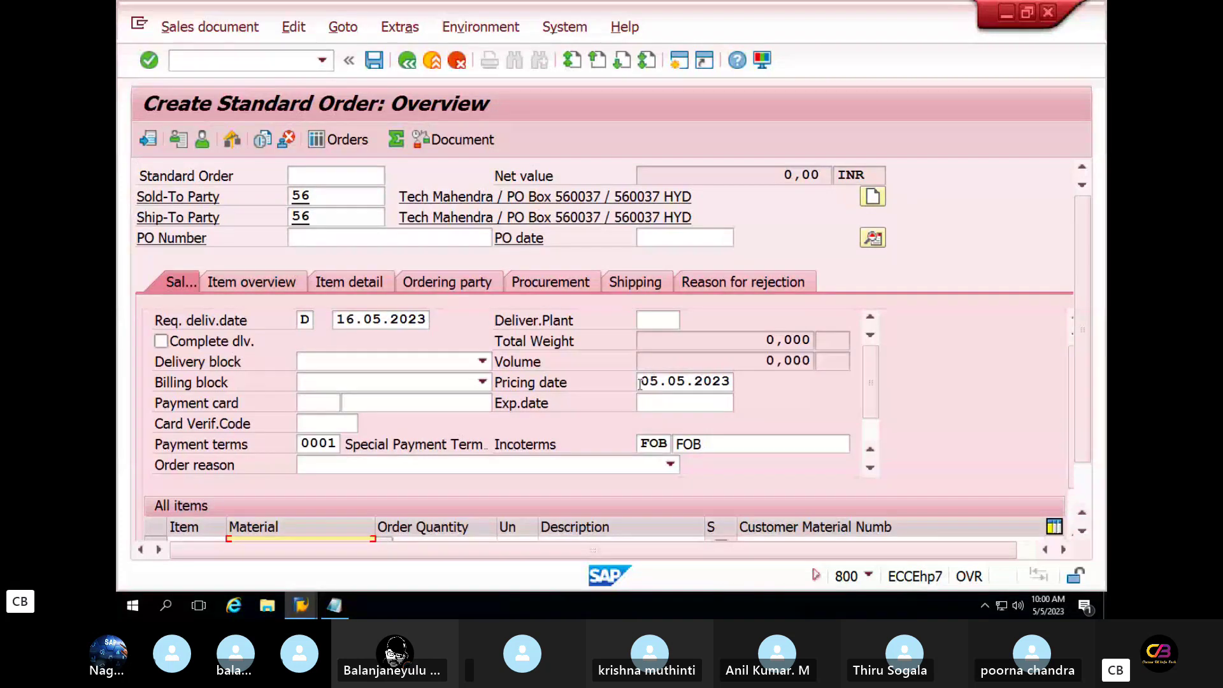
Step: Set the requested delivery date to the pricing date, 05.05.2023, and the delivering plant to KCP
left_click_drag(641, 384, 752, 390)
key("ctrl+c")
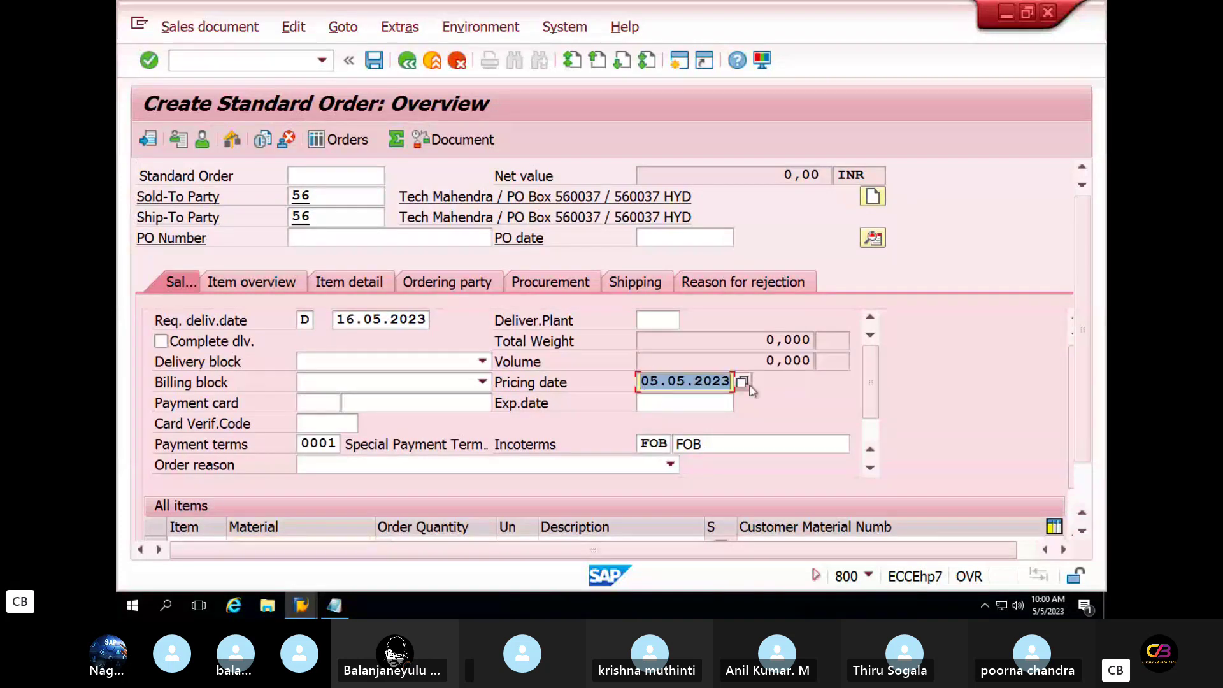
left_click_drag(338, 320, 427, 321)
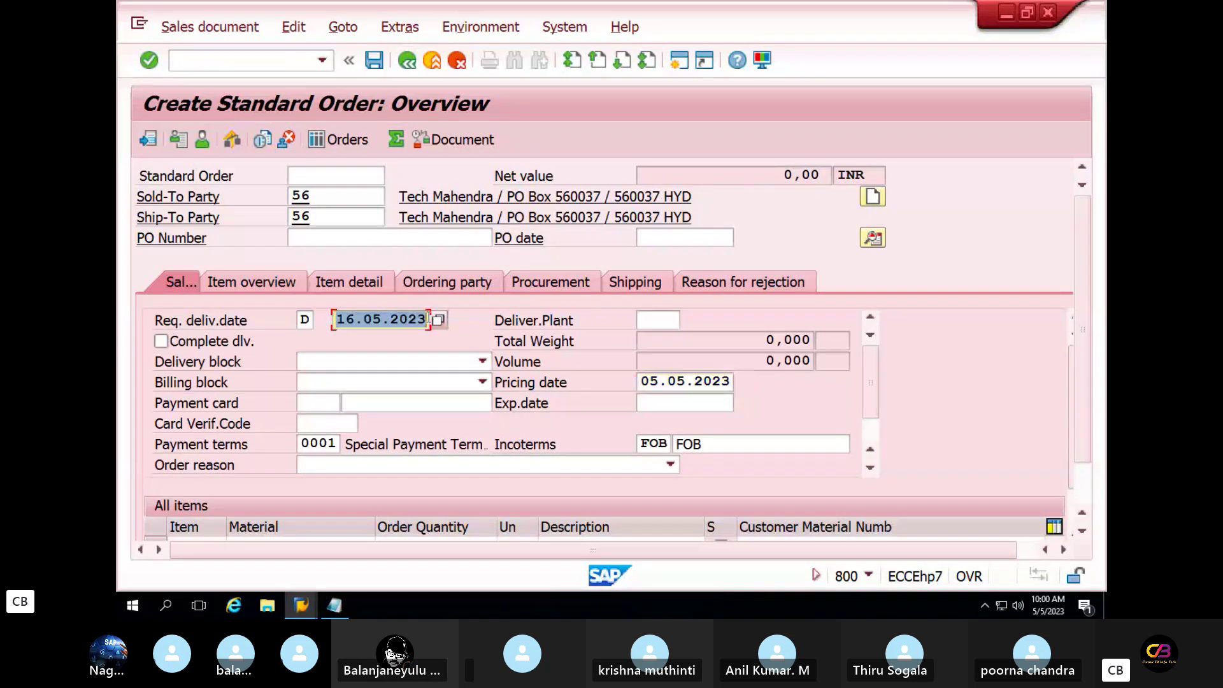
key("ctrl+v")
left_click(646, 319)
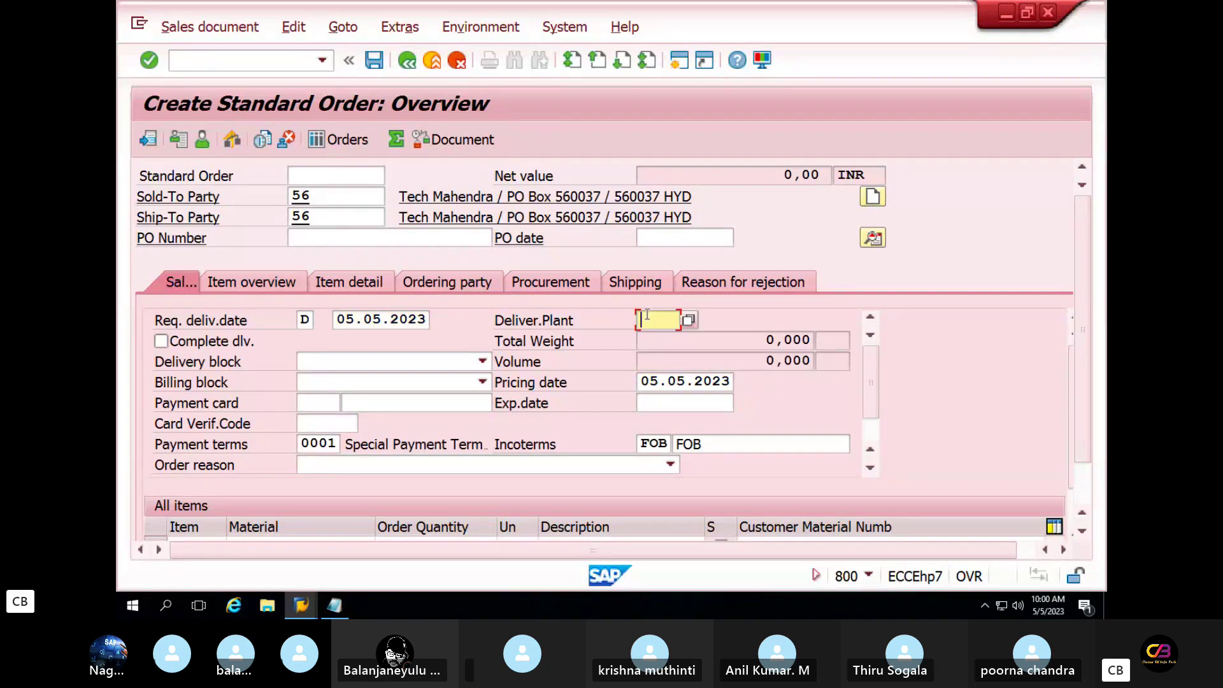
type("KCP")
Step: Add material 11331 as the first order item with an order quantity of 100
key("Tab")
key("Tab")
key("Tab")
key("Tab")
key("Tab")
key("Tab")
key("Tab")
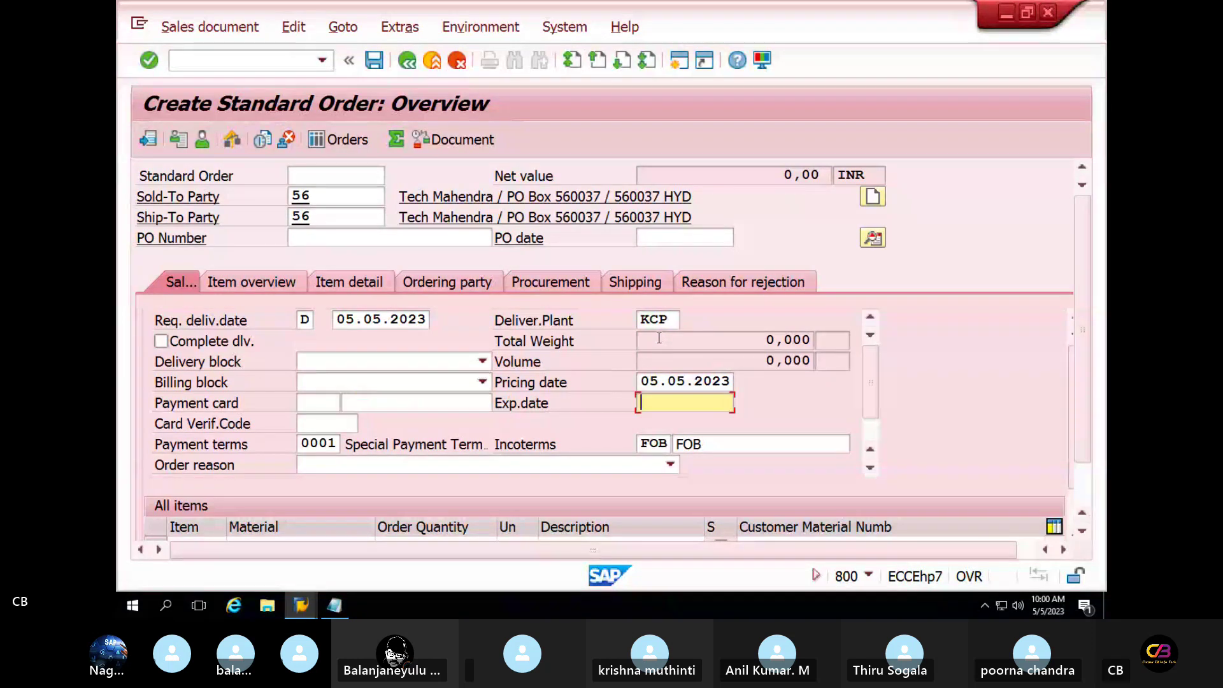
key("Tab")
key("Tab")
key("Tab")
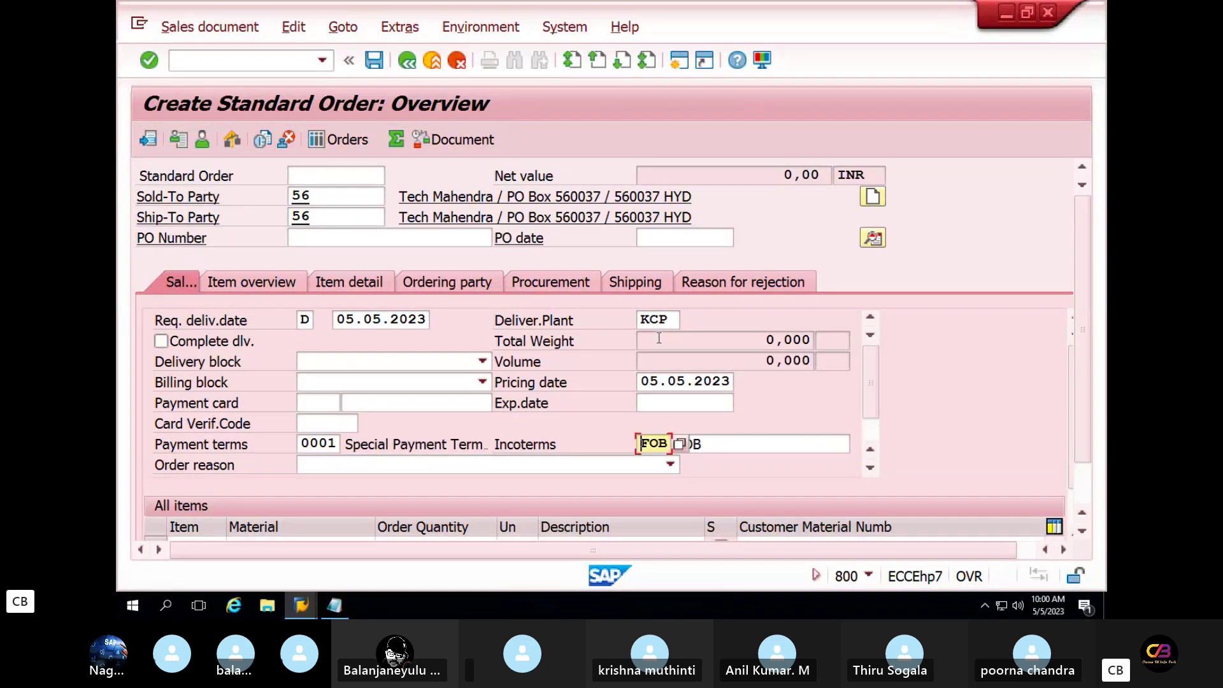
key("Tab")
key("Tab")
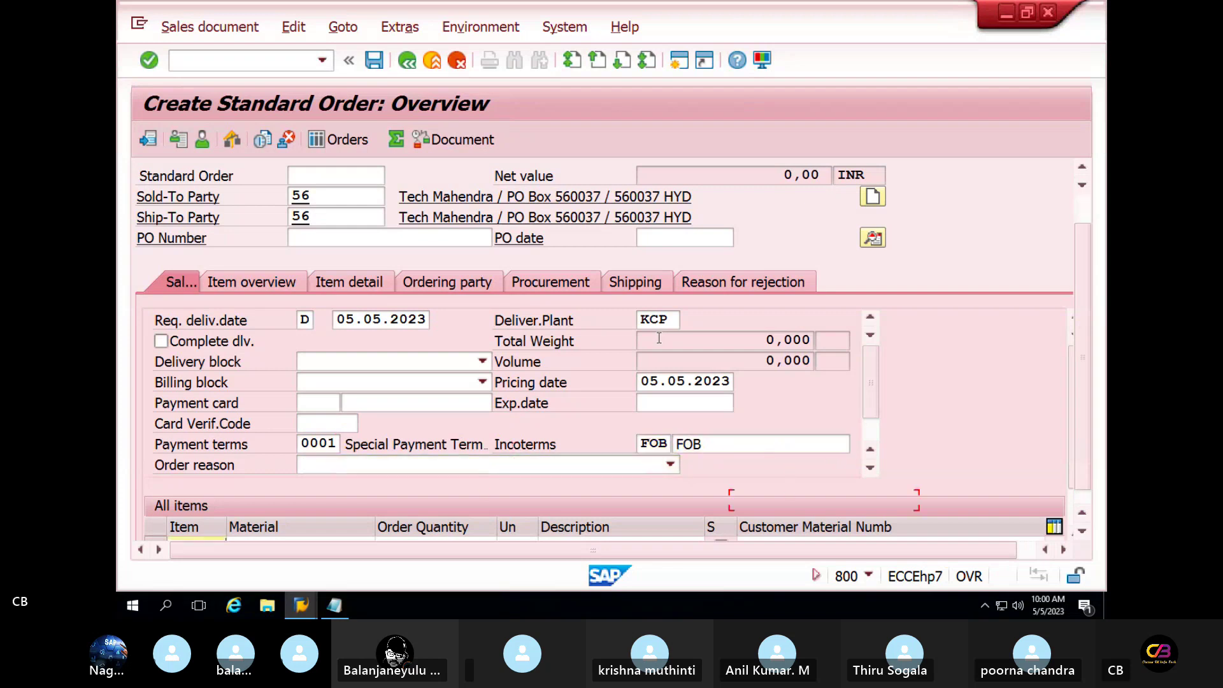
key("Tab")
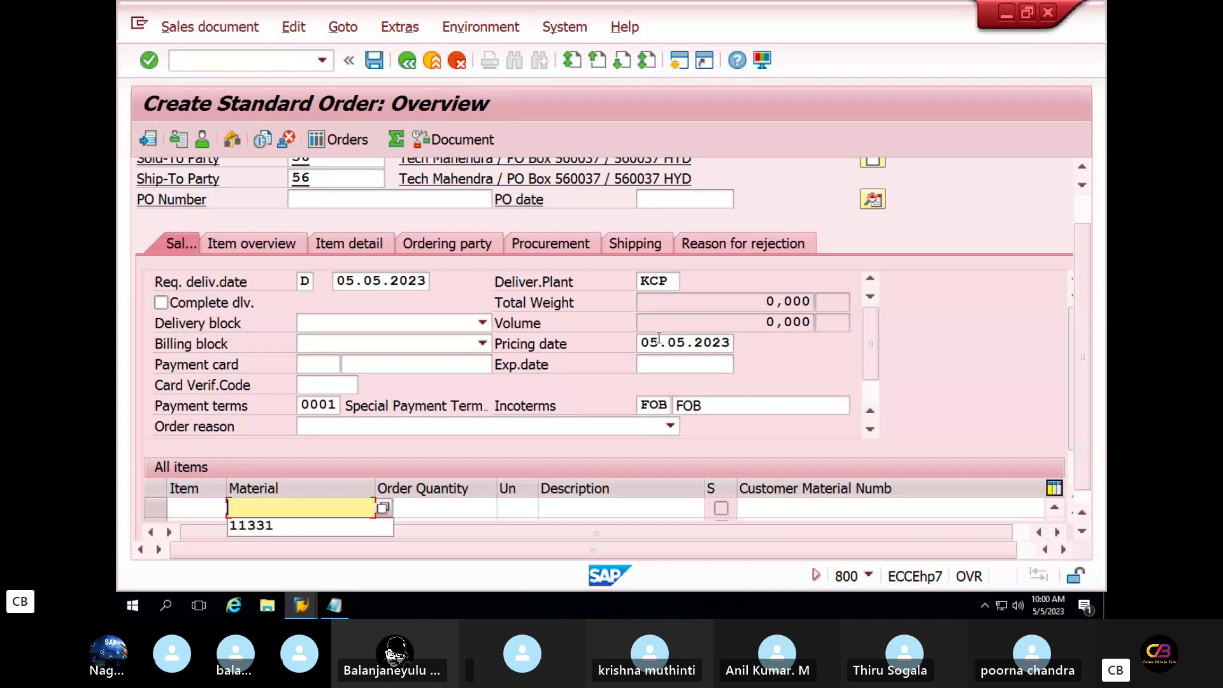
key("Down")
key("Tab")
type("100")
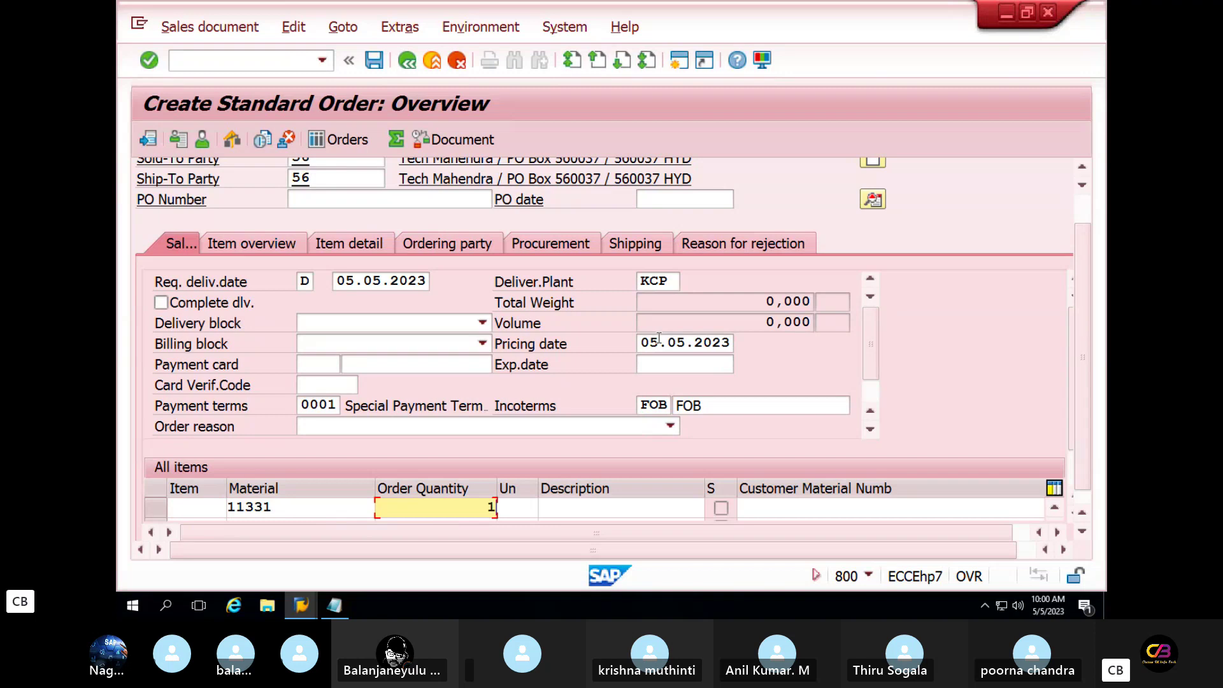
Step: Set the first date of the material 11331 item to 05.05.2023
key("Tab")
key("Tab")
key("Tab")
key("Tab")
key("Tab")
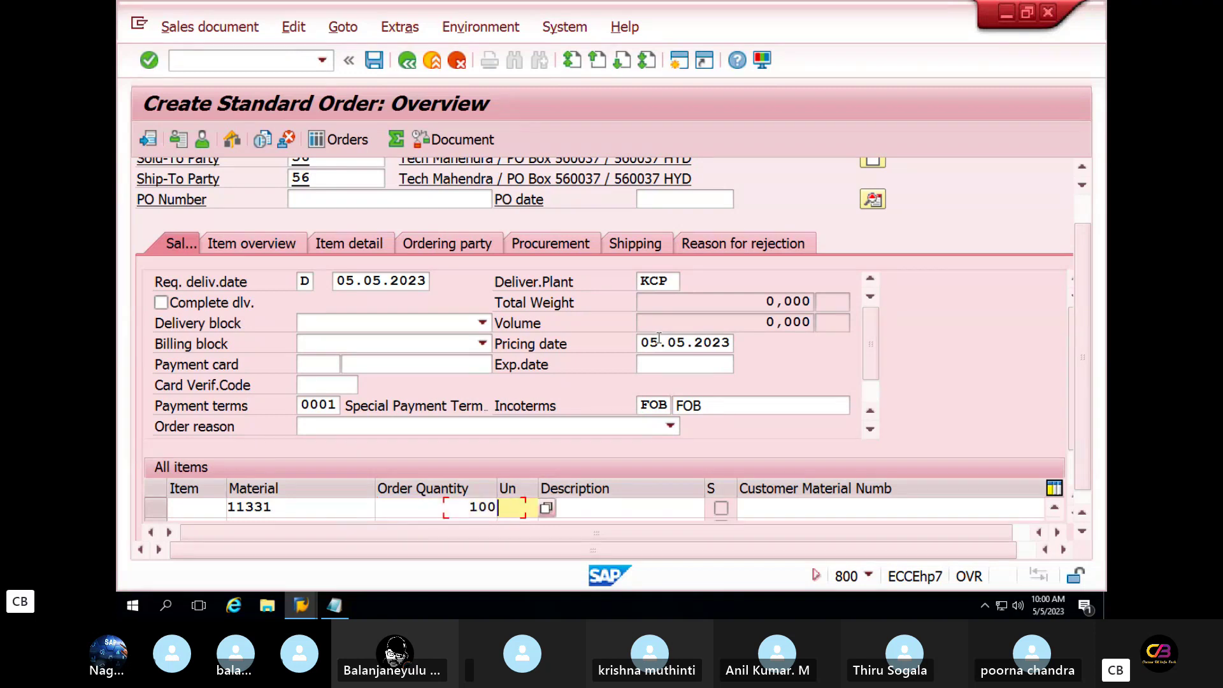
key("Tab")
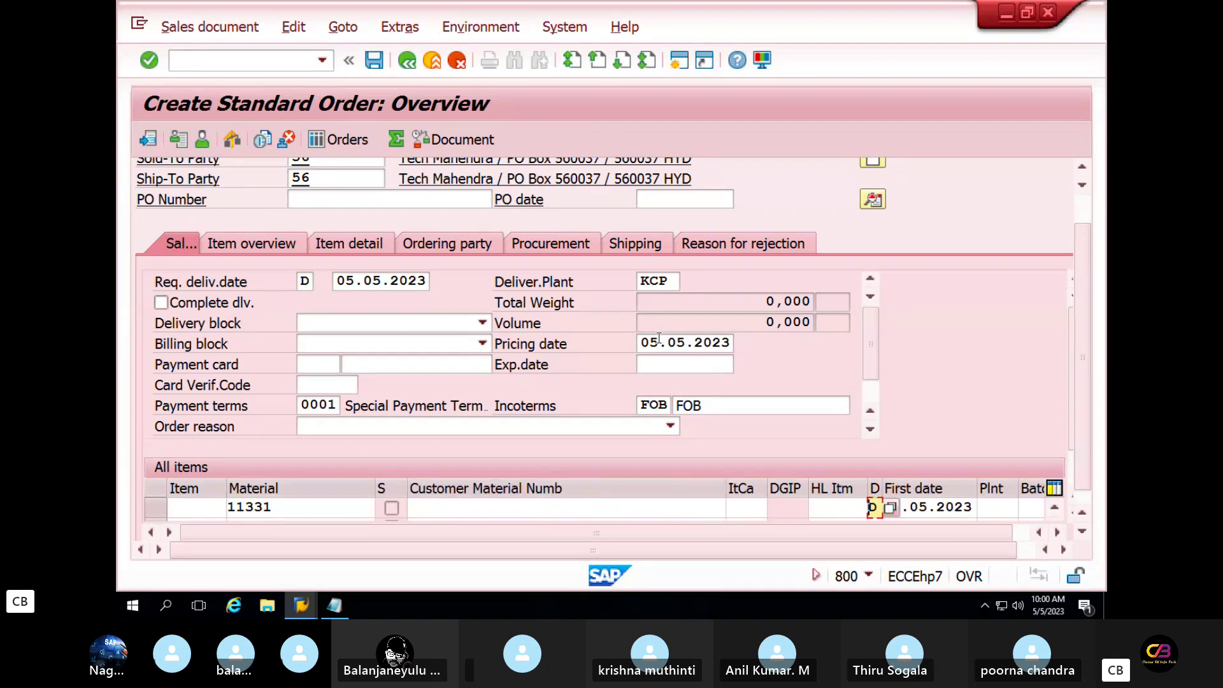
key("Tab")
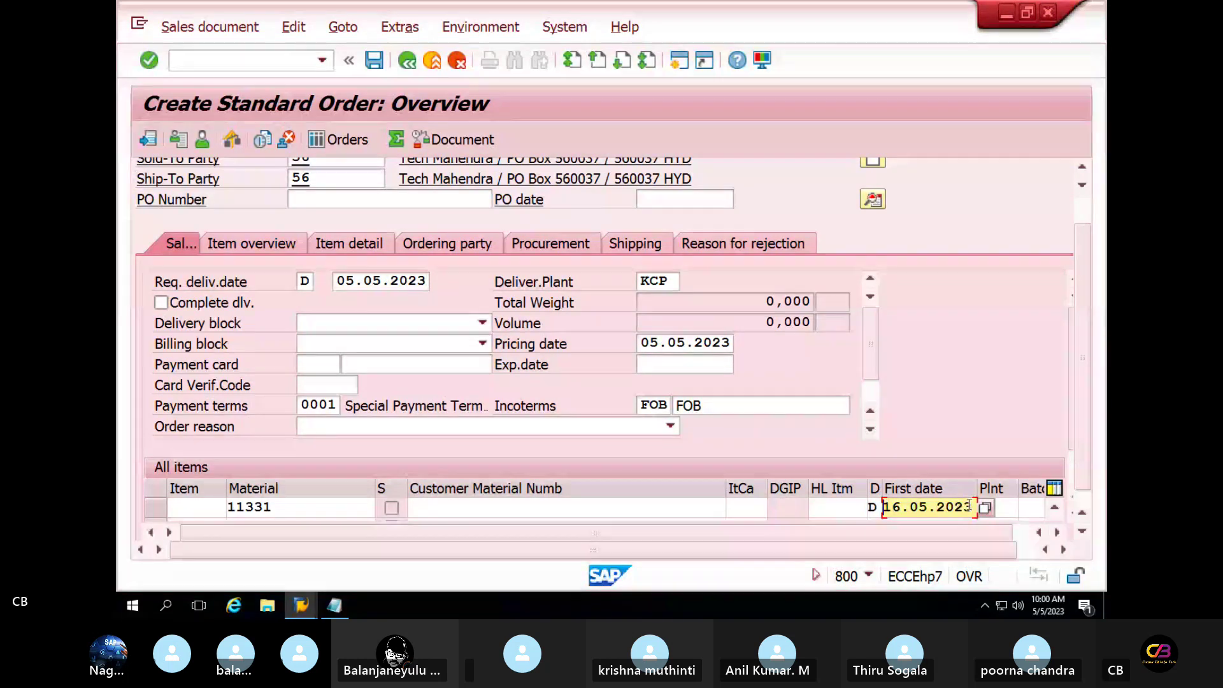
left_click_drag(969, 507, 867, 508)
key("BackSpace")
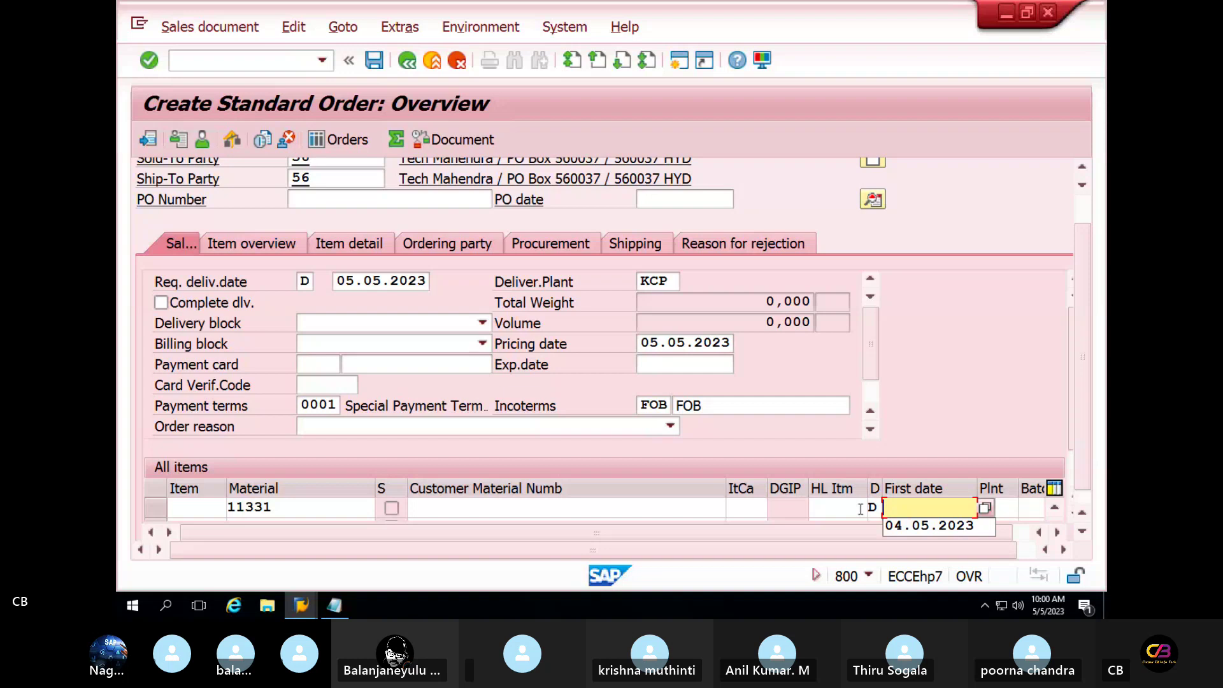
type("05.05.2023")
key("Tab")
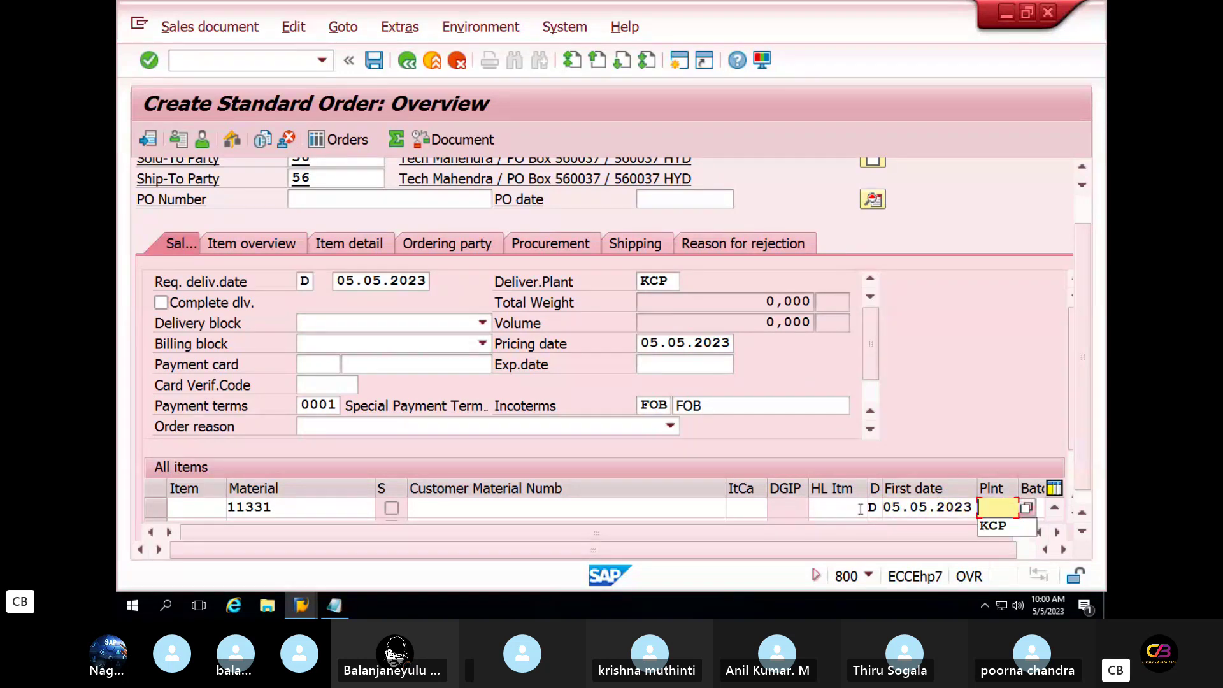
Step: Assign plant KCP to the item and enter an amount of 100 in currency INR
type("KCP")
key("Tab")
key("Tab")
key("Tab")
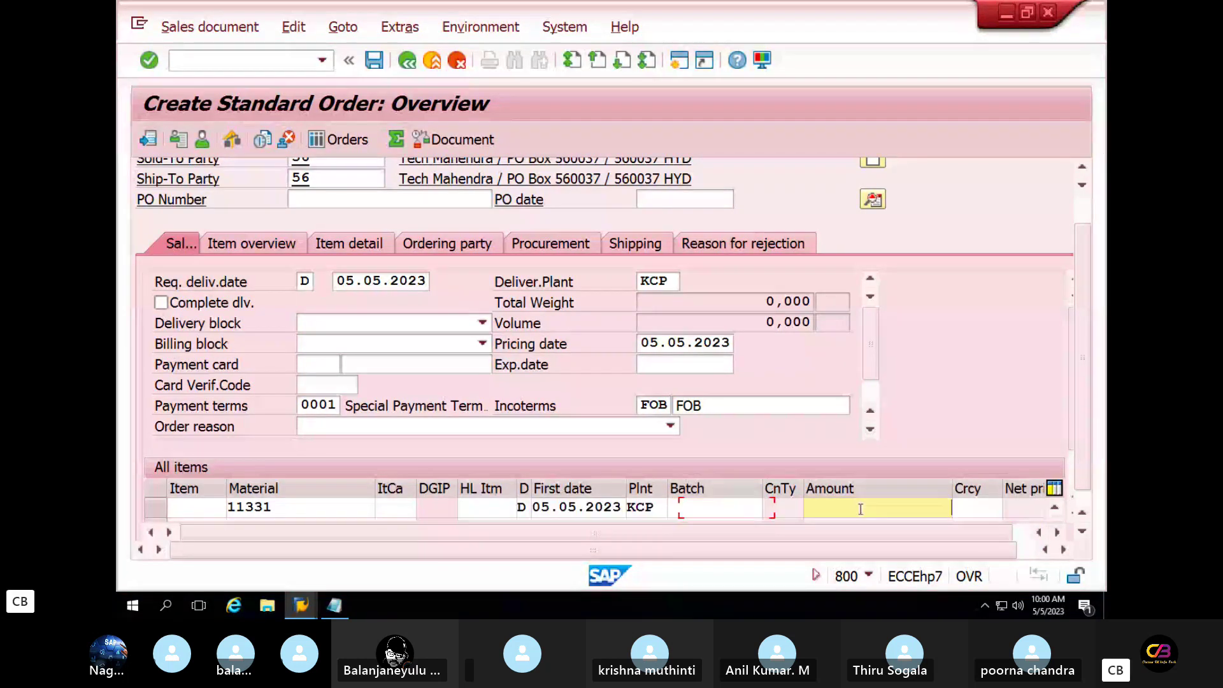
type("100")
key("Tab")
type("INR")
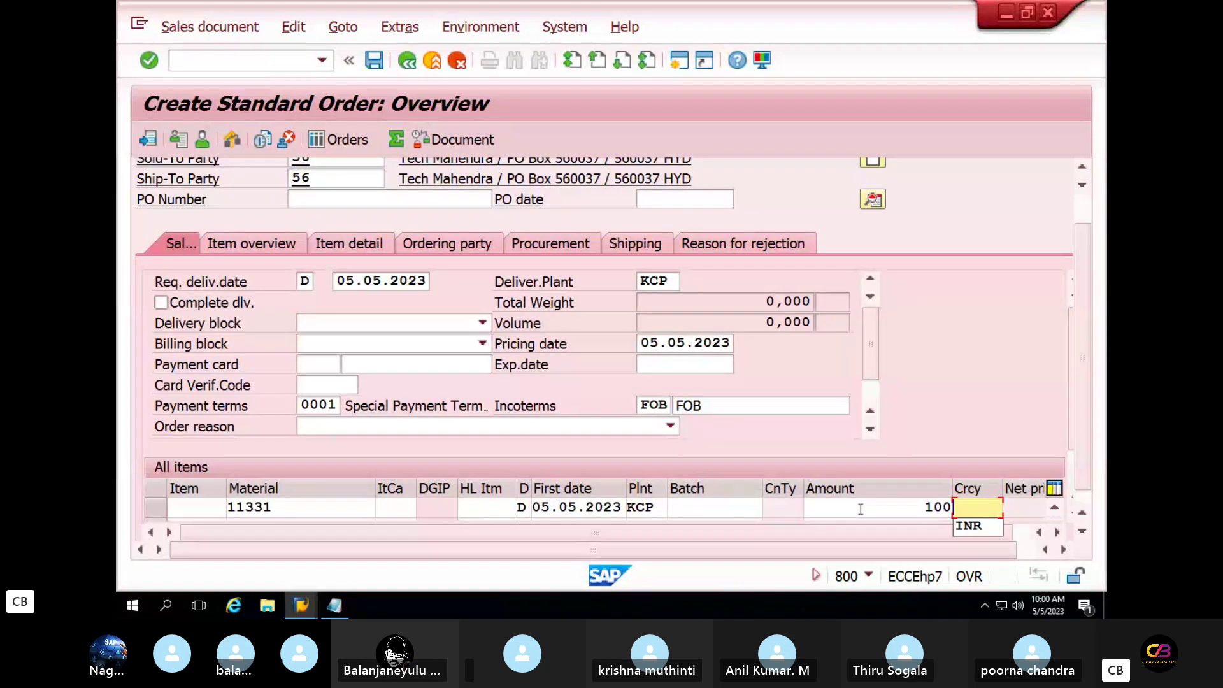
Step: Confirm the item entries and the billing date redetermination, and check the available order reasons without choosing one
key("Tab")
key("Tab")
key("Tab")
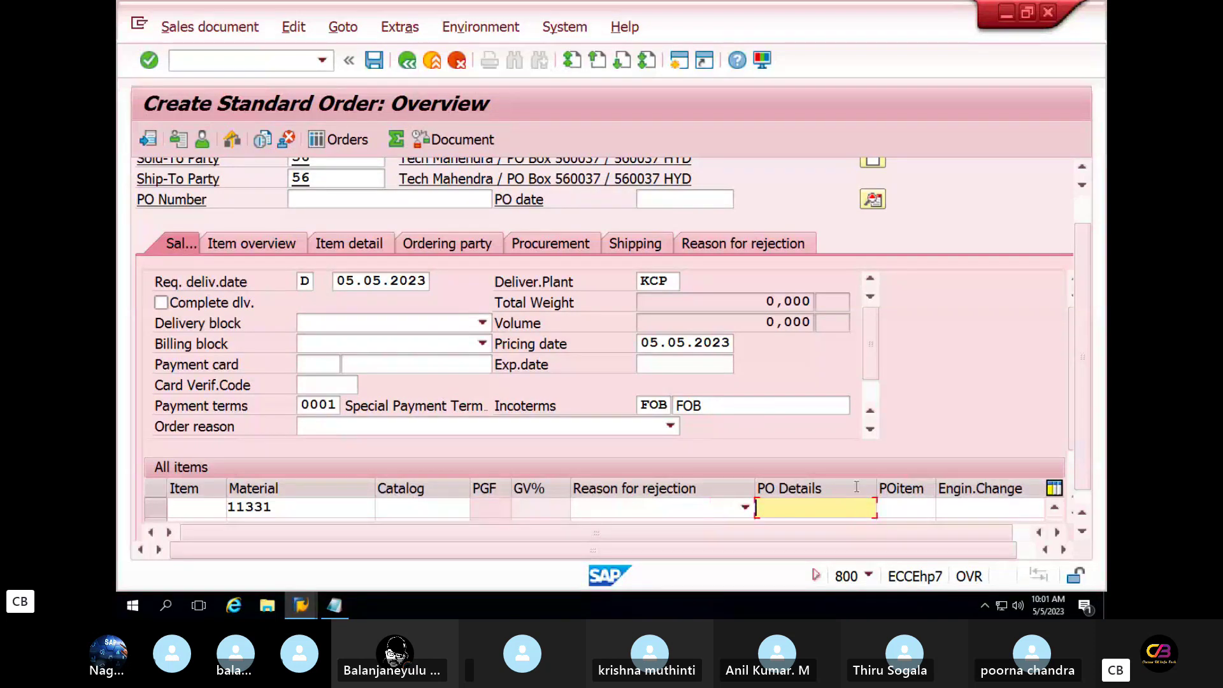
key("Return")
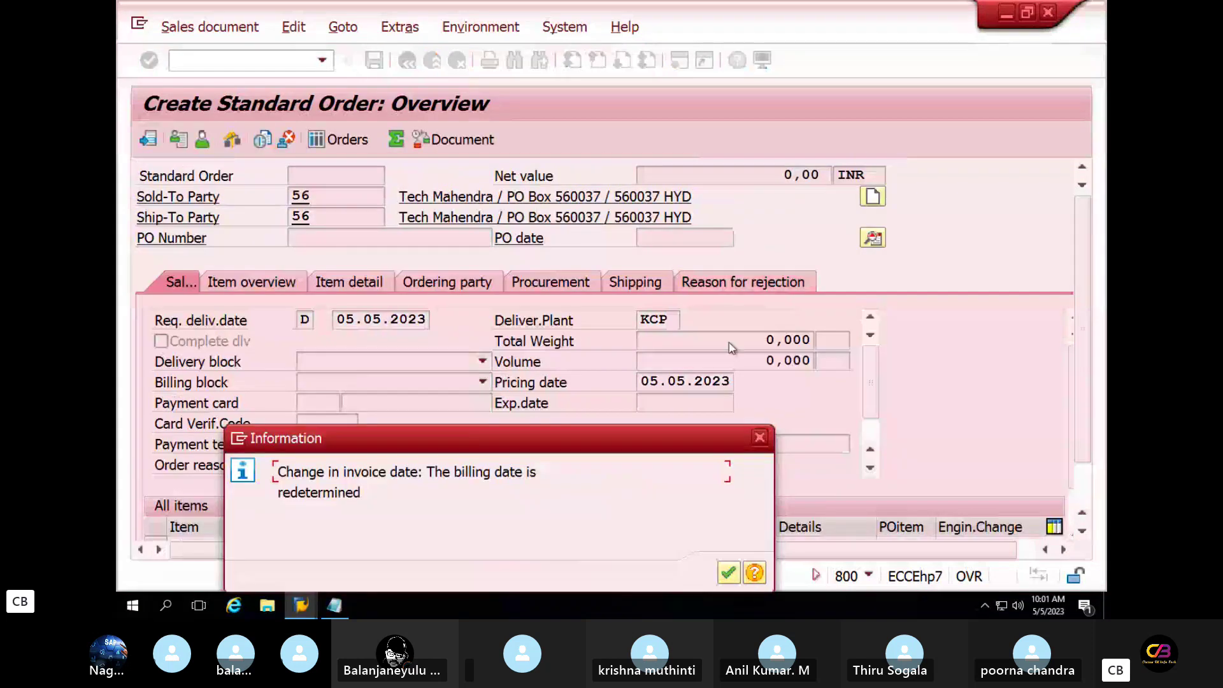
left_click(728, 574)
left_click(374, 325)
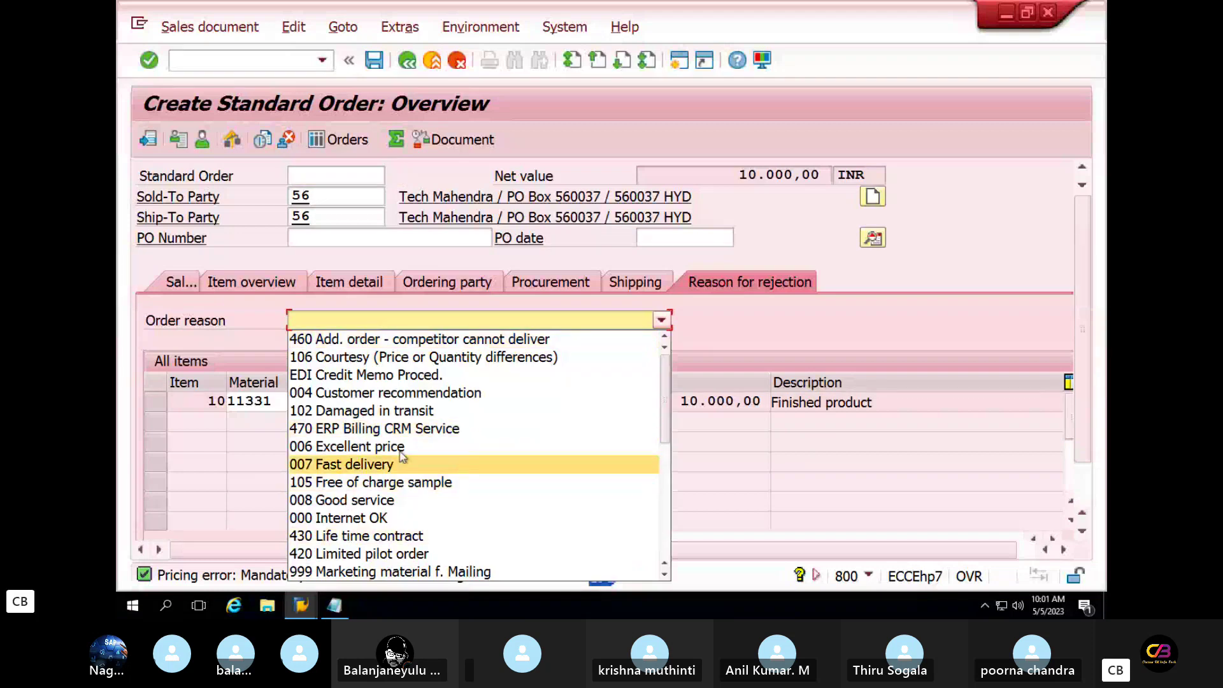
left_click(758, 330)
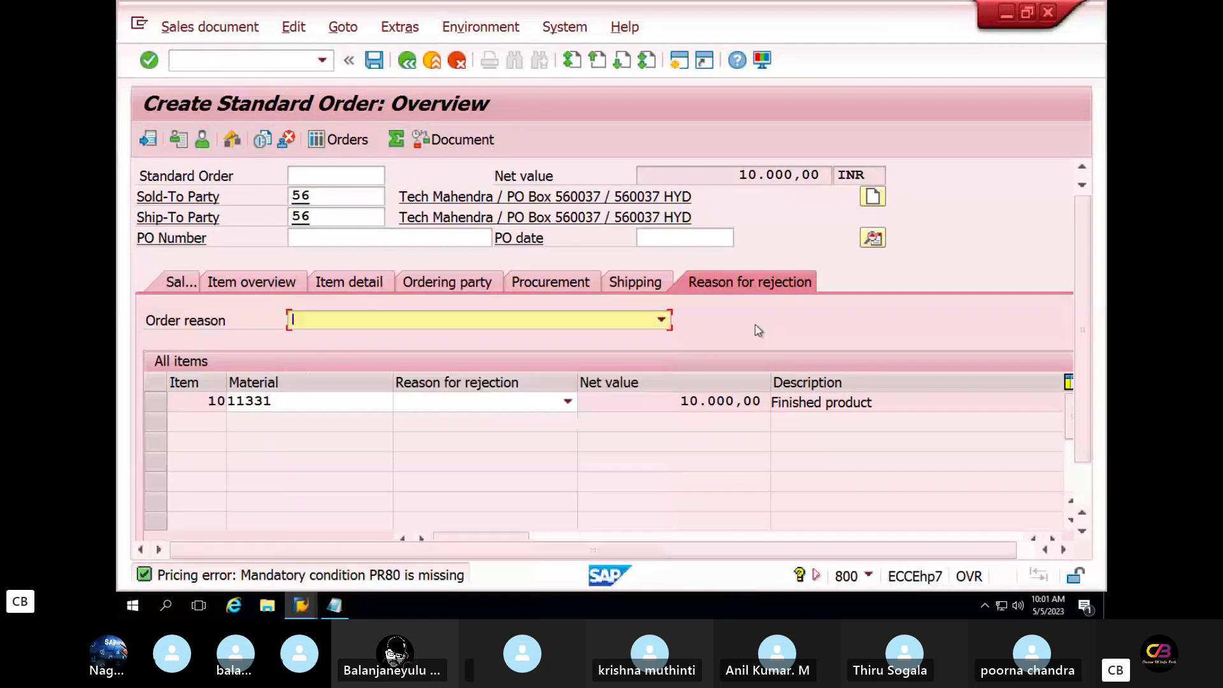
Step: Review the order's shipping, procurement, ordering party, item detail and item overview data, checking shipping point, confirmed quantity and material availability date
left_click(640, 288)
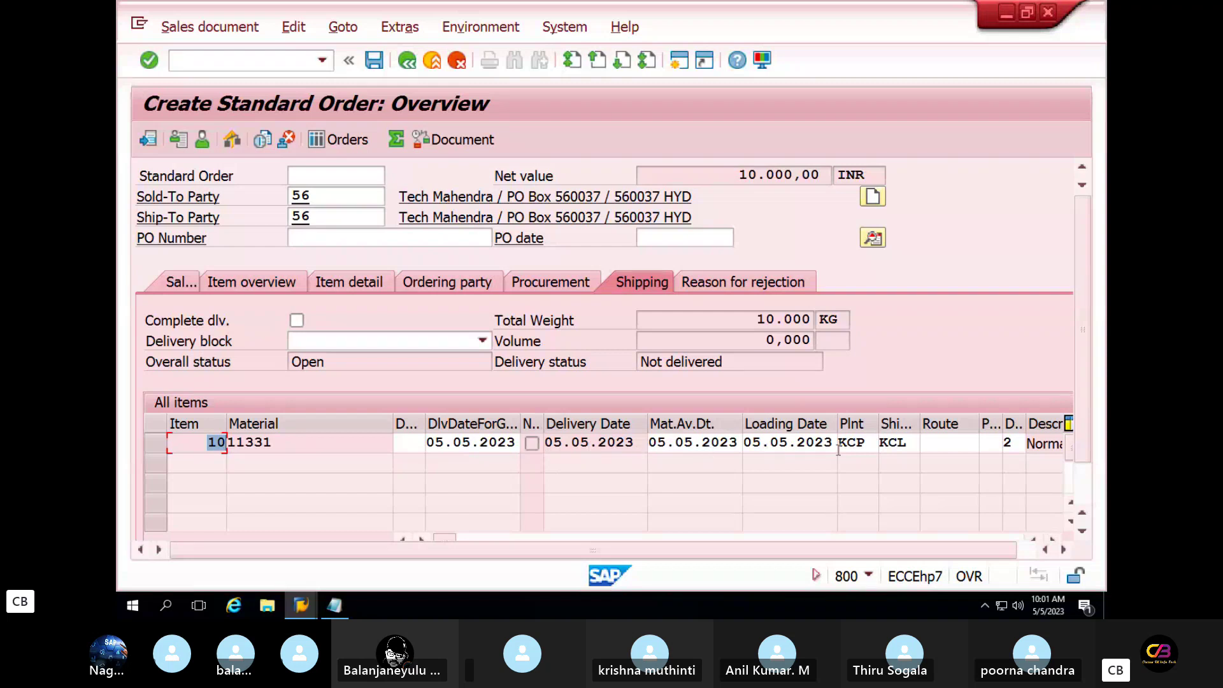
double_click(909, 441)
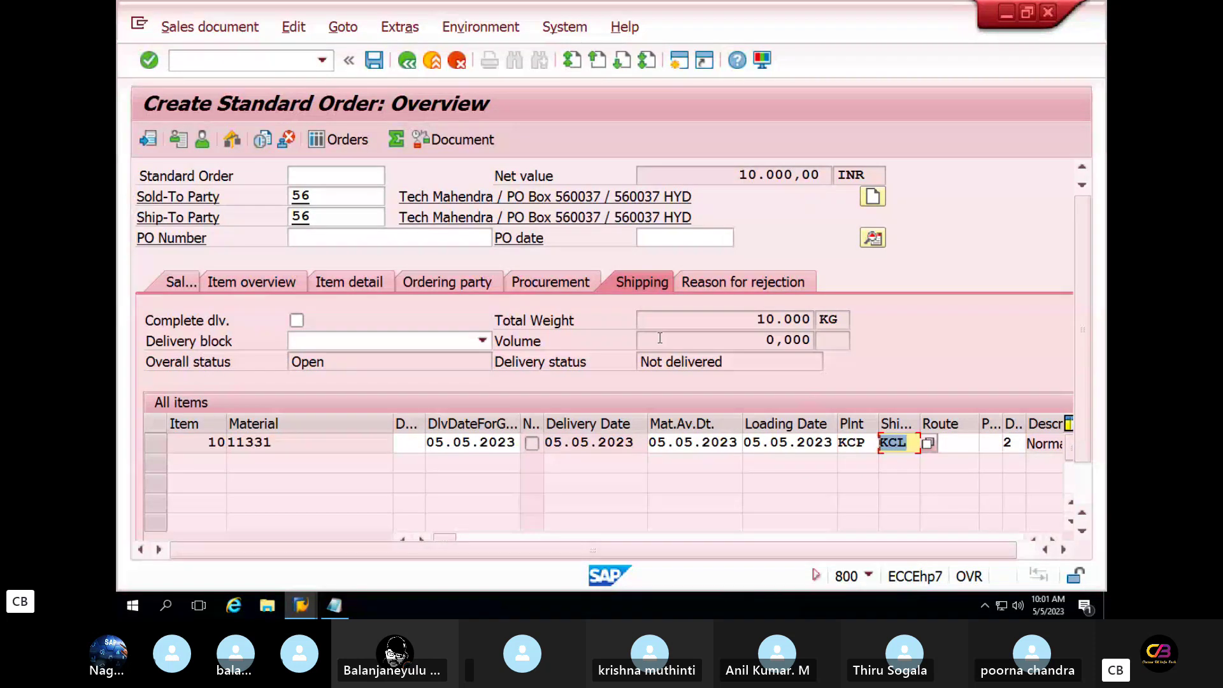
left_click(558, 284)
left_click_drag(235, 361, 371, 363)
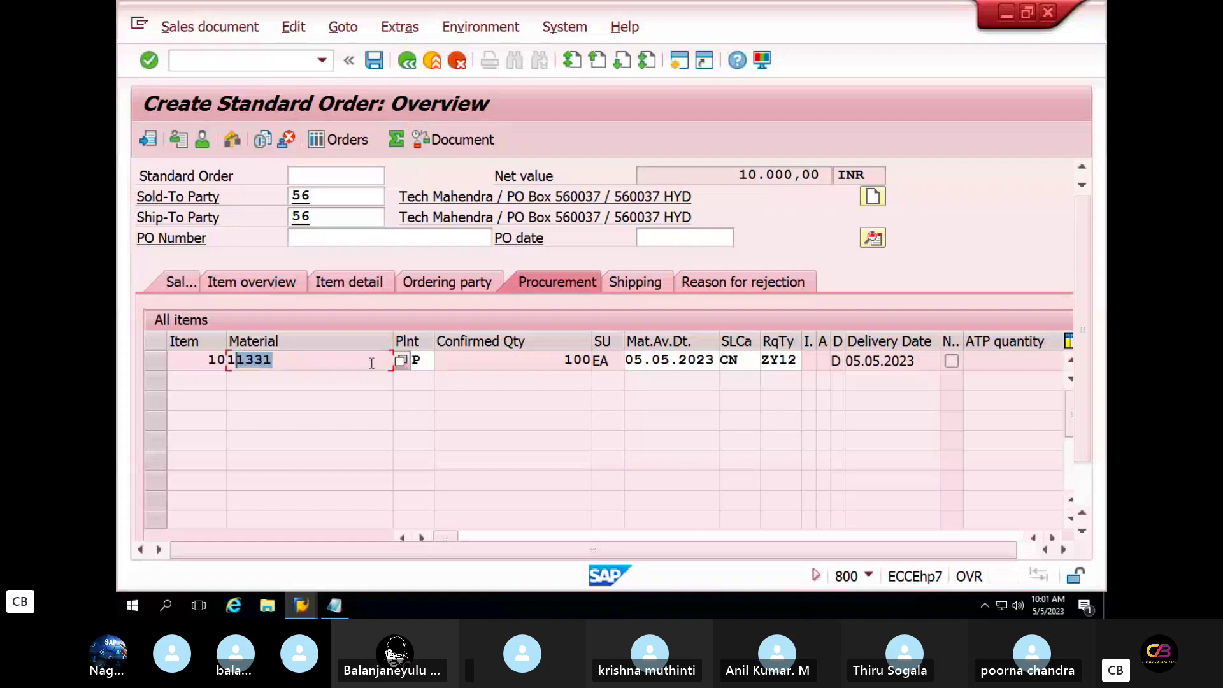
left_click(577, 360)
double_click(576, 360)
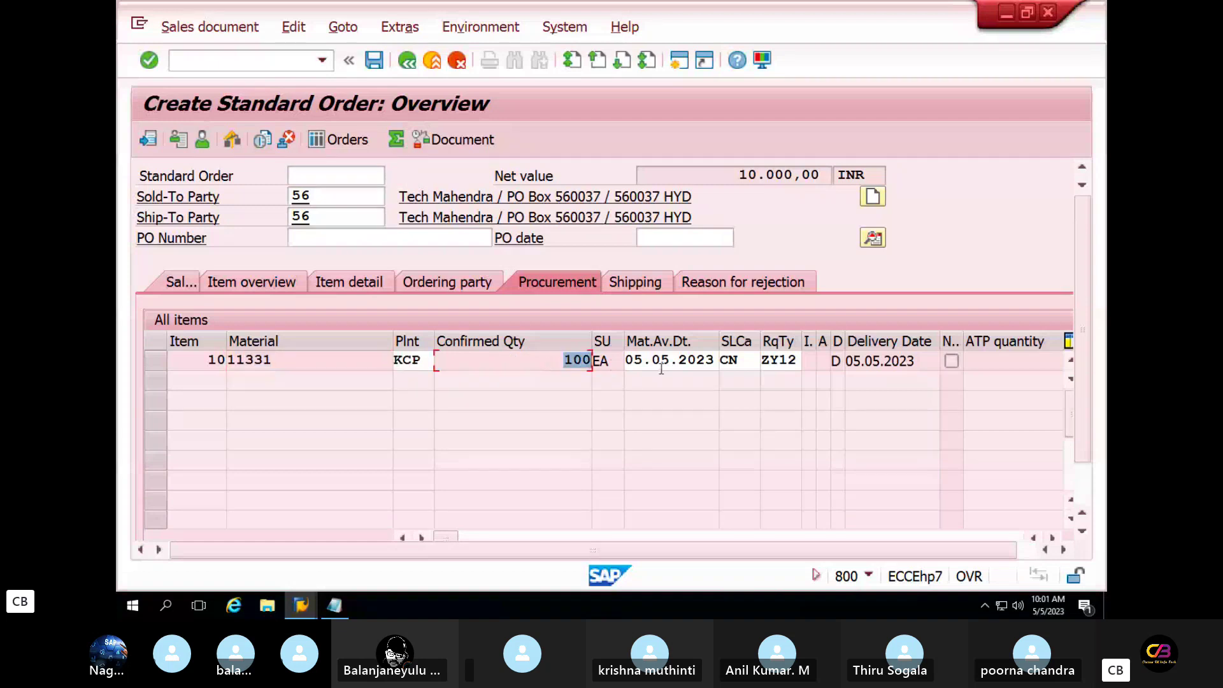
left_click_drag(644, 361, 740, 363)
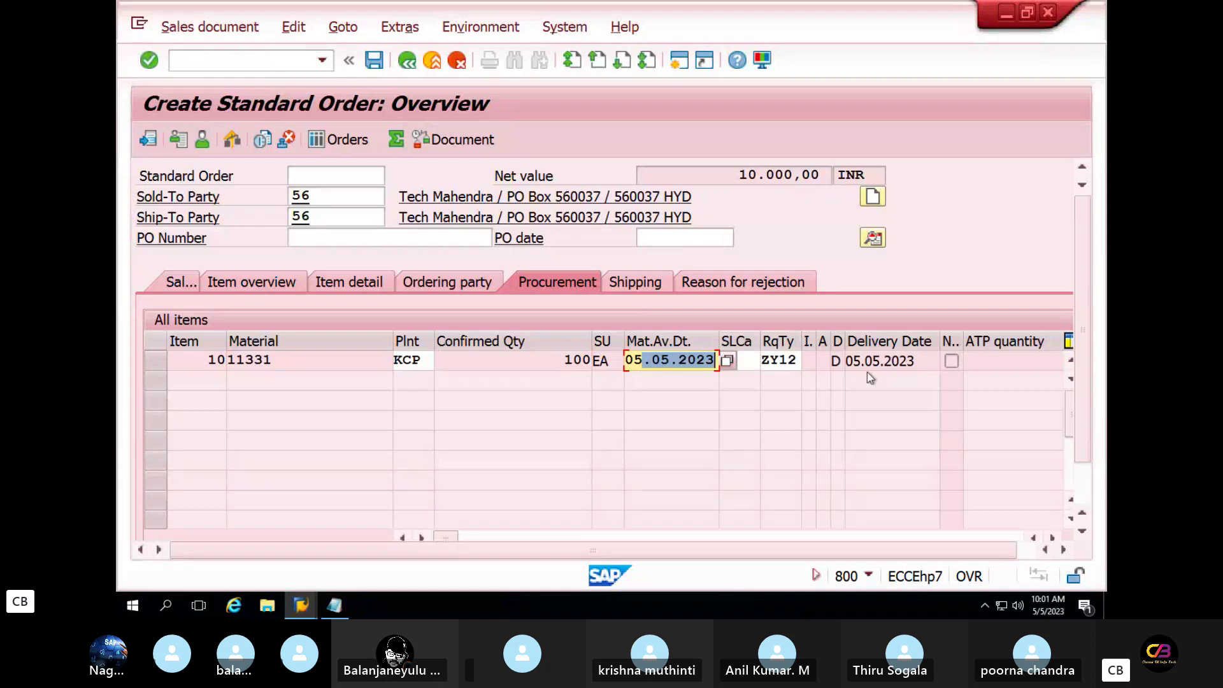
left_click(462, 285)
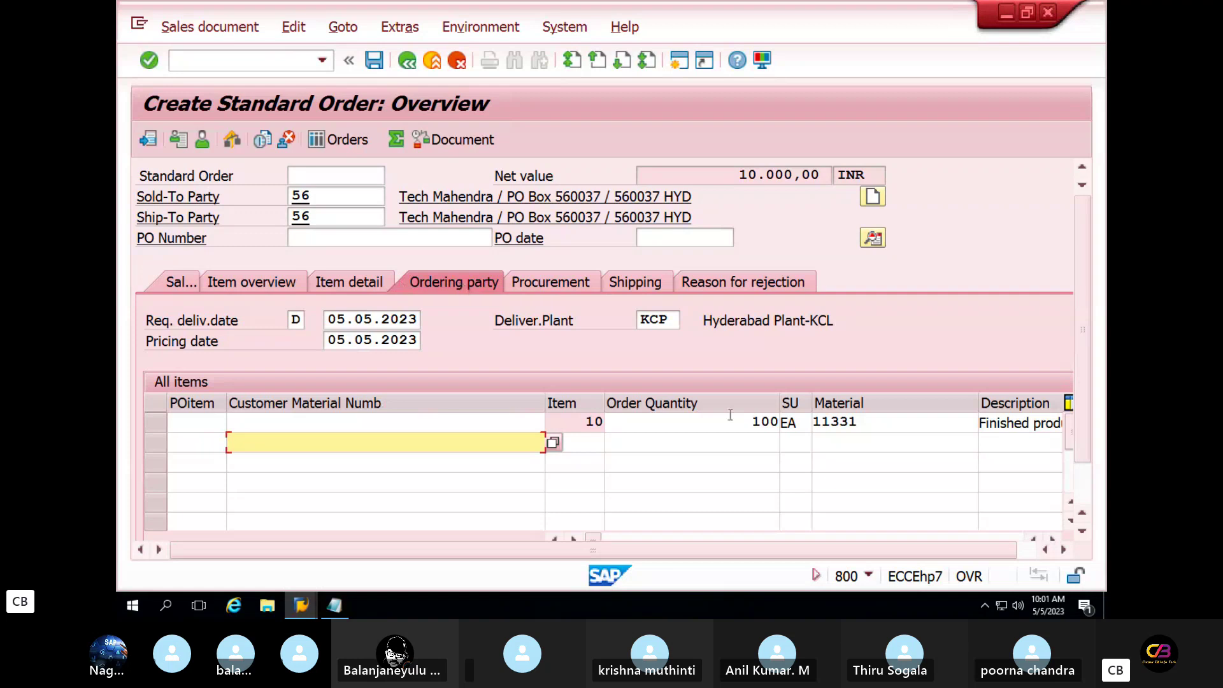
left_click(370, 280)
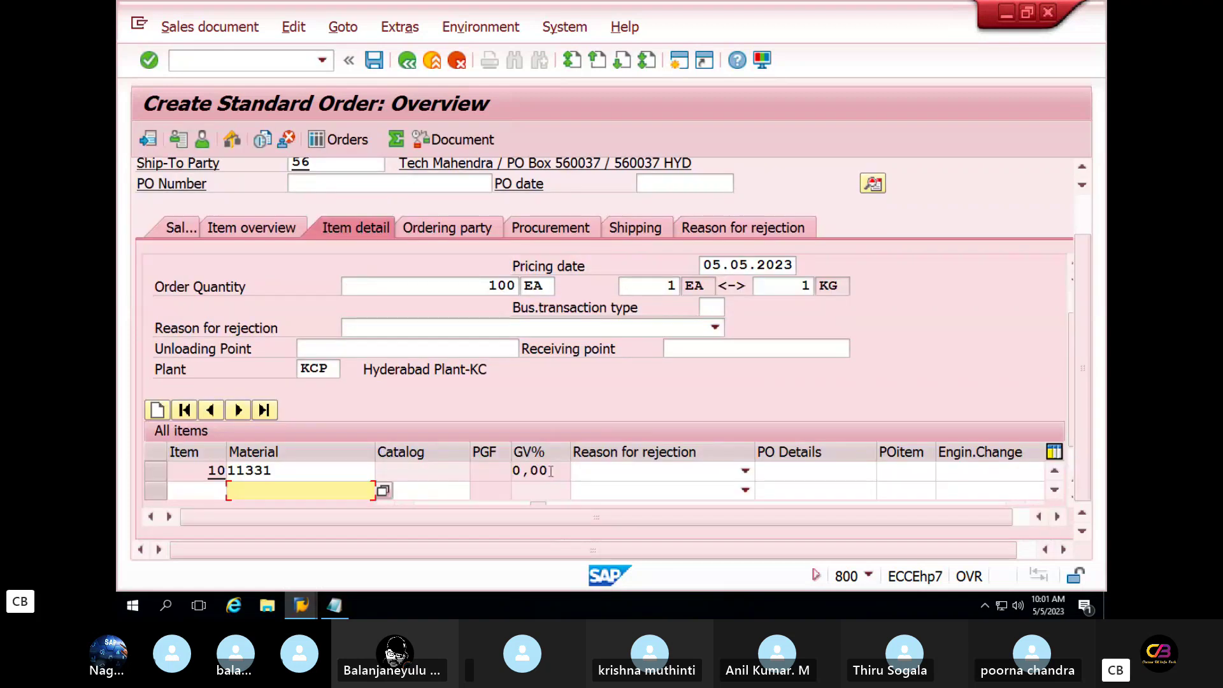
left_click(272, 231)
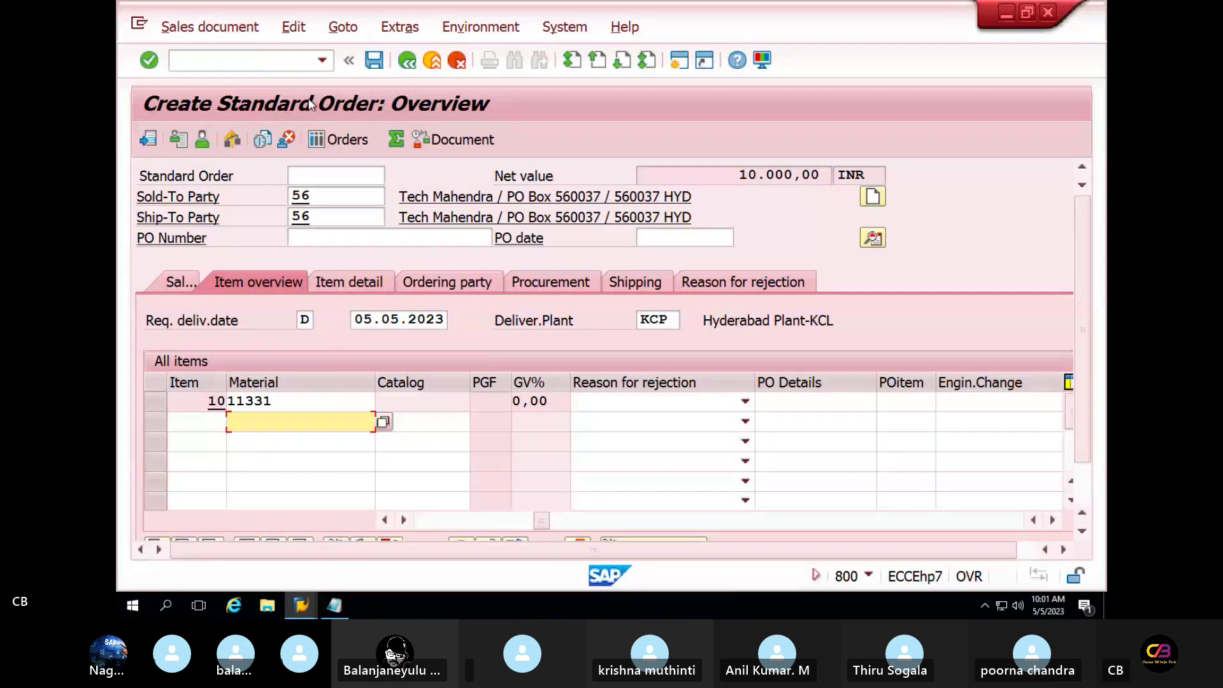
Step: Open the missing pricing data of item 10 from the order's incompletion log and read the details of the pricing error
left_click(293, 27)
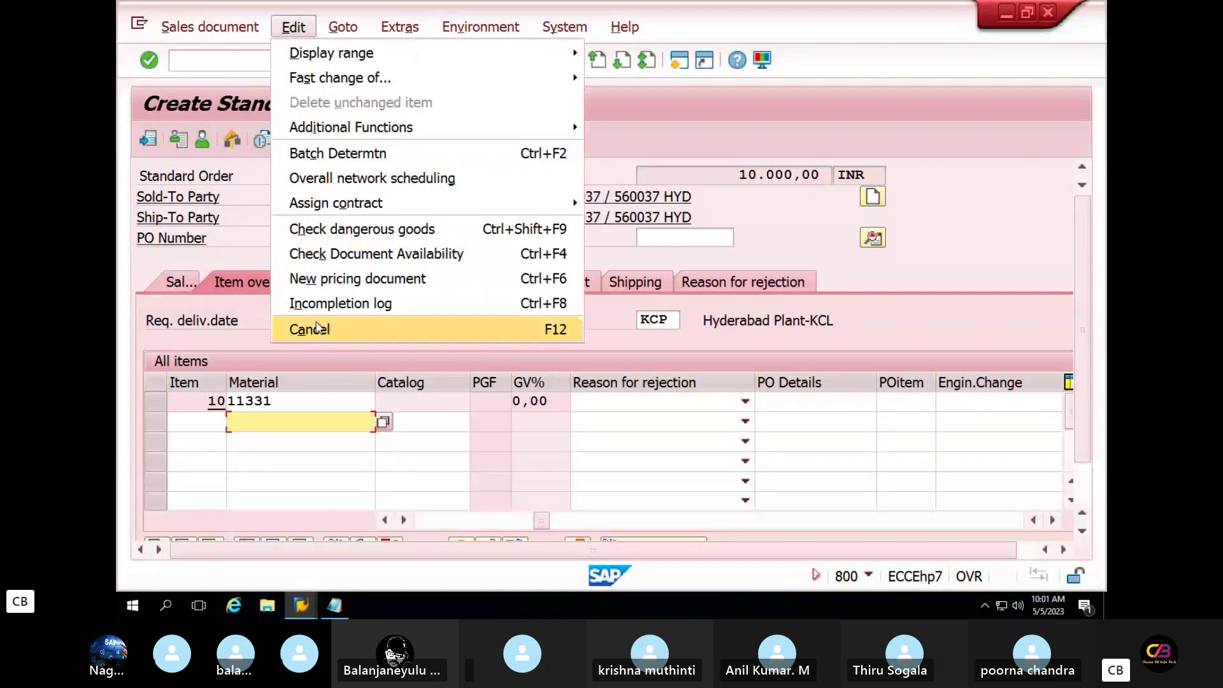
left_click(331, 304)
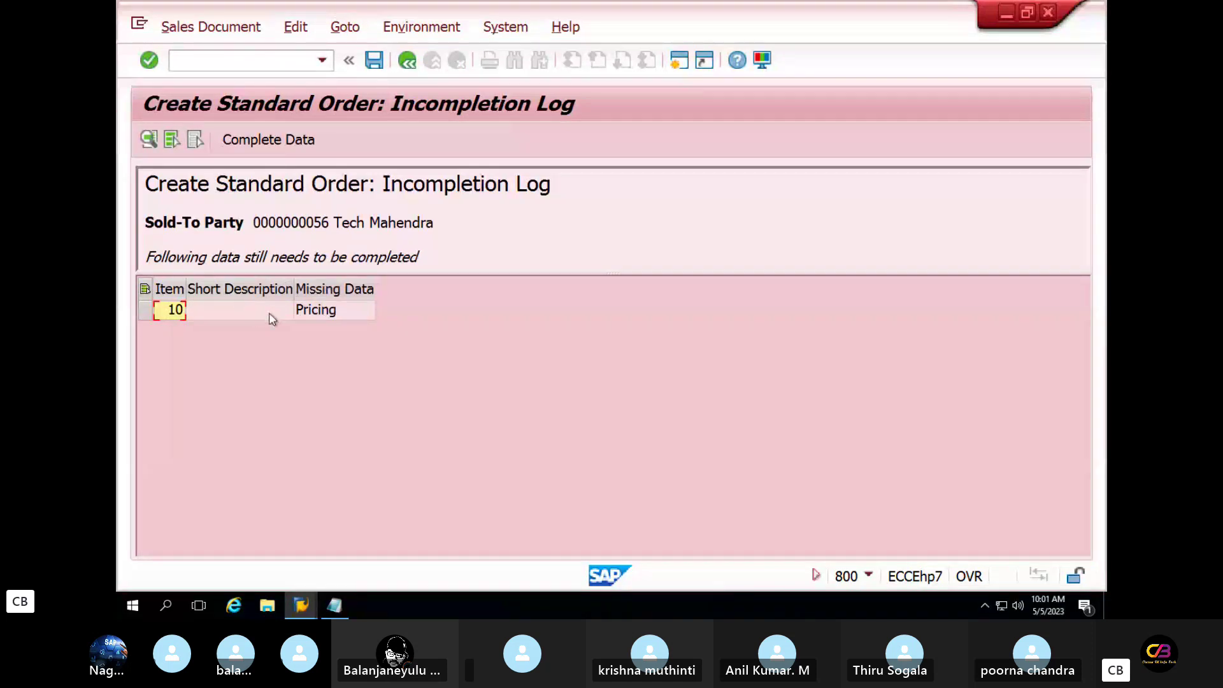
left_click(267, 144)
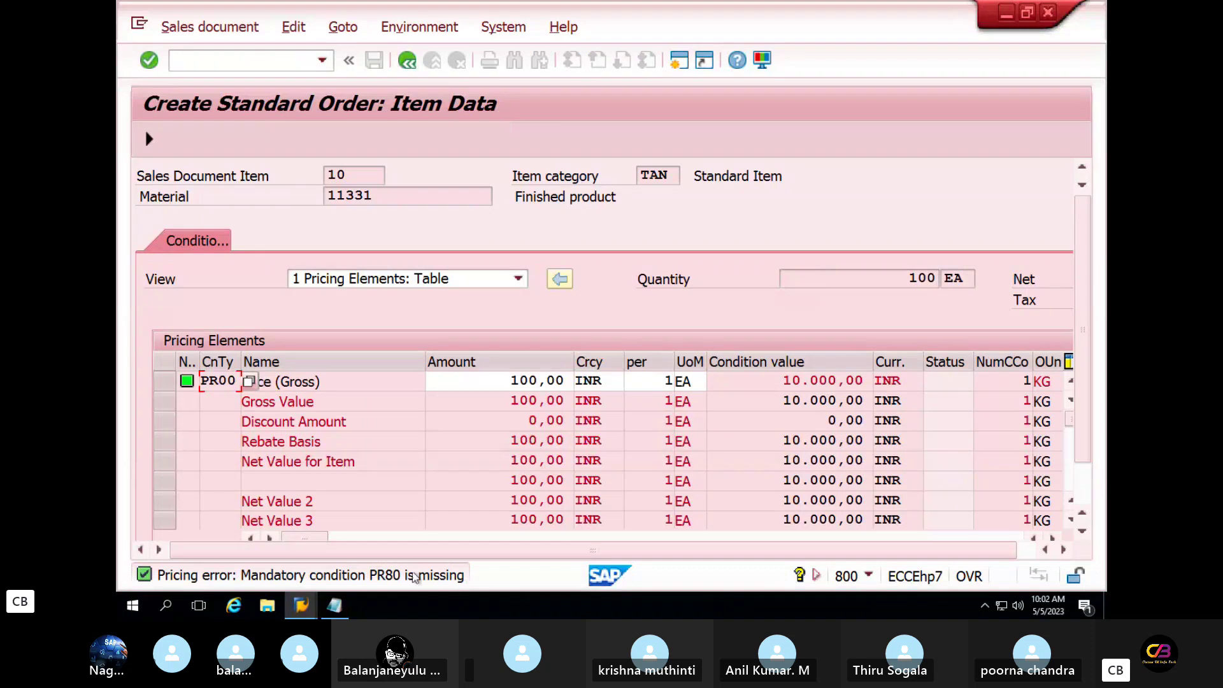
double_click(388, 581)
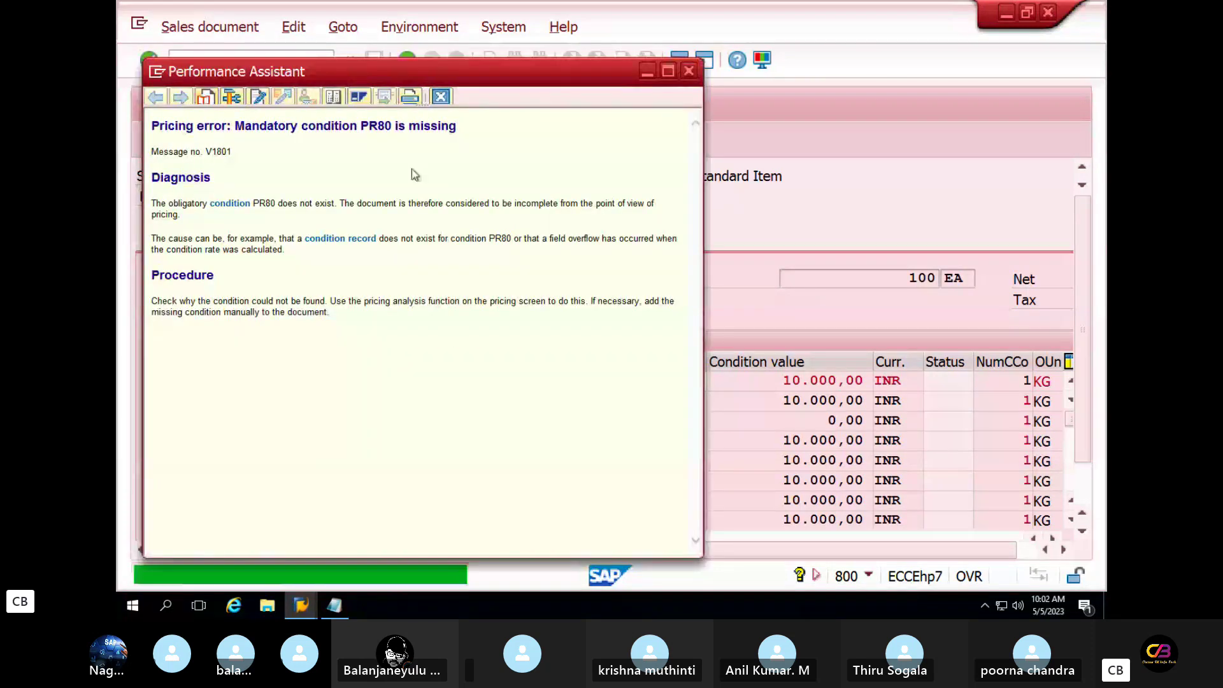
left_click_drag(391, 126, 356, 127)
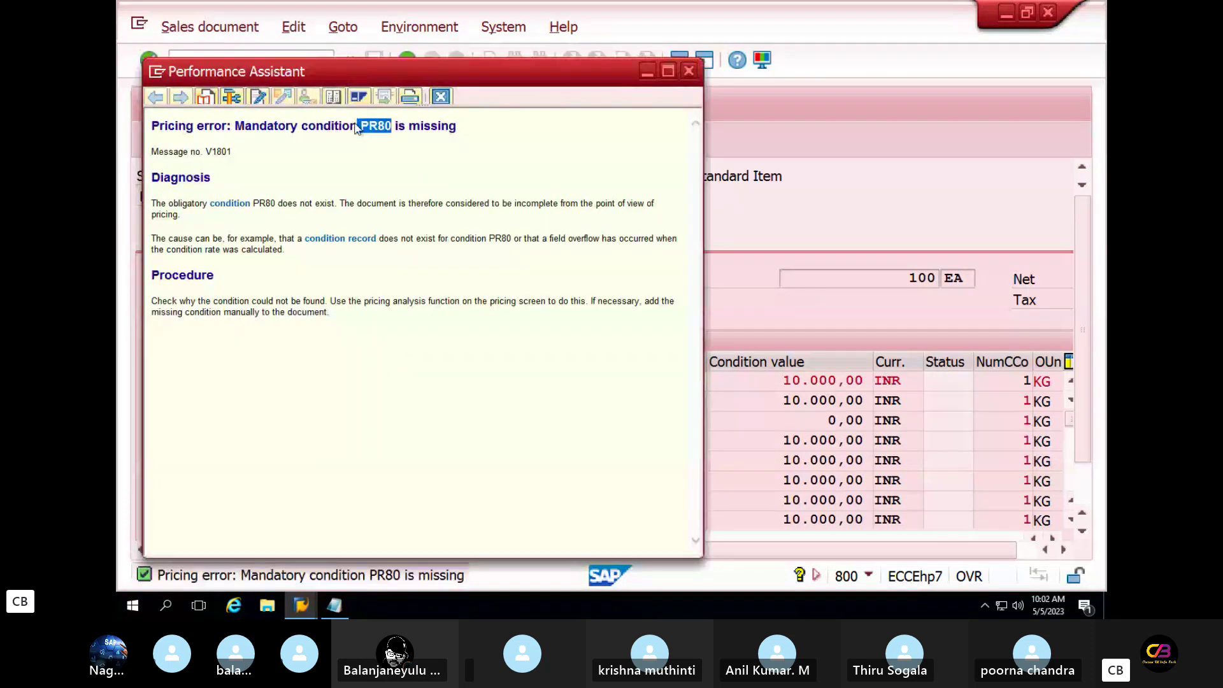
left_click(440, 96)
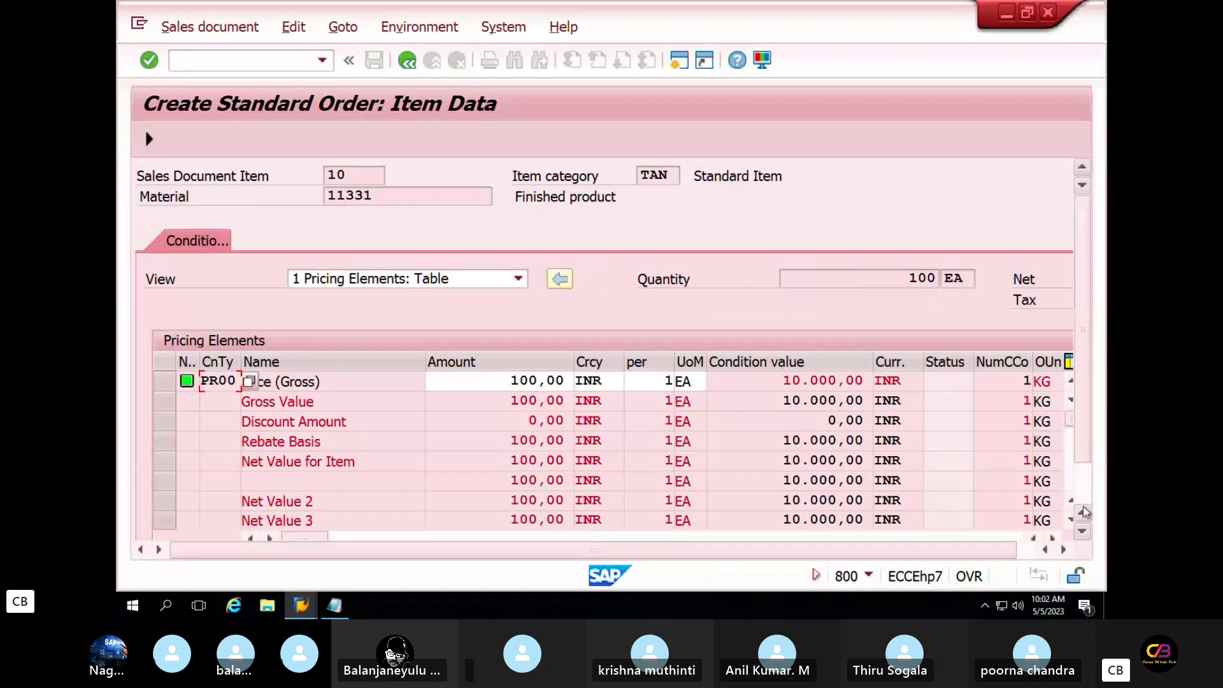
Step: Add condition type PR80 to the pricing elements of item 10
scroll(1081, 494, "down", 2)
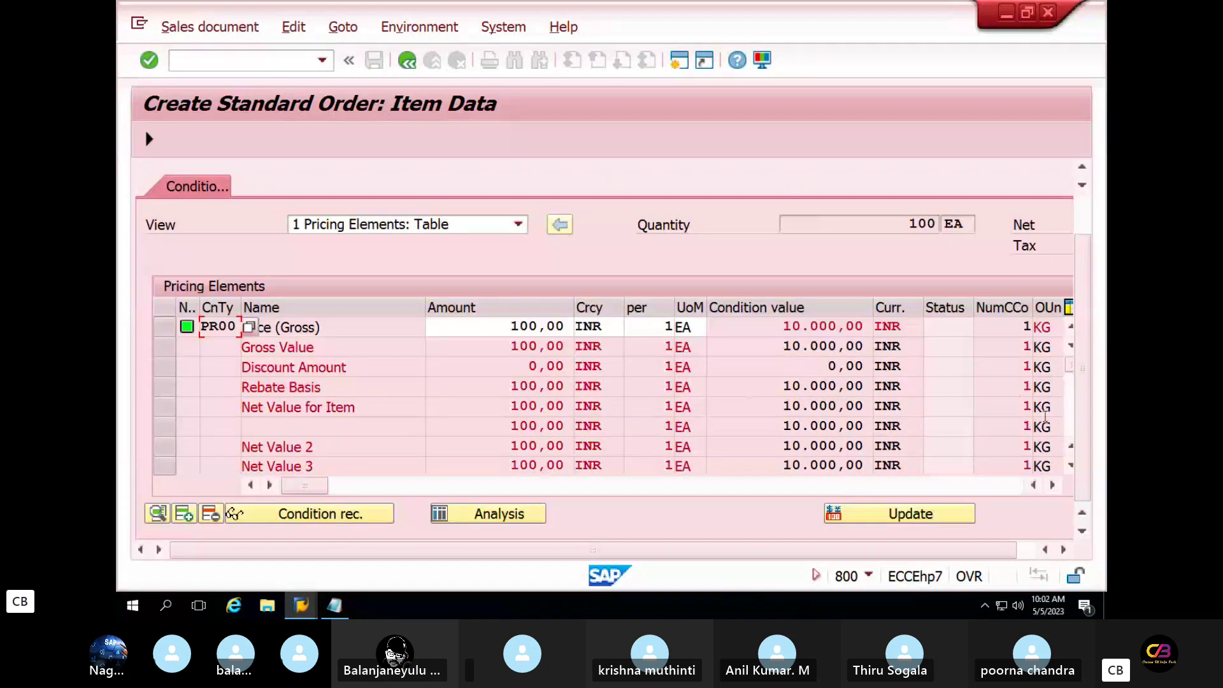
scroll(1070, 435, "down", 3)
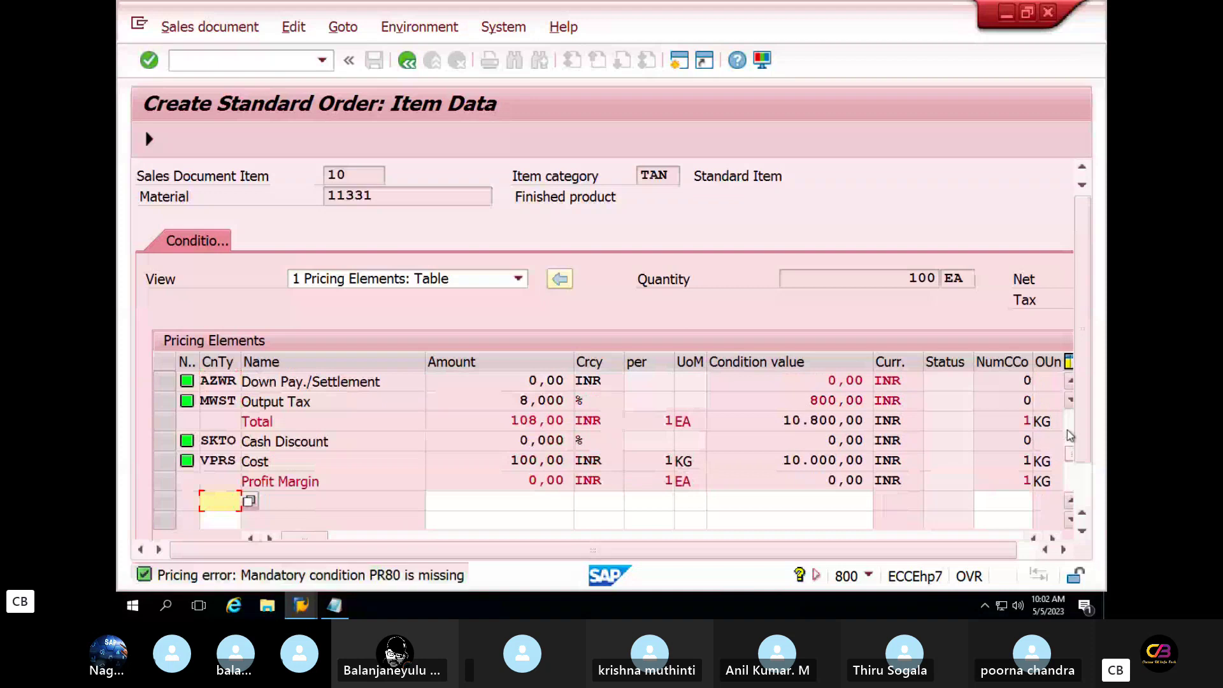
type("PR00")
key("Return")
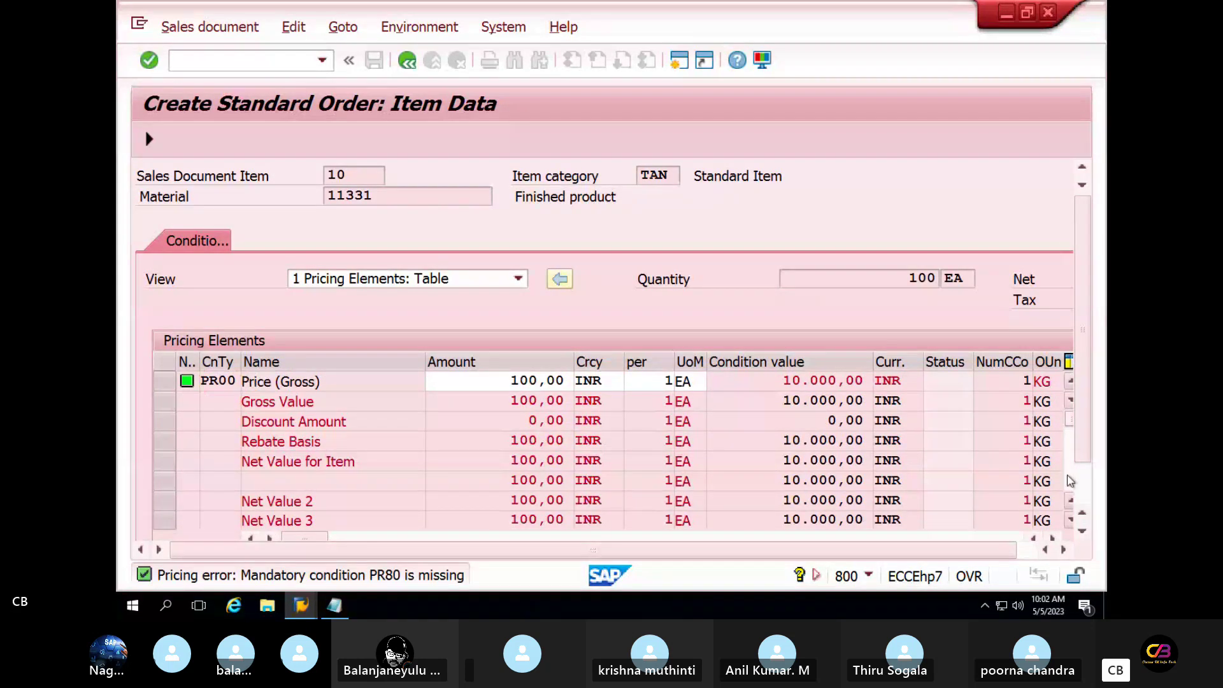
scroll(1065, 469, "down", 3)
left_click(204, 501)
type("PR80")
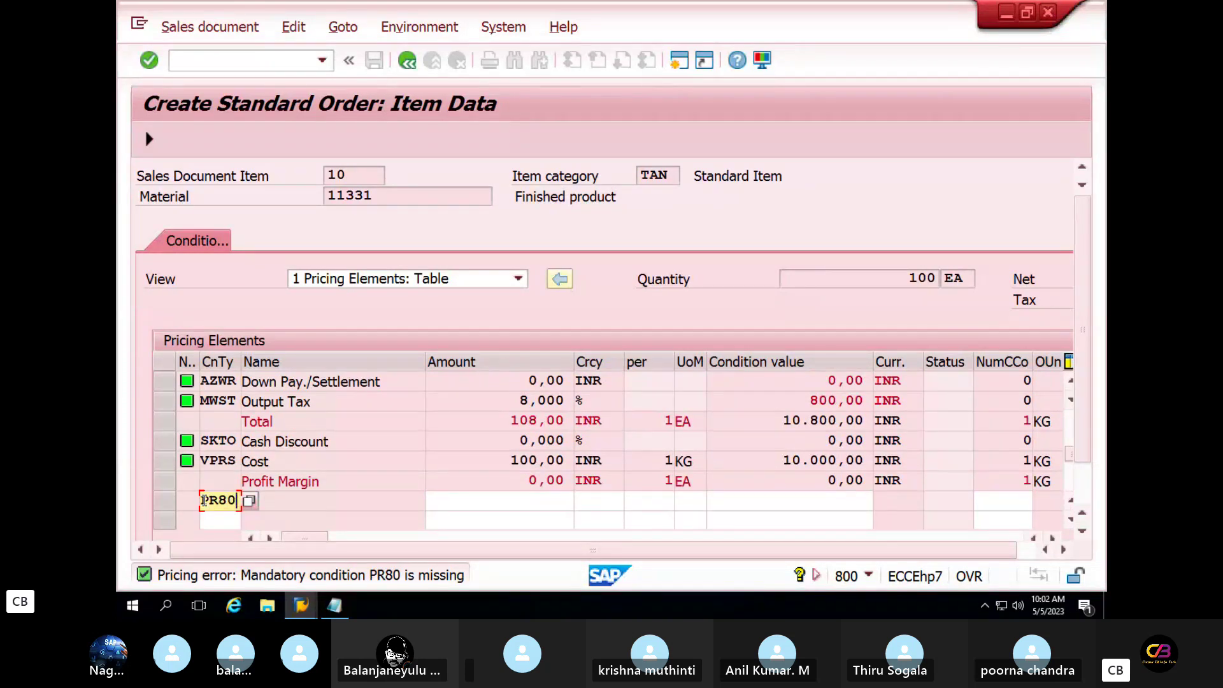
key("Return")
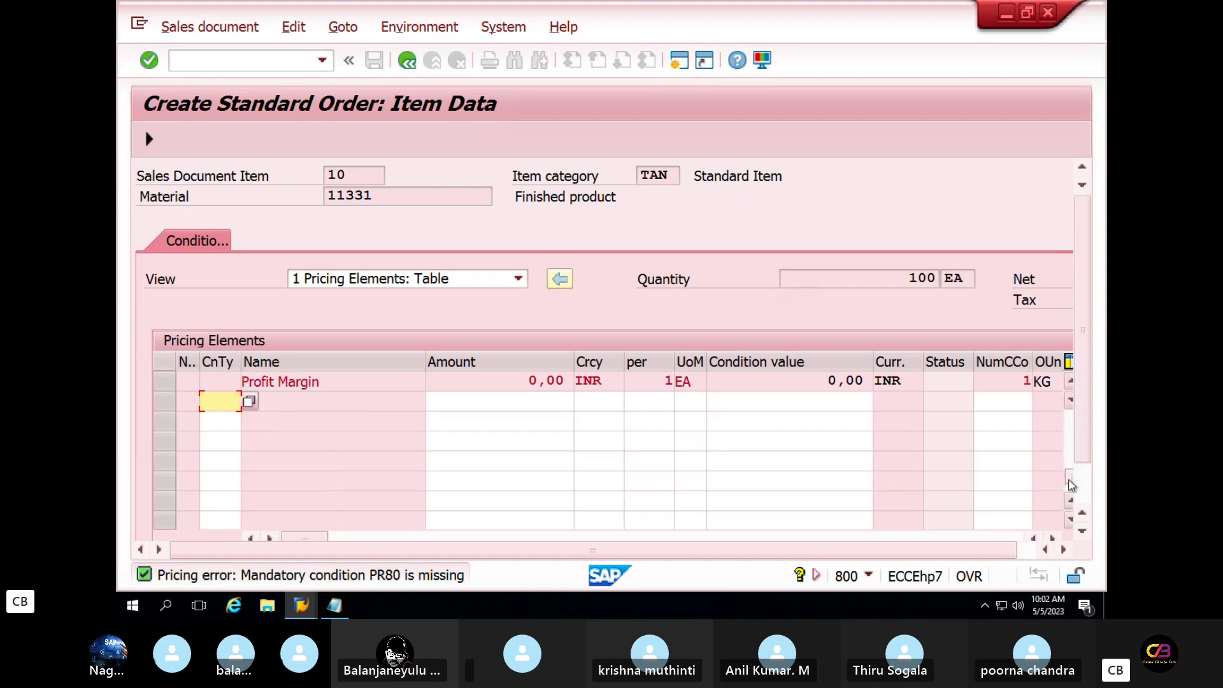
Step: Set the PR80 condition amount to 1 INR, return to the order overview and save the order
scroll(998, 442, "down", 2)
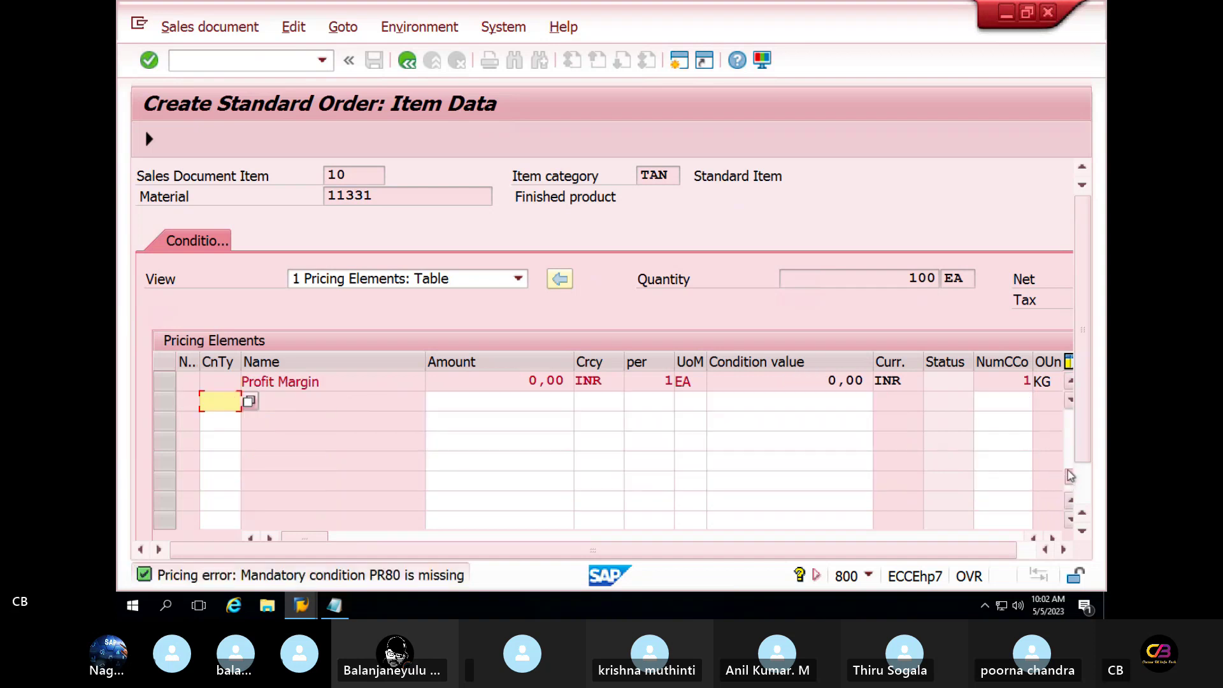
scroll(1068, 407, "up", 2)
left_click(557, 378)
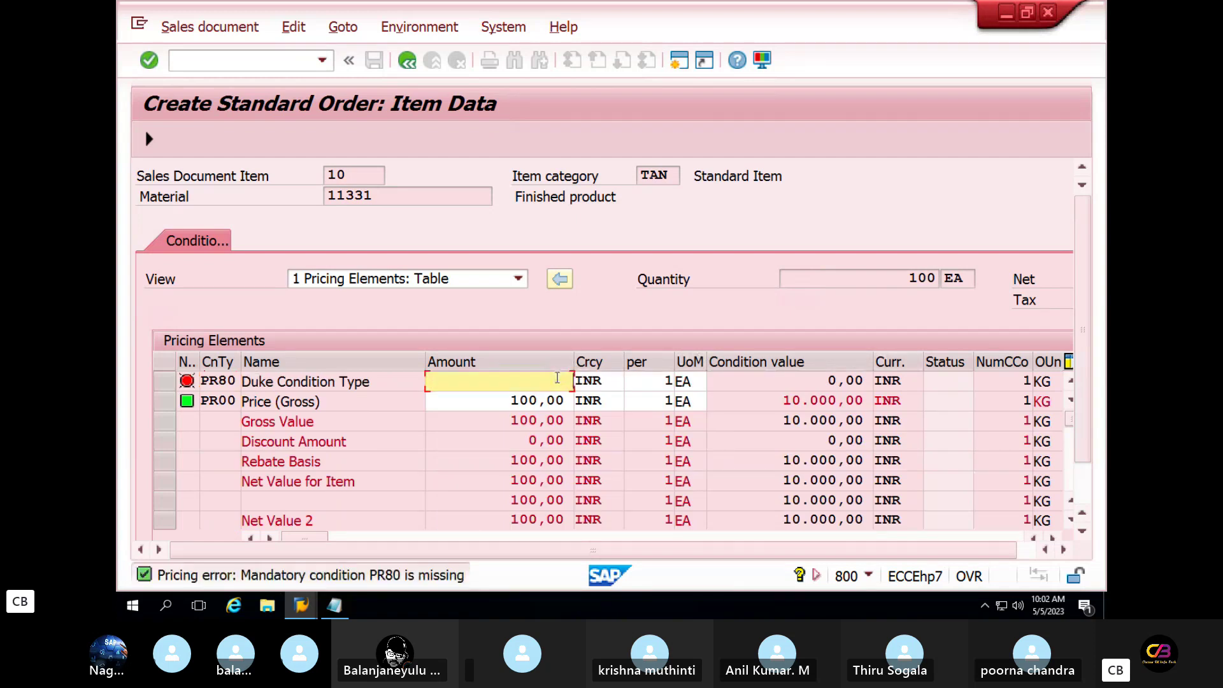
type("1")
key("Return")
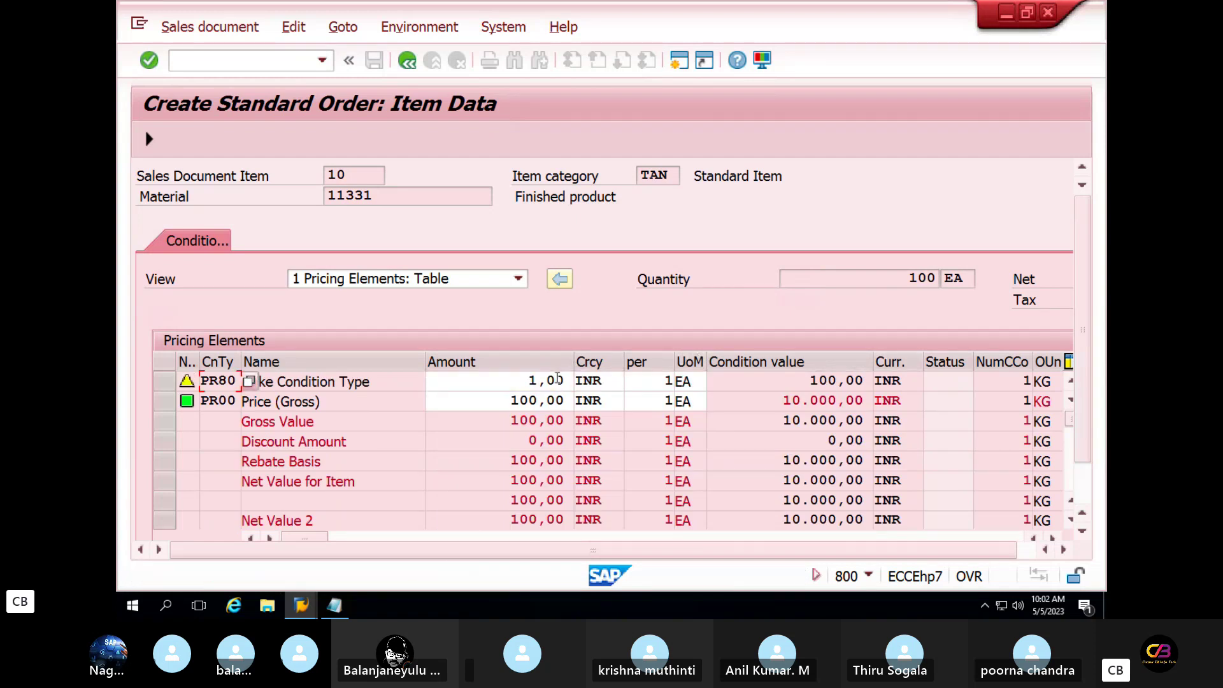
key("F3")
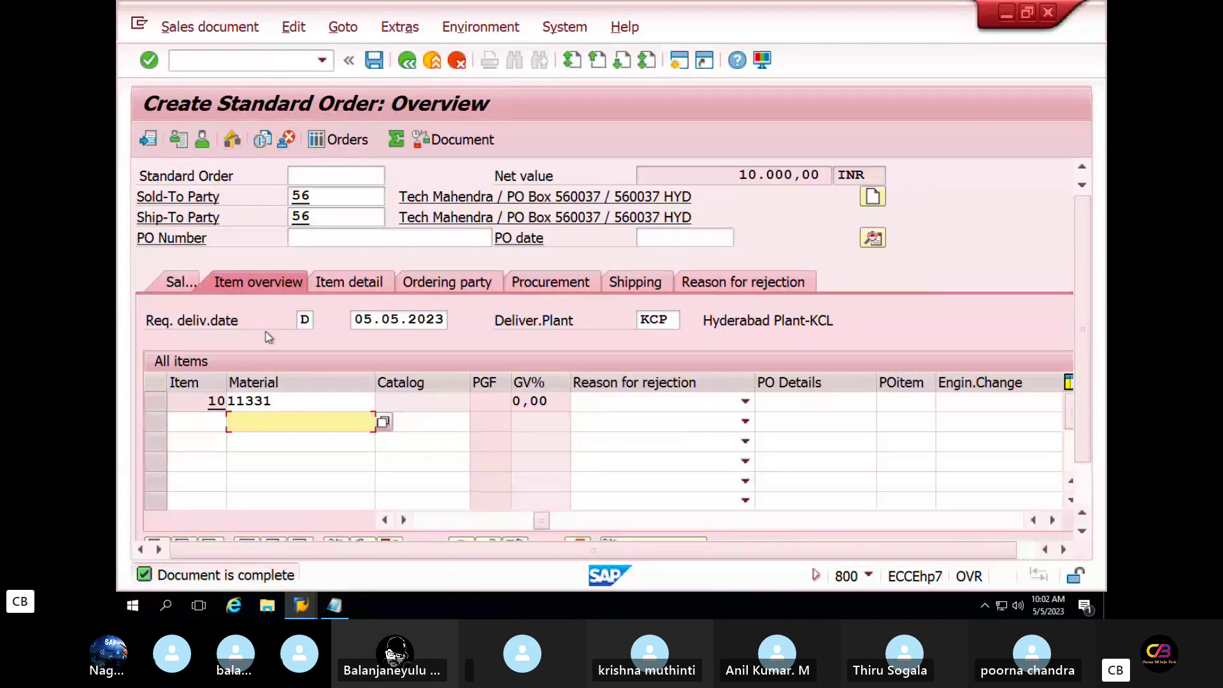
left_click(374, 60)
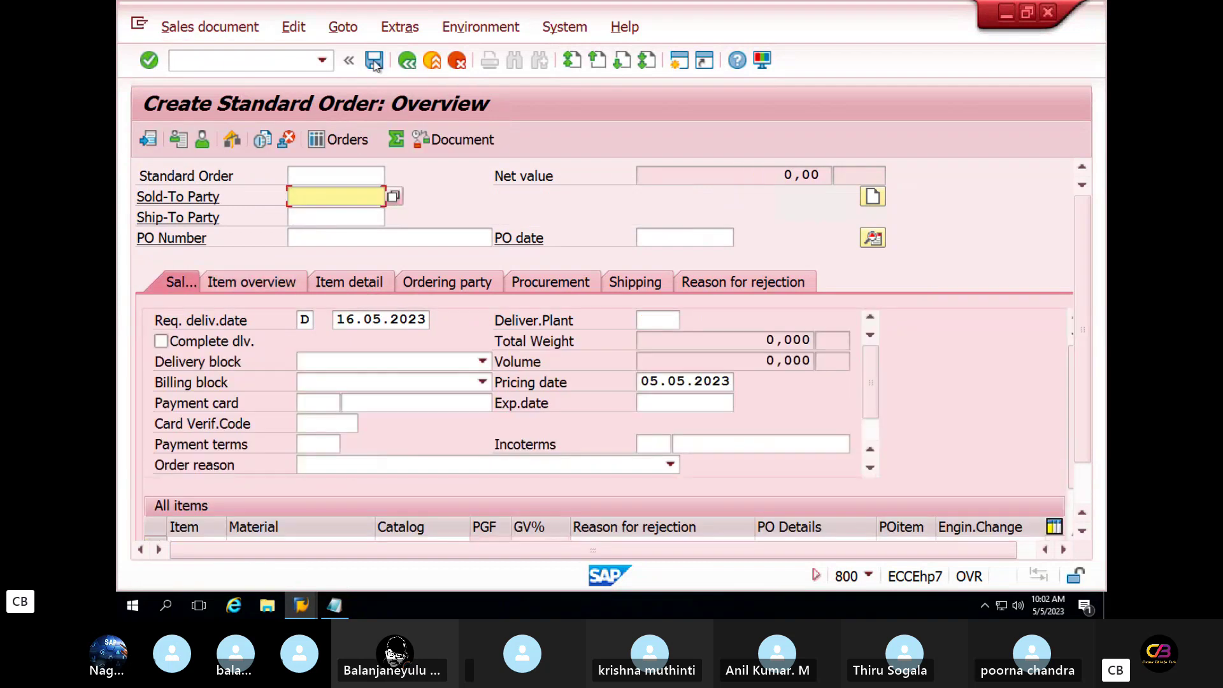
Step: Open the details of the save confirmation message and copy its heading text with the order number
double_click(321, 576)
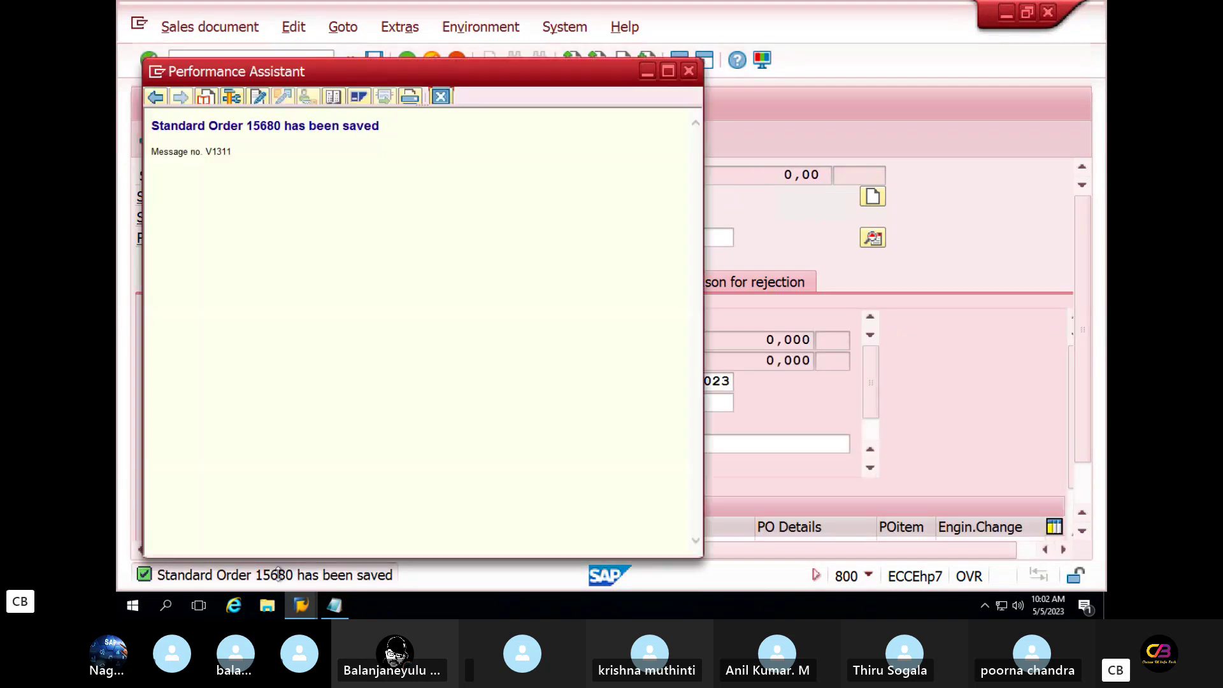
left_click_drag(383, 127, 154, 120)
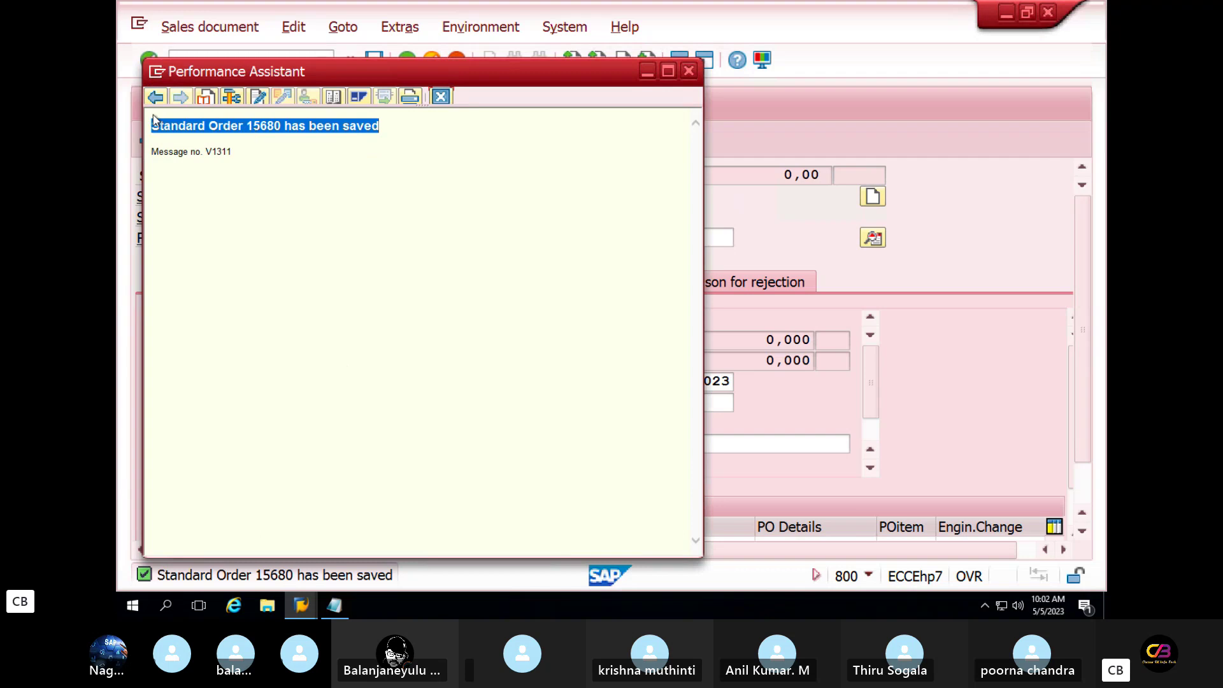
key("super")
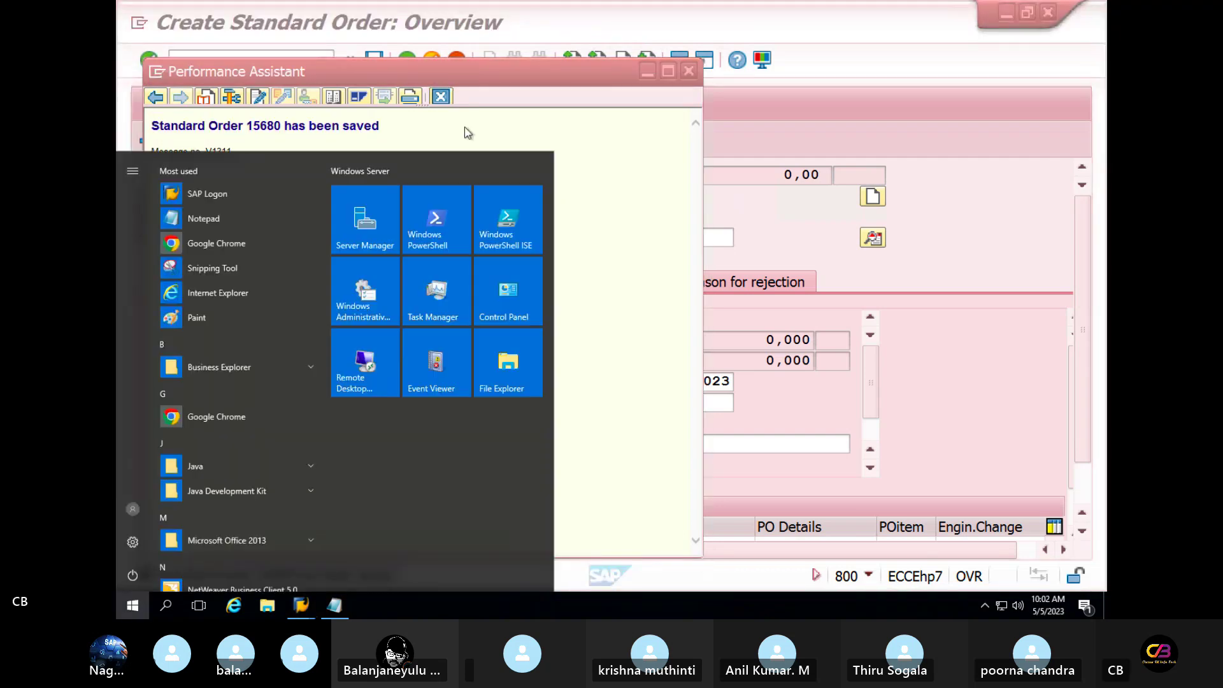
left_click(419, 125)
left_click_drag(382, 126, 151, 119)
key("ctrl+c")
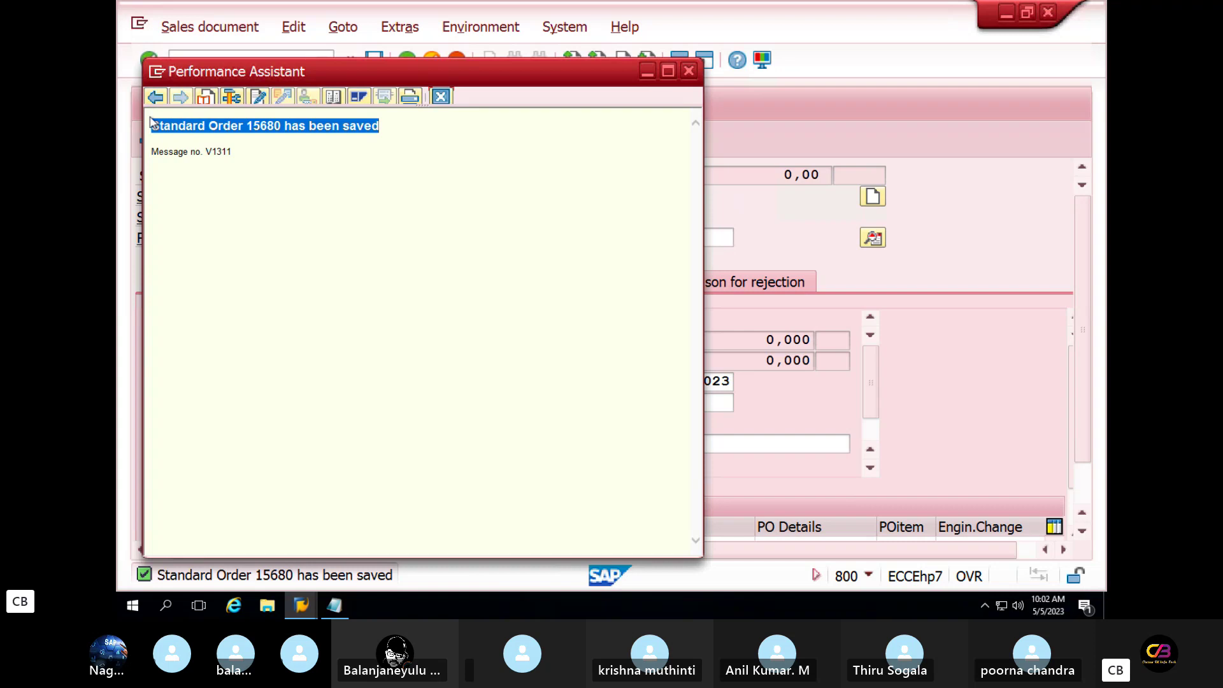
Step: Switch to Notepad, replace all its text with the copied save confirmation and minimize it
left_click(334, 605)
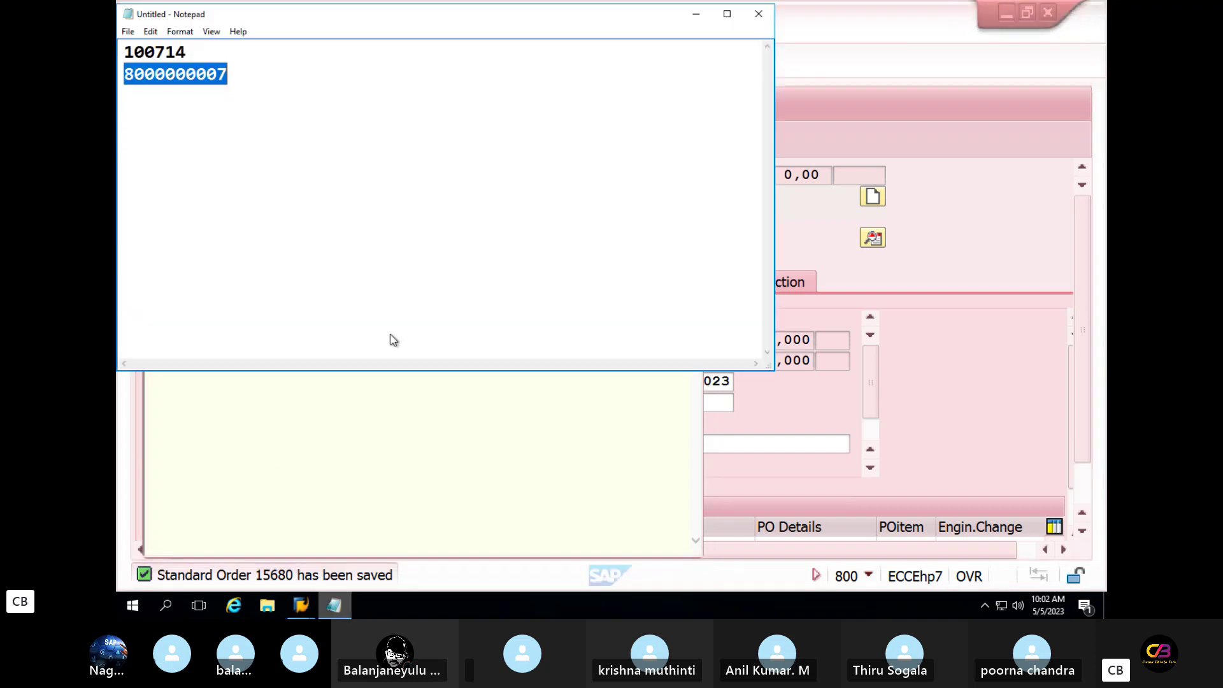
left_click(302, 88)
key("ctrl+a")
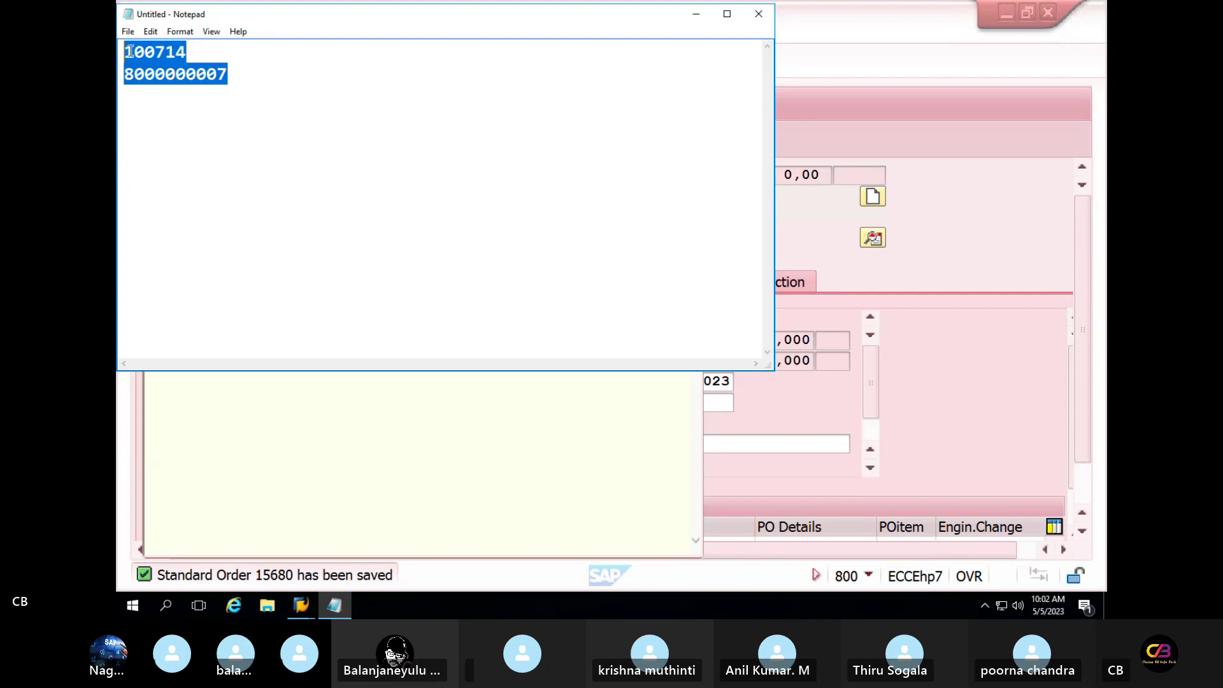
key("BackSpace")
key("ctrl+v")
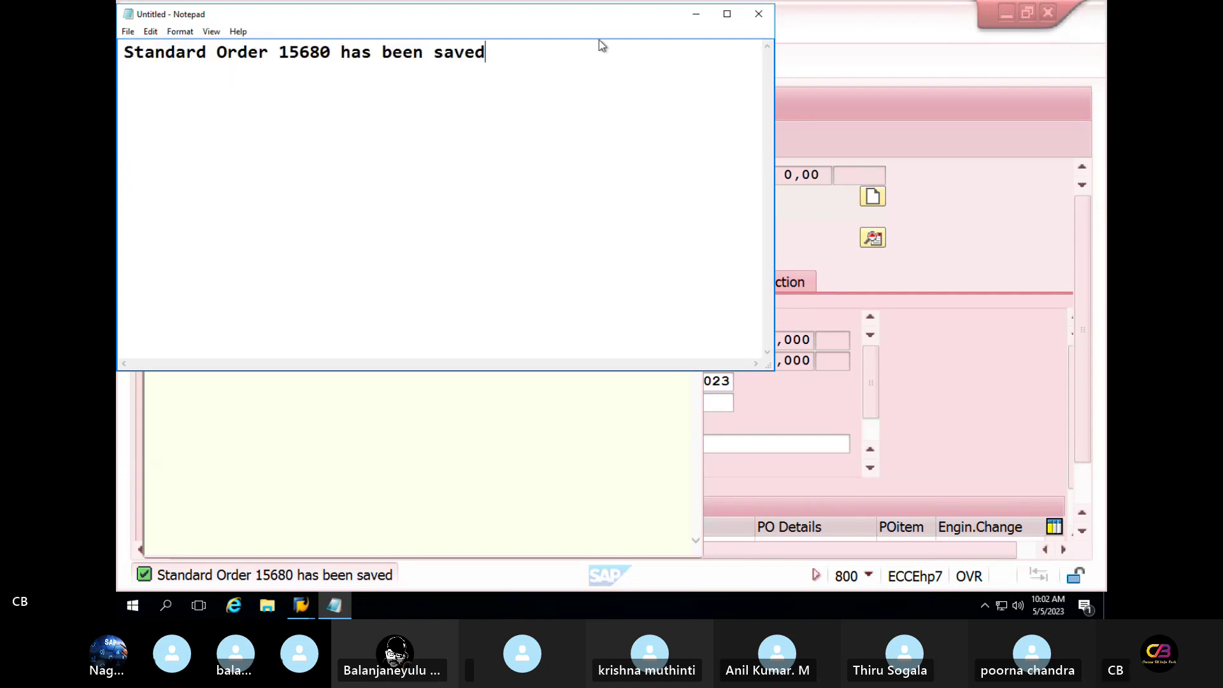
left_click(696, 14)
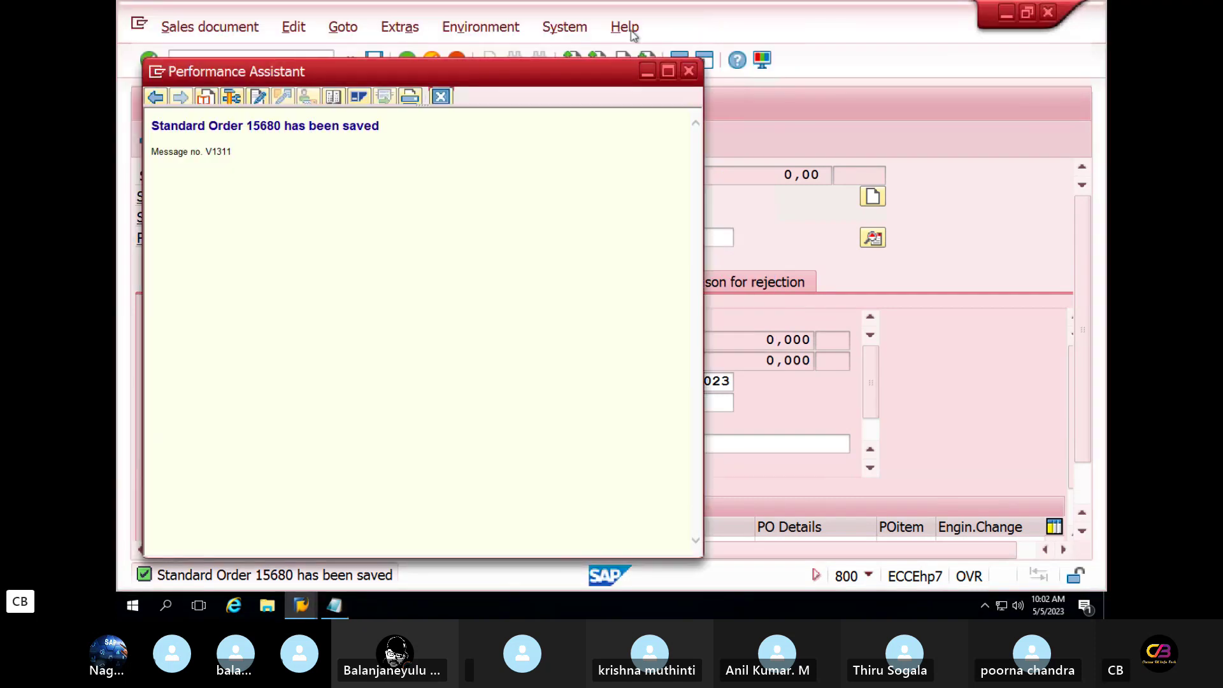
Step: Close the message details, leave the order entry and switch from creating to displaying a sales order
left_click(689, 70)
left_click(411, 62)
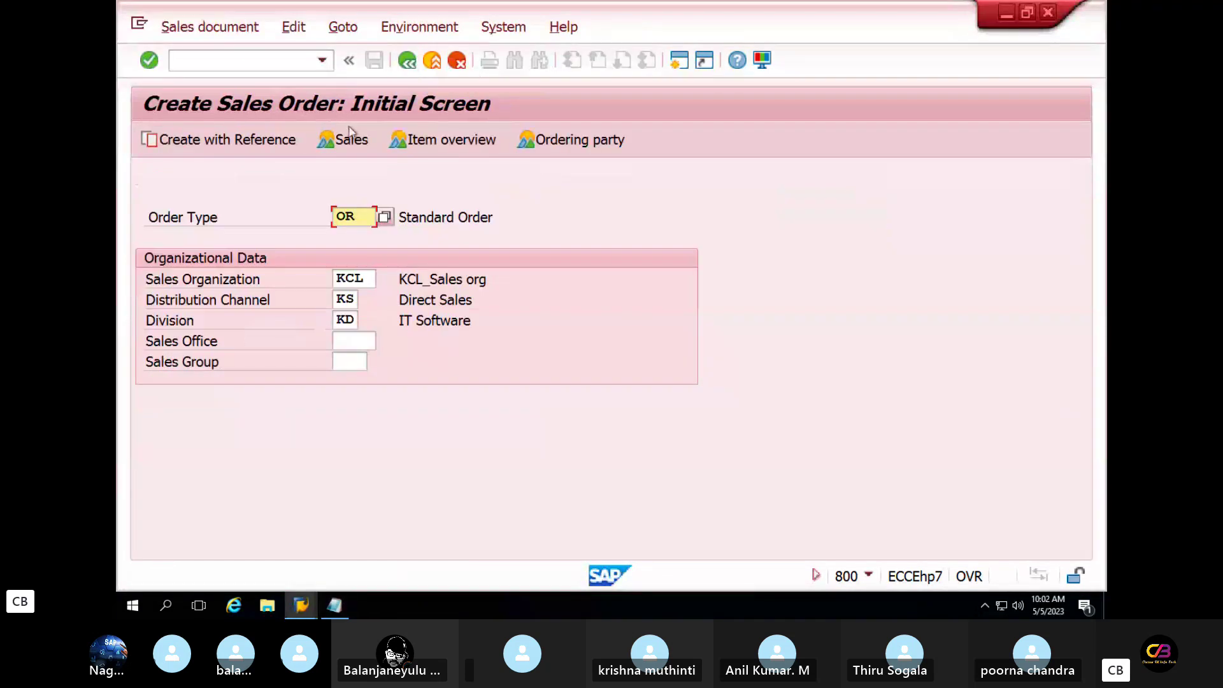
left_click(221, 32)
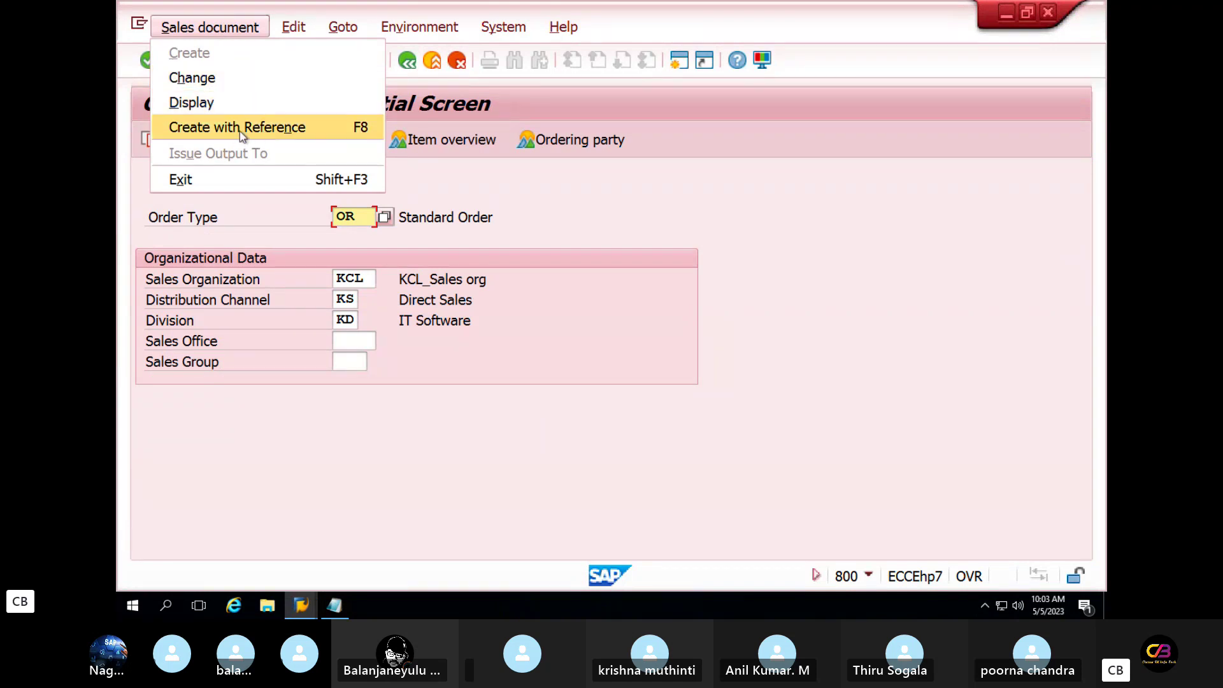
left_click(207, 105)
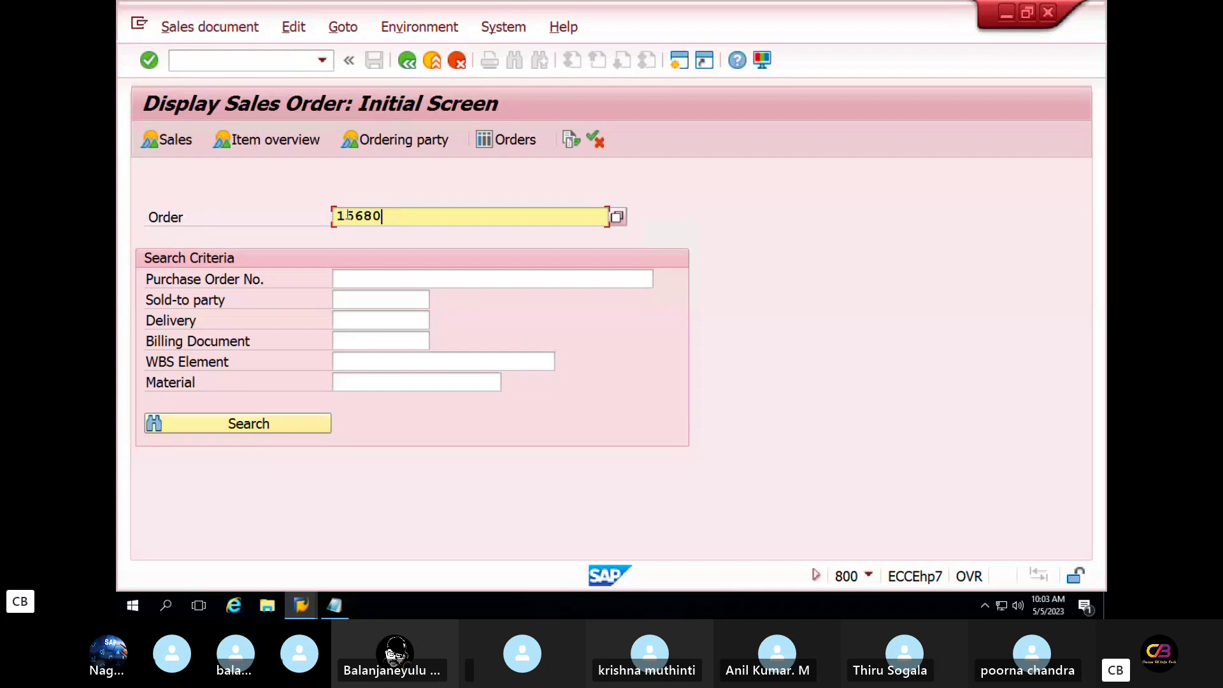
Step: Display the saved sales order and record its item's material in Notepad on a new line as Material-11331
key("Return")
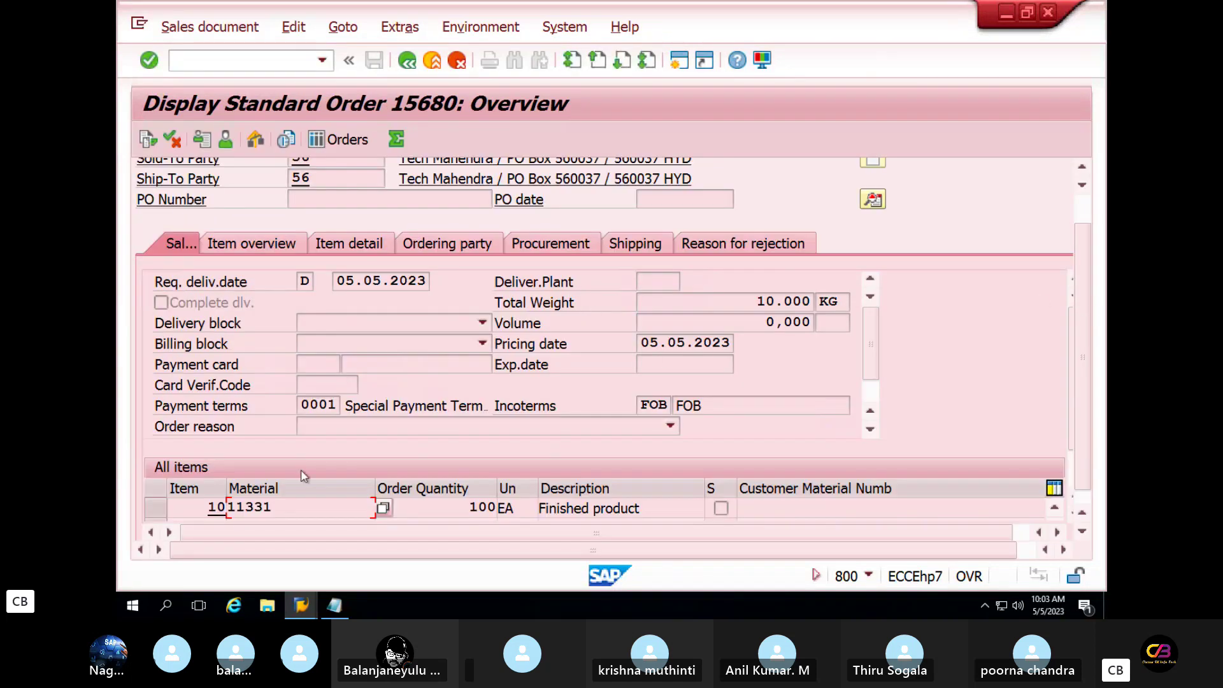
left_click_drag(272, 508, 216, 504)
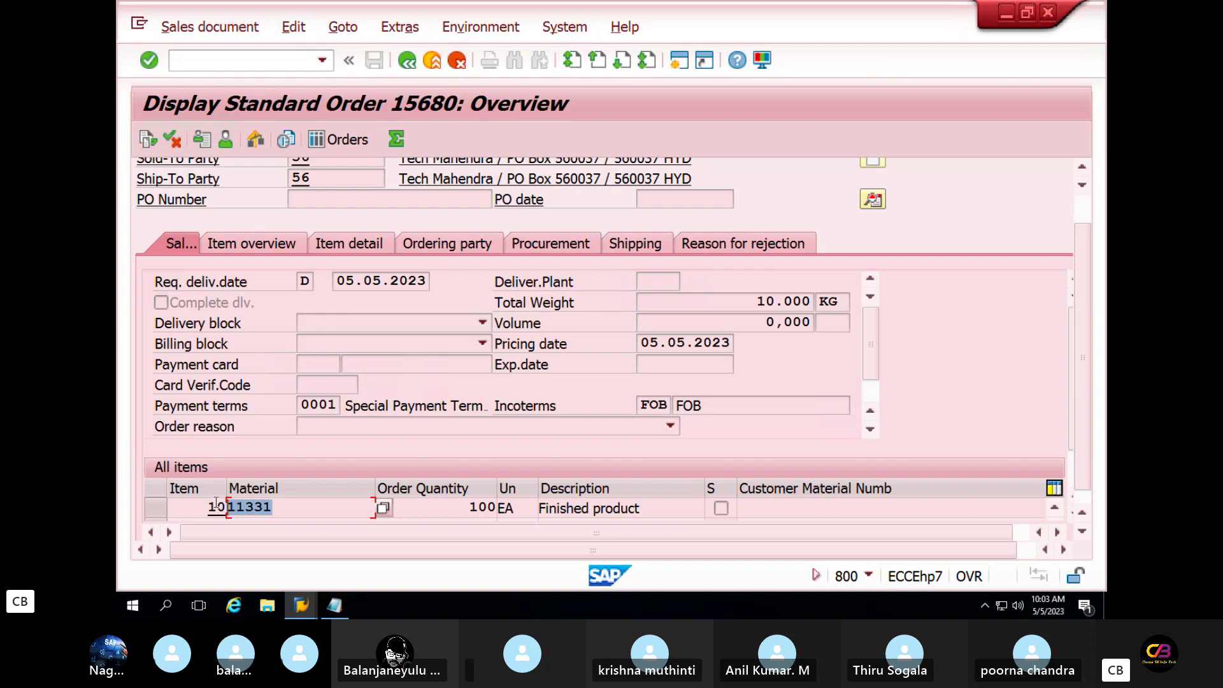
left_click(343, 606)
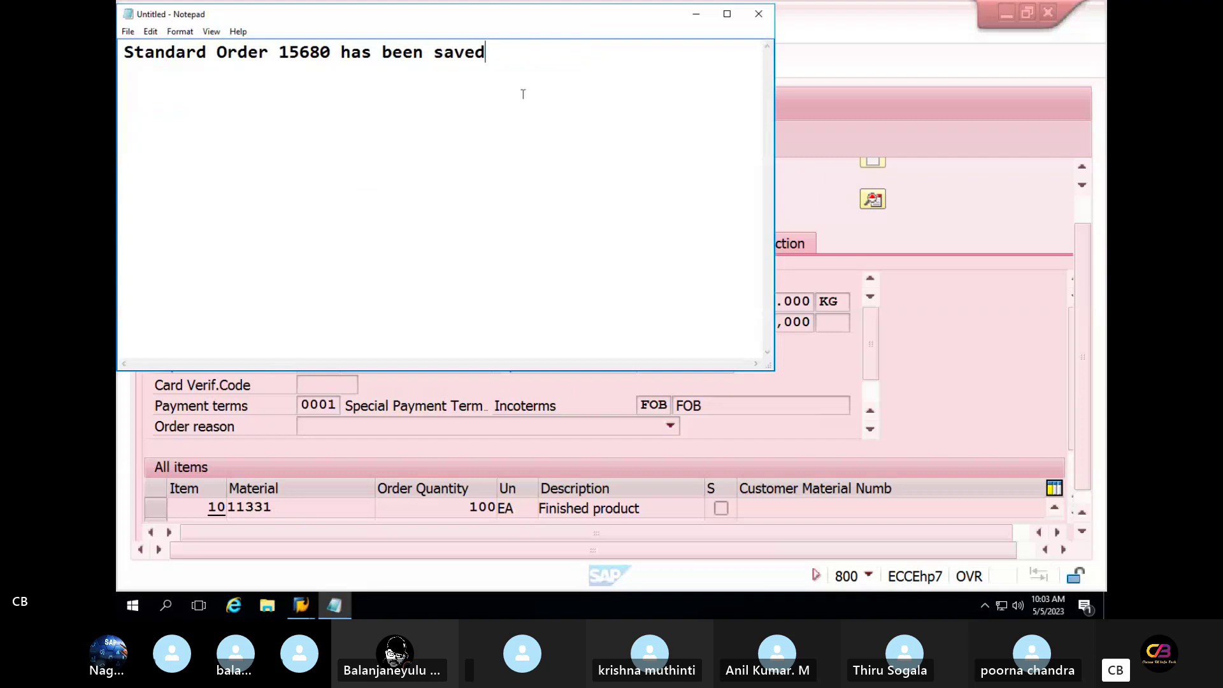
key("Return")
type("Material")
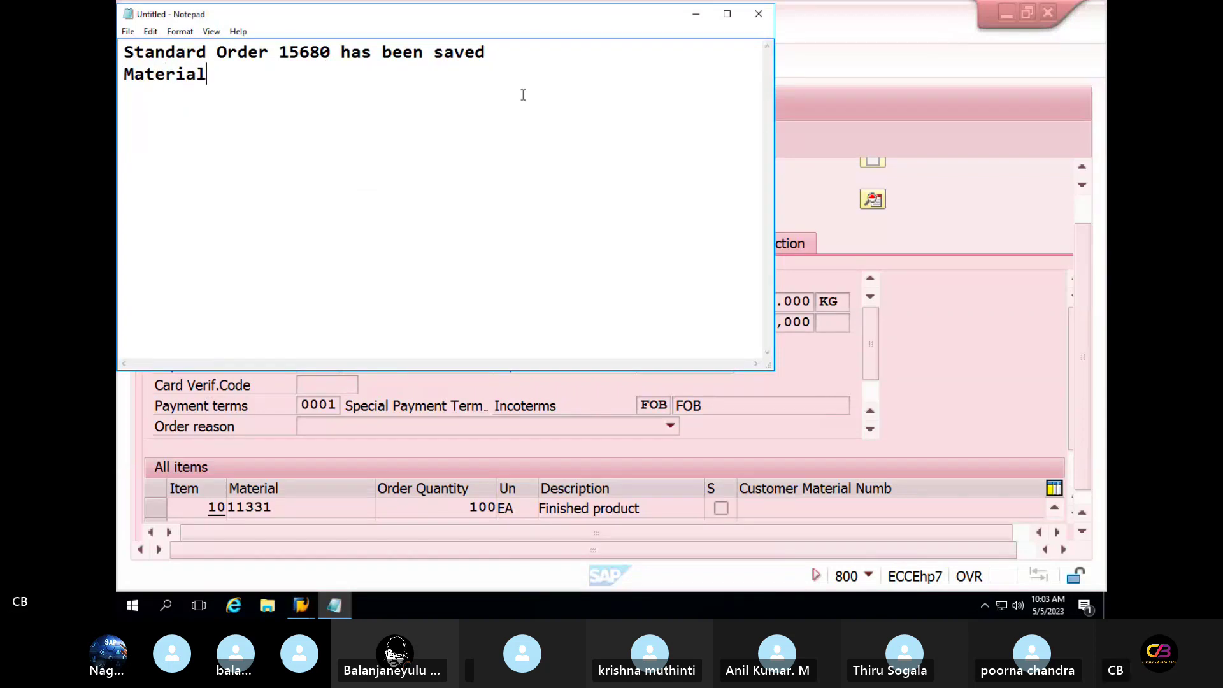
type("-11331")
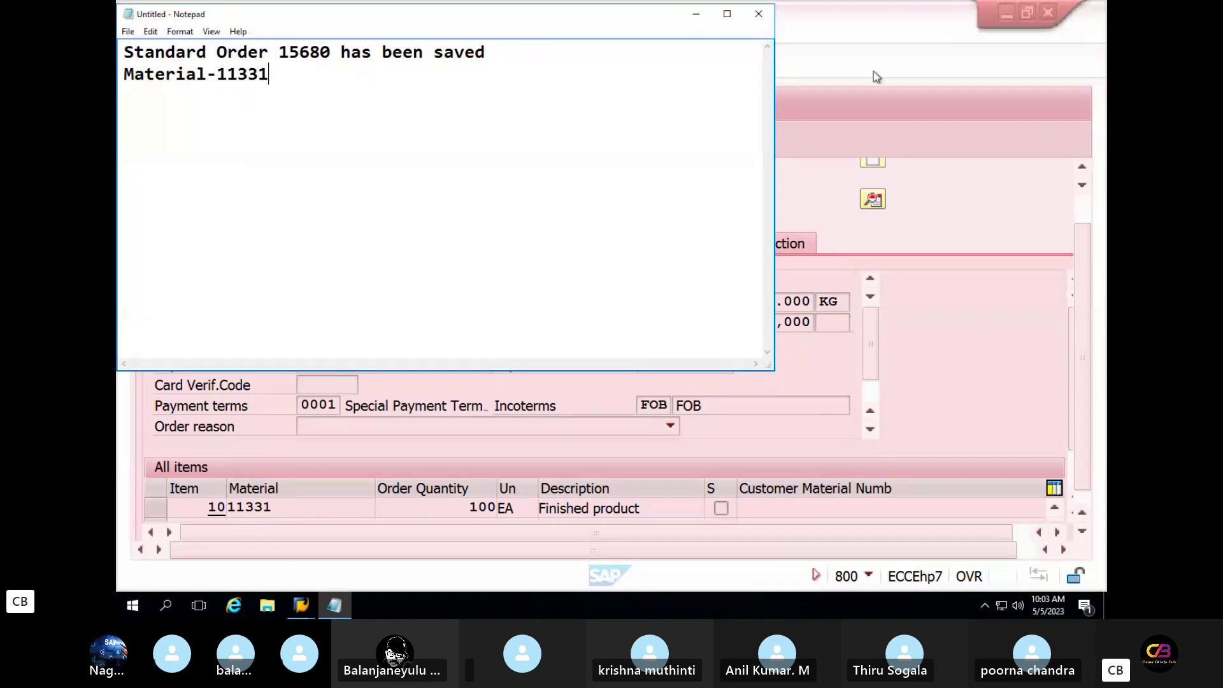
Step: Return to SAP, leave the sales order display and start transaction MB1C for entering other goods receipts
left_click(814, 73)
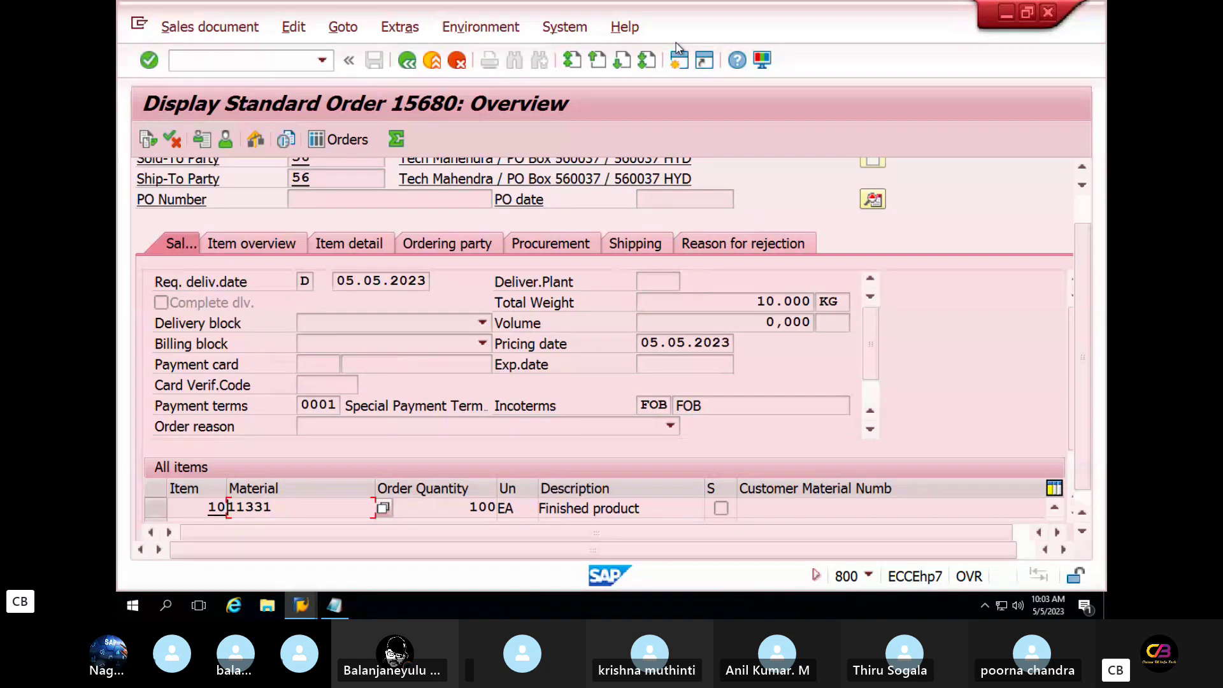
left_click(433, 60)
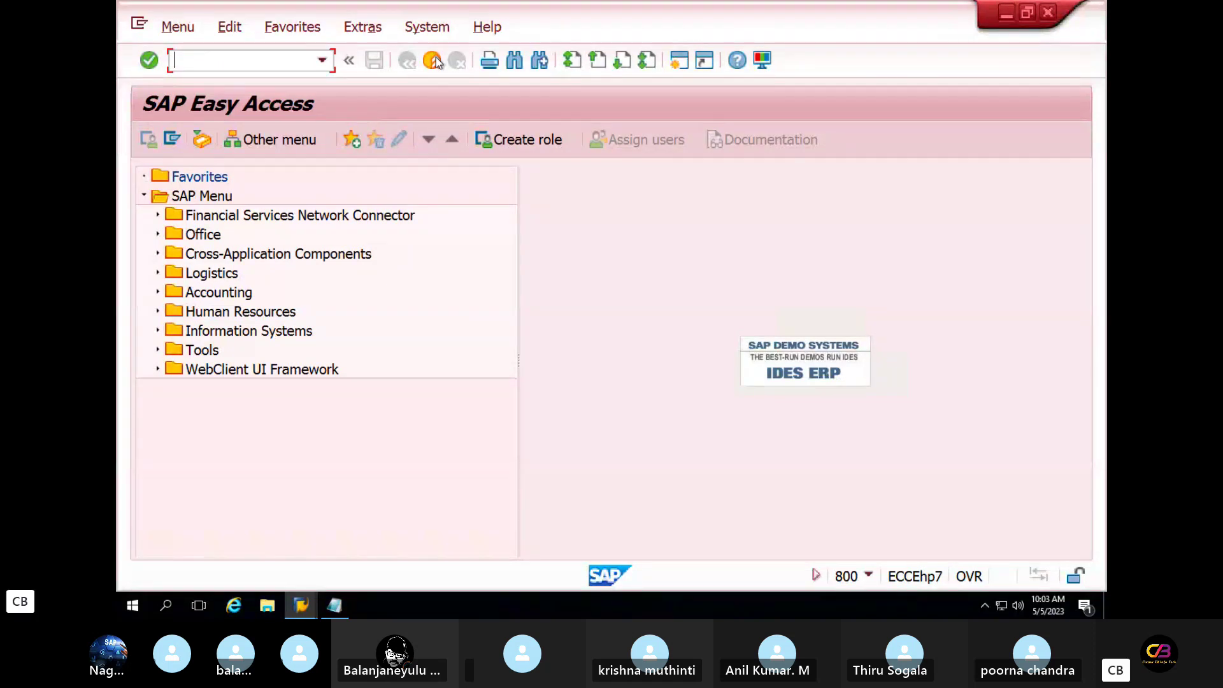
type("MB1c")
key("Return")
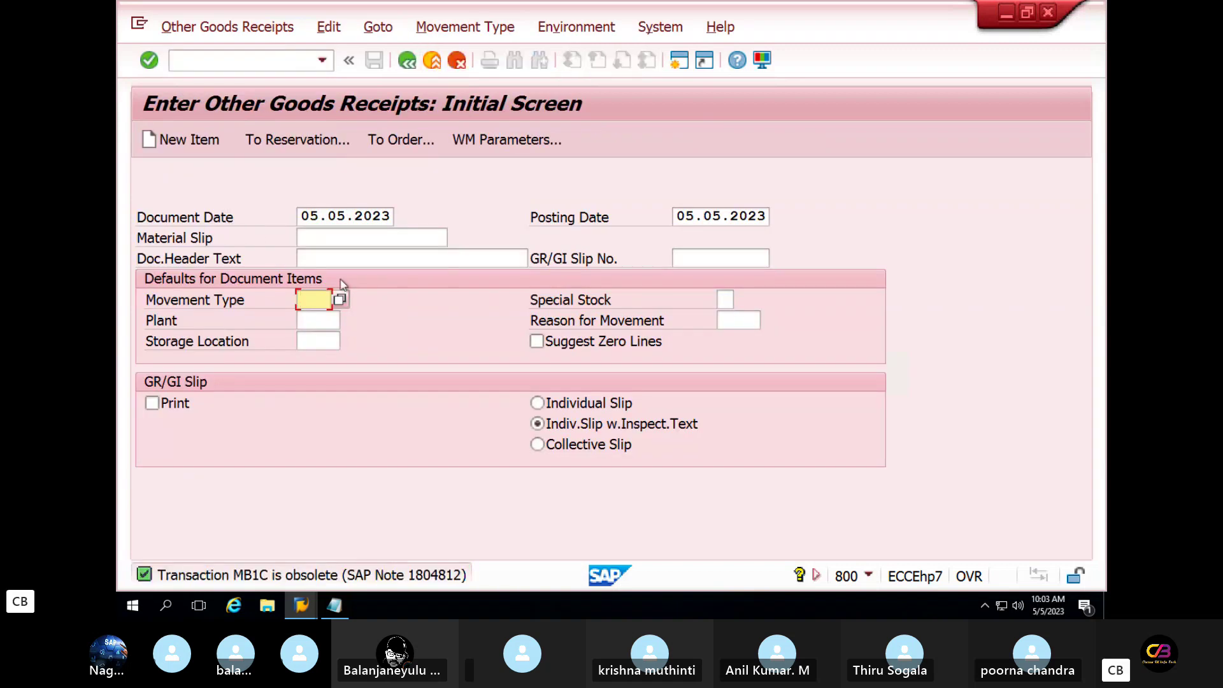
Step: Set the goods receipt defaults to movement type 521, plant KCP and storage location SL1
key("BackSpace")
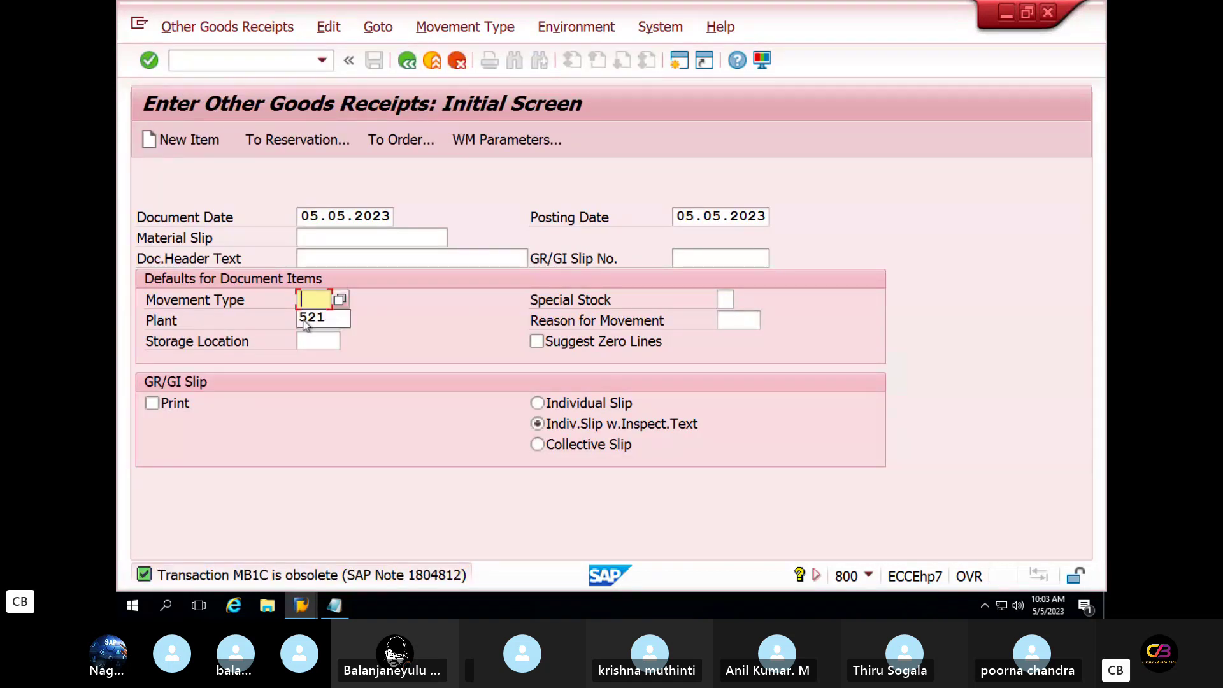
left_click(309, 317)
left_click(303, 320)
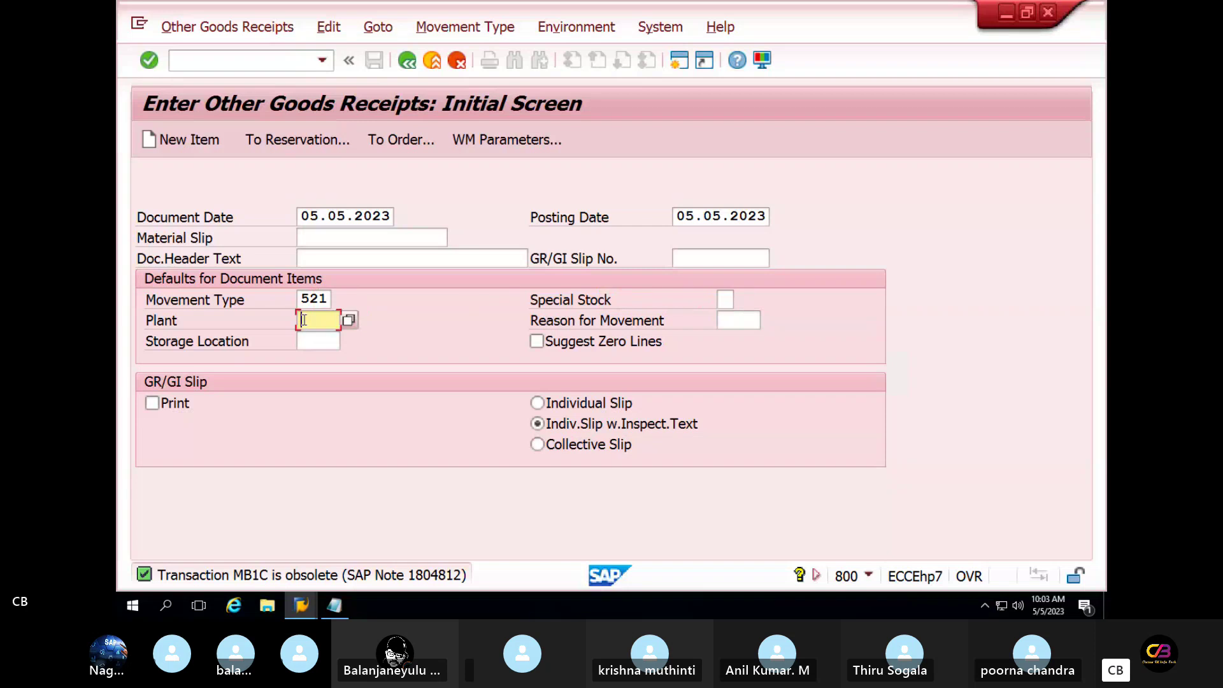
key("Down")
key("Return")
key("Tab")
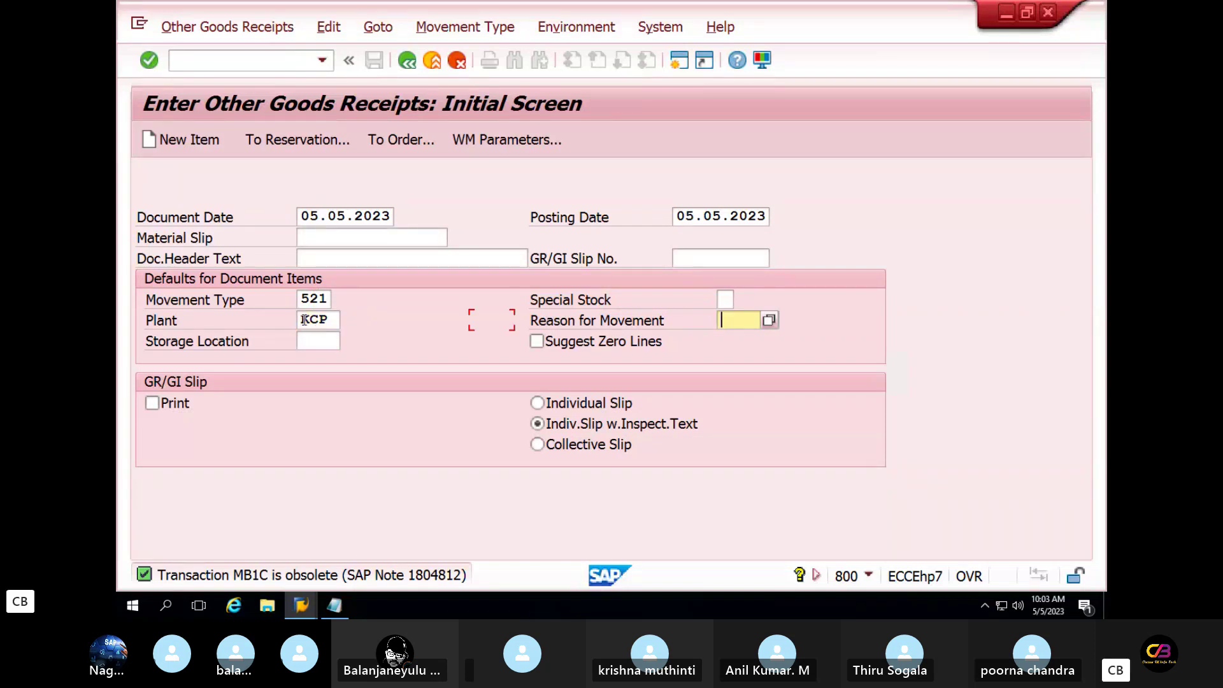
key("Tab")
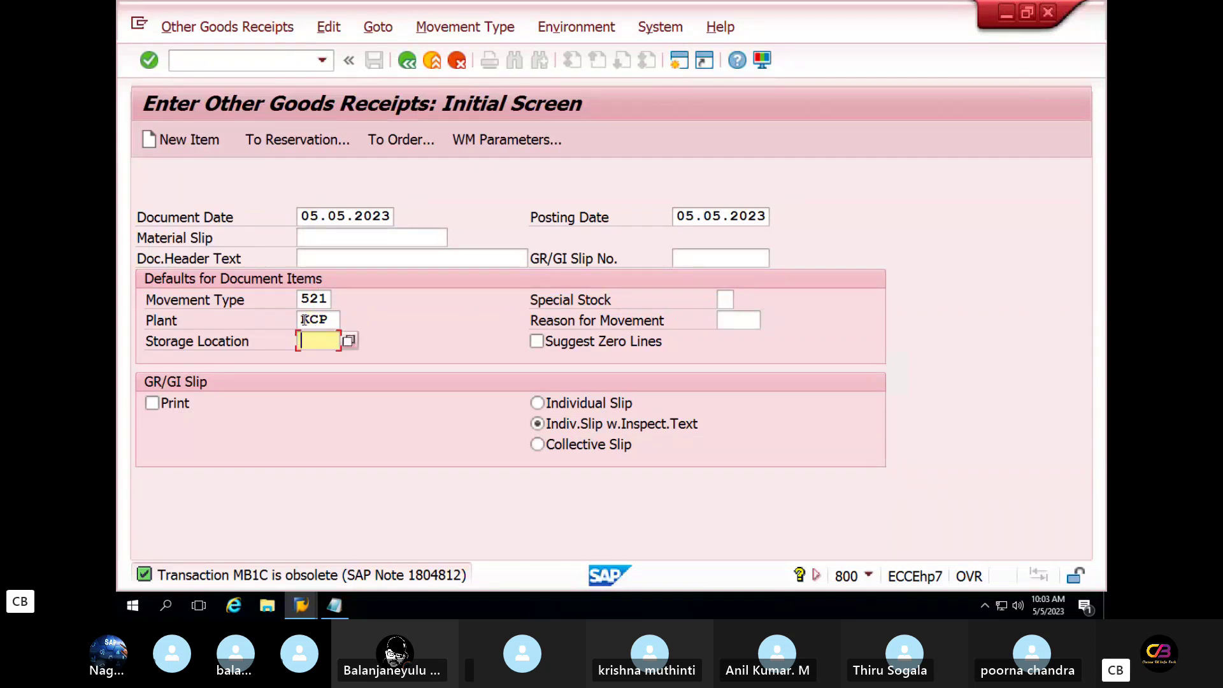
key("BackSpace")
key("Down")
key("Return")
Step: Look up the available movement types and choose 521, receipt without production order into unrestricted-use stock
left_click(332, 313)
left_click(329, 298)
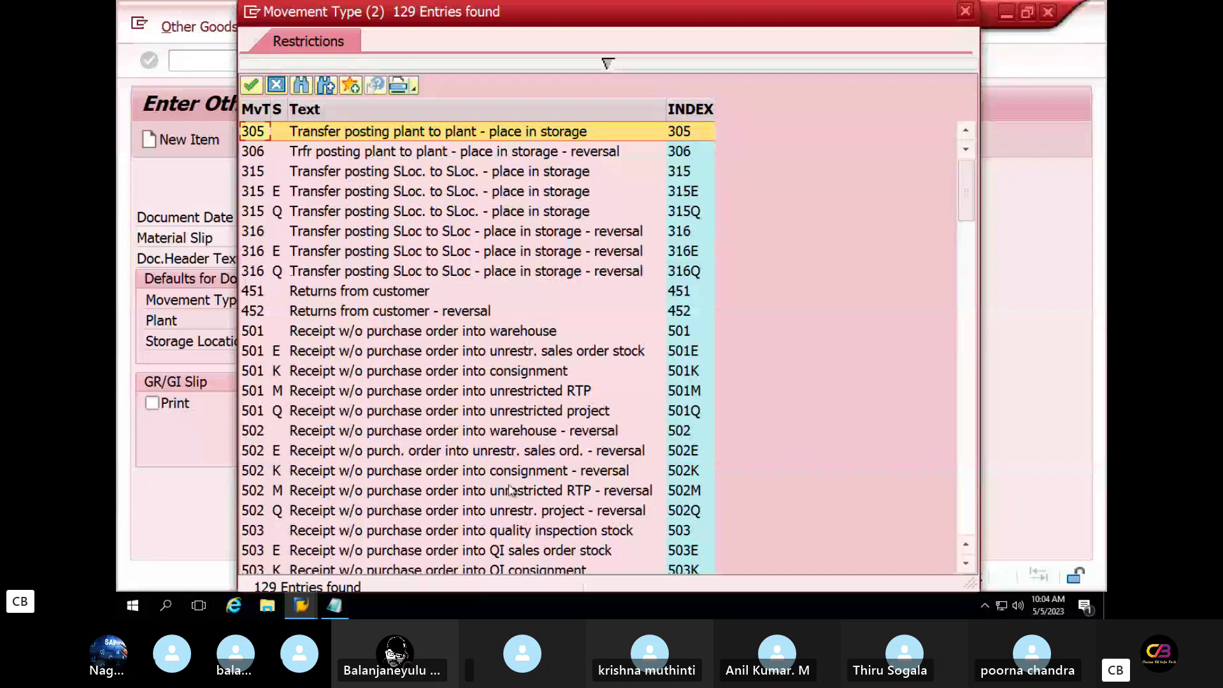
left_click(970, 473)
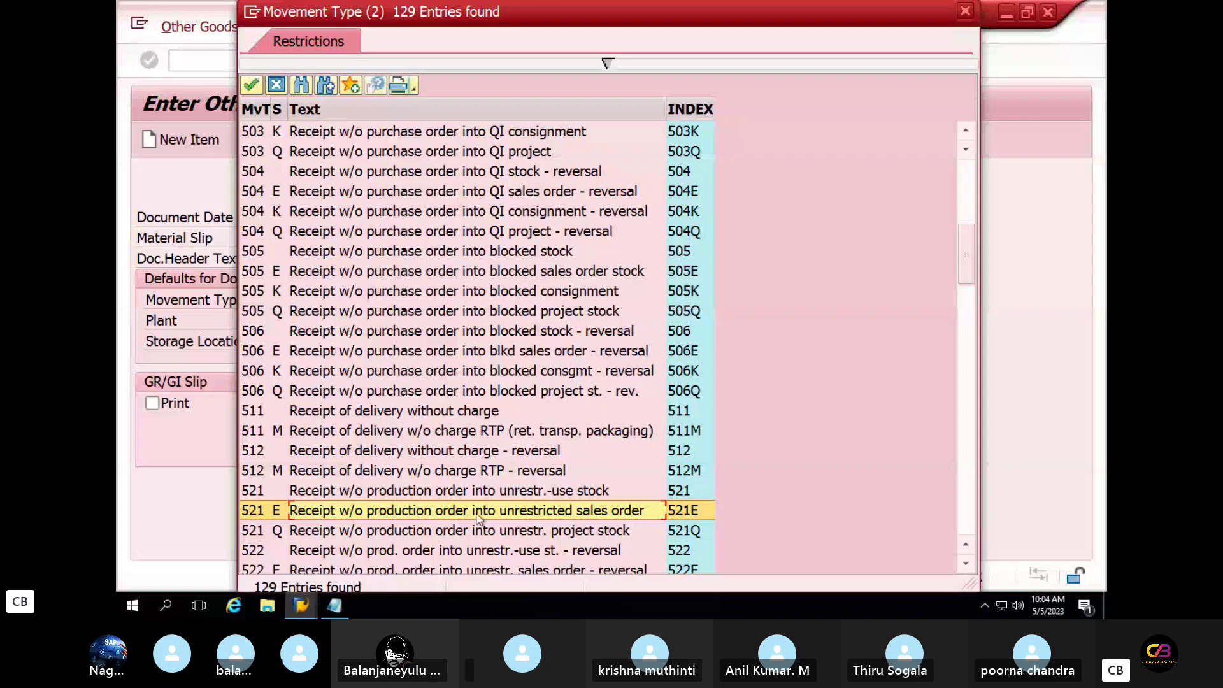
double_click(446, 490)
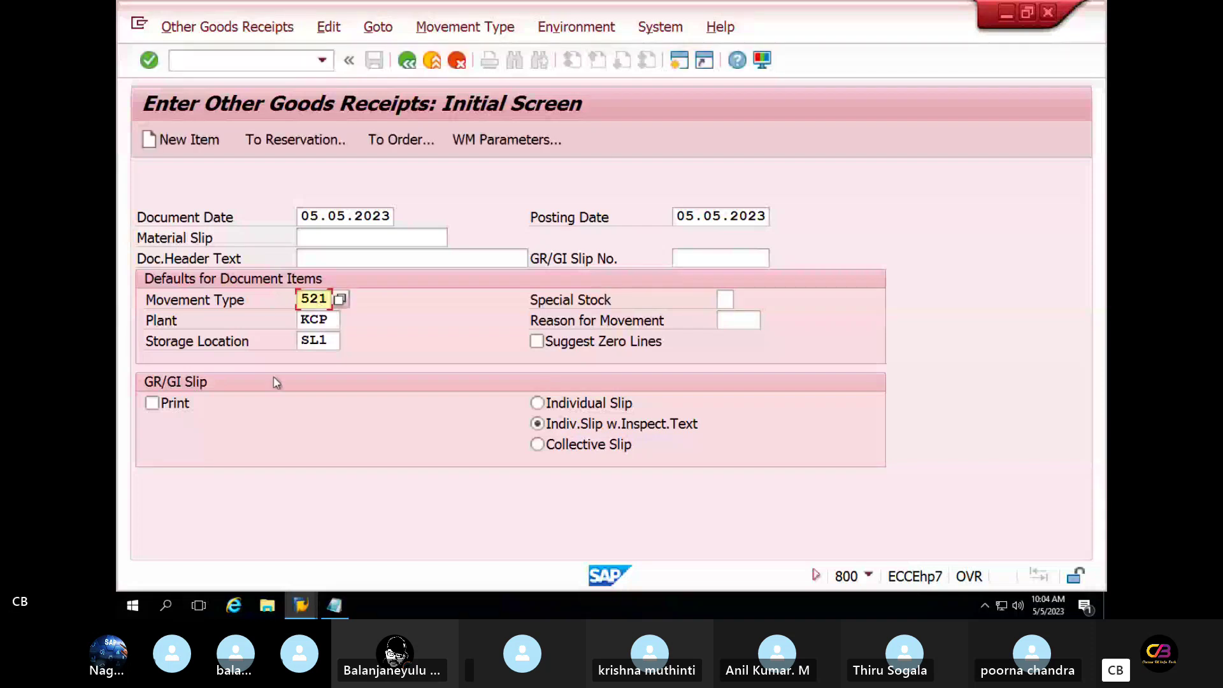
Step: Continue to the new items of the goods receipt and copy the material number 11331 from the Notepad notes
key("Return")
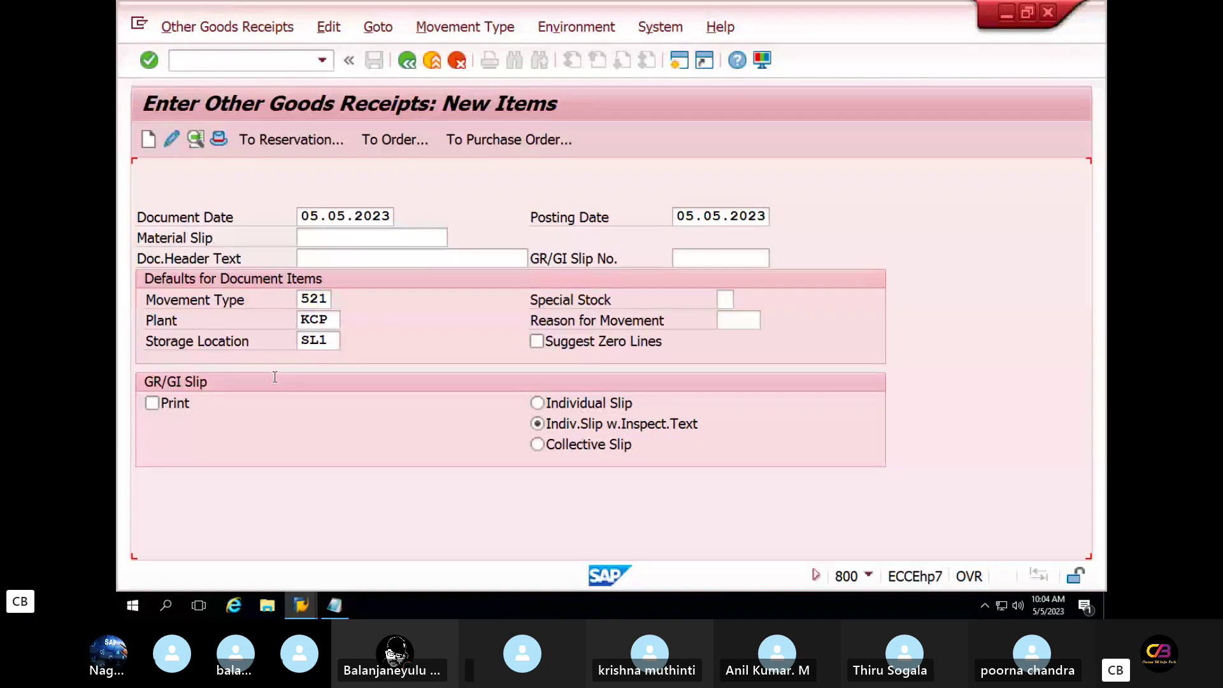
left_click(334, 605)
left_click_drag(274, 75, 225, 75)
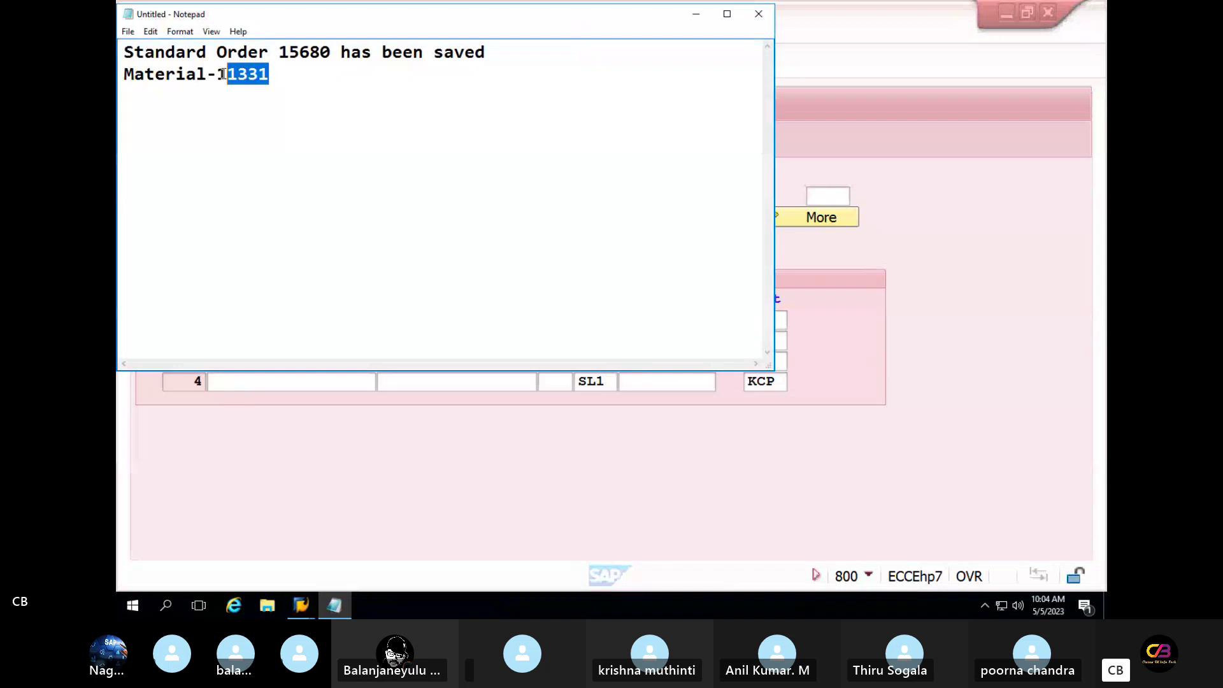
left_click(224, 74)
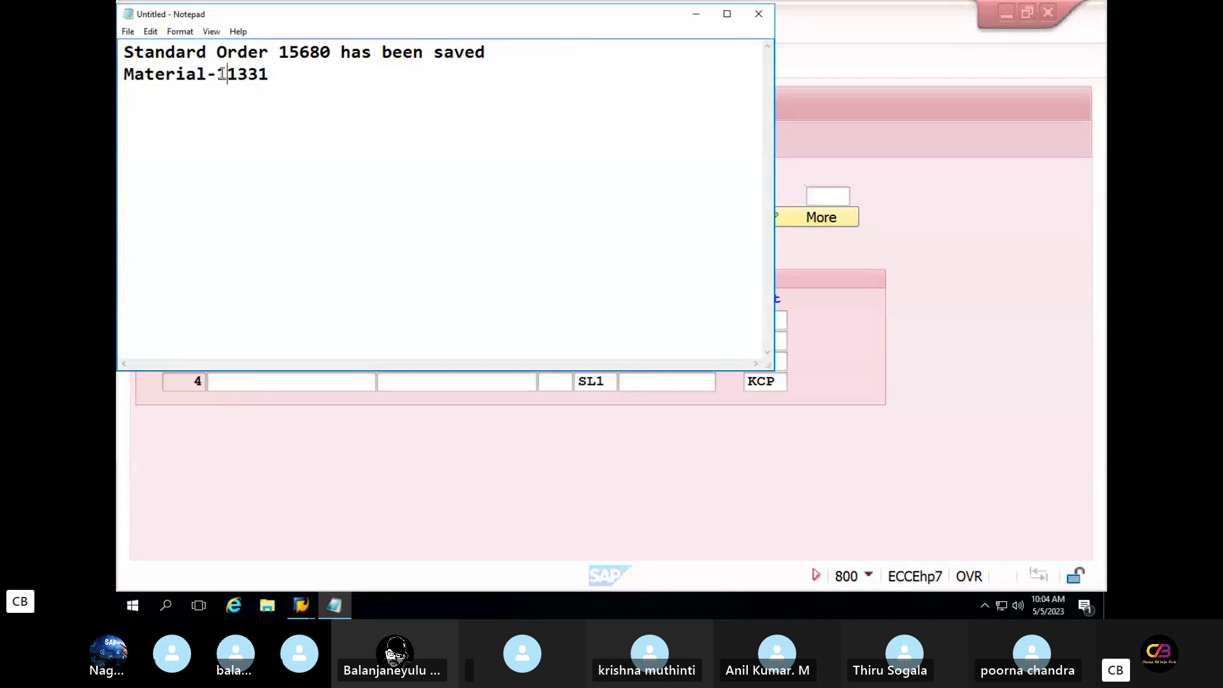
left_click_drag(223, 75, 278, 75)
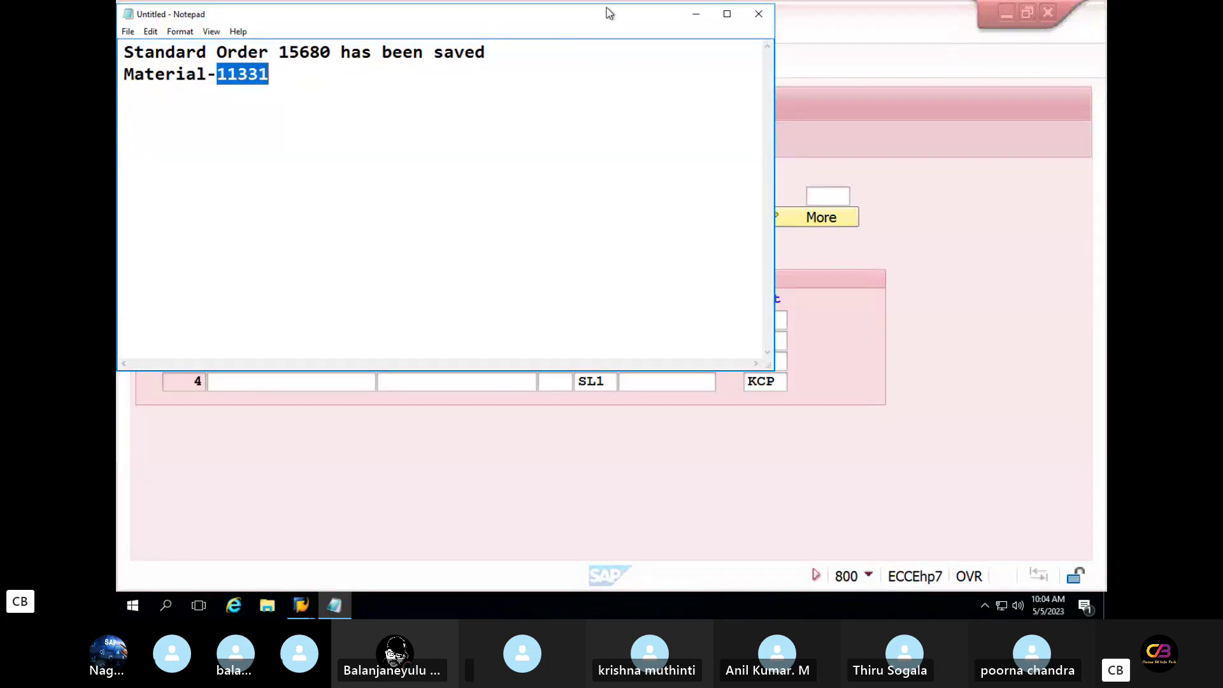
left_click(699, 24)
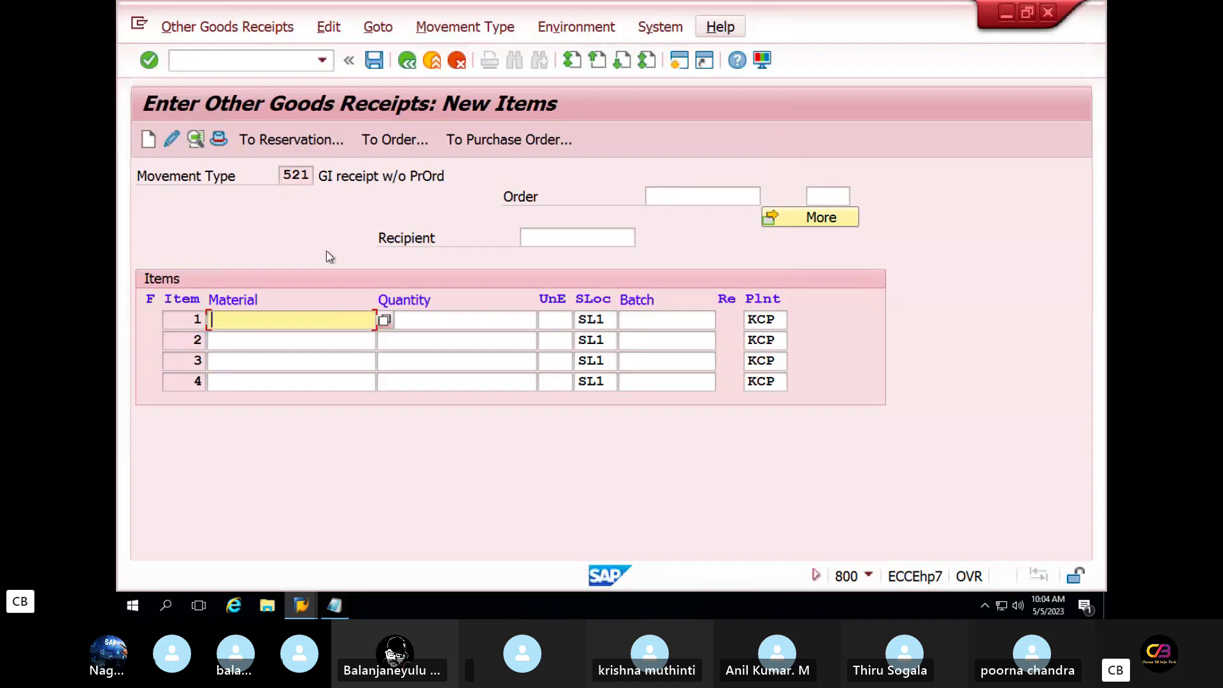
Step: Enter material 11331 with quantity 100 as the first item and post the goods receipt
type("11331")
left_click(411, 326)
type("100")
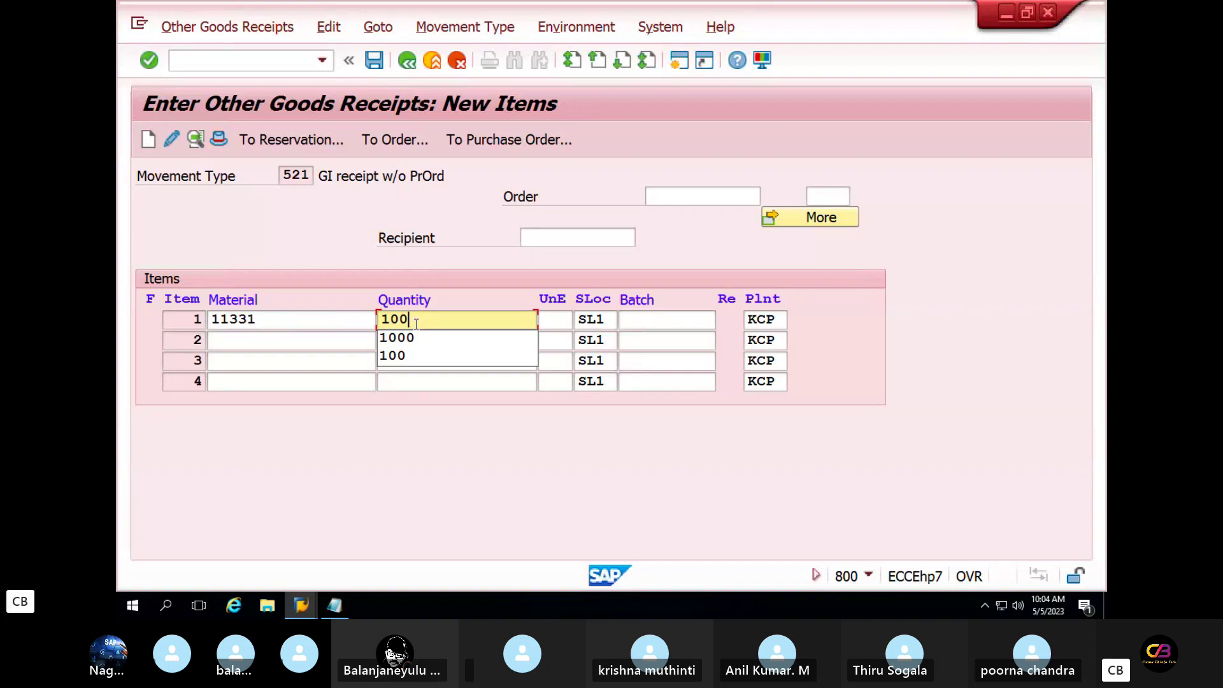
left_click(399, 428)
left_click_drag(500, 319, 382, 320)
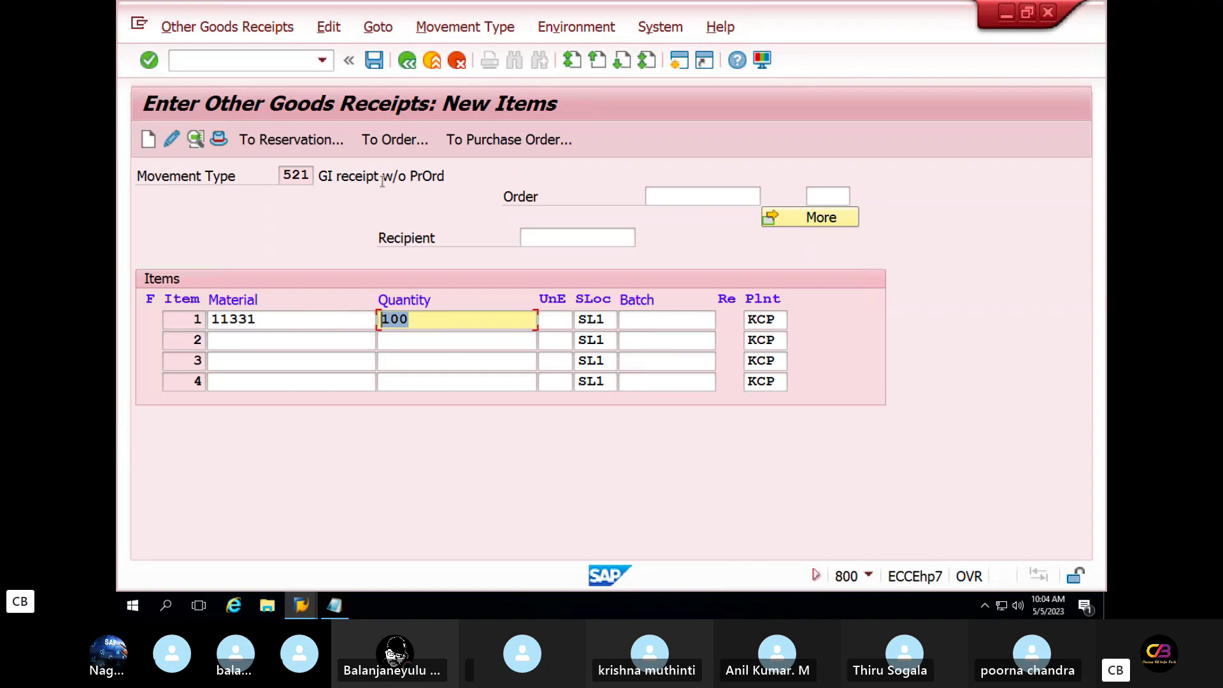
left_click(374, 60)
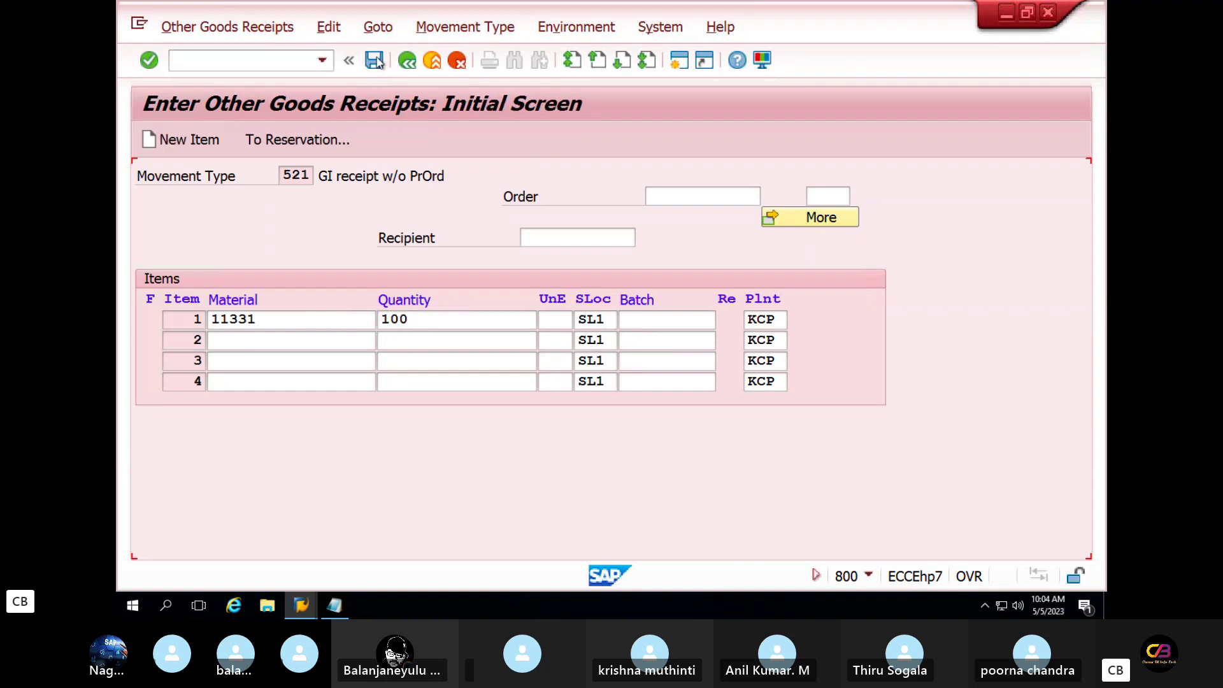
Step: Copy the heading with the document number from the posting message's details into Notepad below the material line
double_click(232, 576)
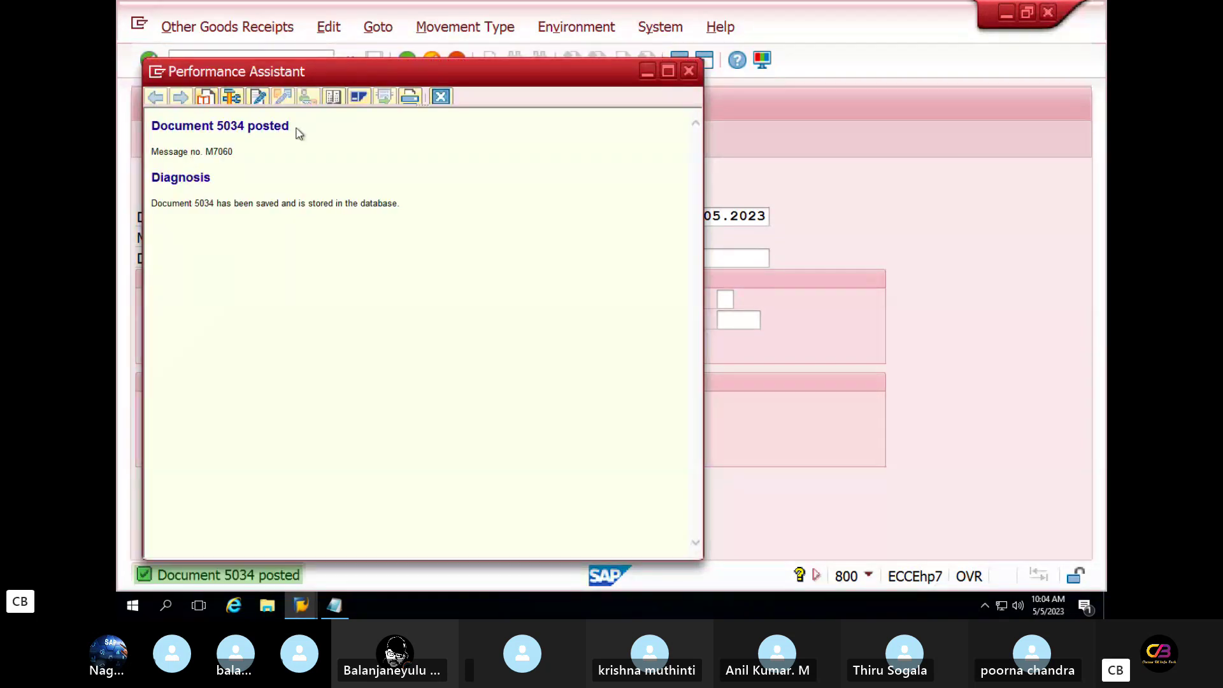
left_click_drag(293, 126, 151, 126)
key("ctrl+c")
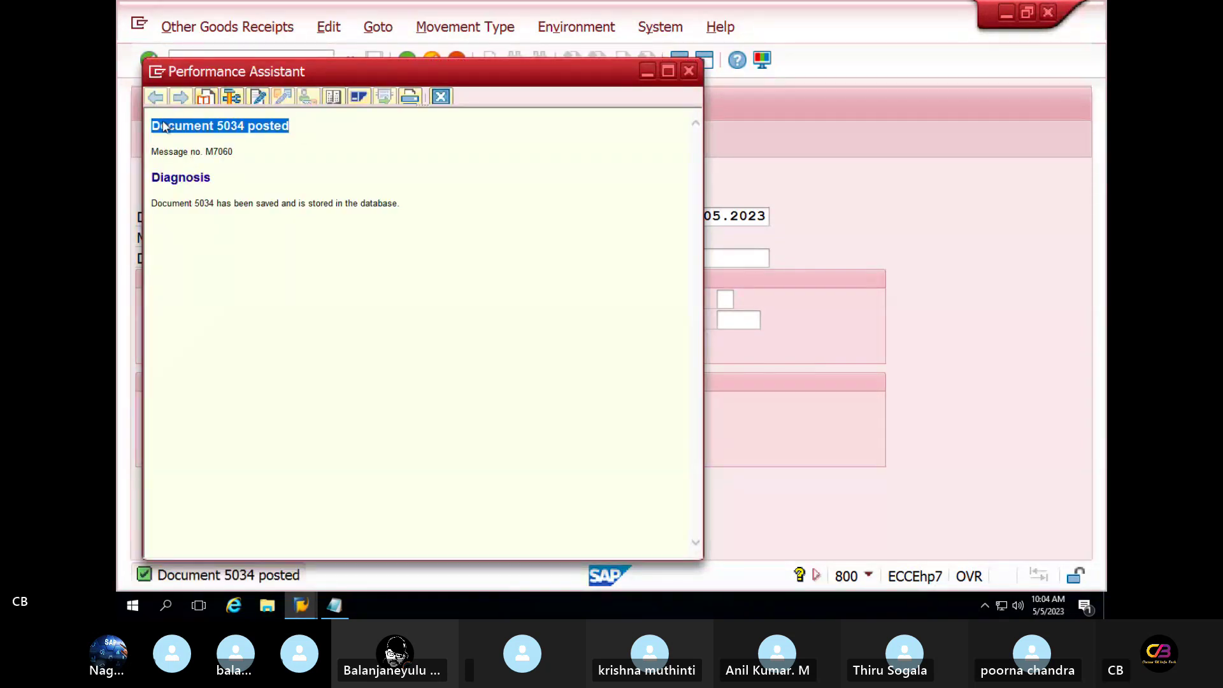
left_click(334, 605)
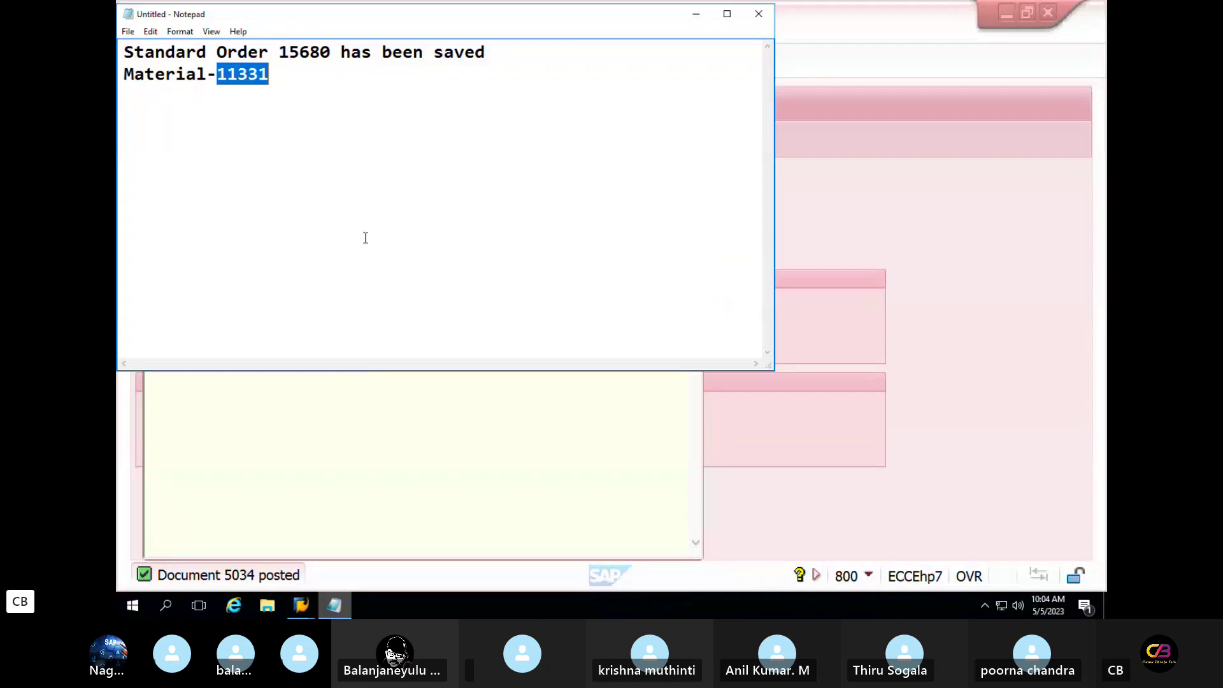
left_click(311, 89)
key("ctrl+v")
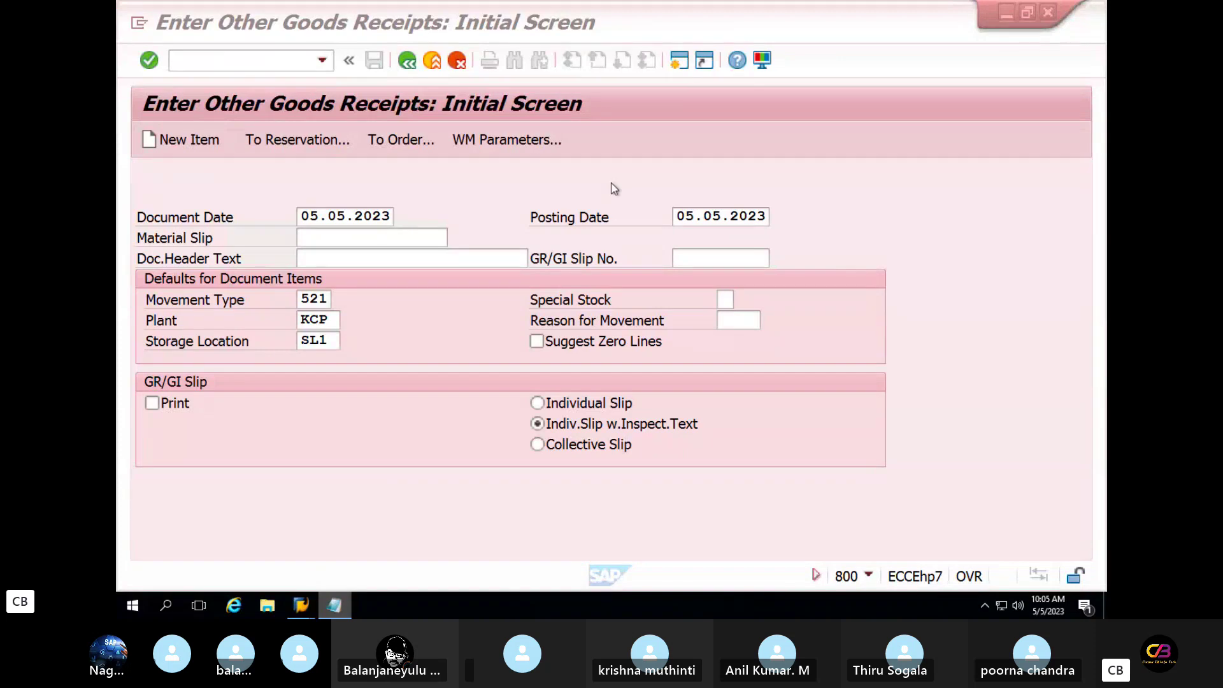
Step: Switch from goods receipt entry to displaying a material document and open the one just posted
left_click(413, 95)
left_click(228, 27)
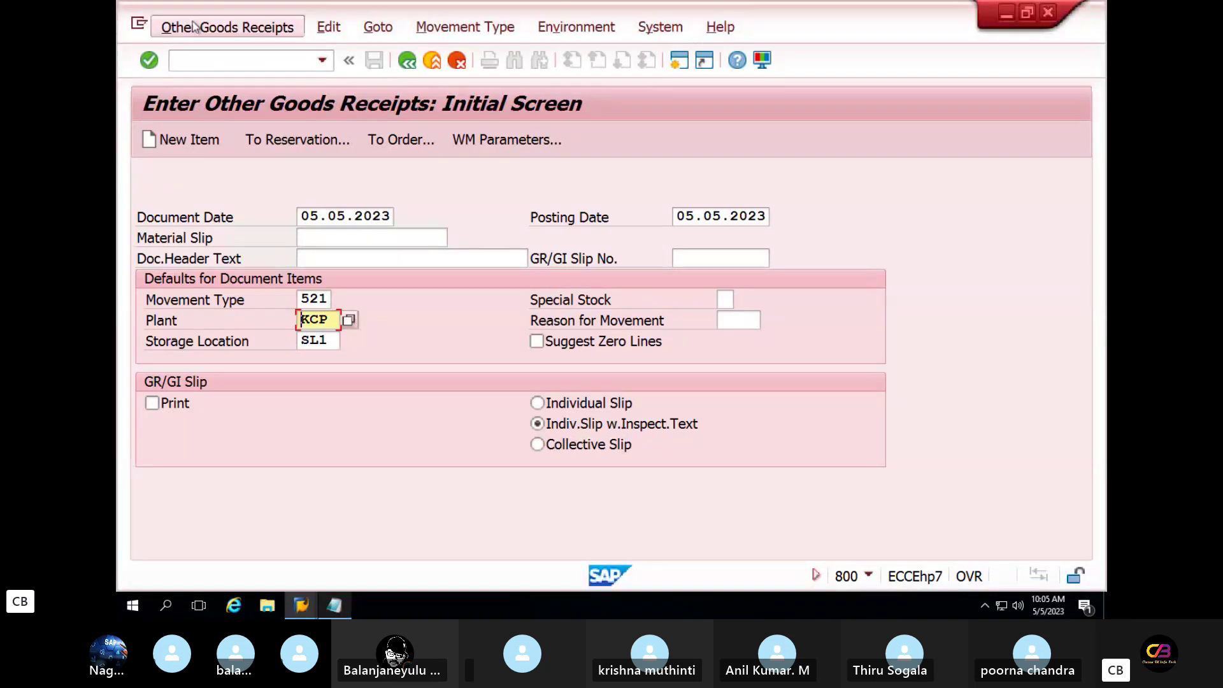
left_click(211, 157)
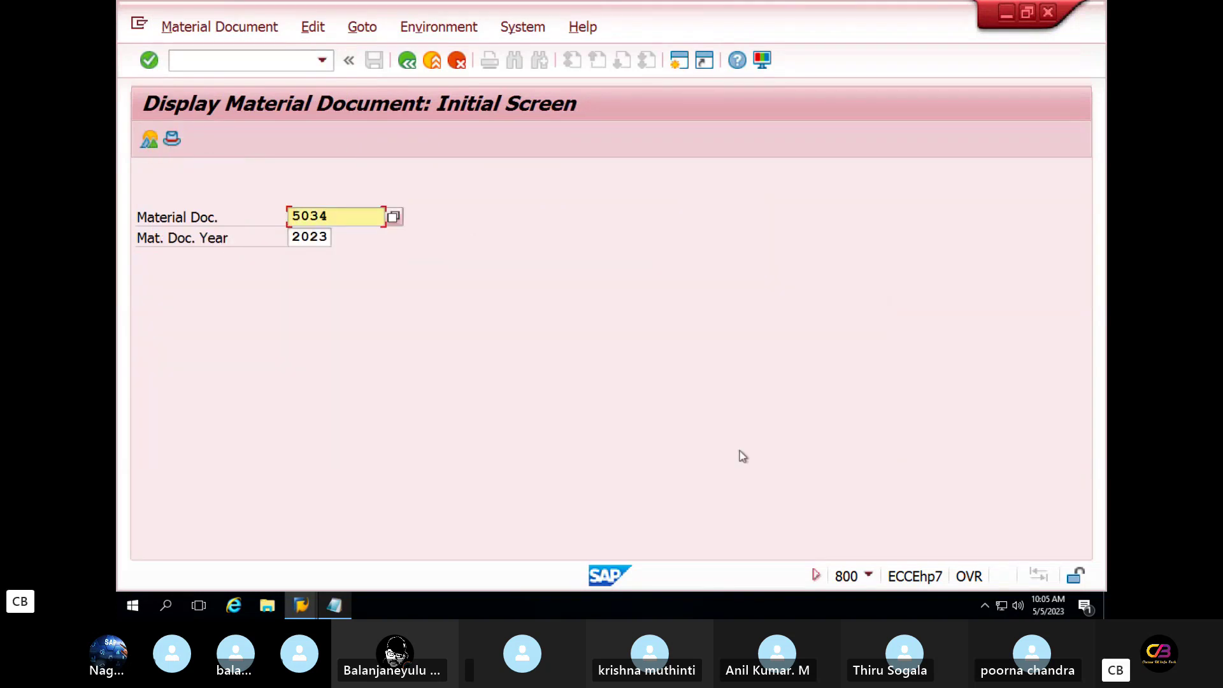
key("Return")
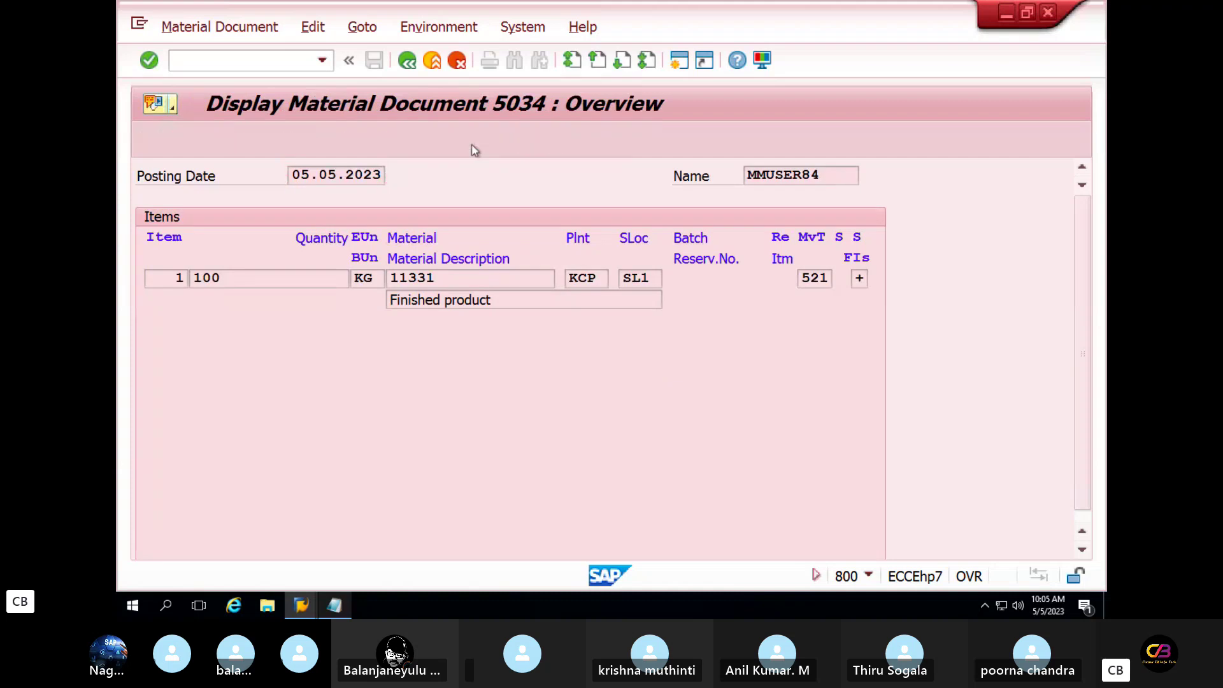
Step: Examine the accounting document and the profit center document belonging to the material document, returning to the document list after each
left_click(471, 144)
double_click(289, 270)
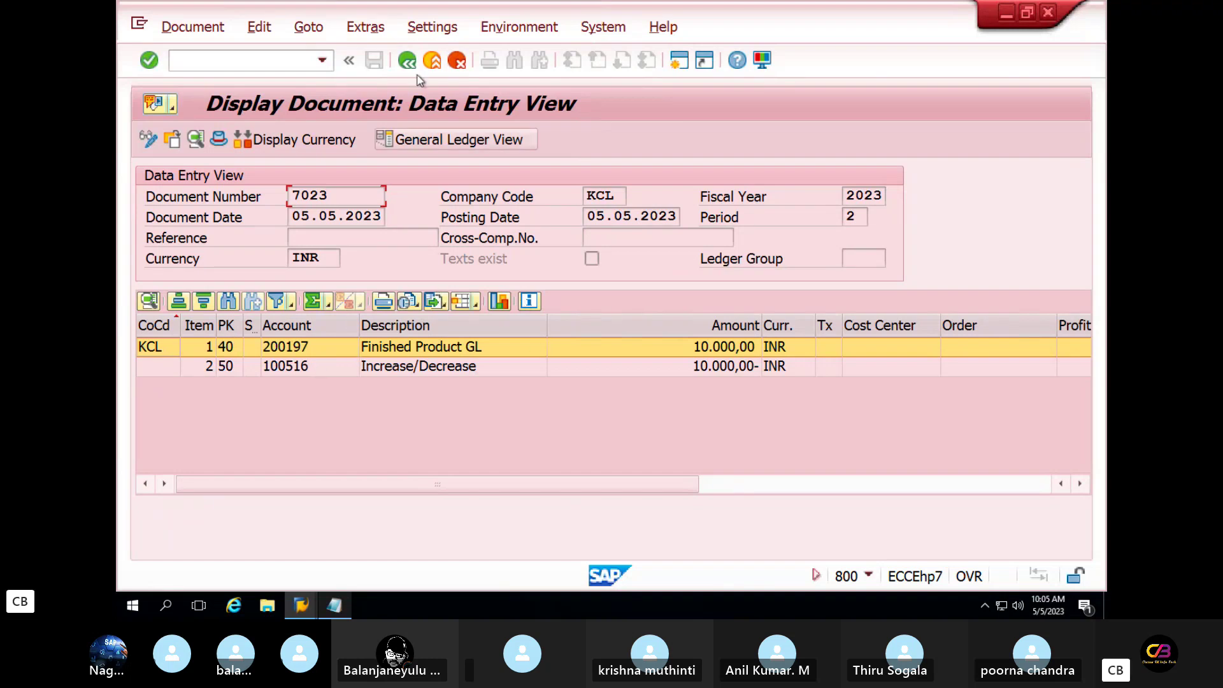
left_click(407, 62)
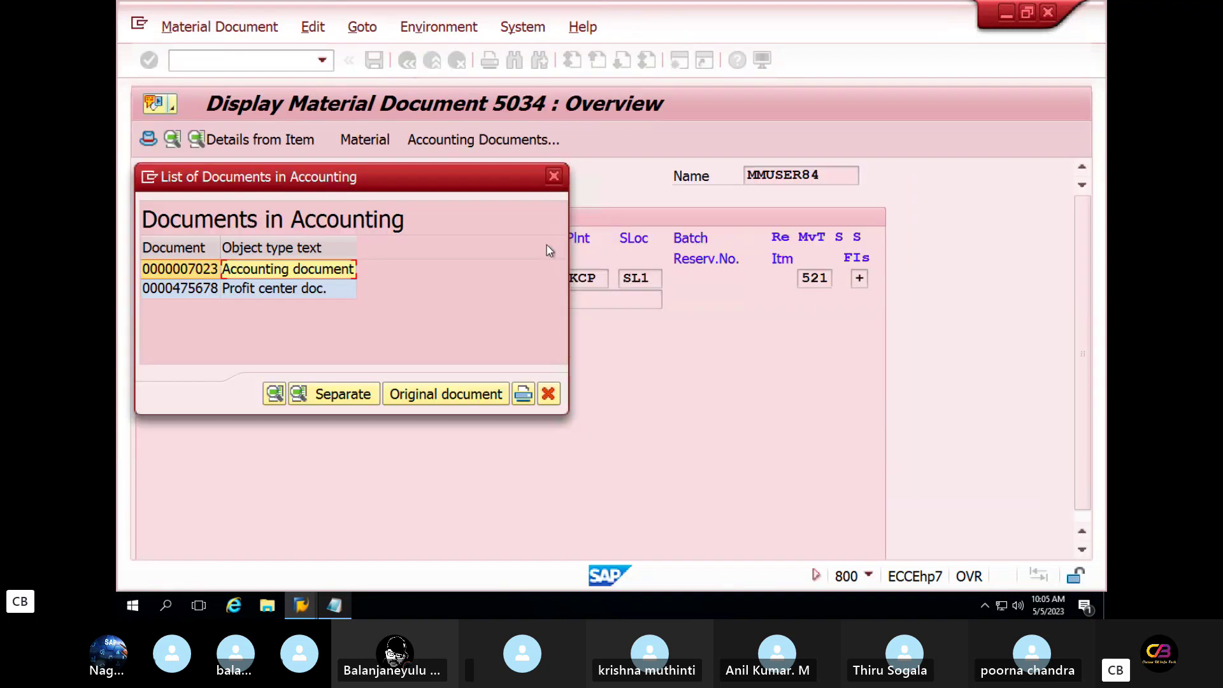
double_click(263, 289)
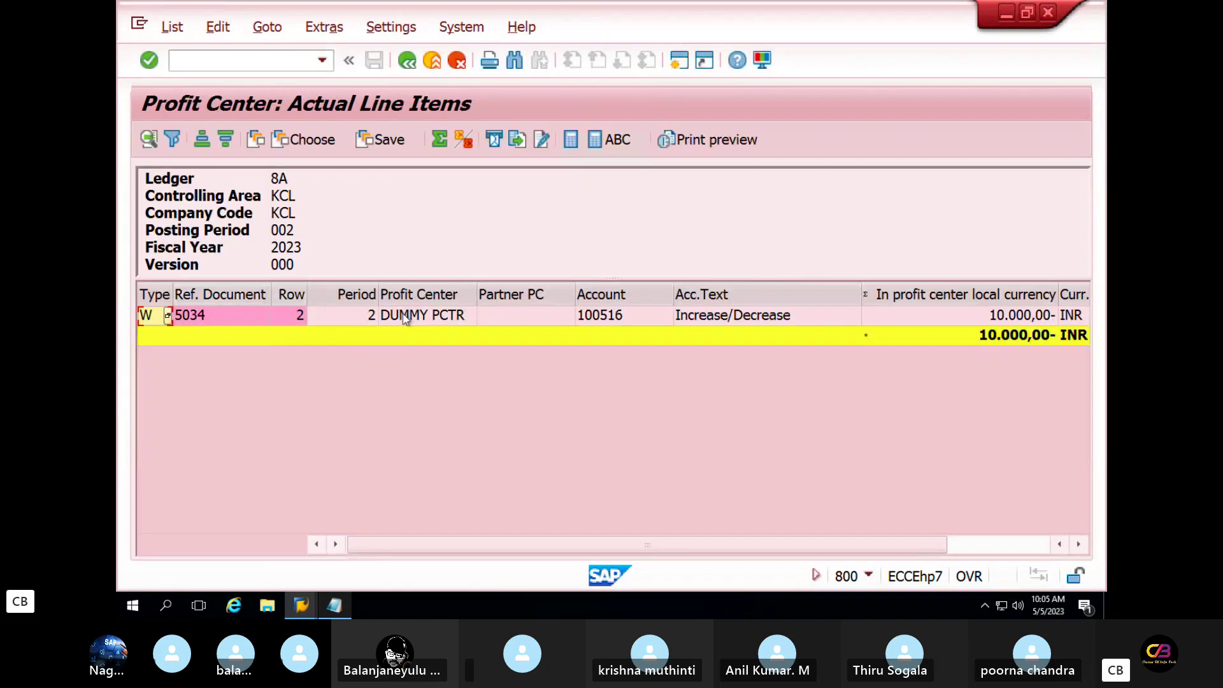
left_click(405, 317)
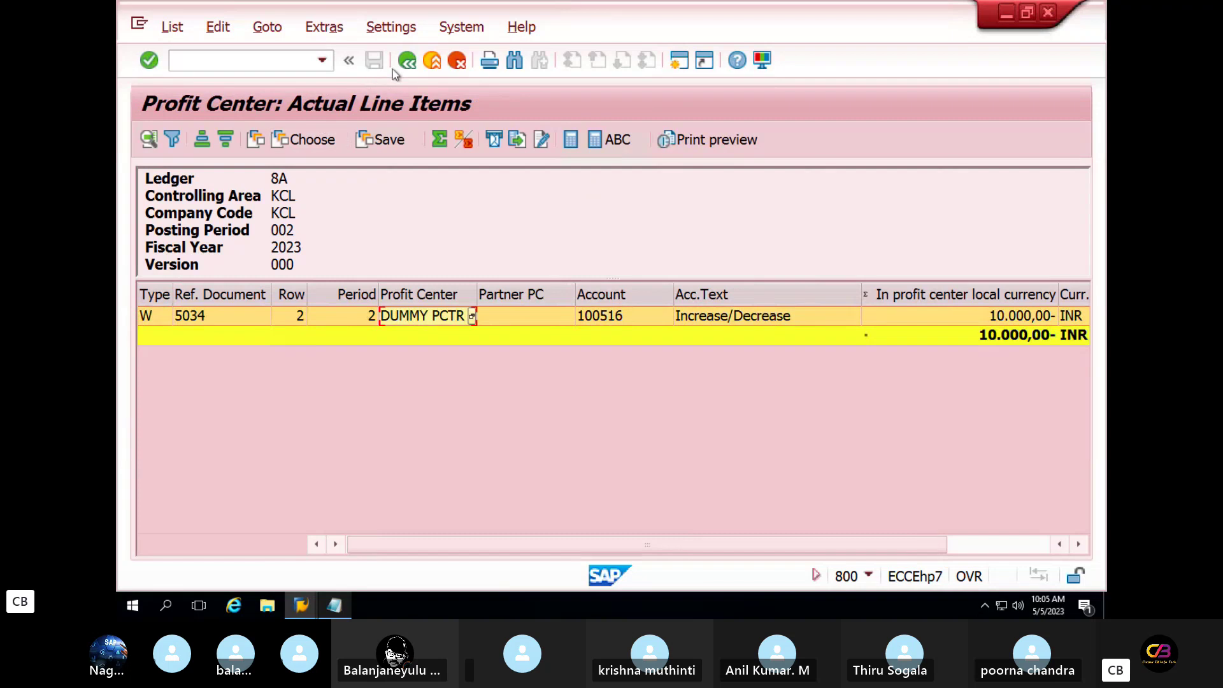
left_click(406, 60)
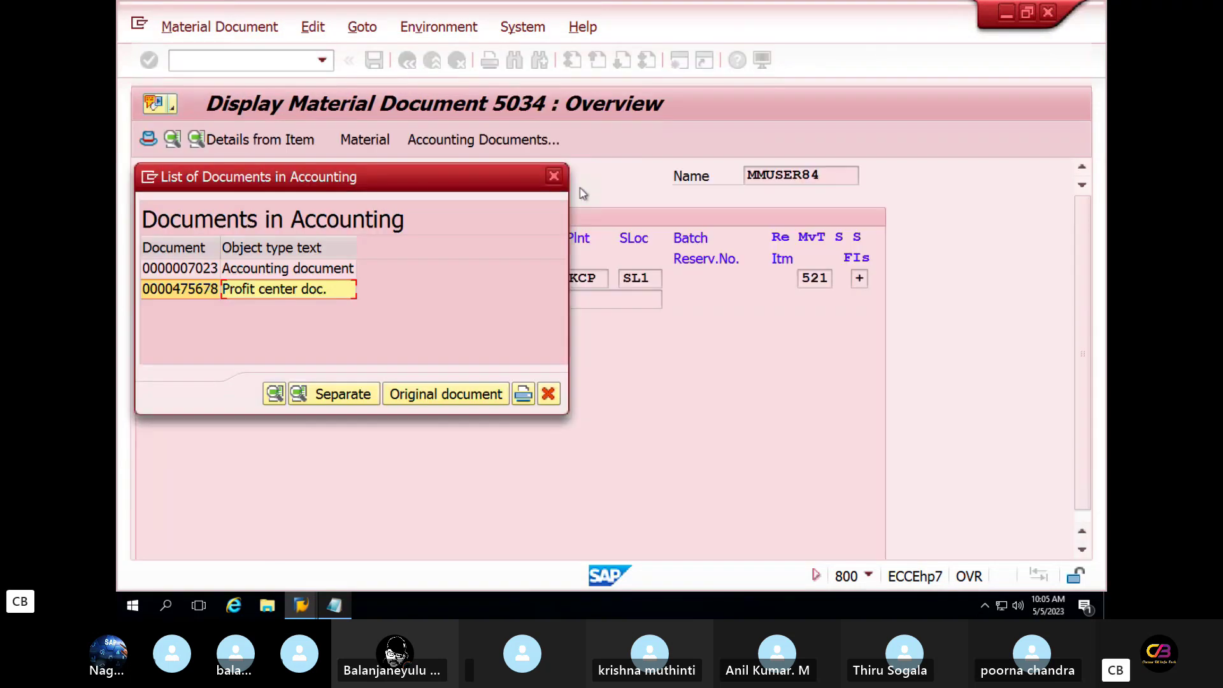
Step: Close the accounting document list, leave the material document display and start the stock overview transaction MMBE
left_click(553, 177)
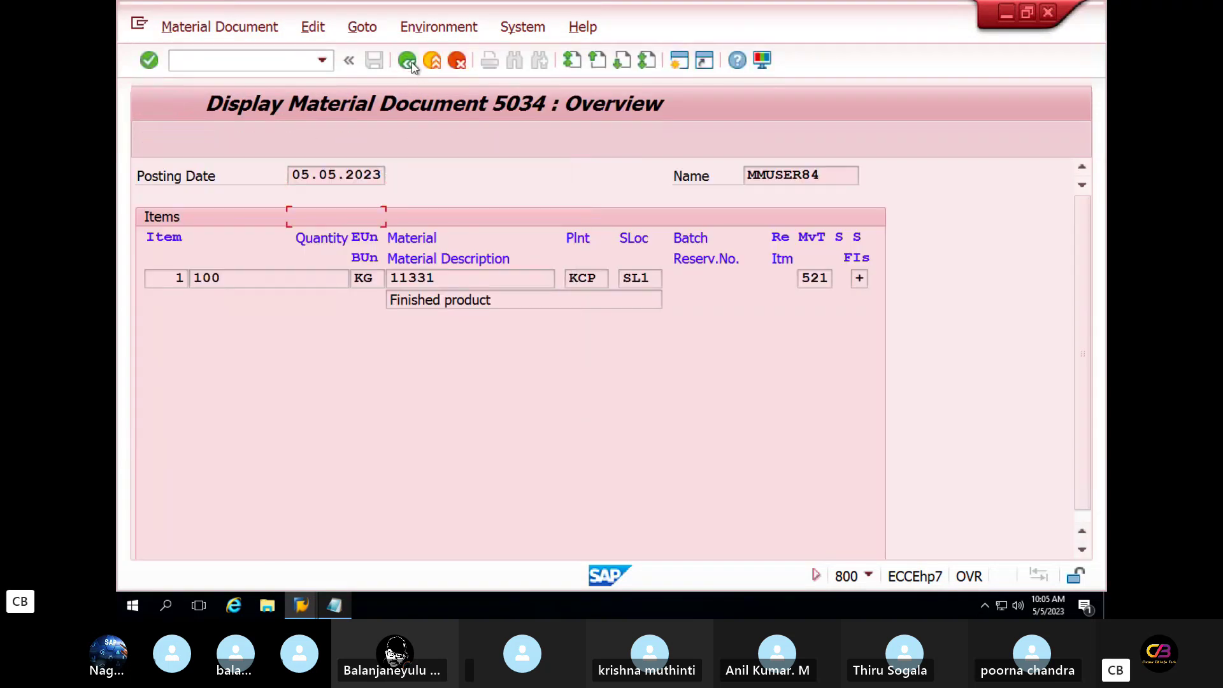
left_click(411, 63)
left_click(412, 63)
type("MMBE")
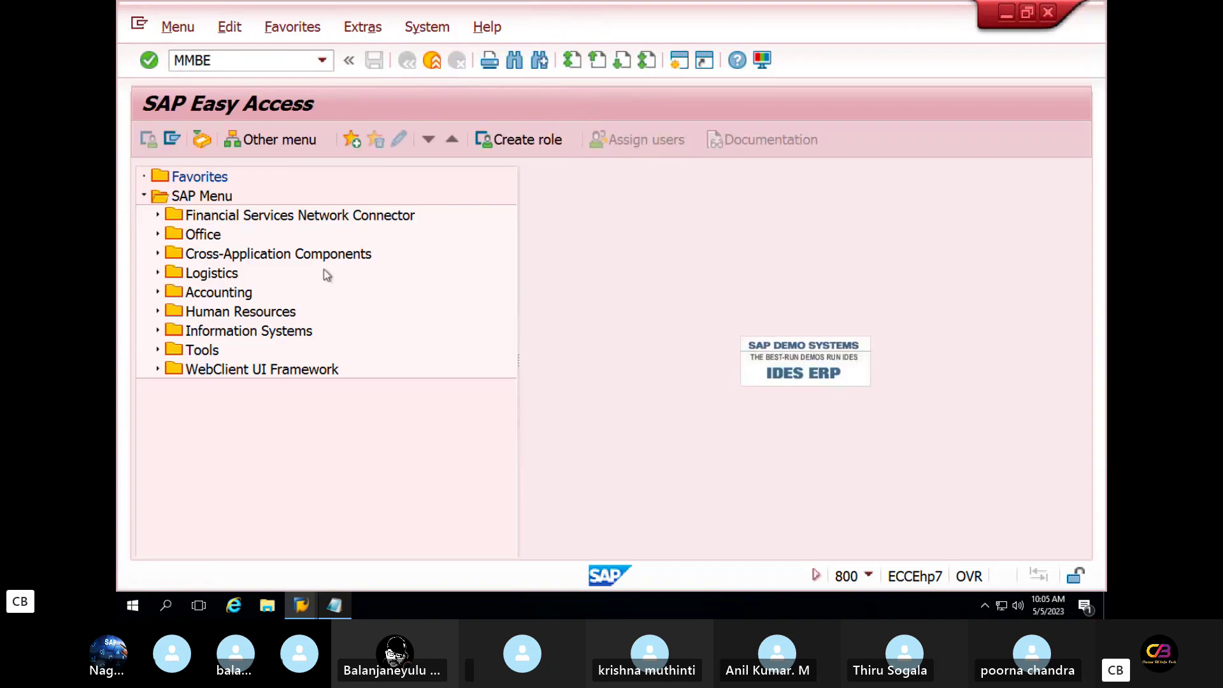
key("Return")
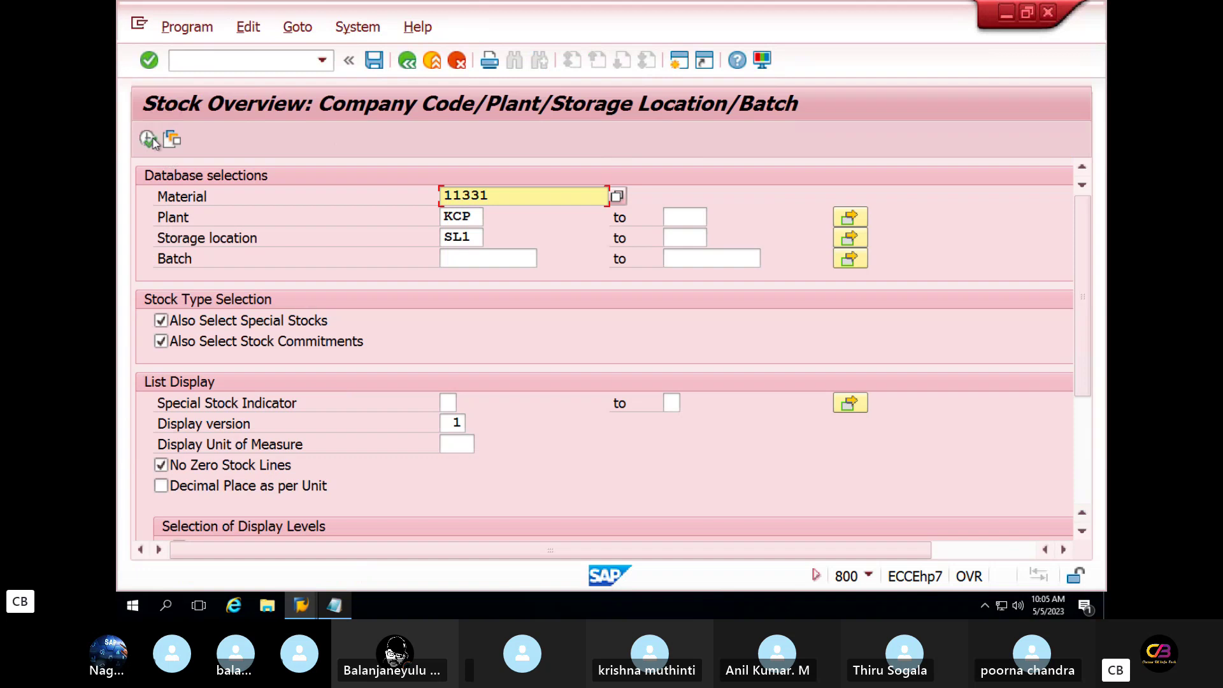
Step: Run the stock overview for material 11331 in plant KCP, storage location SL1, check the unrestricted-use stock and return to the start screen
left_click(148, 140)
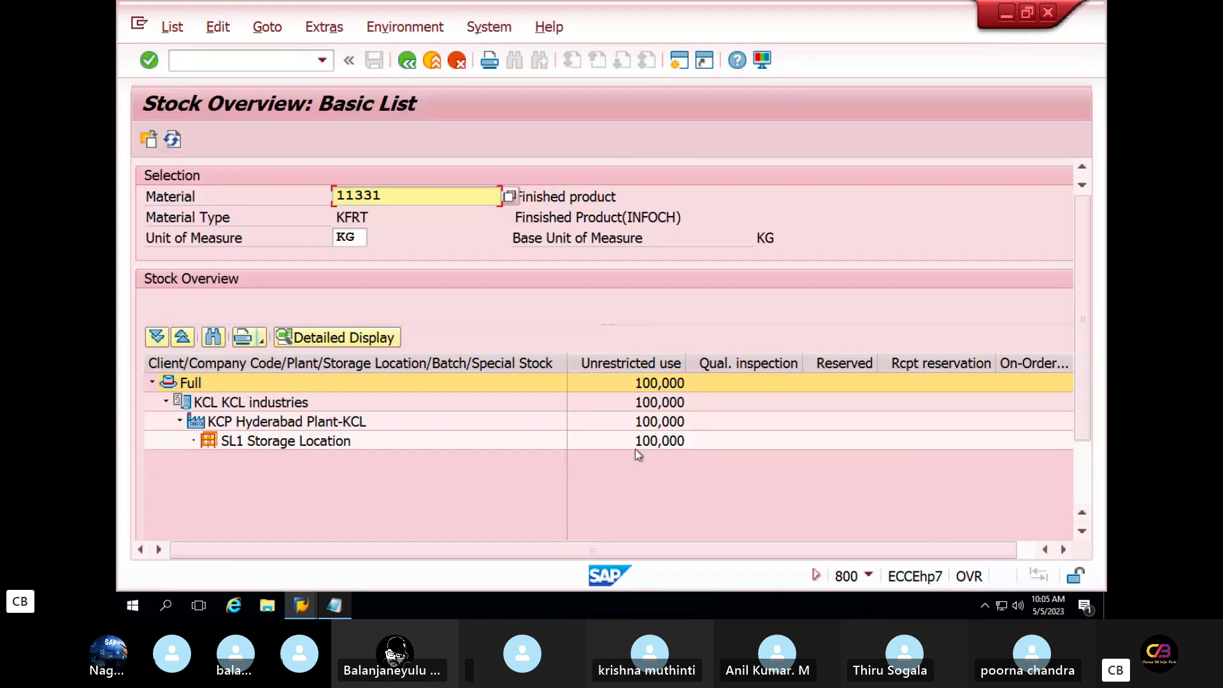
left_click(635, 449)
left_click(647, 364)
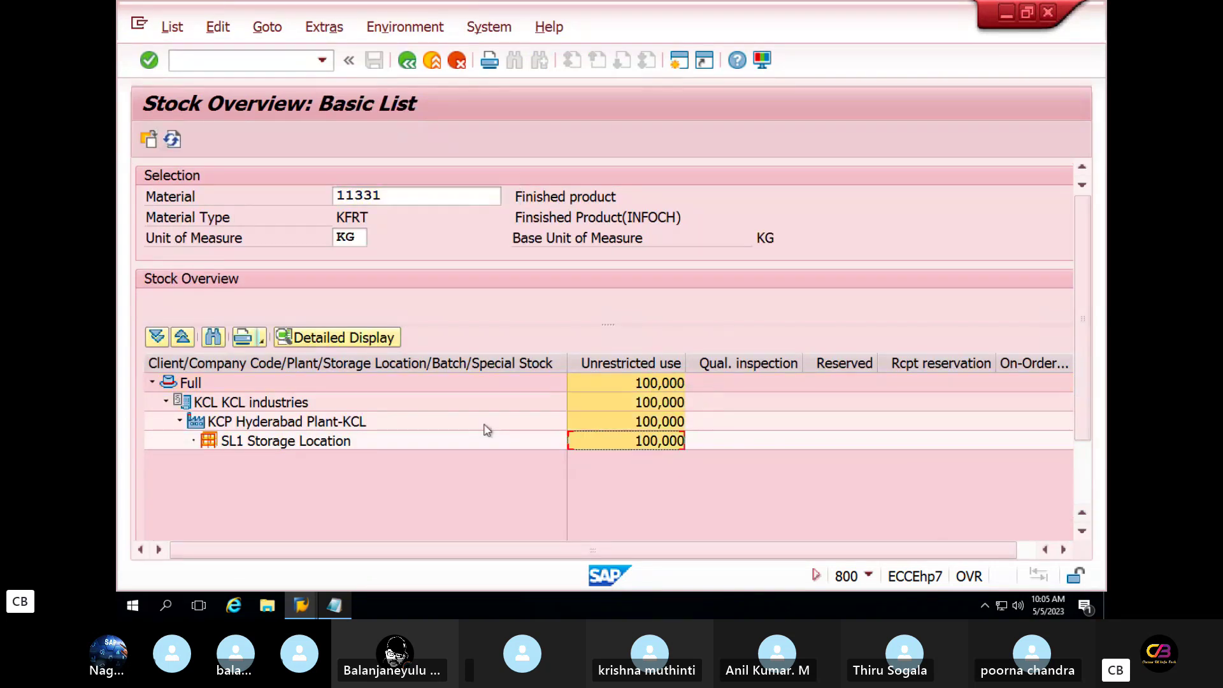
left_click(407, 61)
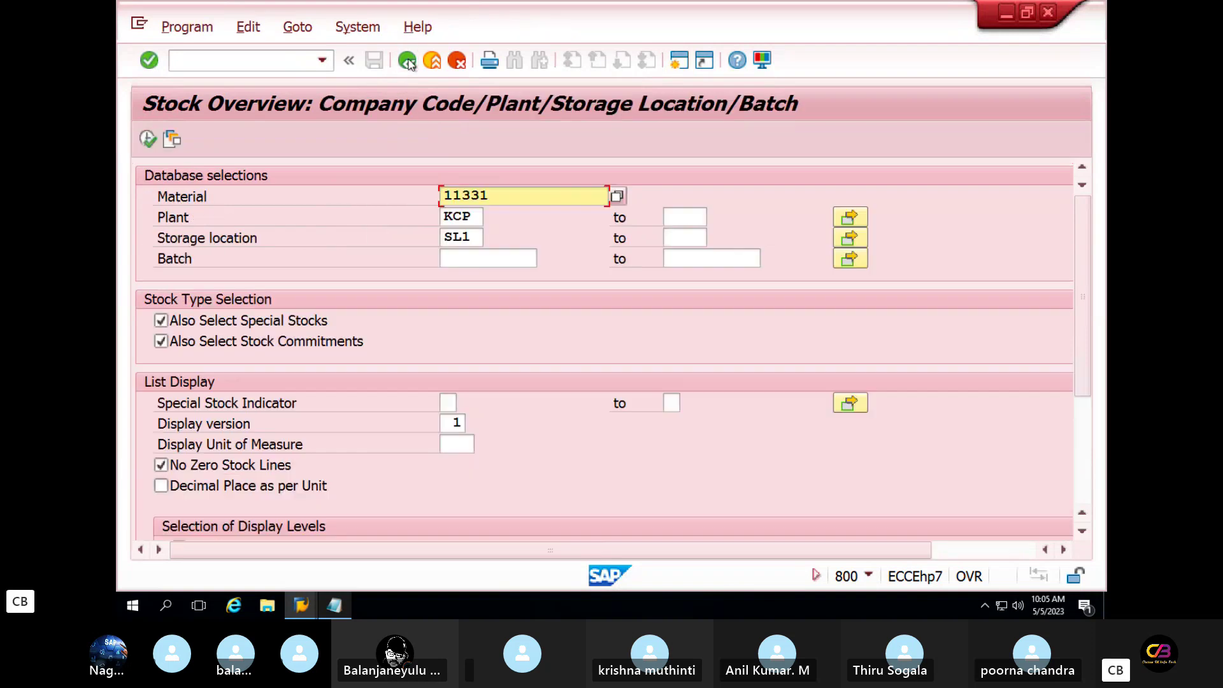
left_click(407, 61)
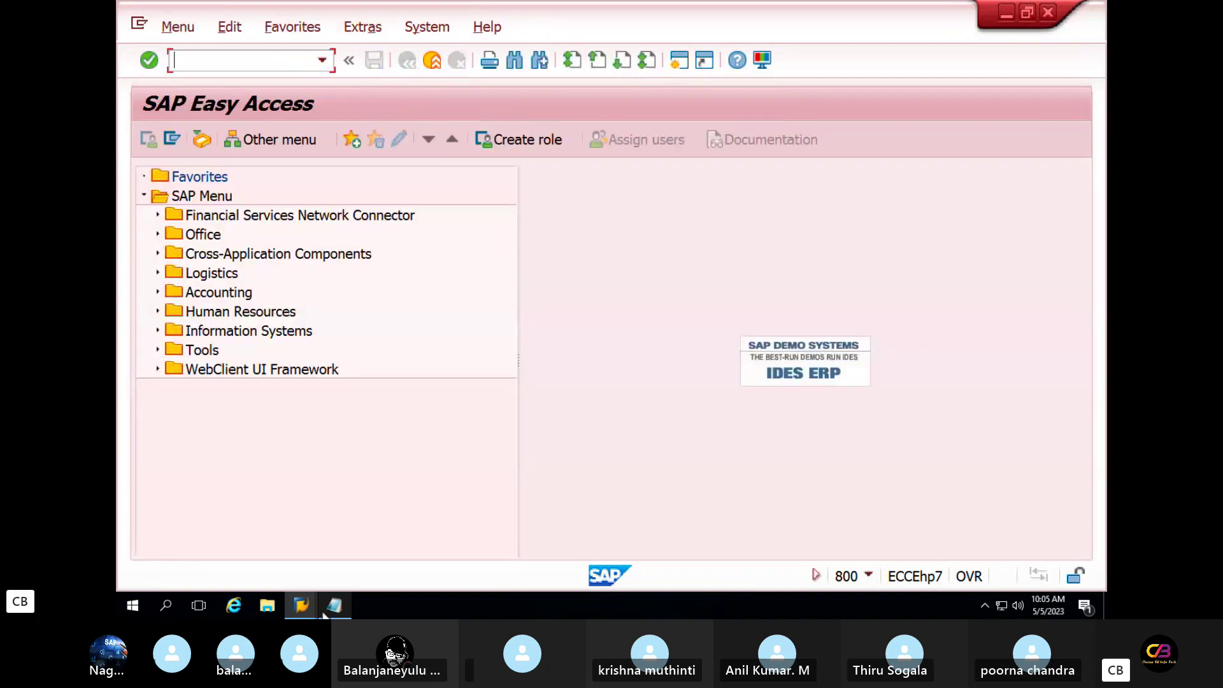
Step: Review the recorded sales order, material and posted document lines in Notepad, and return to SAP
left_click(334, 609)
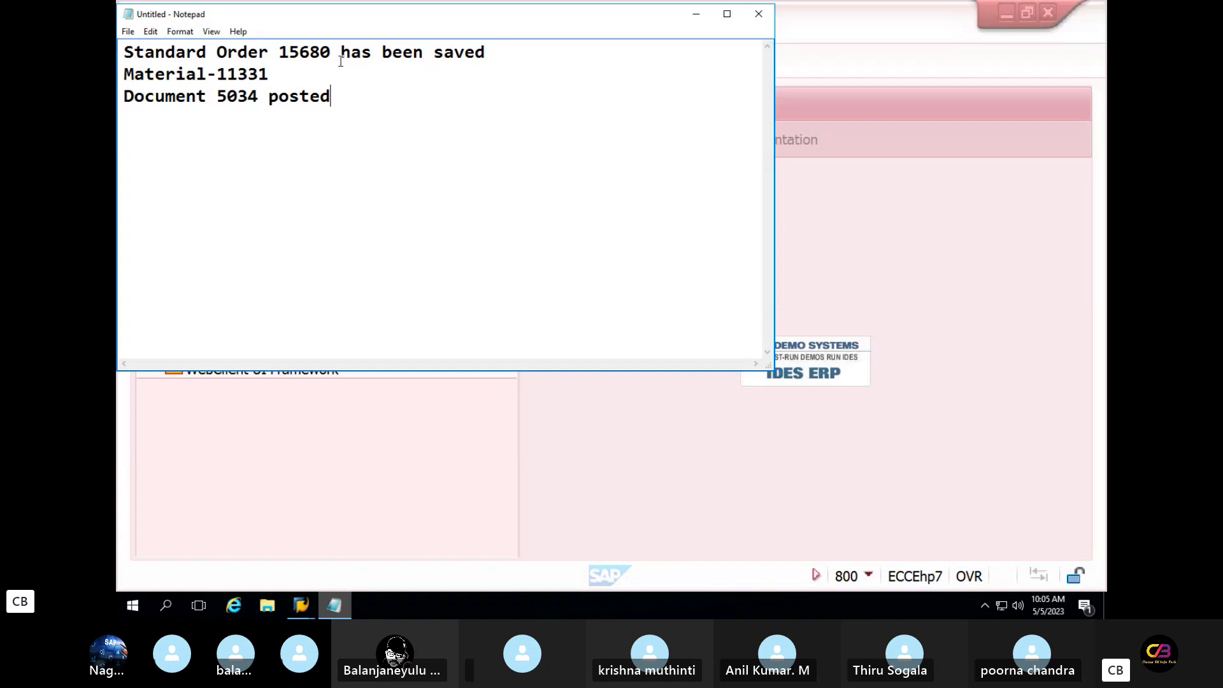
left_click_drag(334, 56, 118, 45)
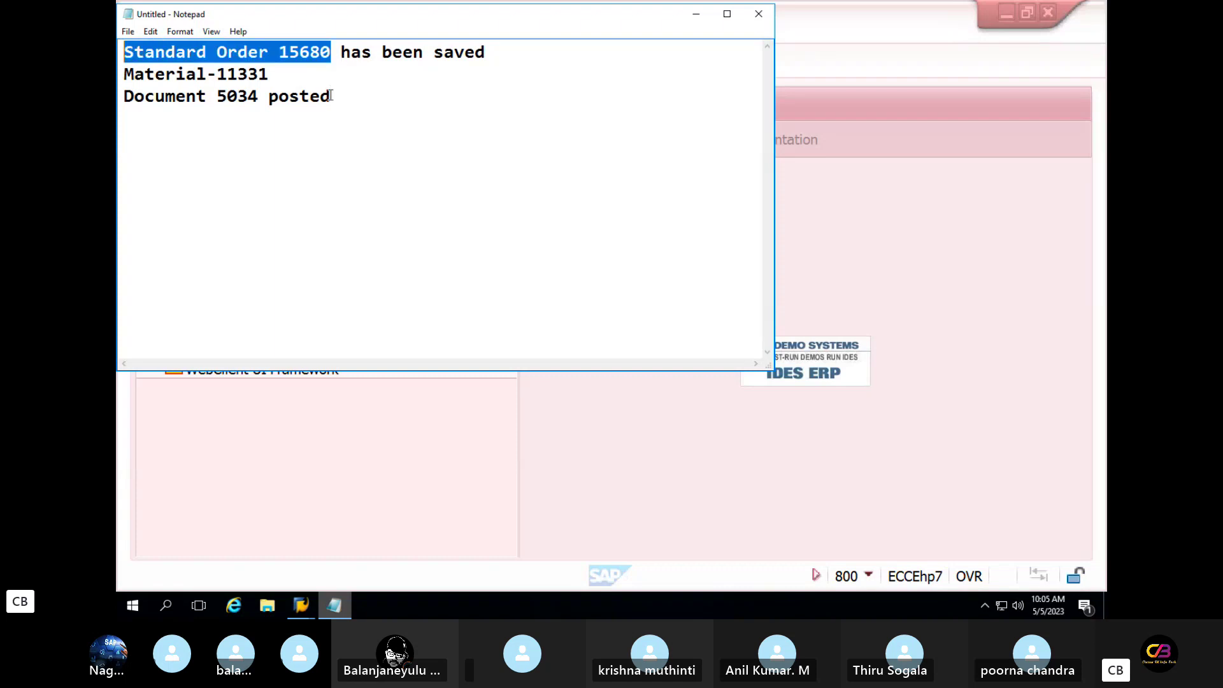
left_click_drag(331, 95, 124, 74)
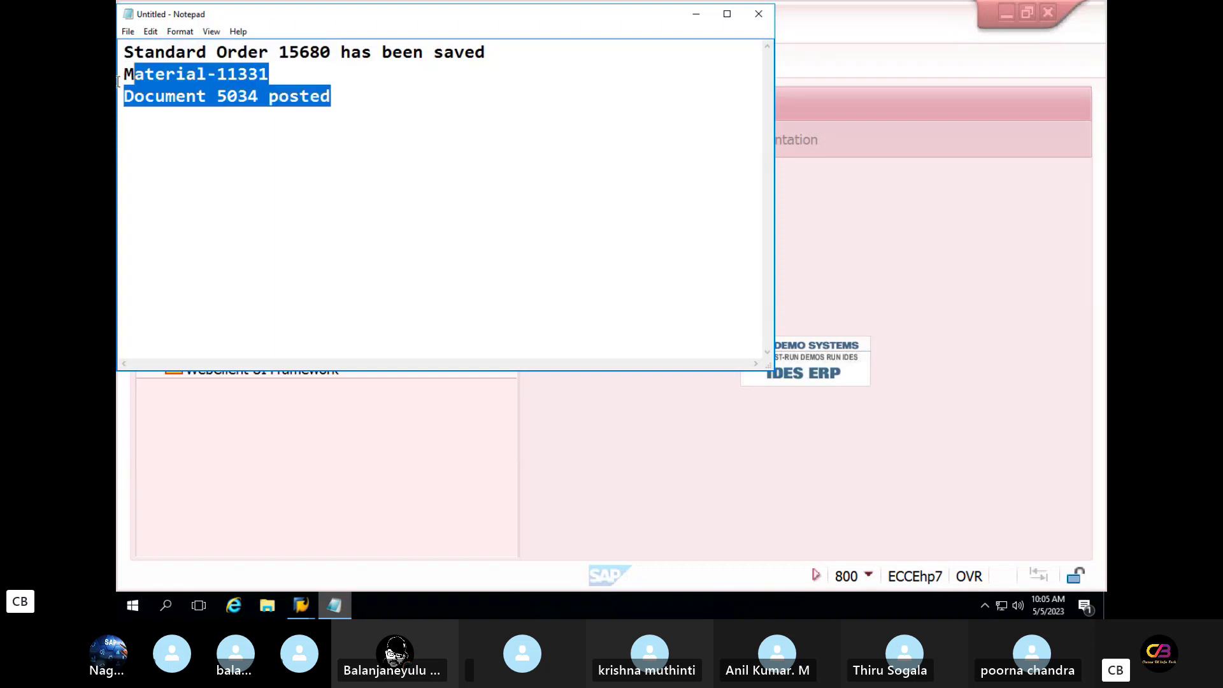
left_click(695, 19)
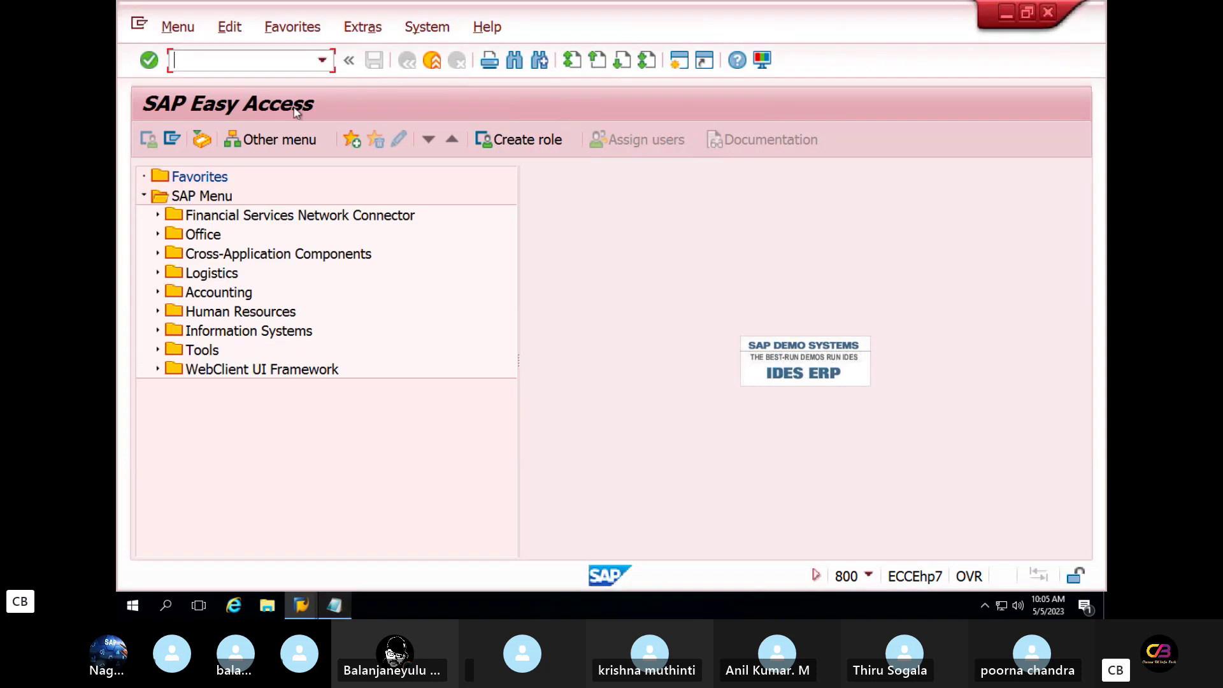
Step: Create an outbound delivery with VL01N from shipping point KCL, verifying the proposed sales order number against the Notepad notes
type("VL01n")
key("Return")
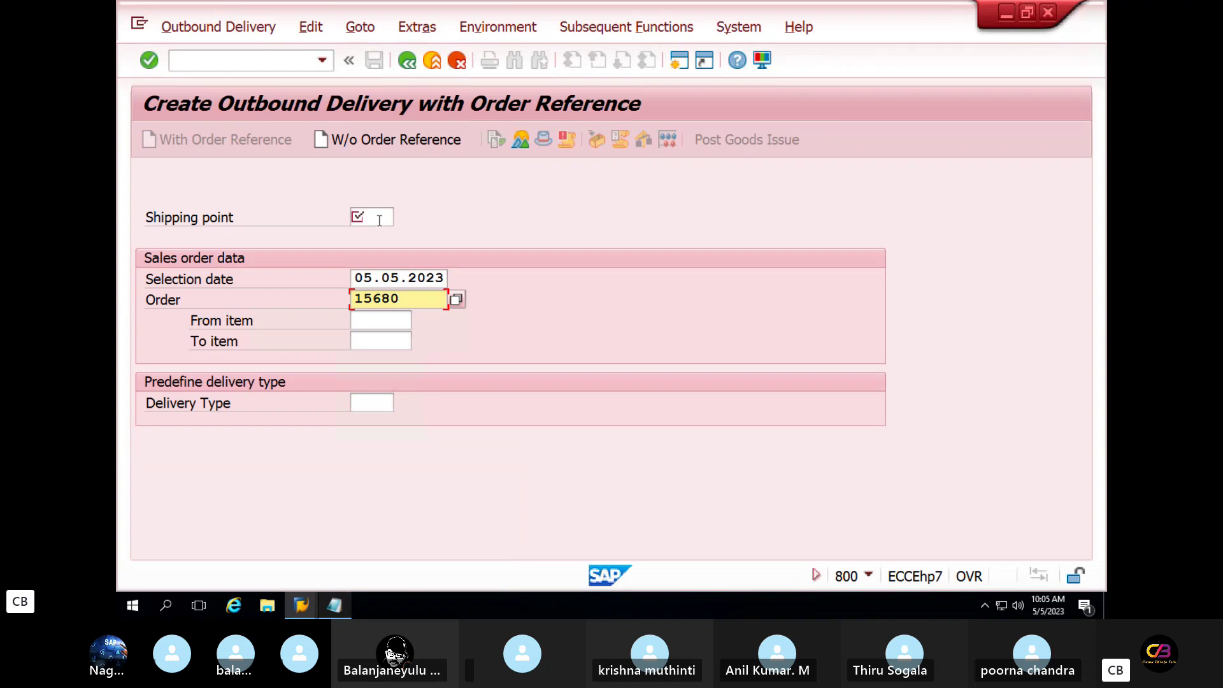
left_click(379, 217)
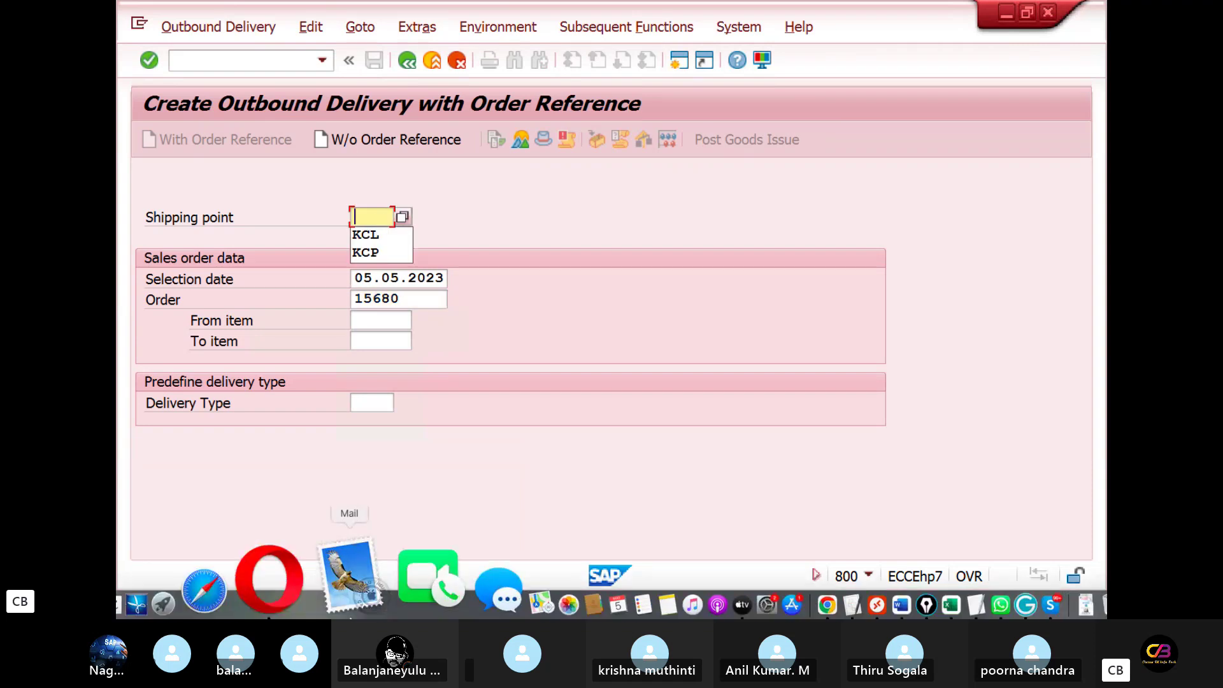
left_click(374, 236)
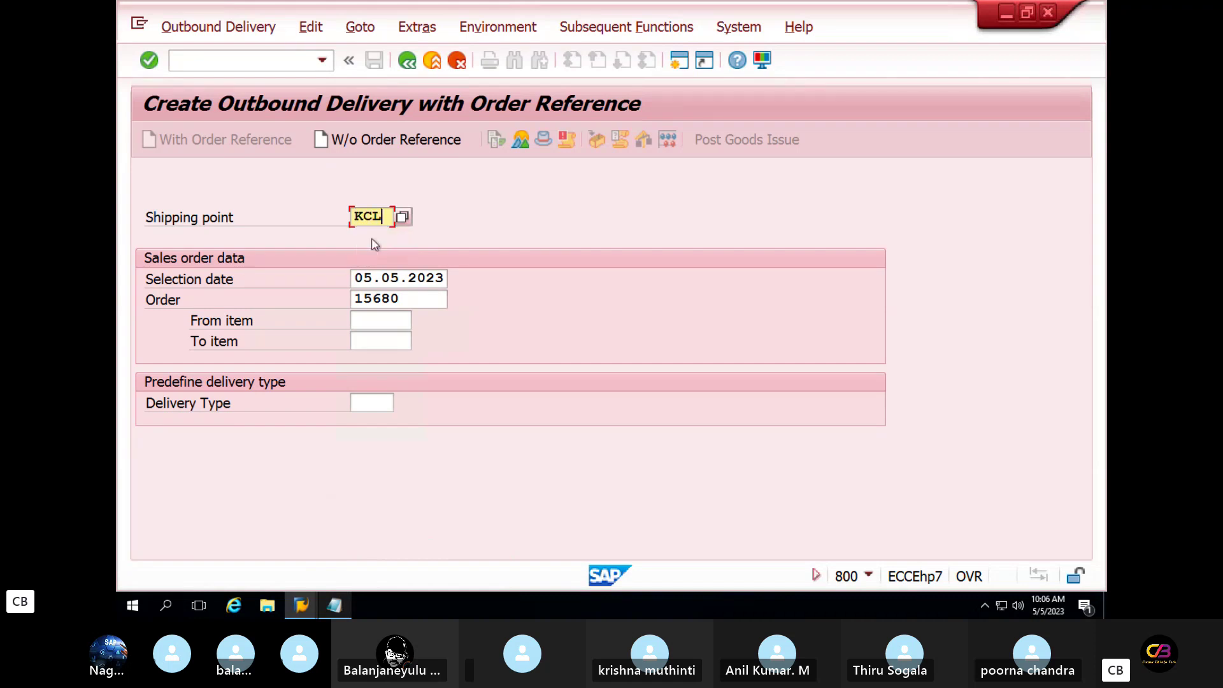
double_click(415, 305)
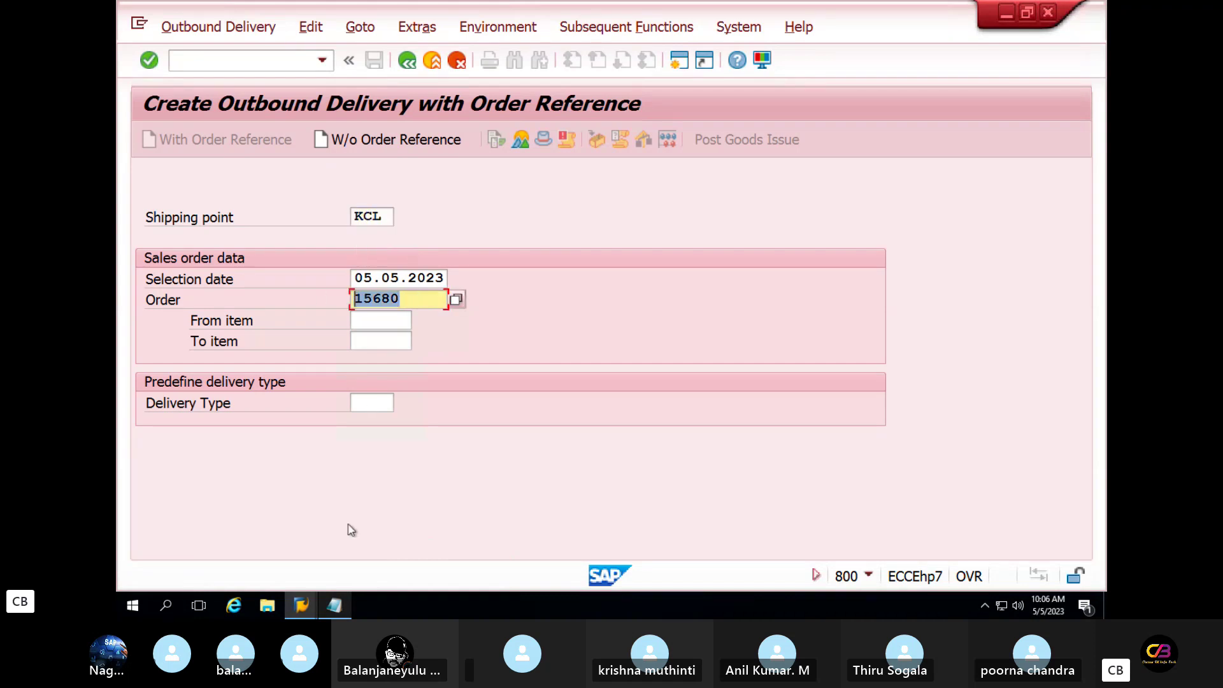
left_click(335, 605)
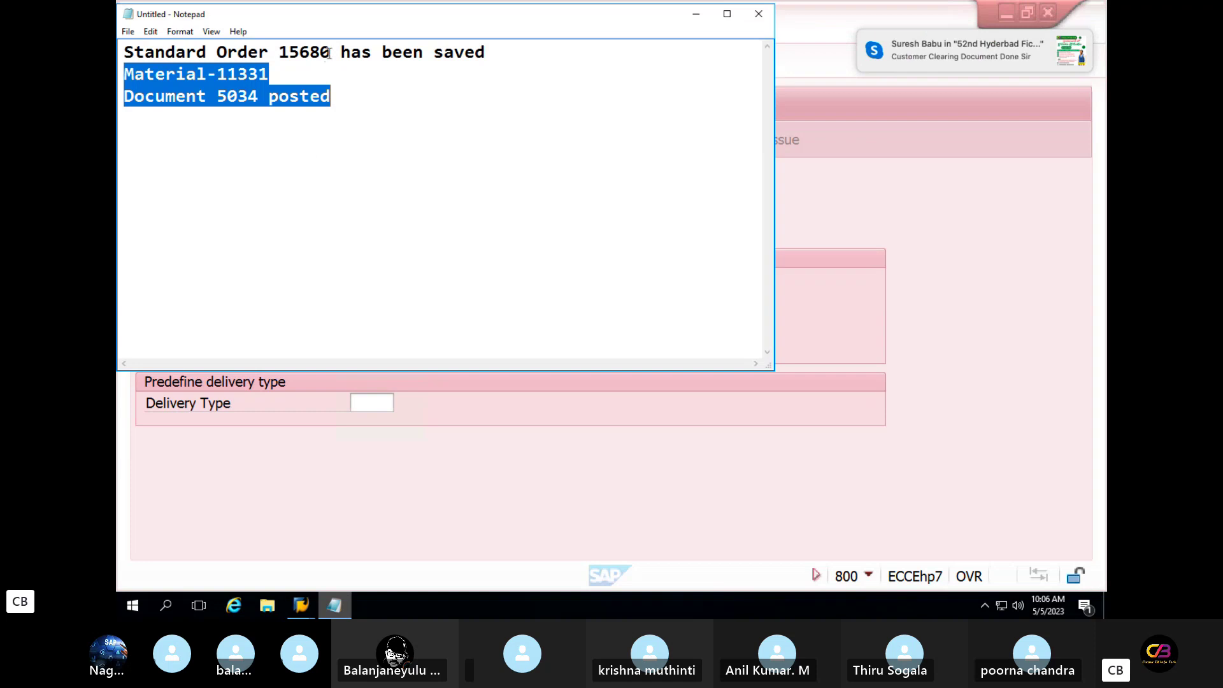
left_click(695, 15)
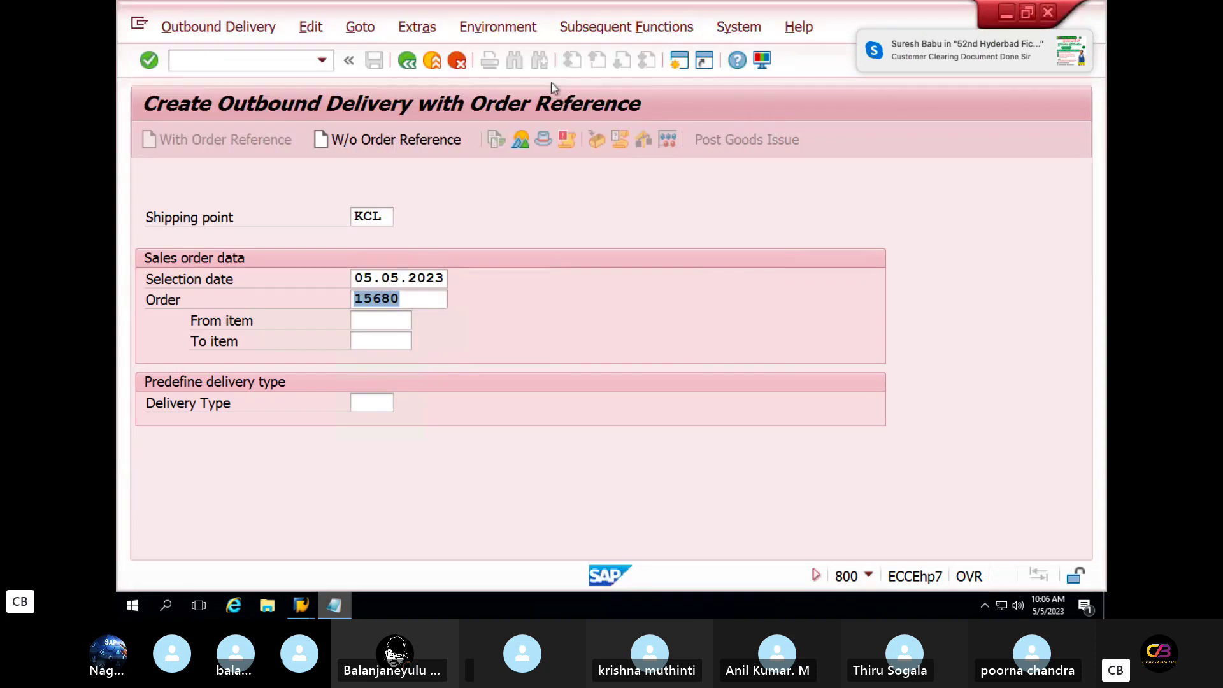
key("Return")
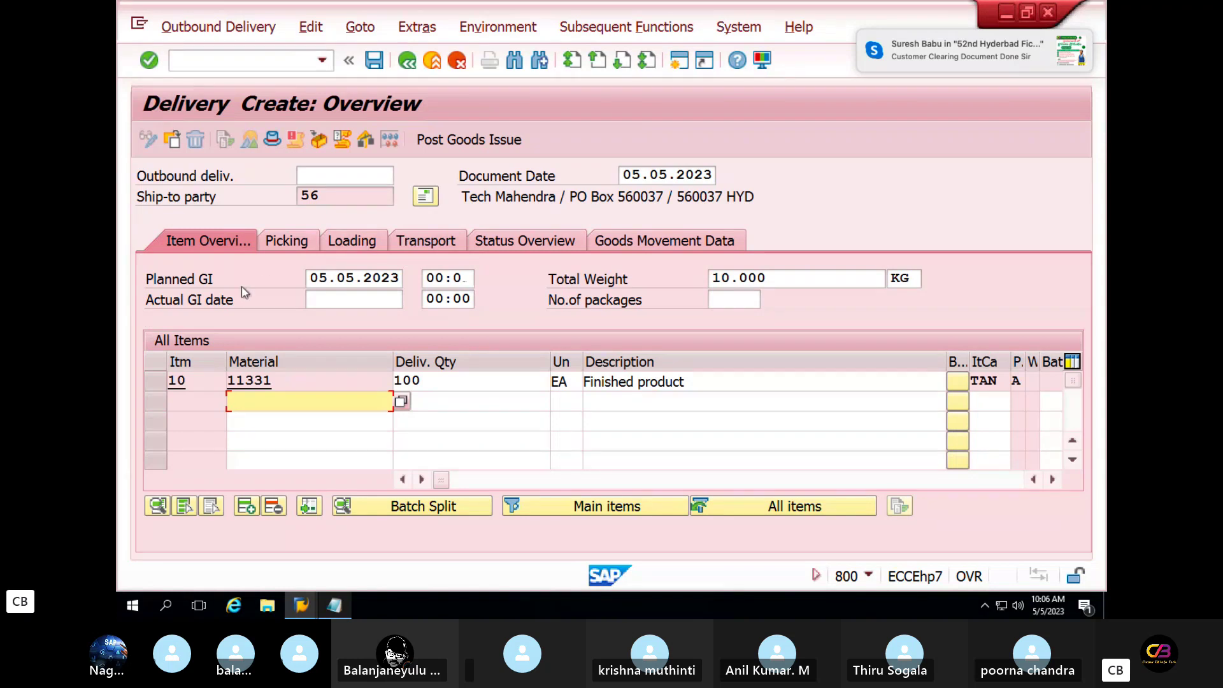
Step: Enter a picked quantity of 100 for delivery item 10, material 11331
left_click(301, 240)
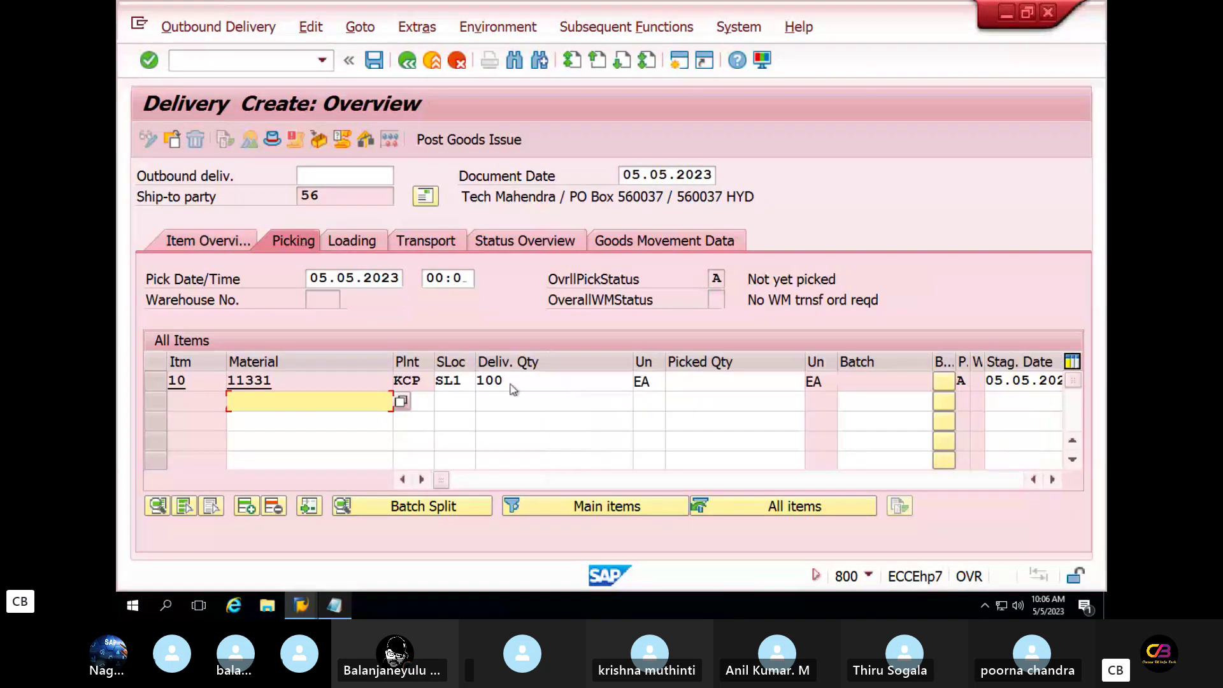
left_click(693, 384)
type("100")
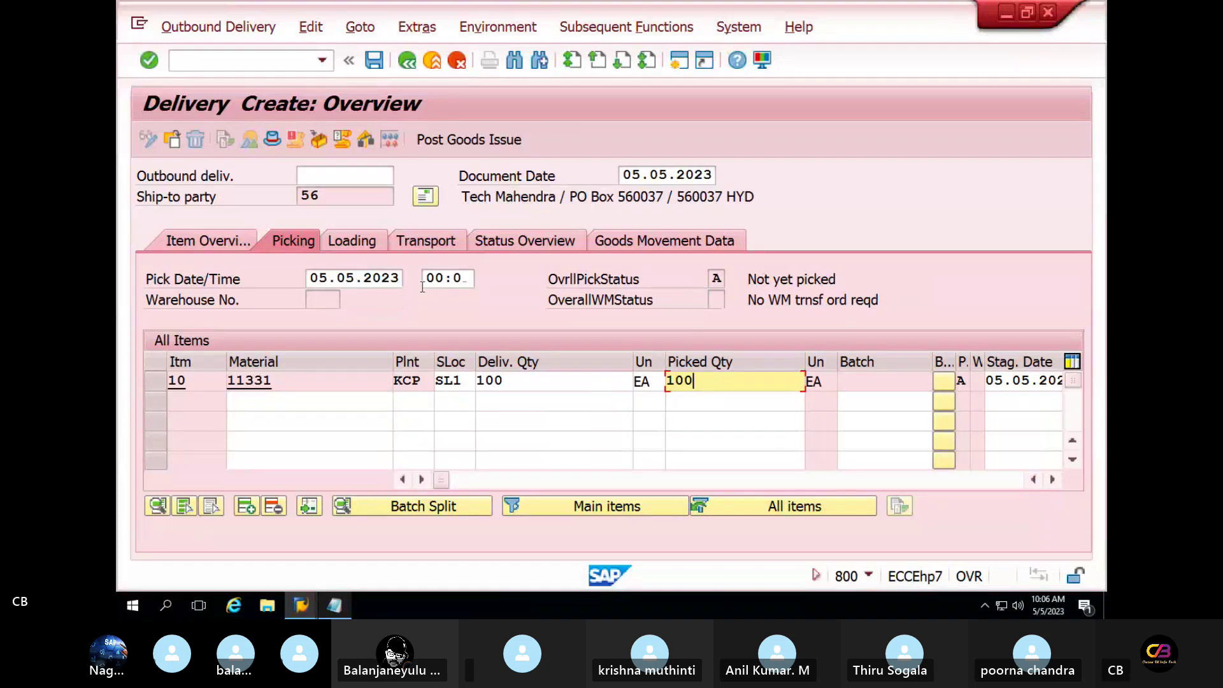
Step: Examine the delivery's loading date and its transport data, including the planning date, gross weight and delivery quantity
left_click(357, 242)
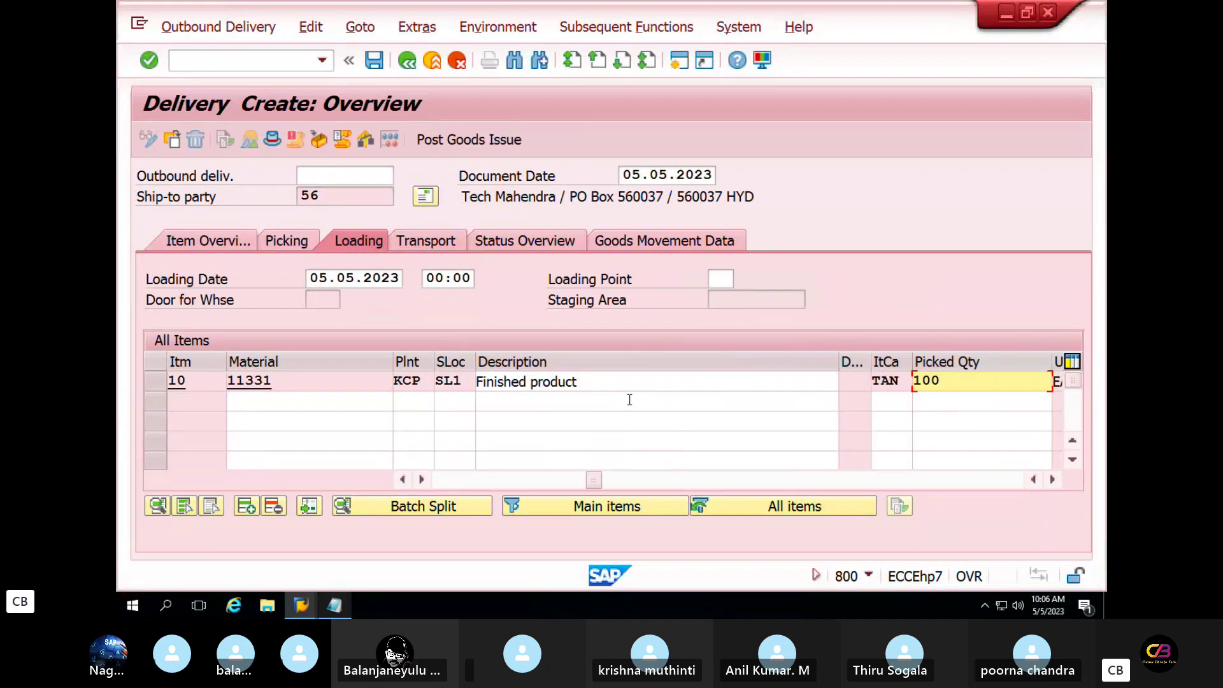
key("shift+Home")
left_click_drag(313, 279, 400, 278)
left_click(426, 248)
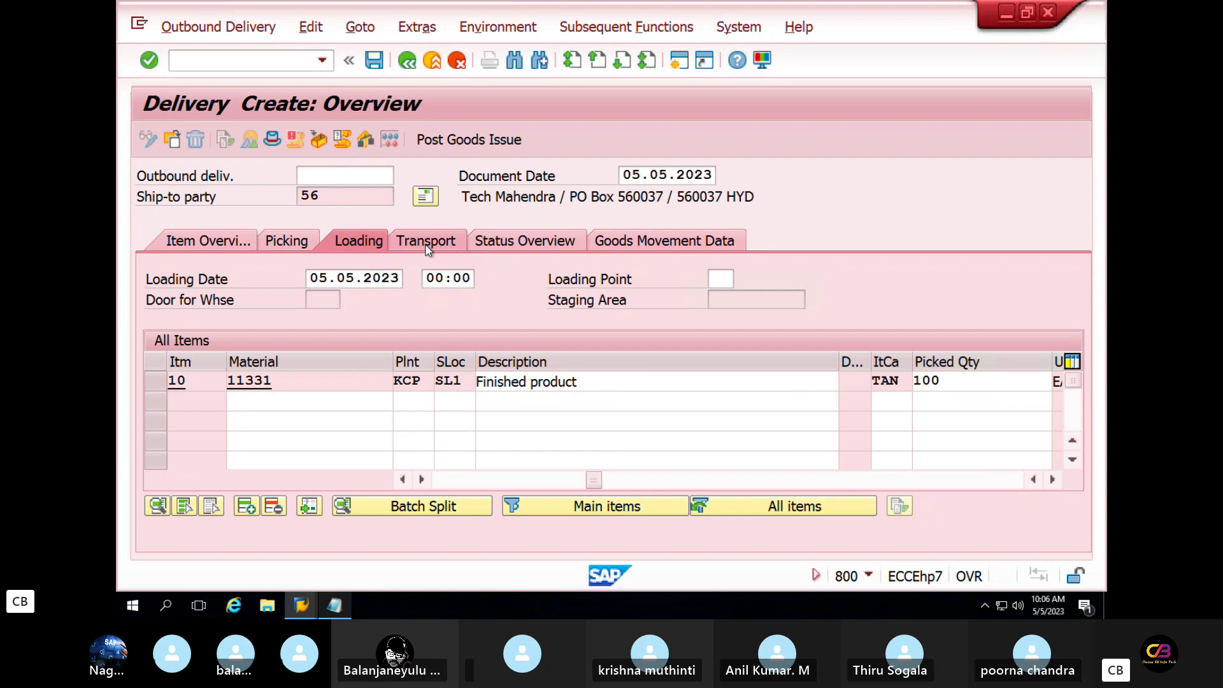
left_click_drag(307, 280, 434, 281)
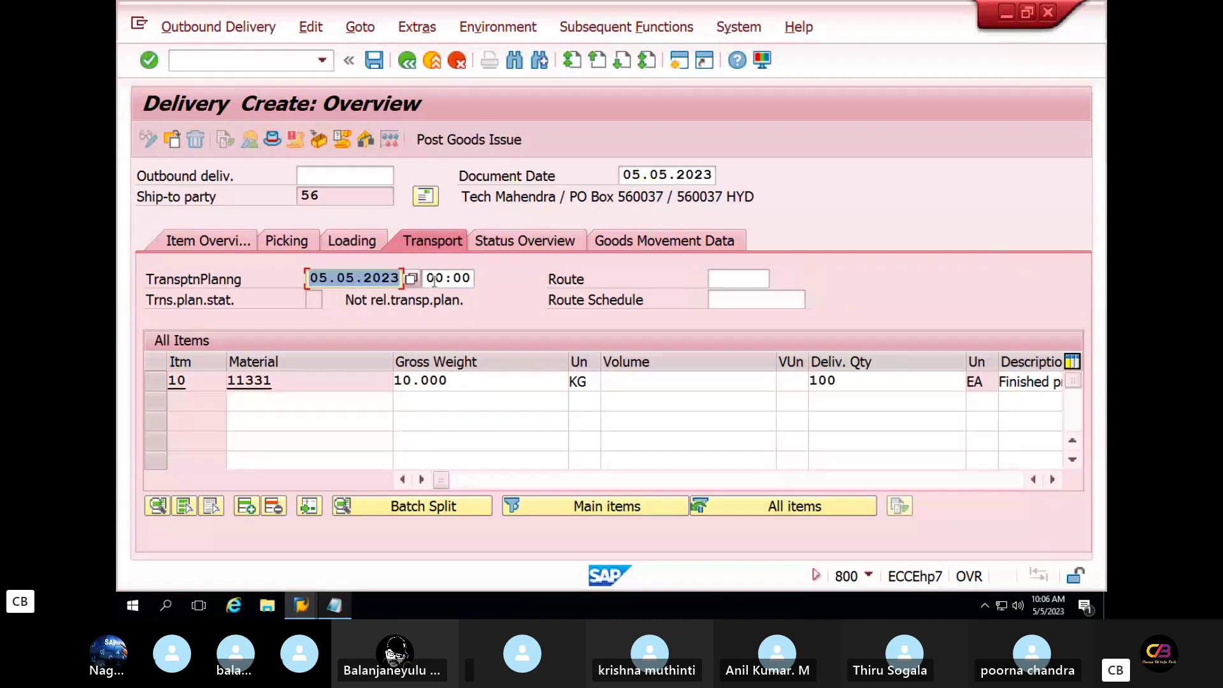
double_click(470, 380)
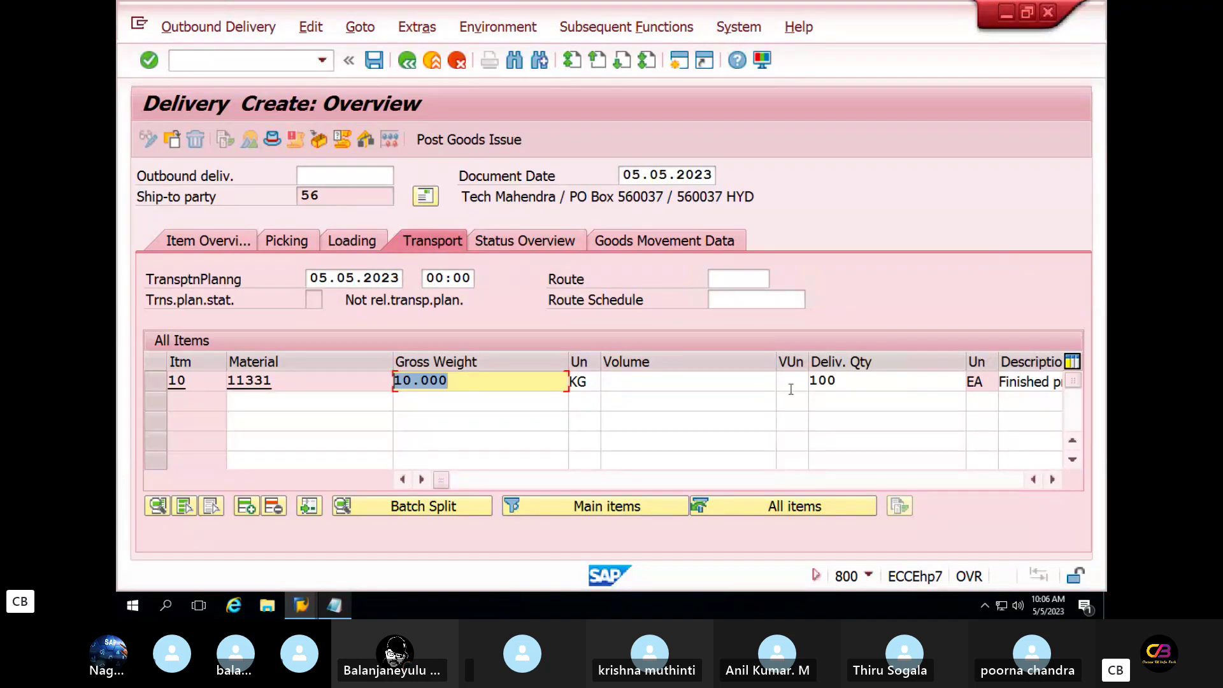
double_click(817, 382)
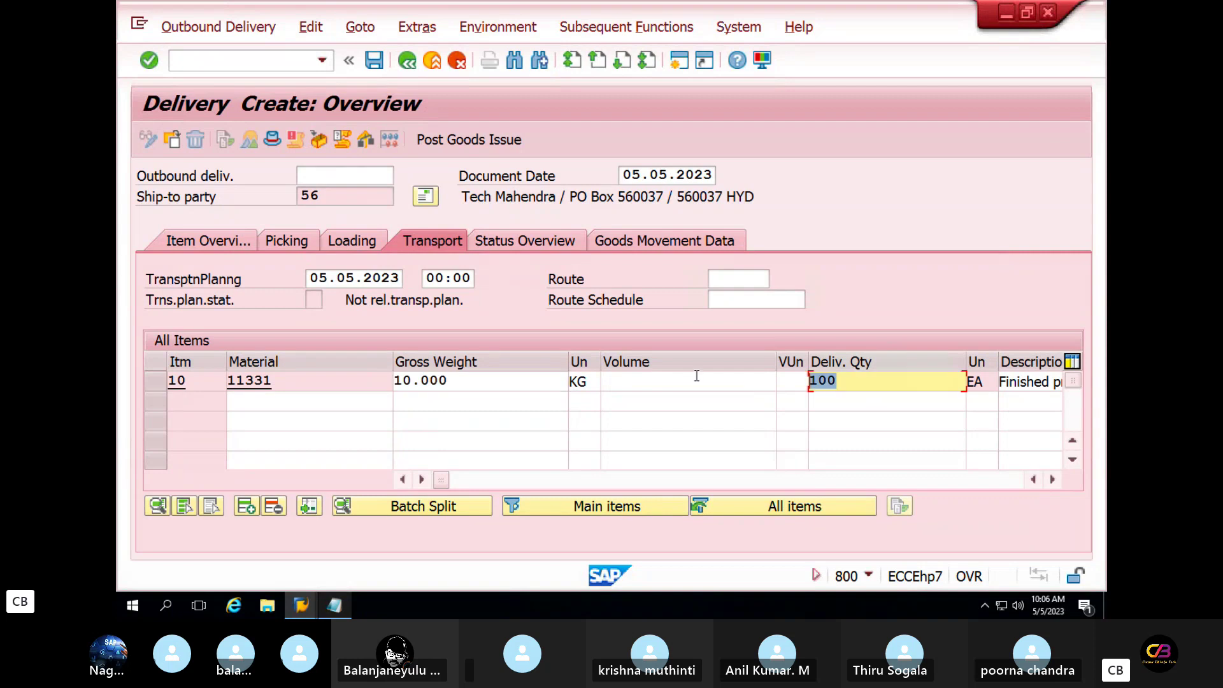
Step: Examine the delivery's status overview and the possible values for the overall goods movement status
left_click(559, 247)
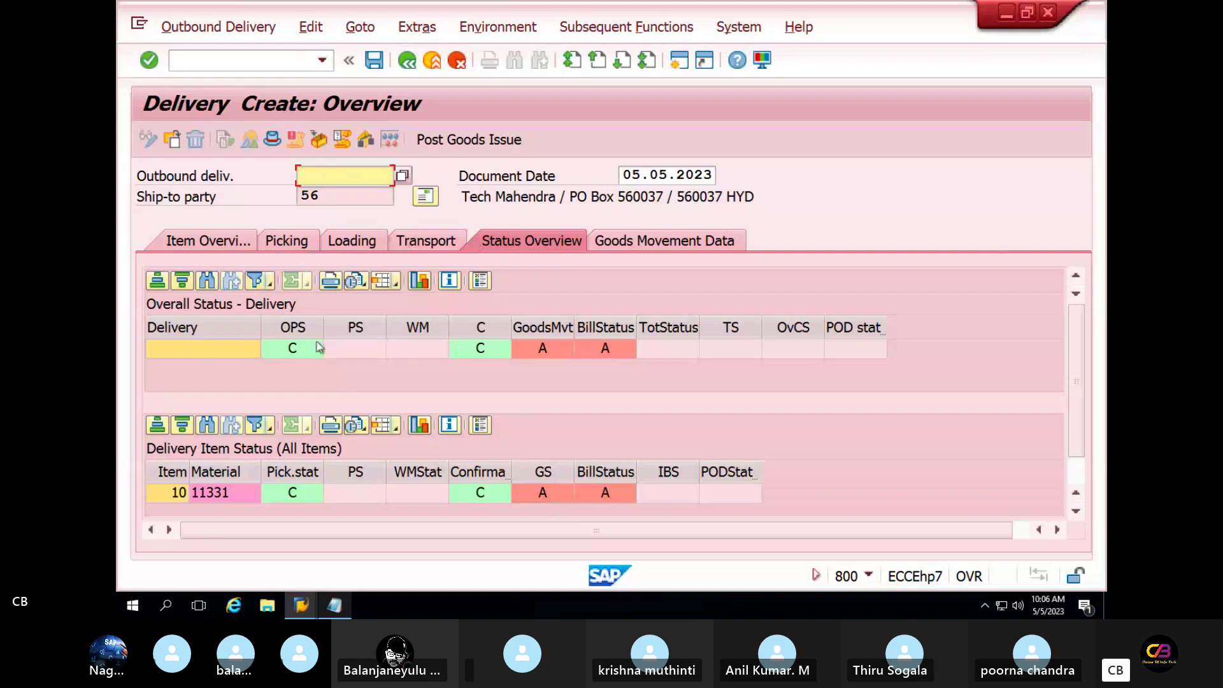
left_click(547, 351)
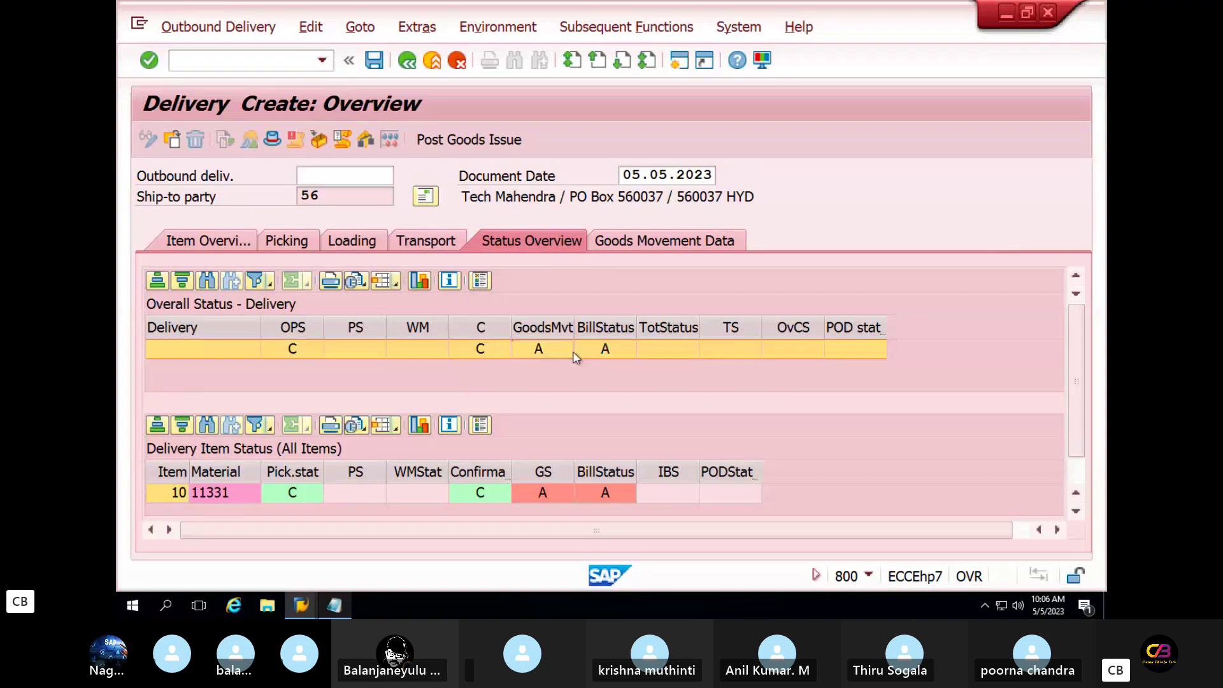
key("F4")
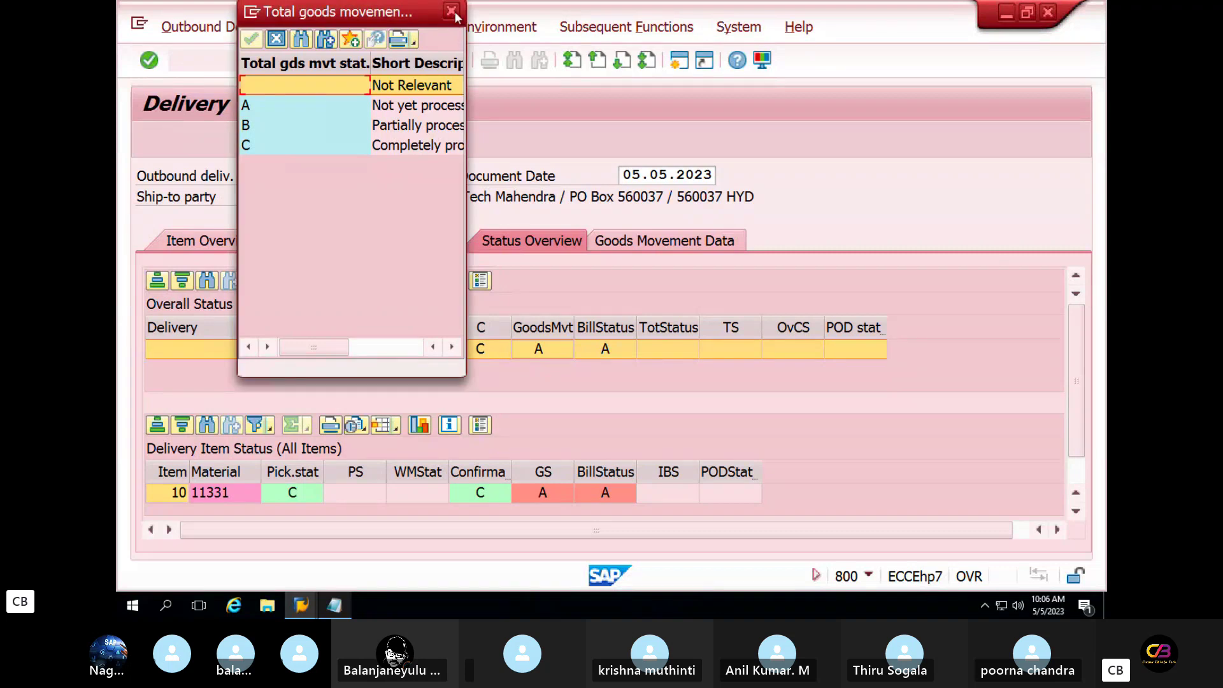
left_click(454, 13)
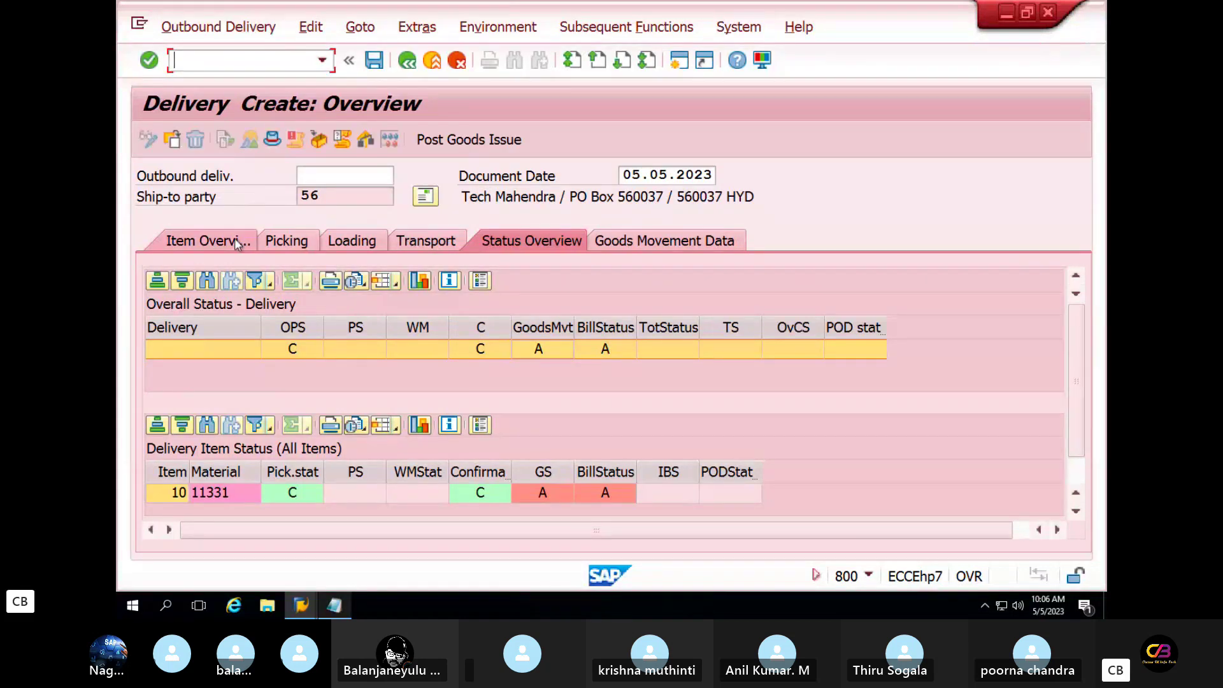
Step: Post the goods issue for the delivery and copy the heading with the delivery number from the message's details
left_click(479, 140)
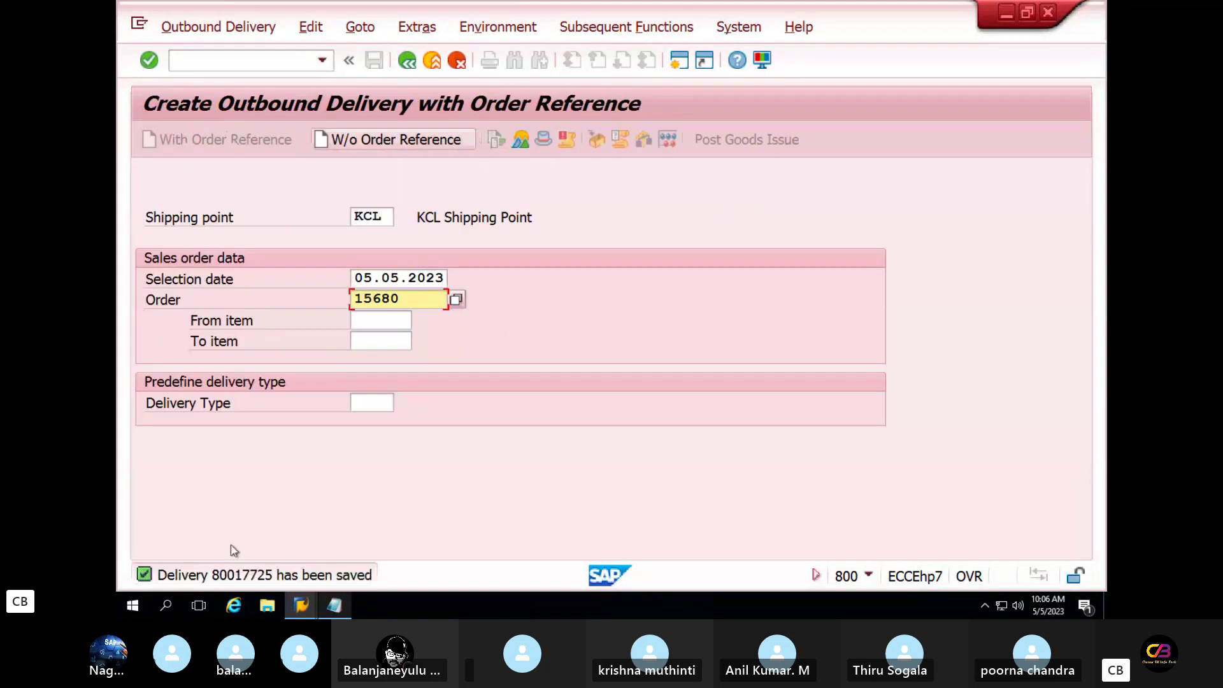
double_click(235, 575)
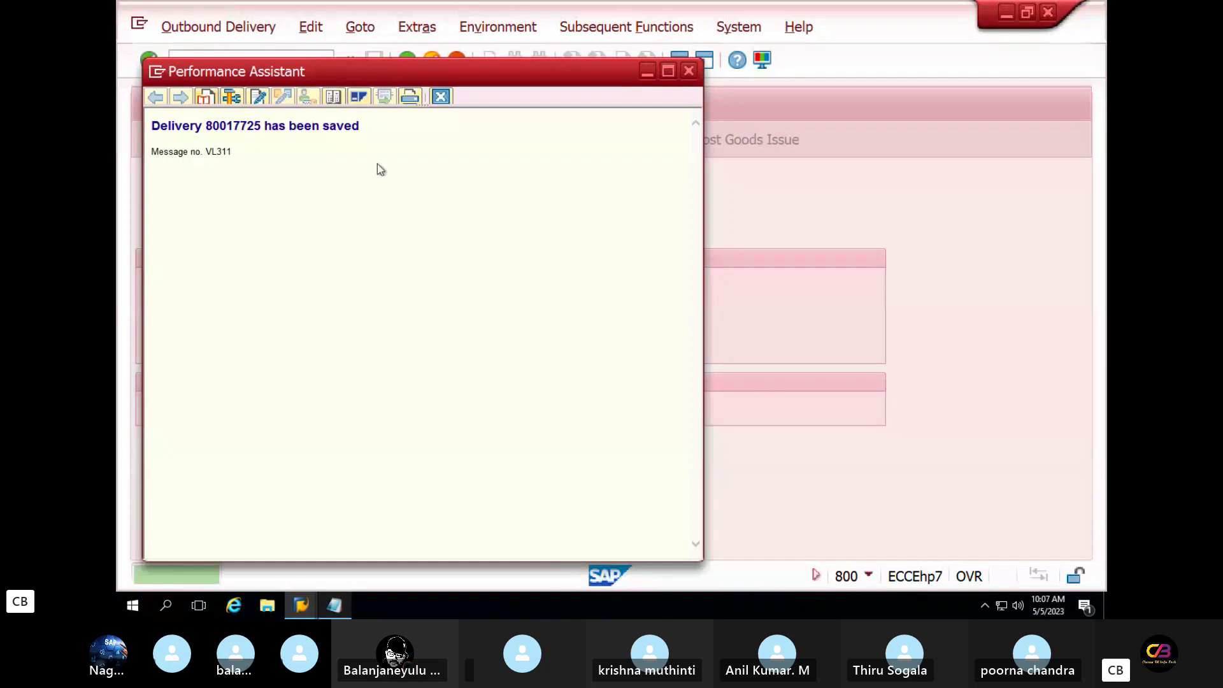
left_click_drag(306, 131, 178, 131)
key("ctrl+c")
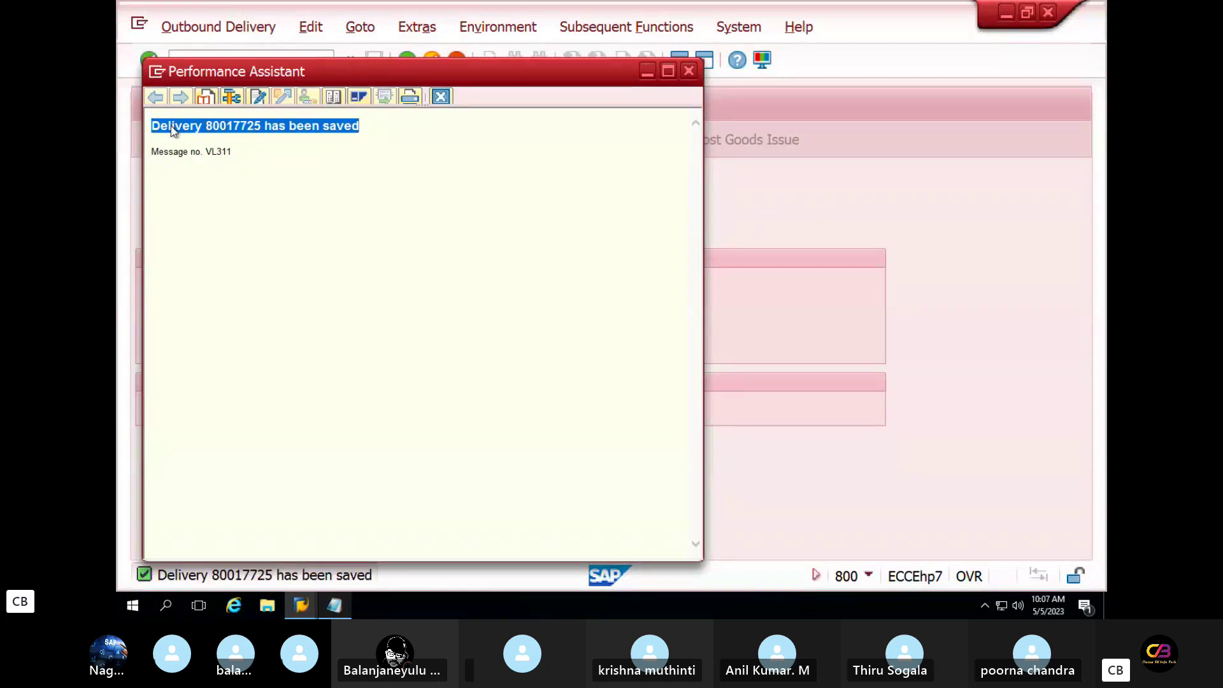
Step: Add a line in Notepad below the posted document line, consisting of "PGI-" and the copied delivery message
left_click(336, 606)
left_click(386, 106)
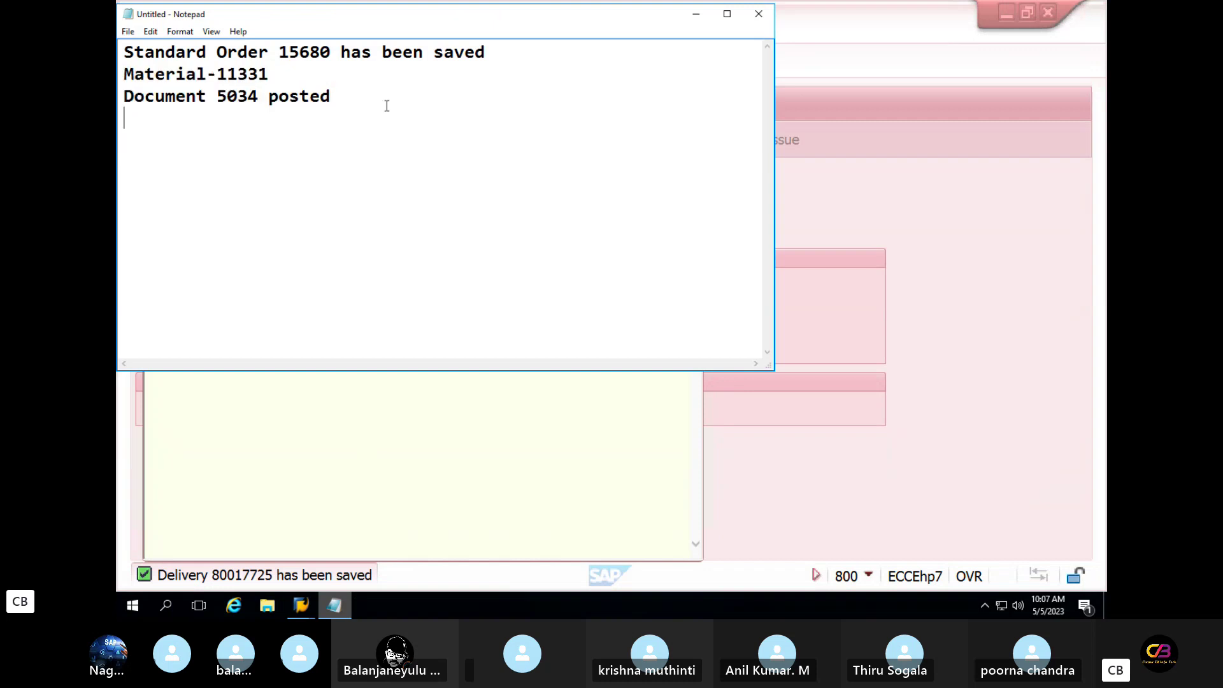
type("PGI-")
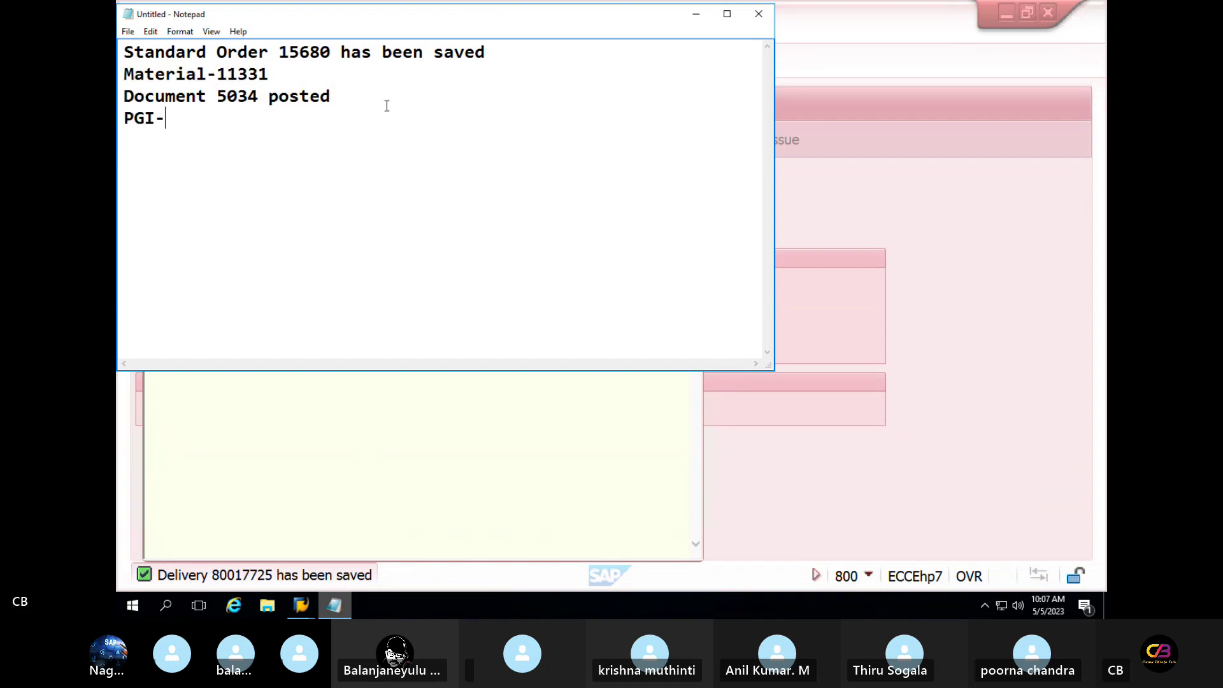
key("ctrl+v")
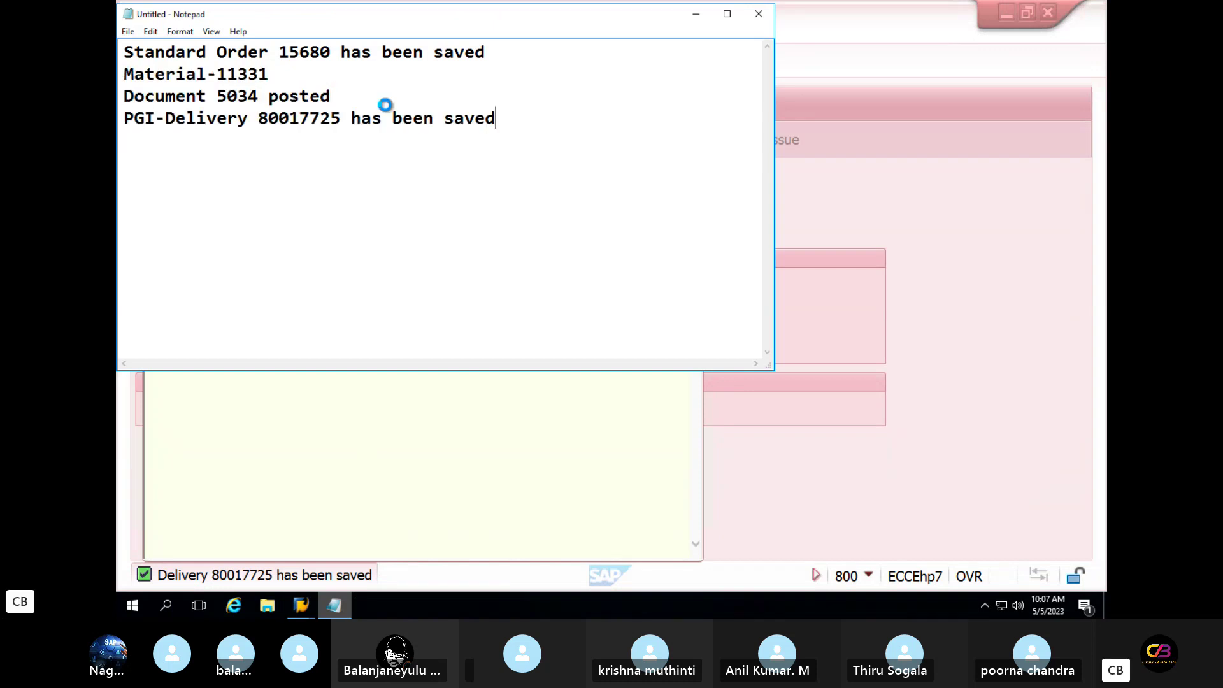
Step: Close the delivery message's details and leave the outbound delivery creation for the SAP Easy Access screen
left_click(696, 13)
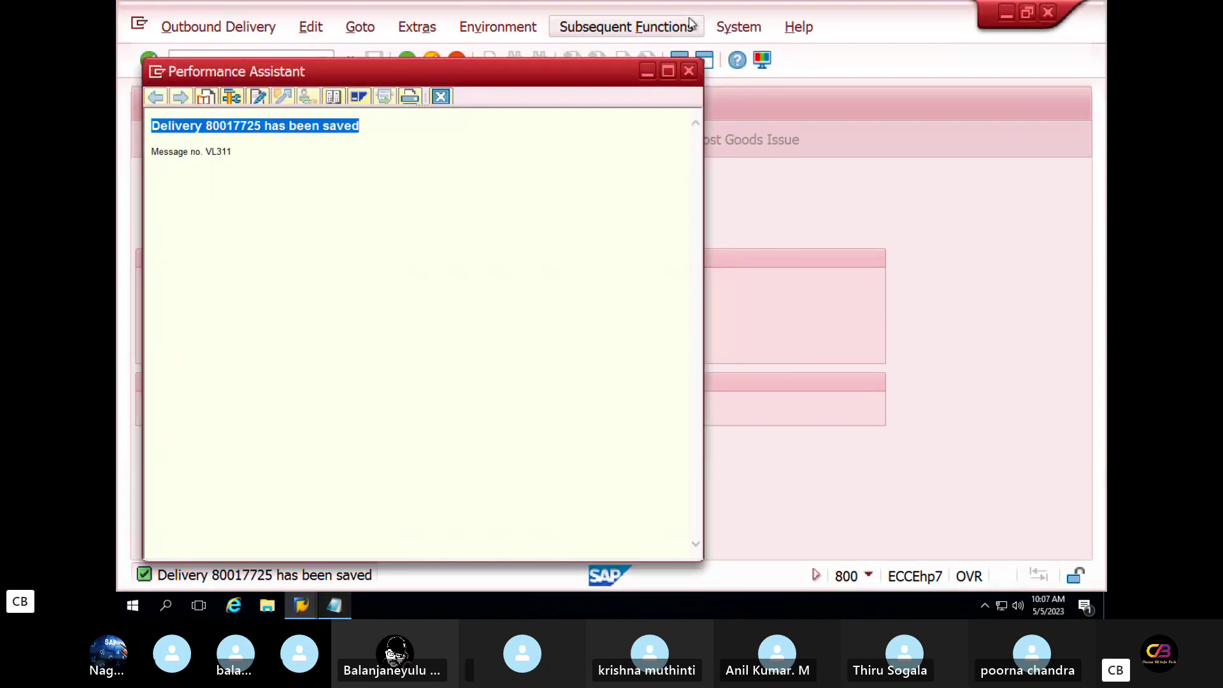
left_click(442, 97)
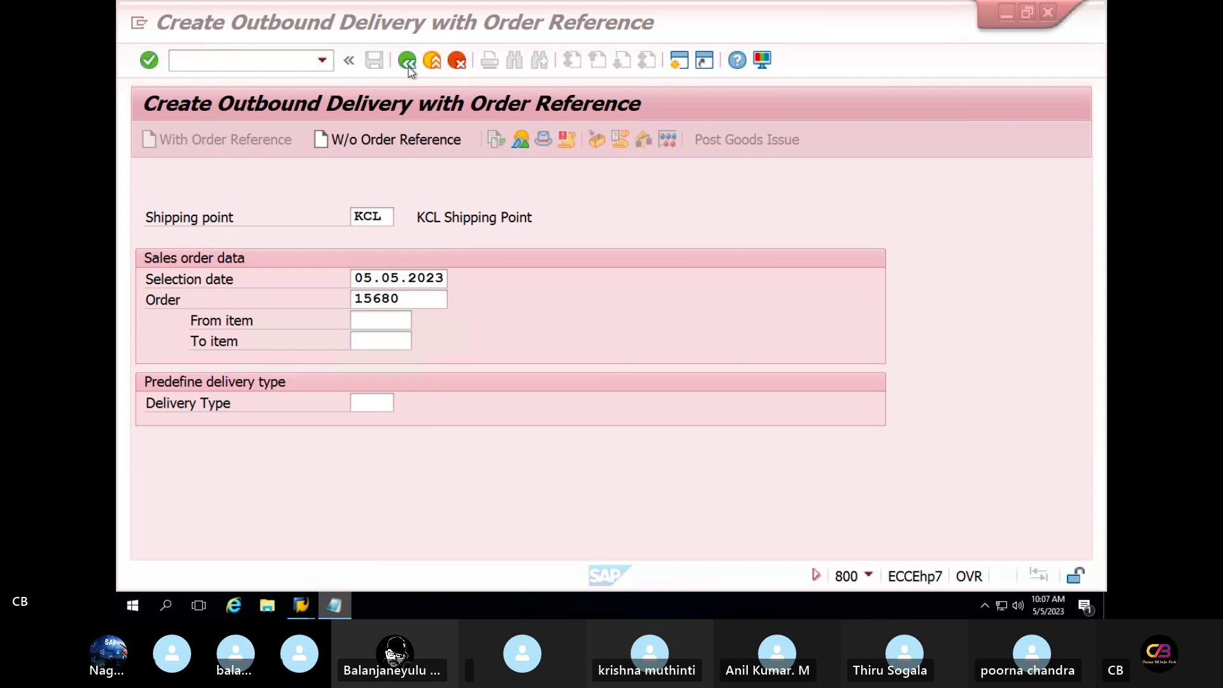
key("alt+Tab")
left_click(704, 16)
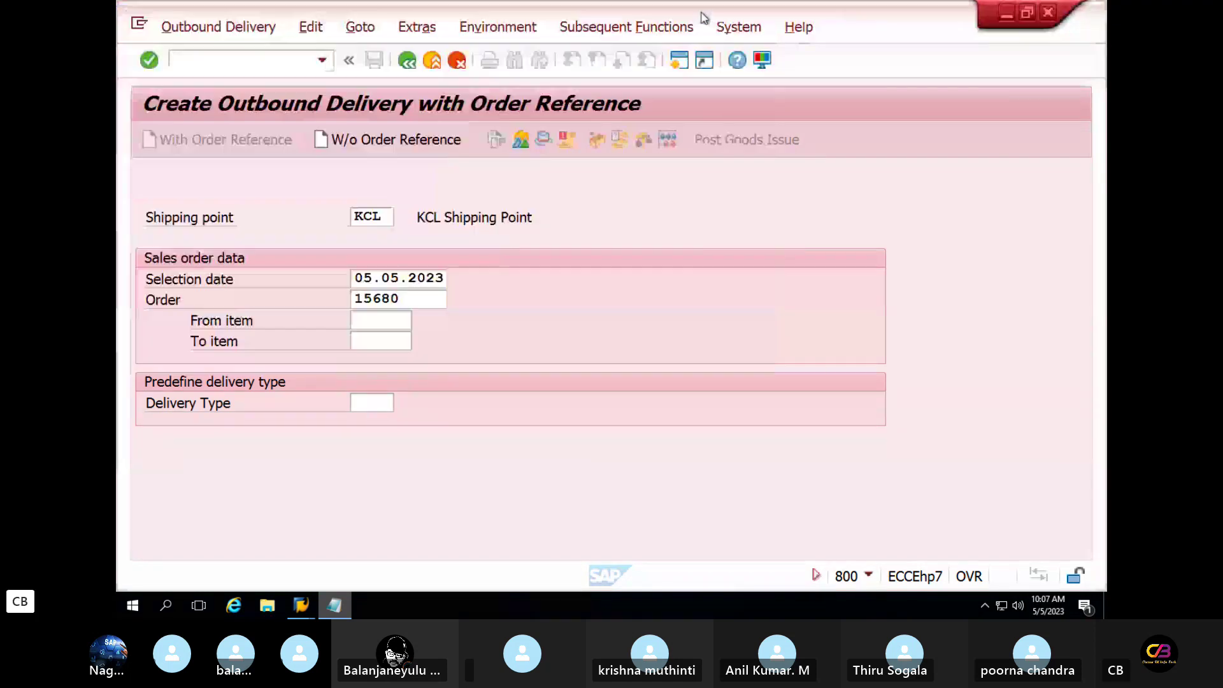
key("Return")
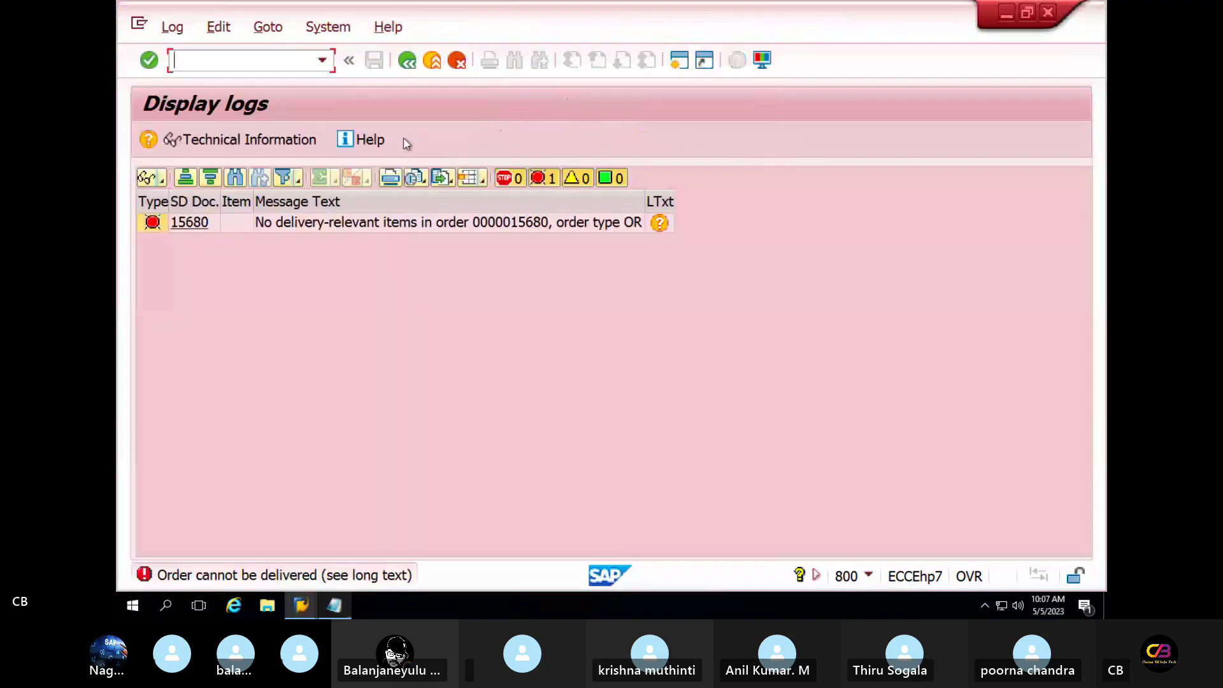
left_click(406, 61)
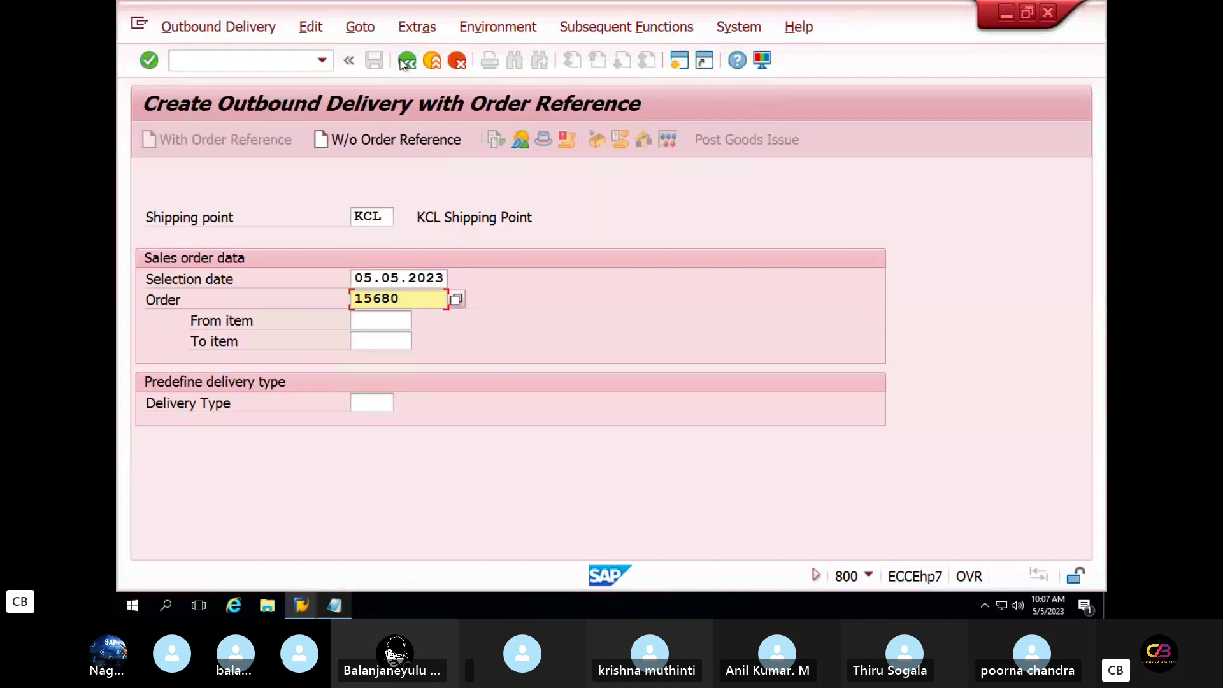
left_click(405, 61)
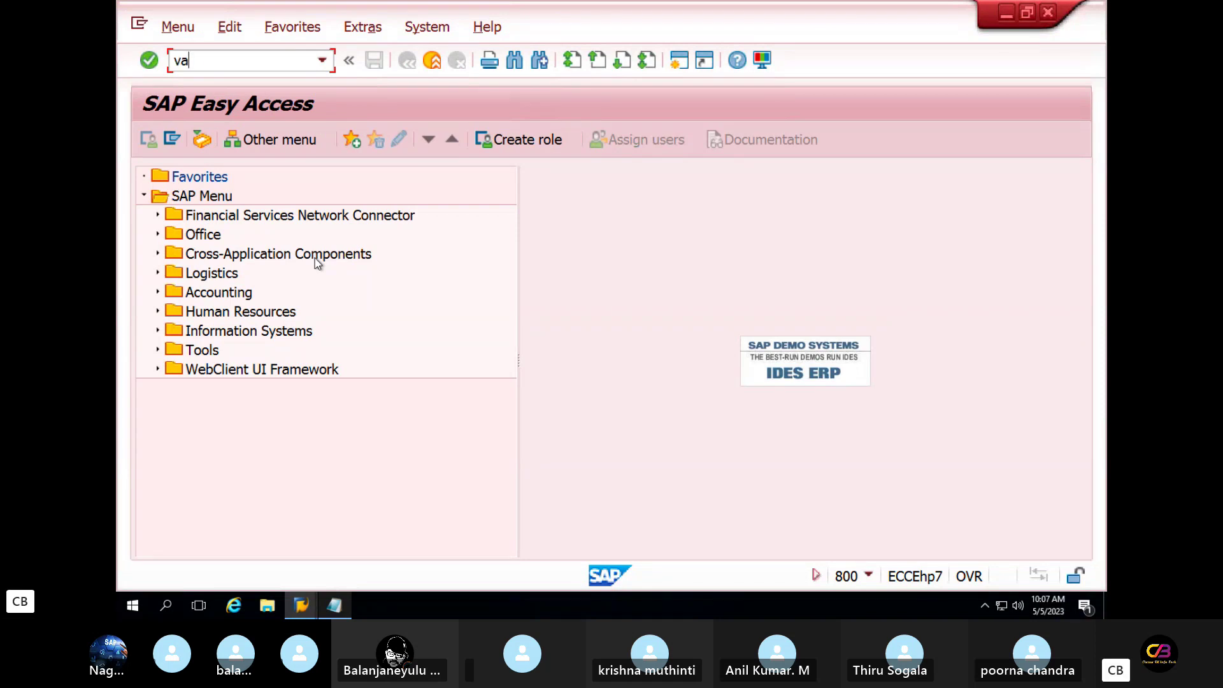
Step: Display the standard sales order with transaction VA03 and open its document flow
type("03")
key("Return")
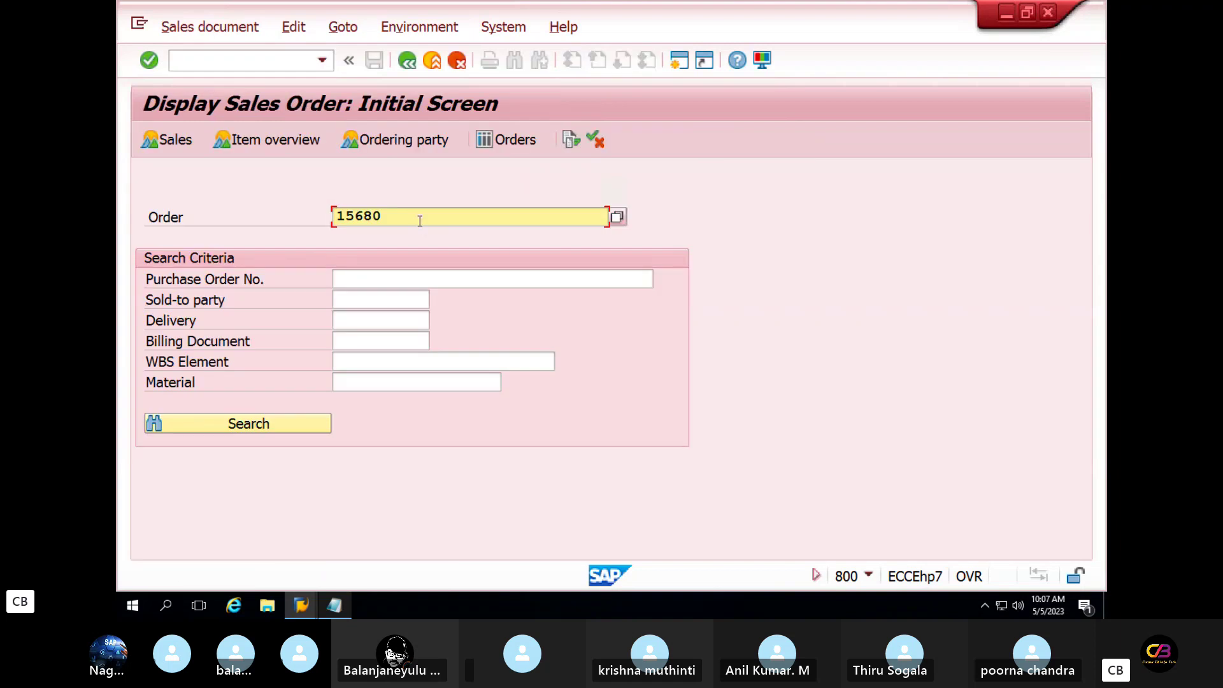
key("Return")
left_click(474, 31)
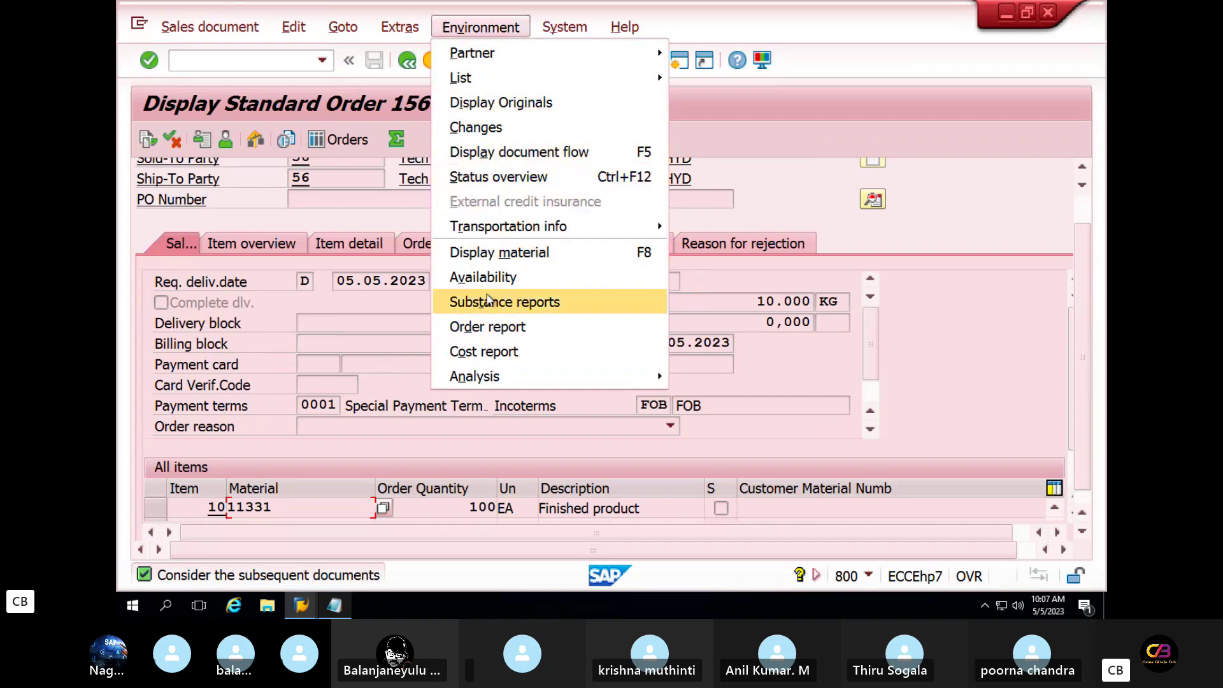
left_click(505, 156)
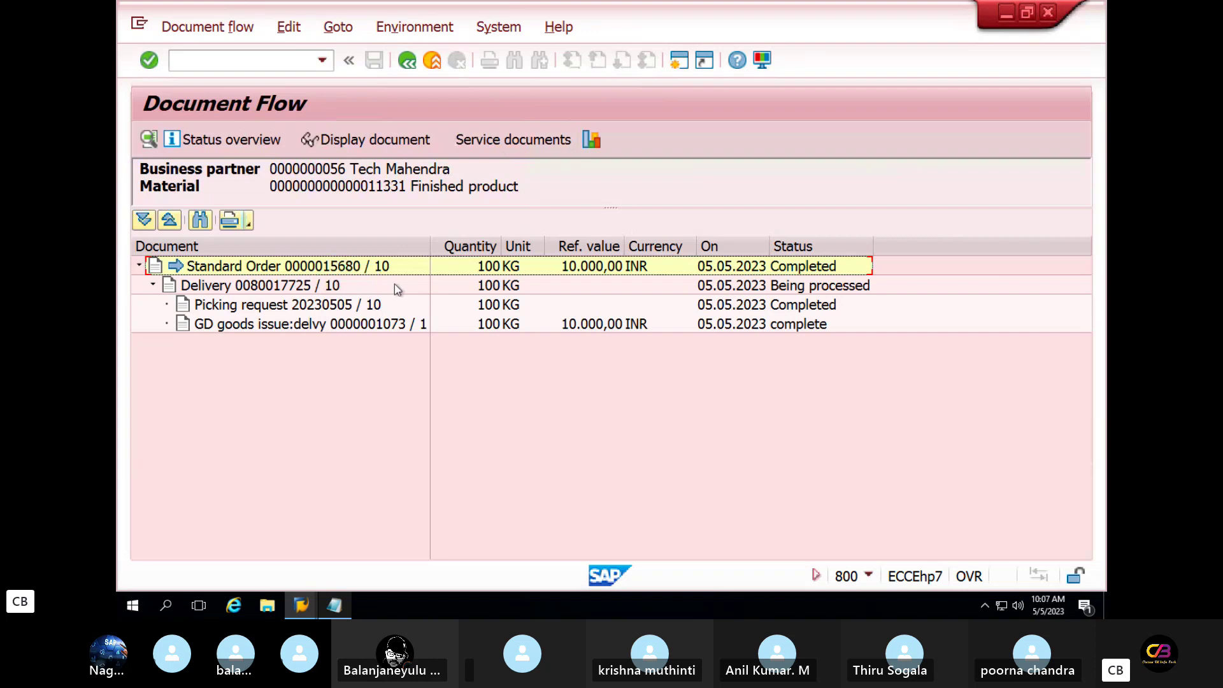
Step: Examine the order quantity, the order and picking statuses and the goods issue date in the document flow
left_click(479, 271)
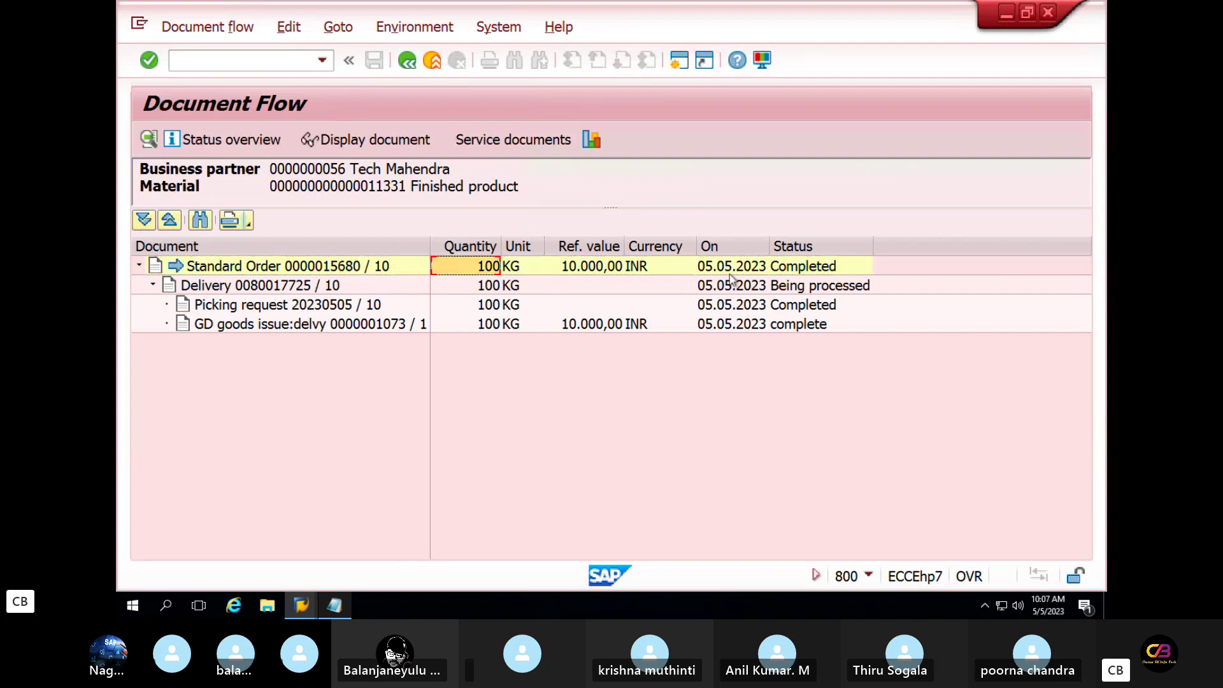
left_click(799, 272)
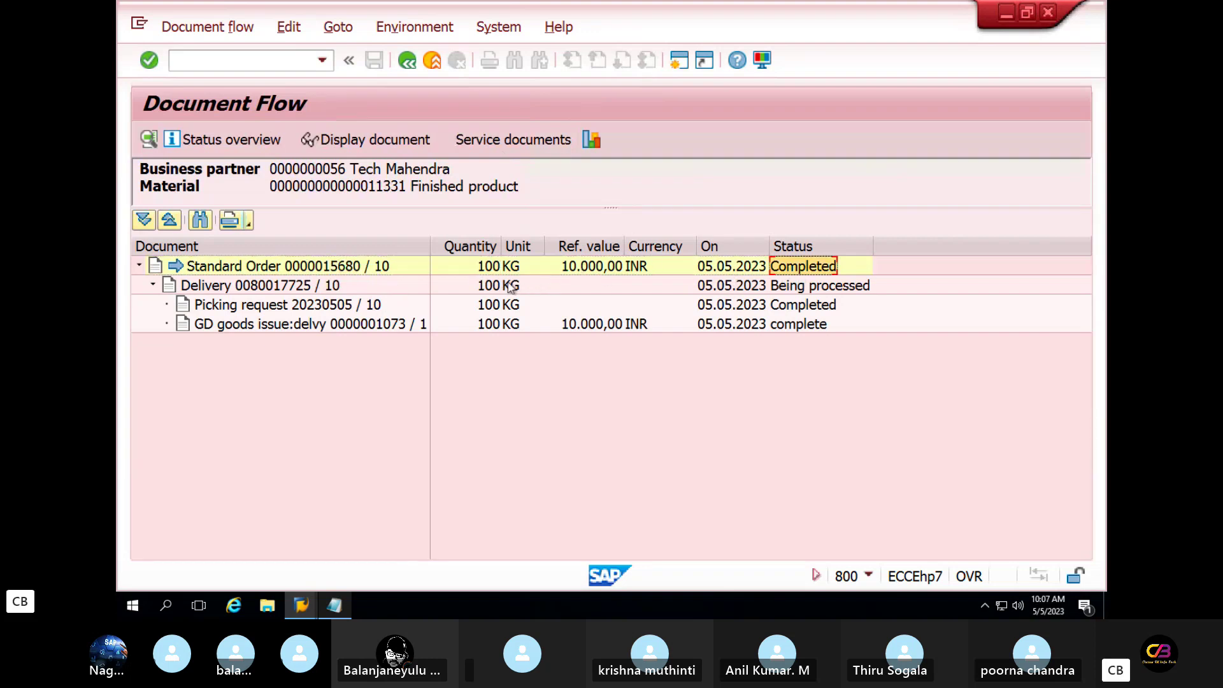
left_click(783, 306)
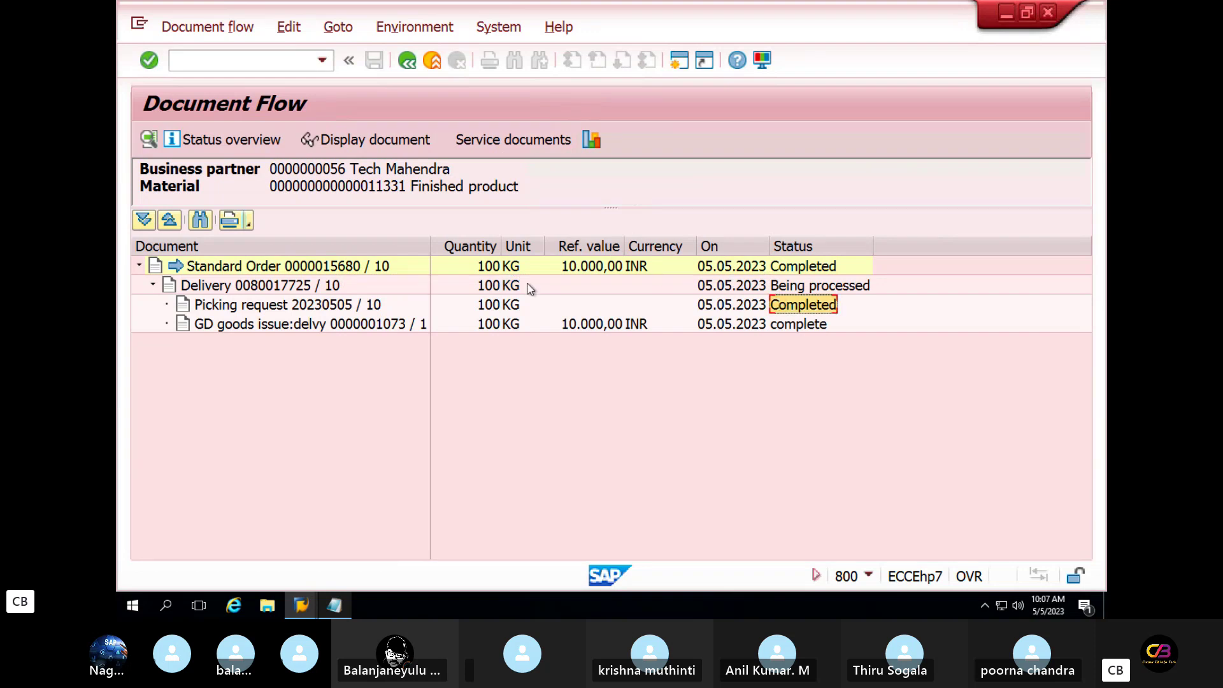
left_click(729, 327)
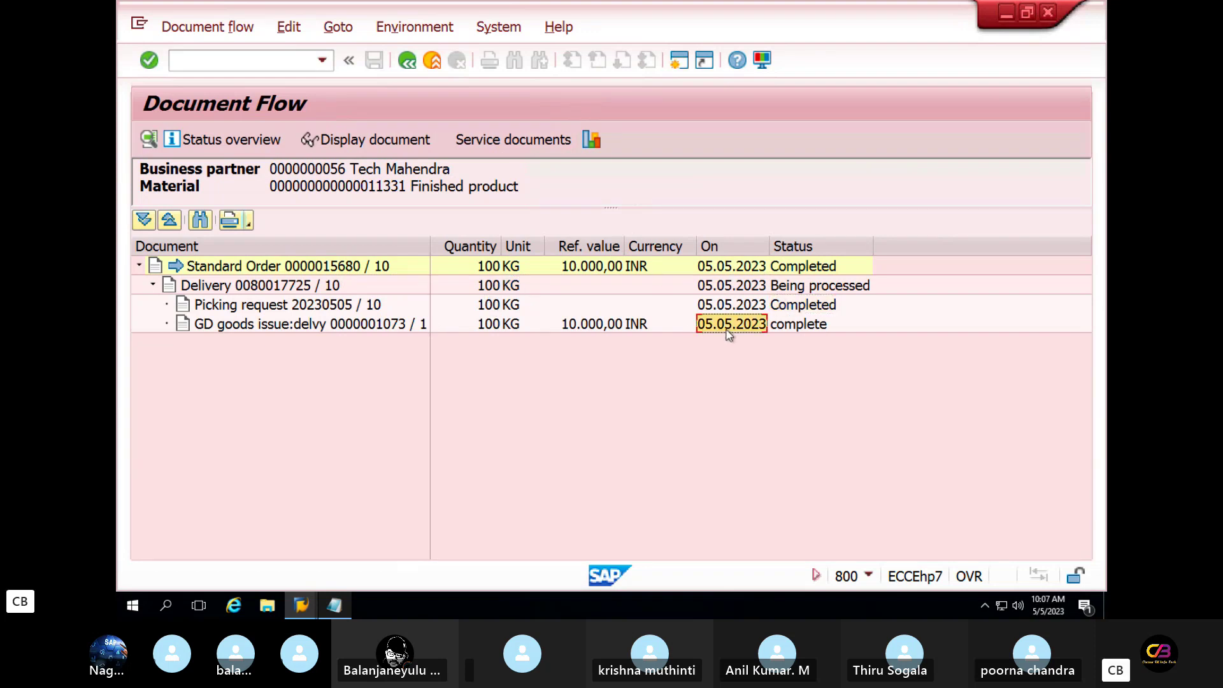
Step: Display the goods issue's material document from the document flow and open its accounting document
left_click(244, 332)
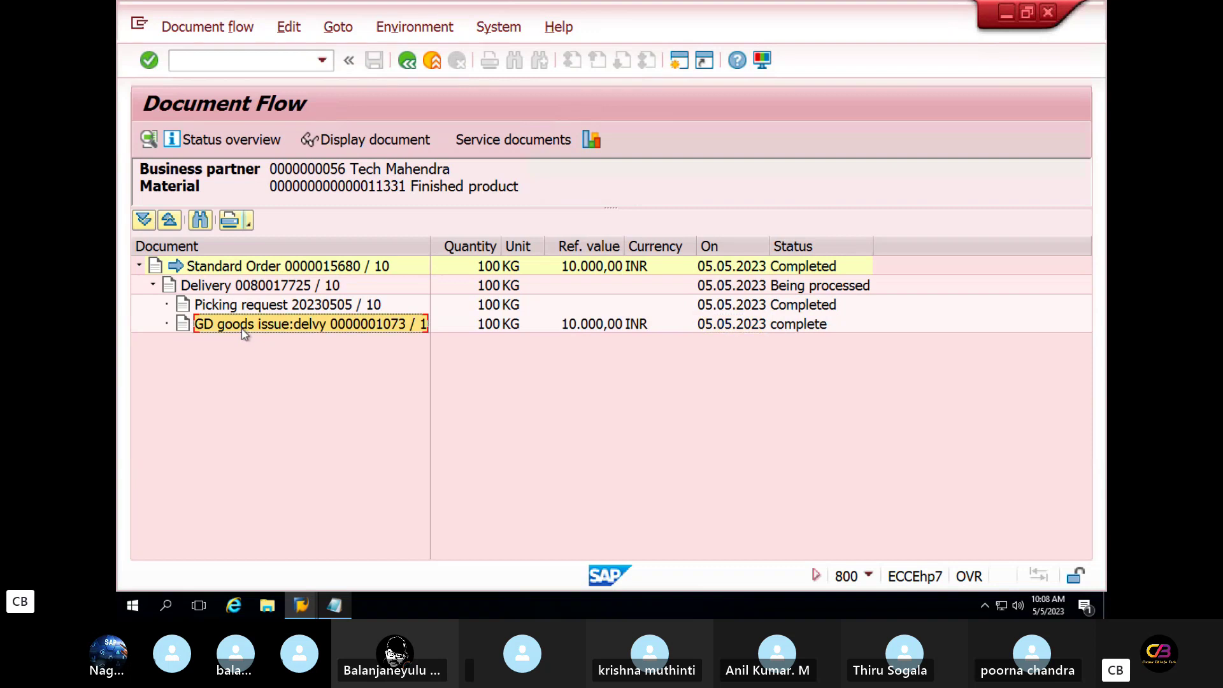
left_click(374, 146)
left_click(484, 140)
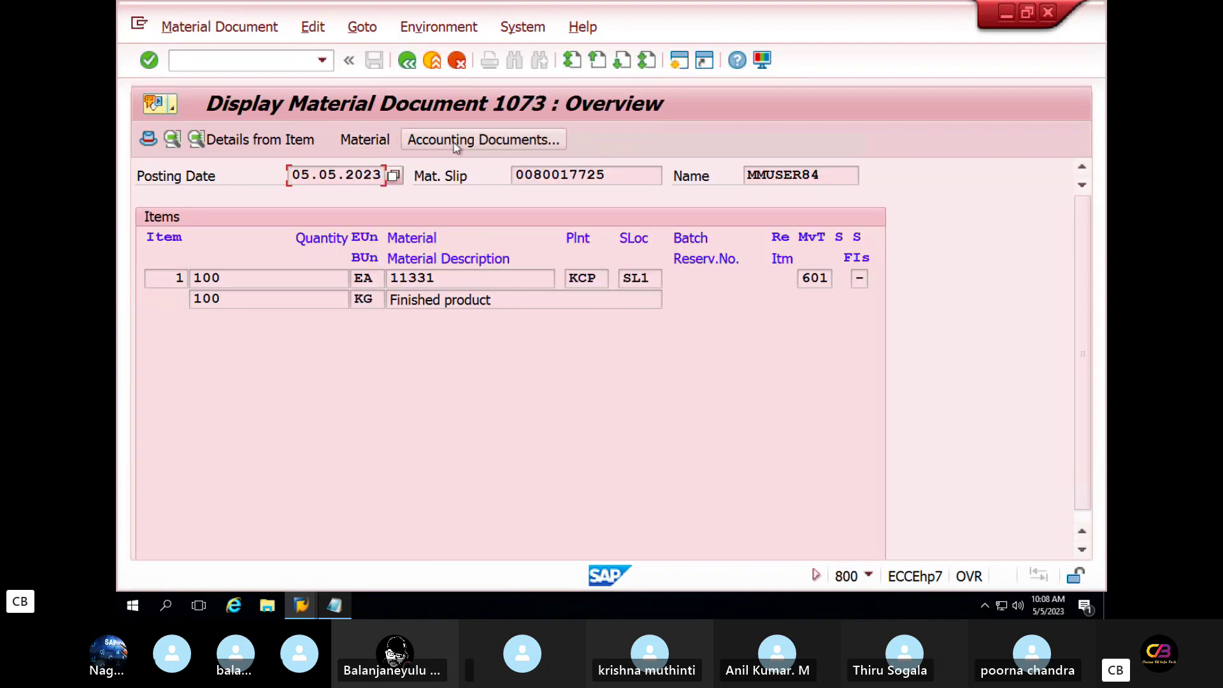
double_click(269, 271)
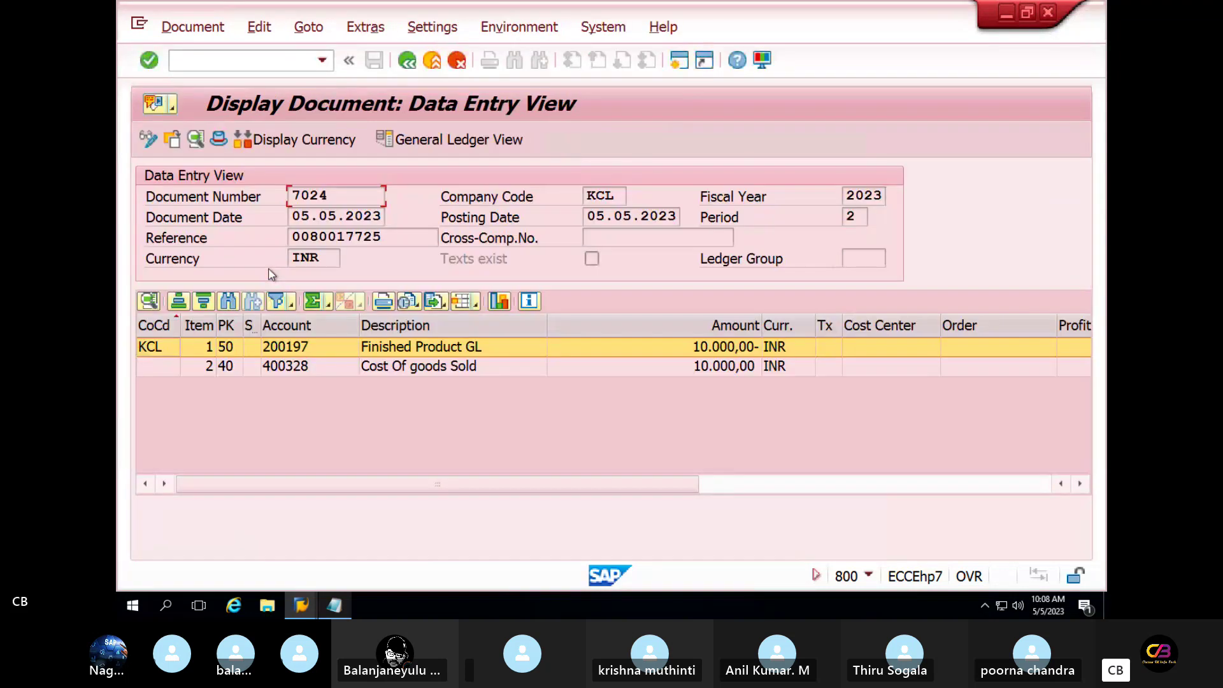
Step: Examine the Cost Of goods Sold and Finished Product GL postings, and return to the SAP Easy Access screen
left_click(423, 371)
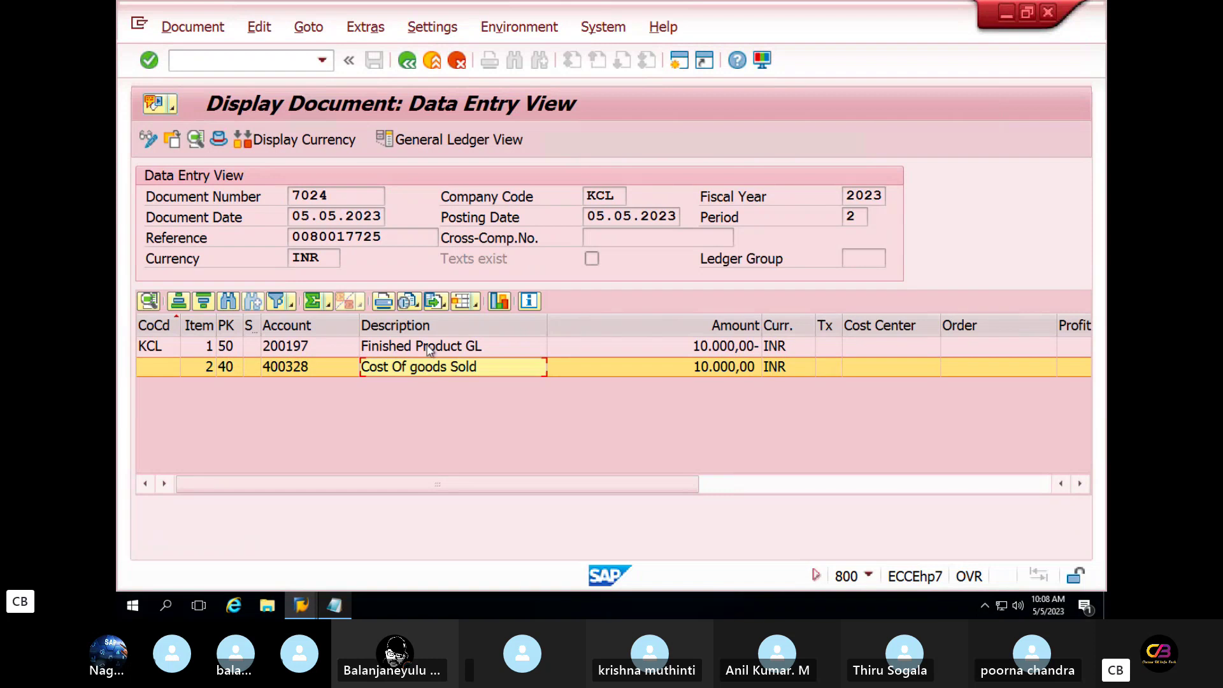
right_click(428, 351)
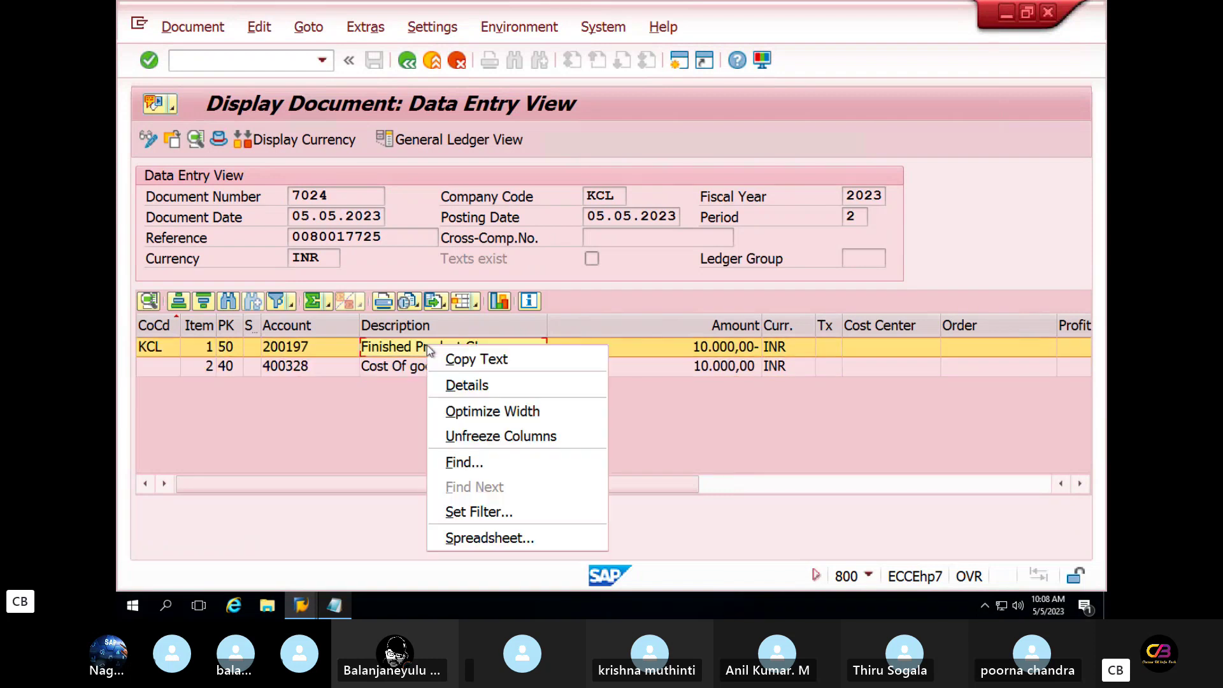
left_click(380, 404)
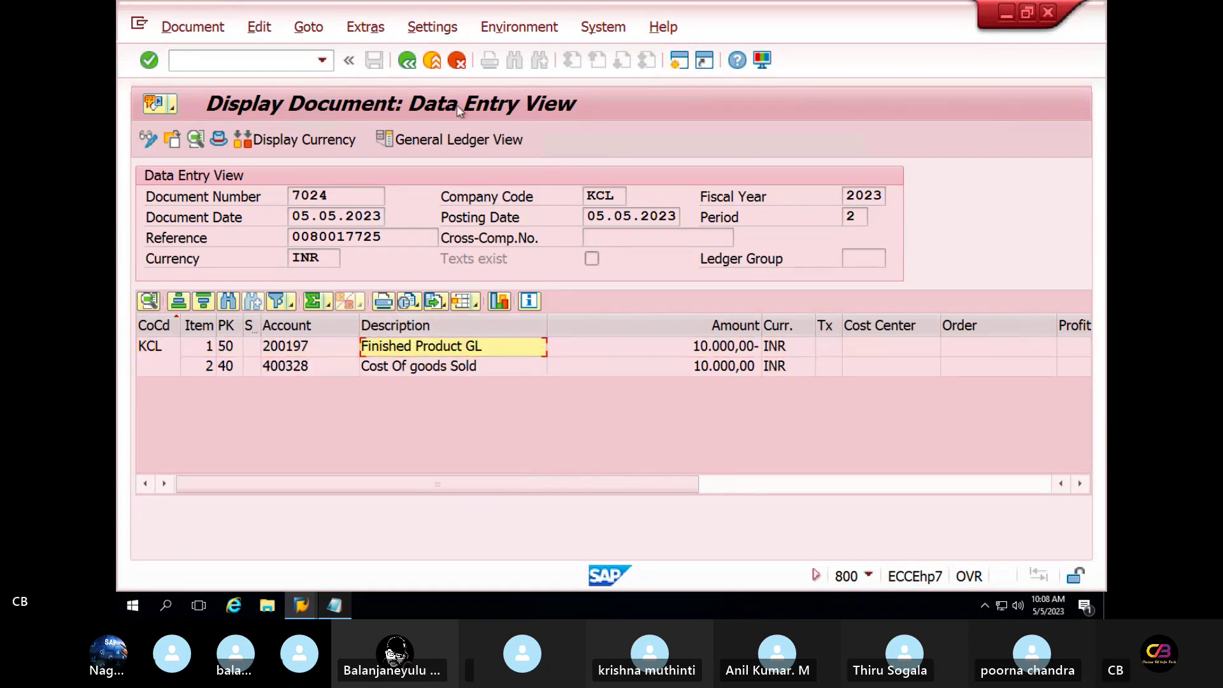
left_click(408, 61)
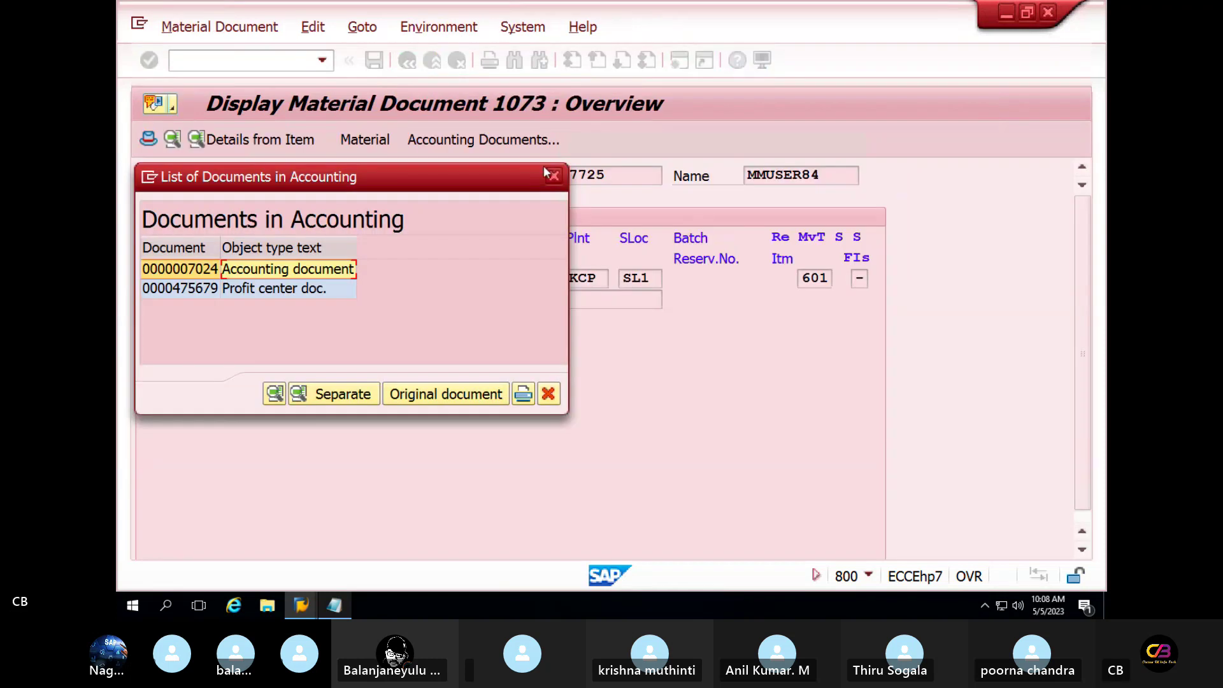
left_click(553, 177)
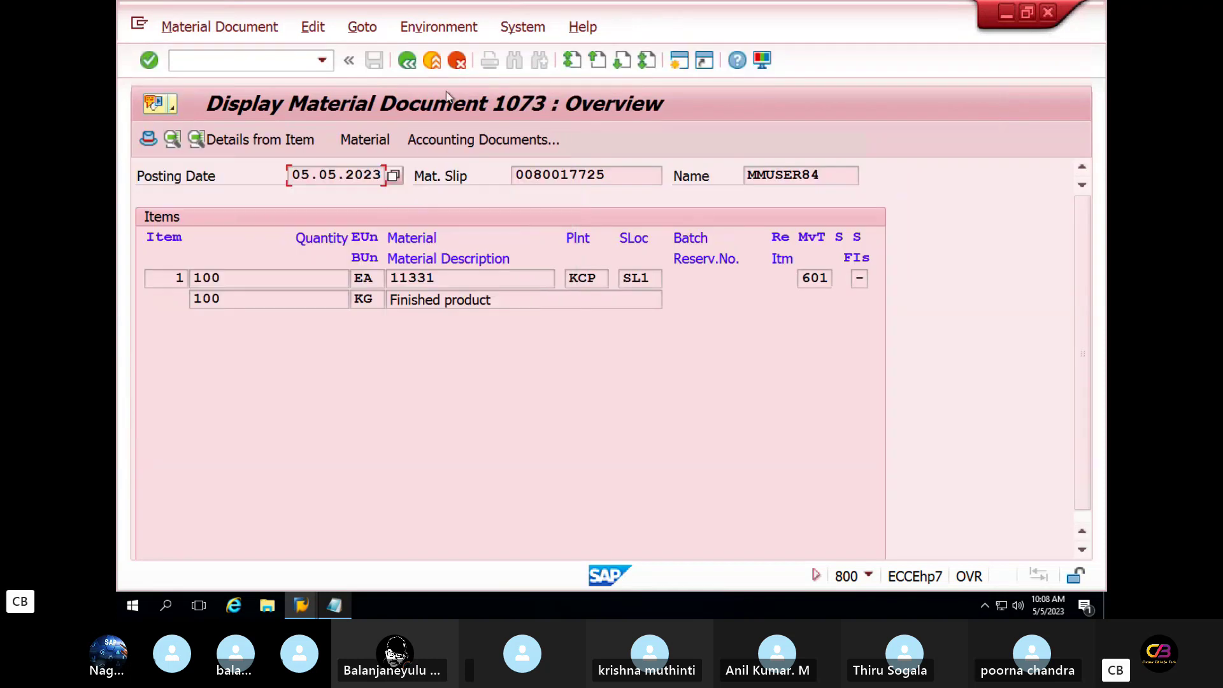
left_click(410, 62)
left_click(411, 64)
left_click(410, 63)
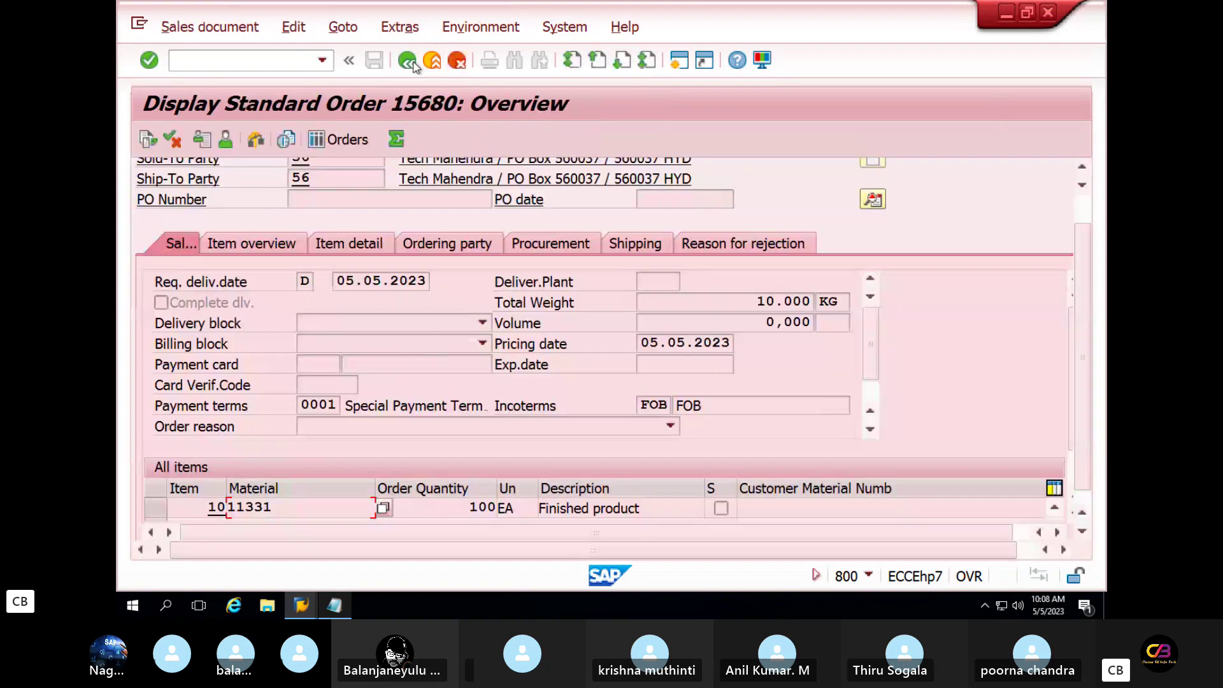
left_click(410, 63)
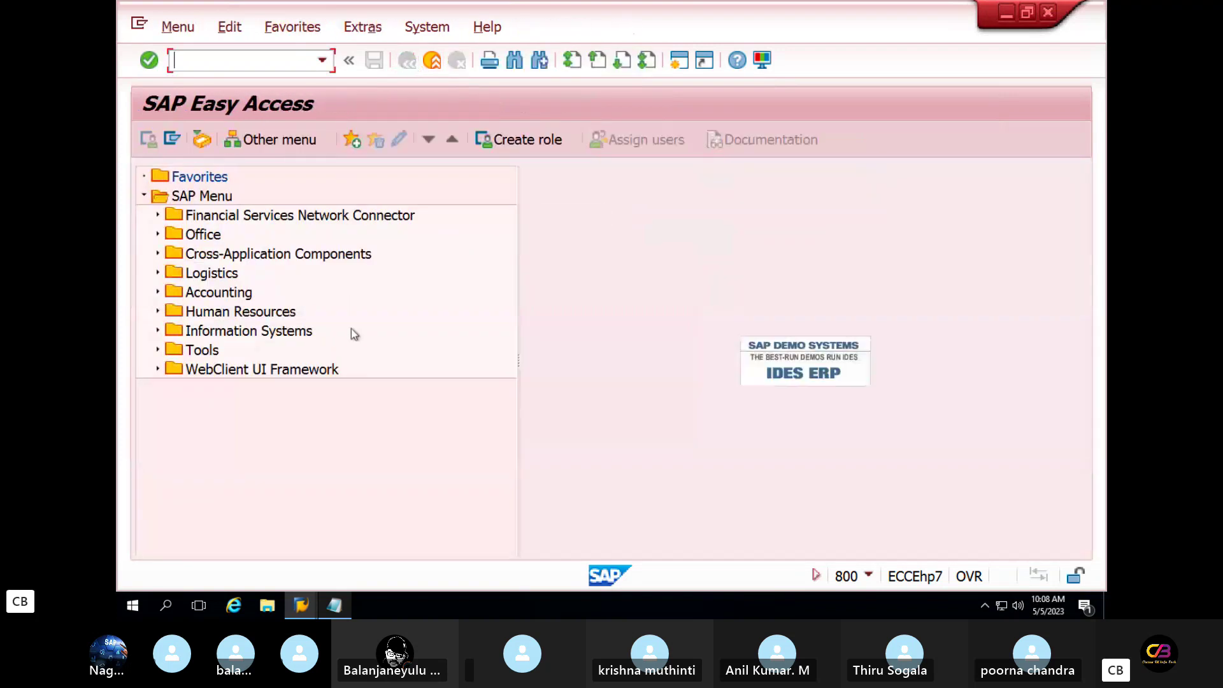
Step: Start creating a billing document for the posted delivery, keeping the default billing data empty
type("01")
key("Return")
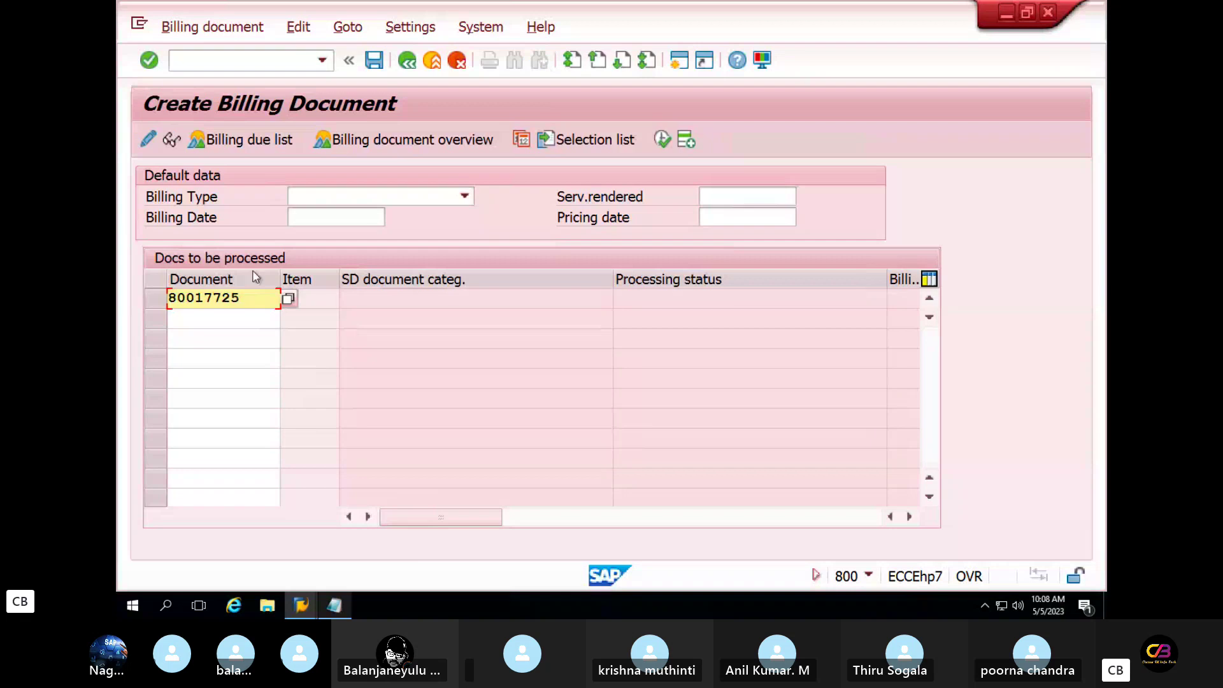
left_click_drag(258, 300, 151, 302)
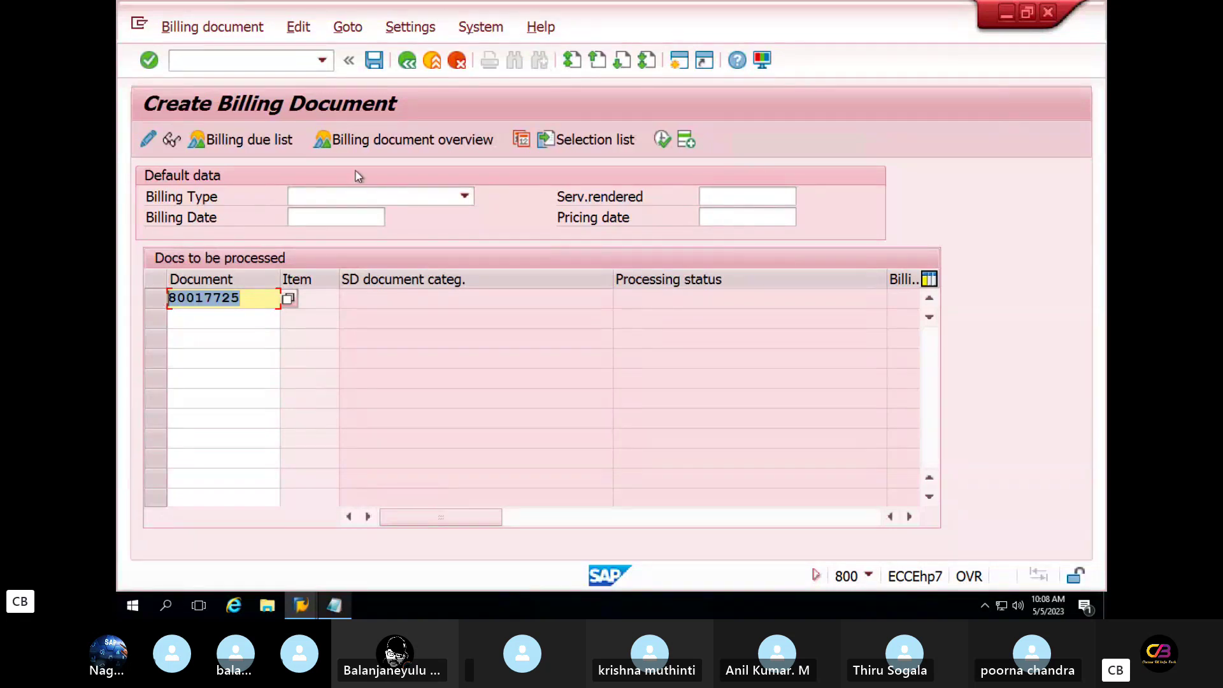
key("Return")
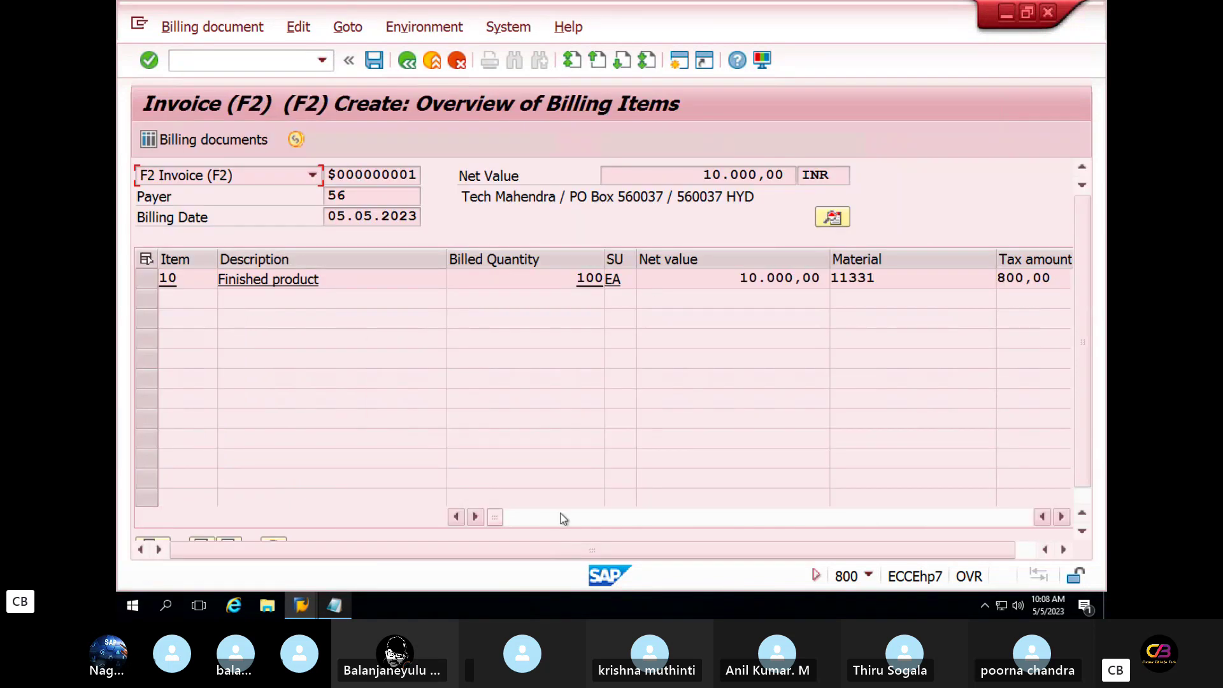
Step: Examine the invoice item's organizational data, sales document, reference document, net value and tax amount in the billing items overview
left_click_drag(530, 518, 712, 532)
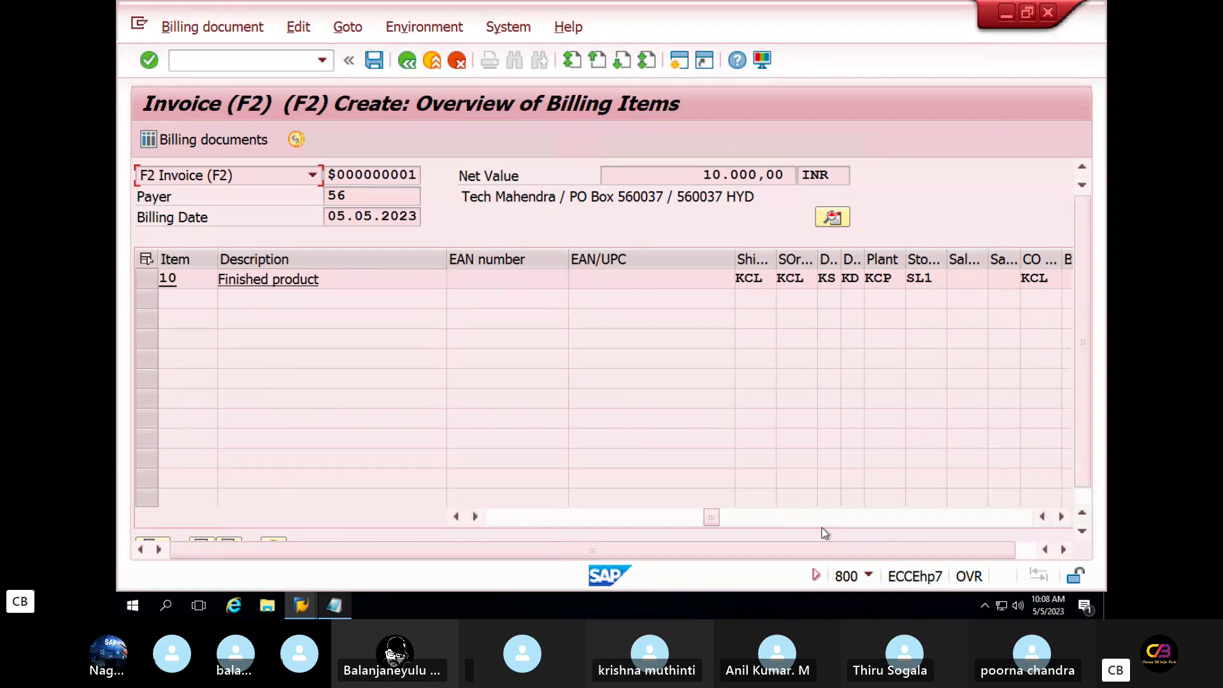
right_click(839, 519)
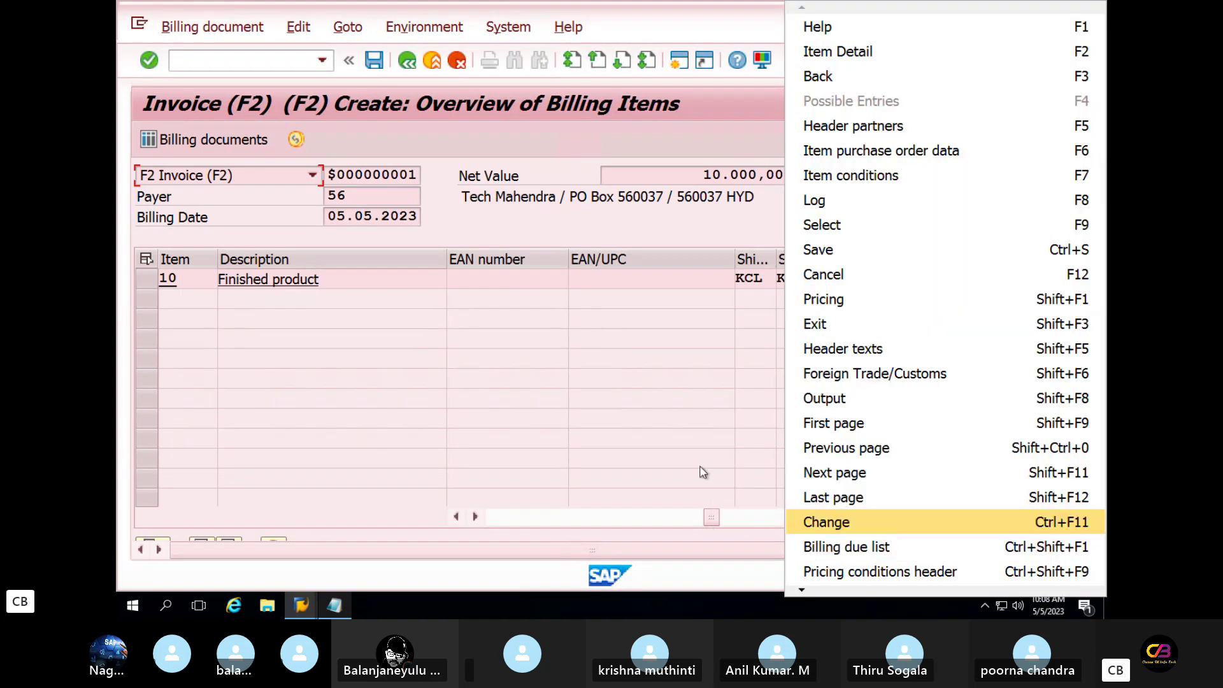
left_click(829, 522)
left_click(826, 519)
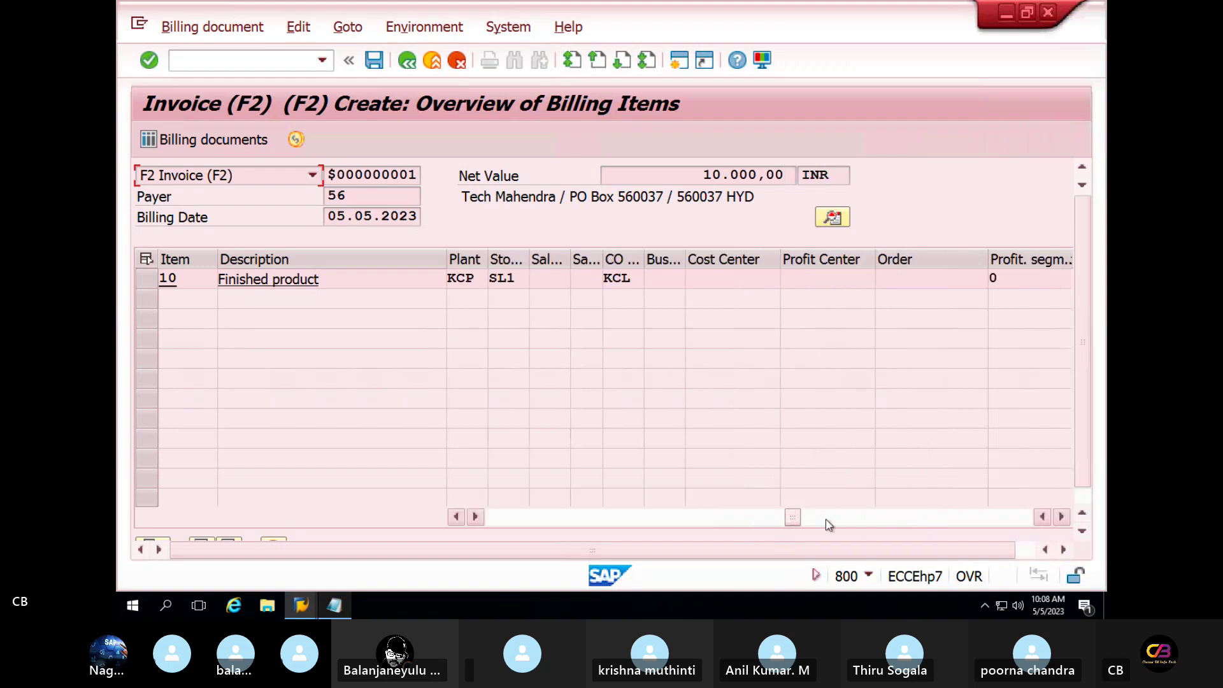
left_click(910, 518)
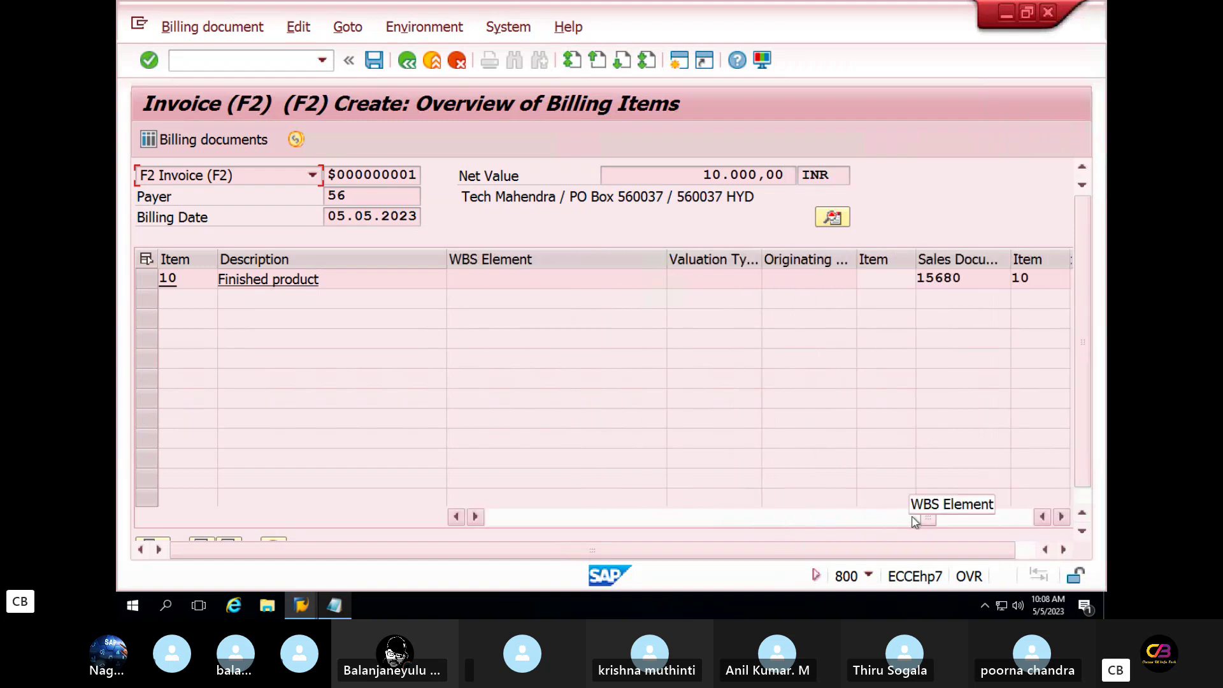
left_click(997, 522)
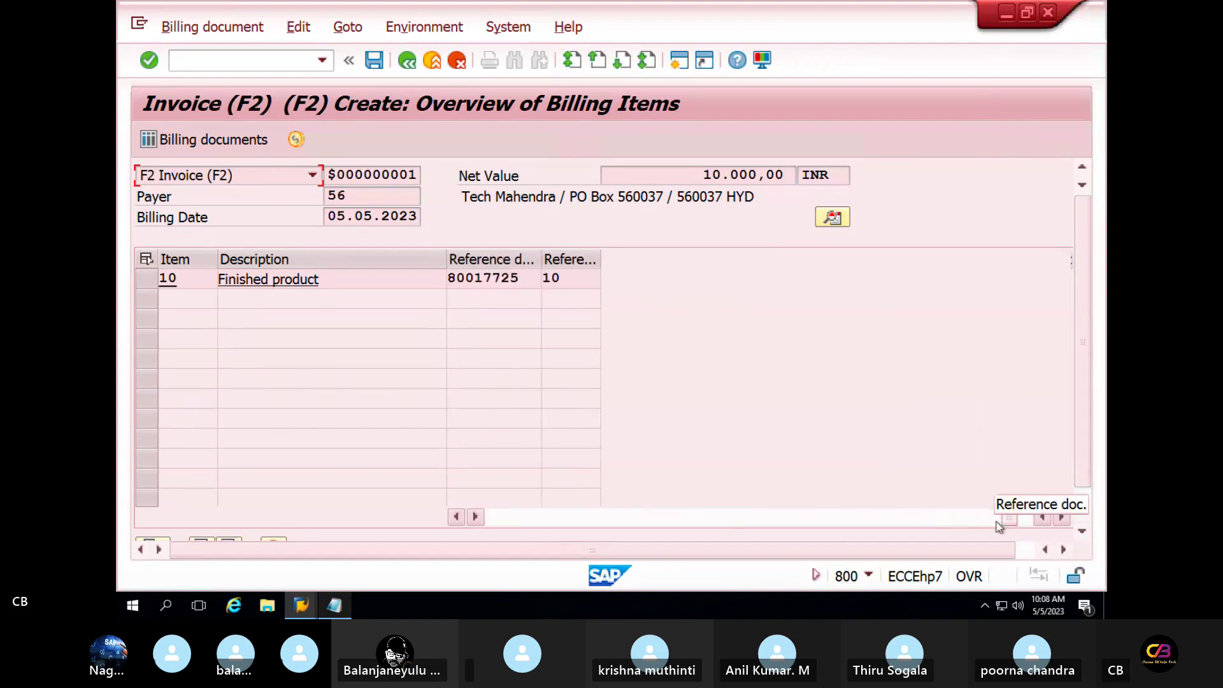
left_click(523, 520)
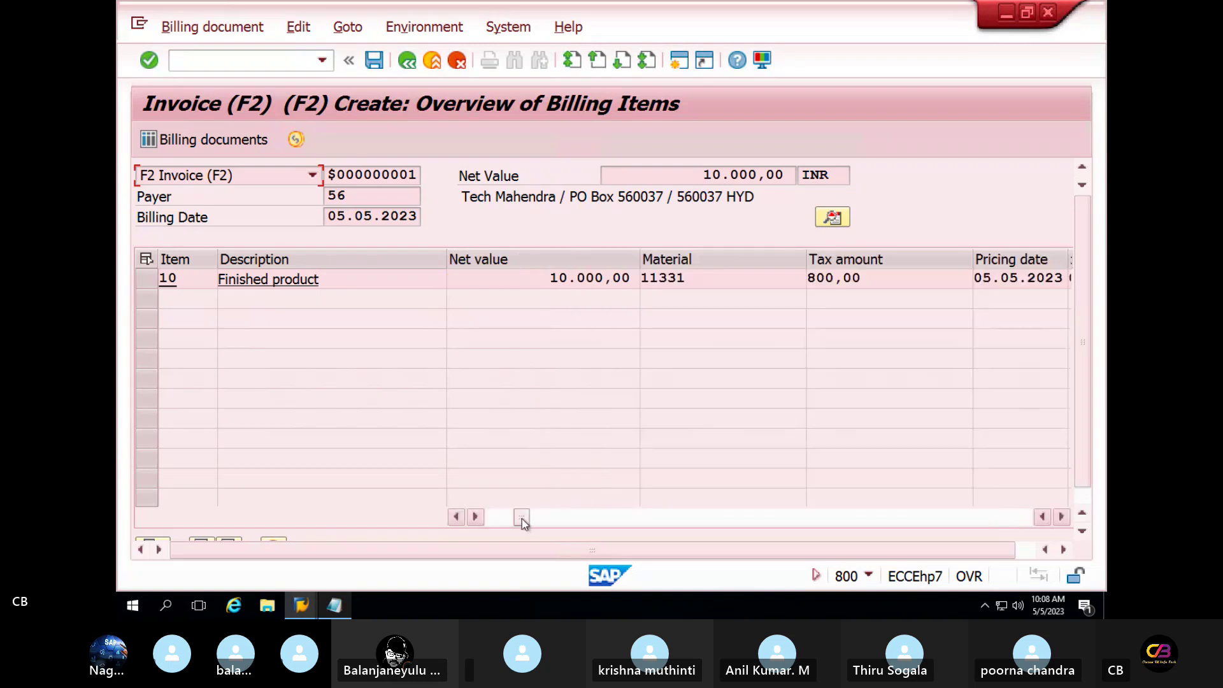
left_click(304, 28)
mouse_move(344, 29)
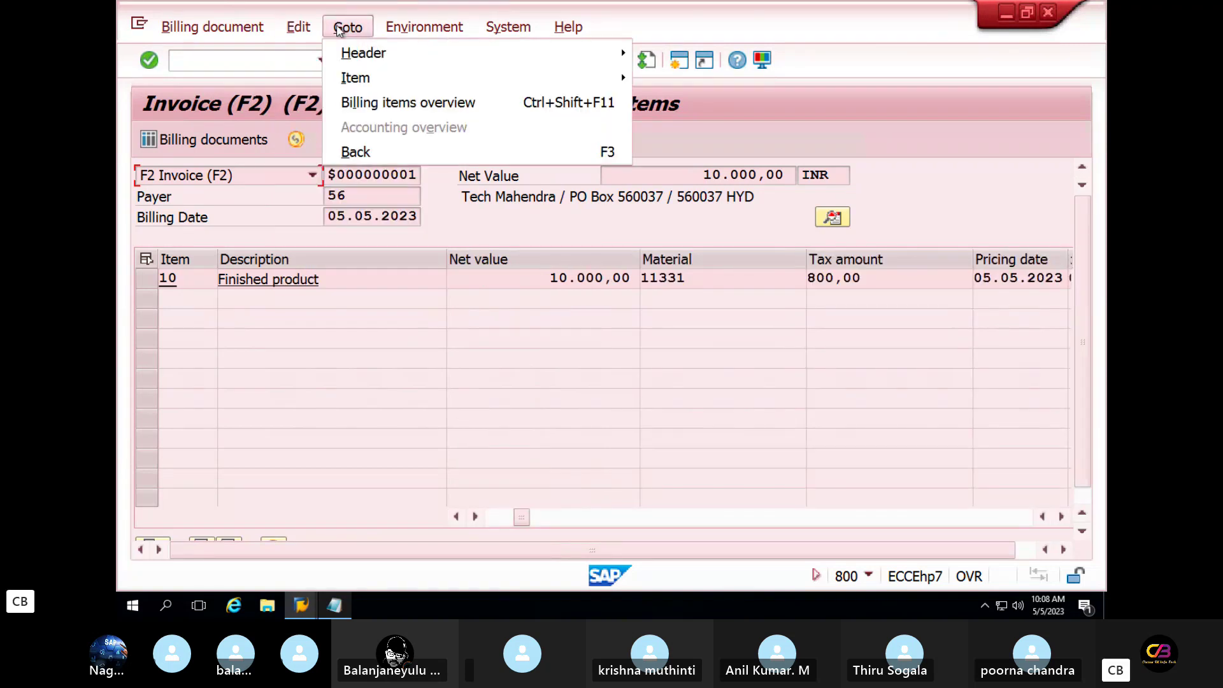
mouse_move(358, 51)
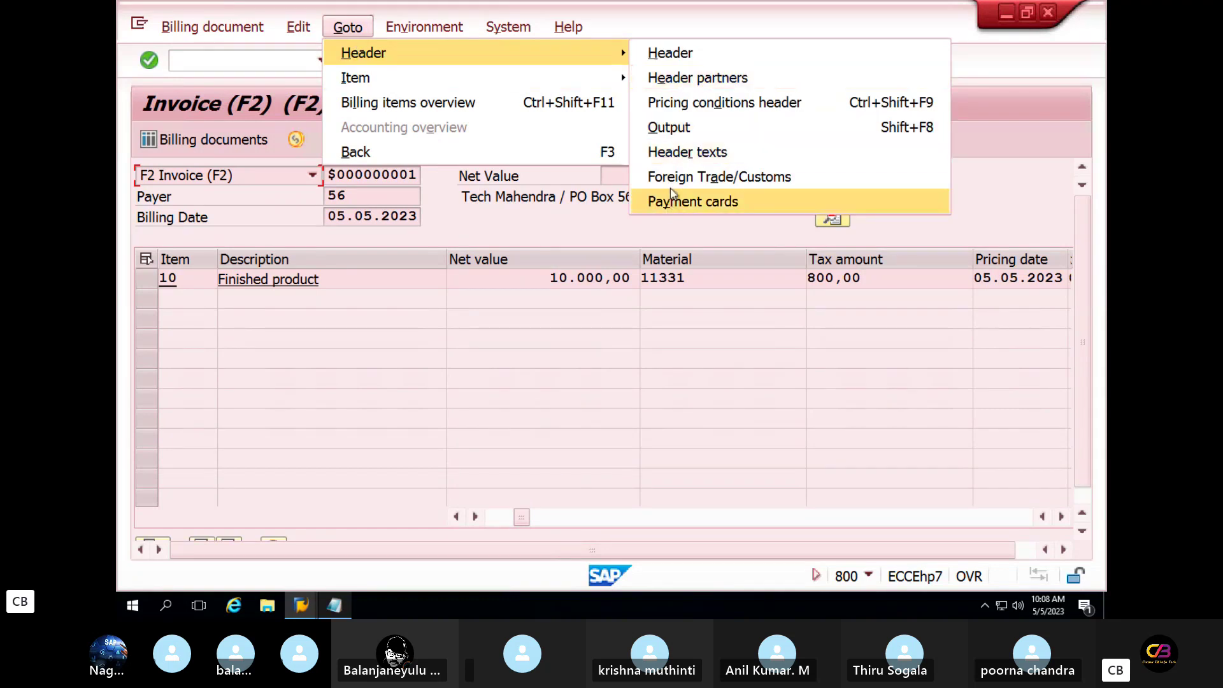
left_click(440, 110)
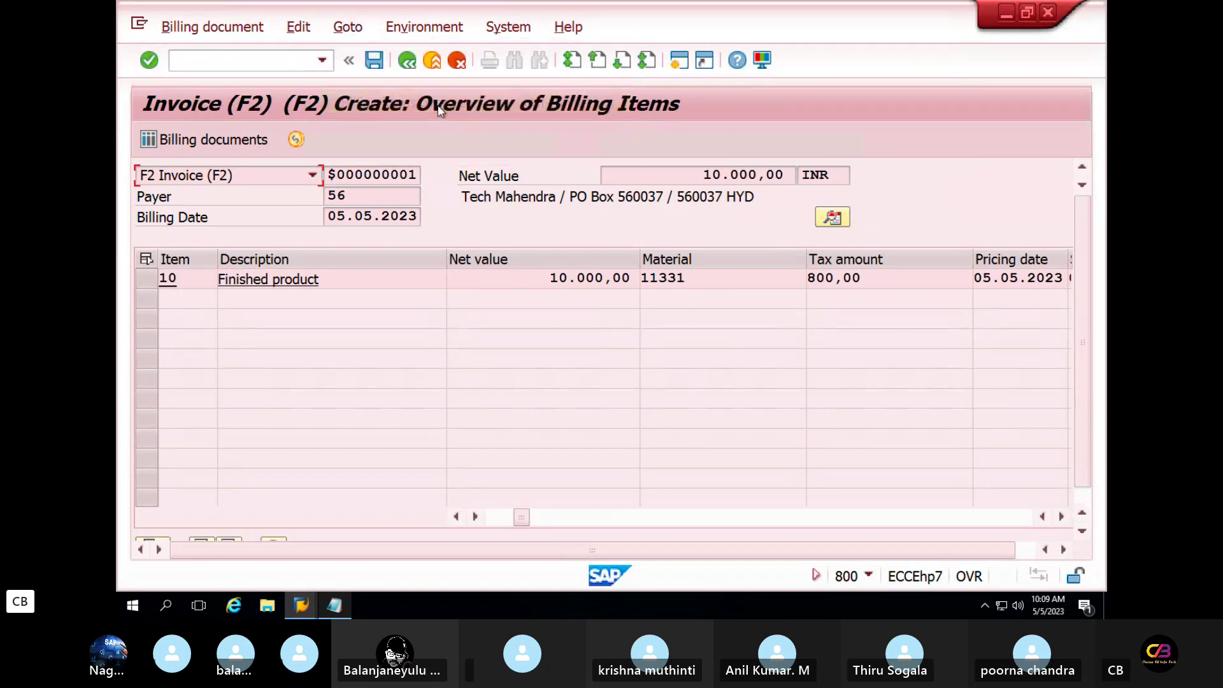
left_click(347, 27)
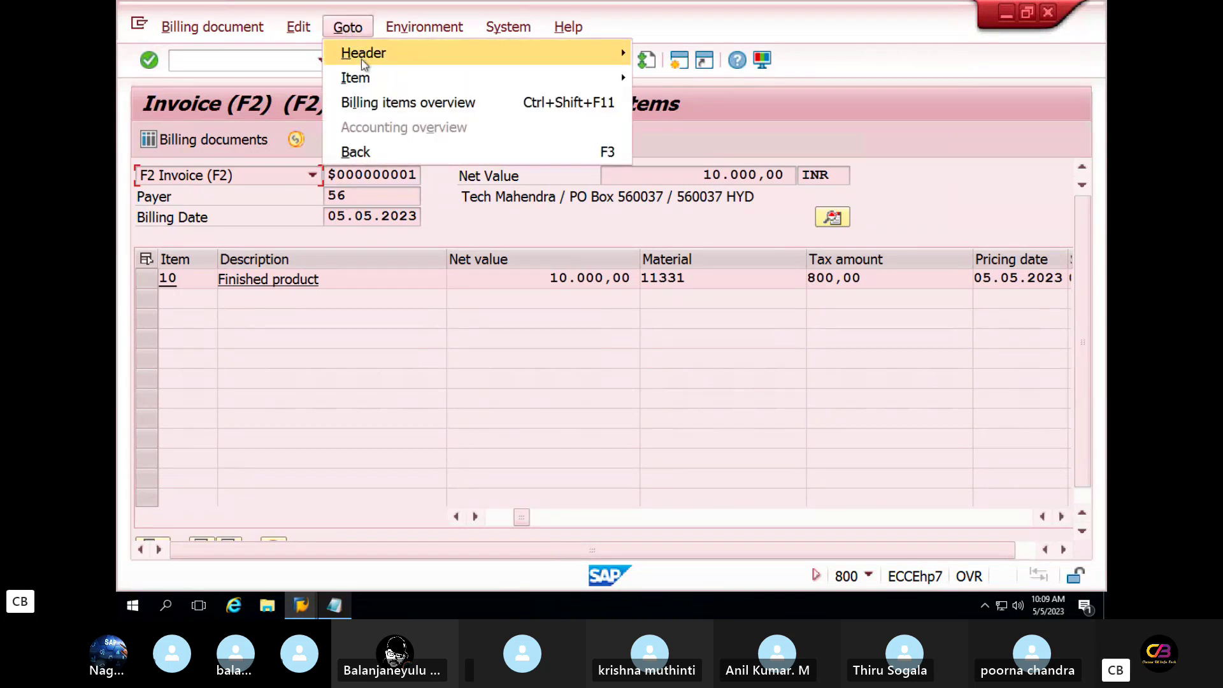
mouse_move(368, 82)
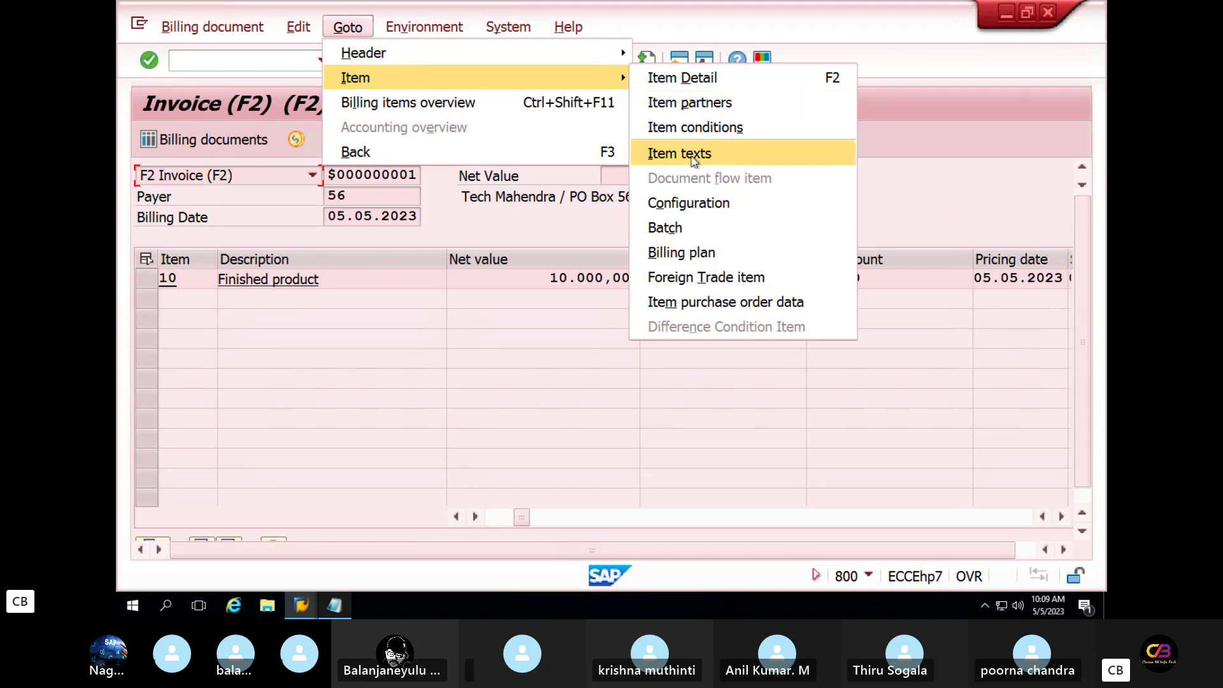
mouse_move(435, 32)
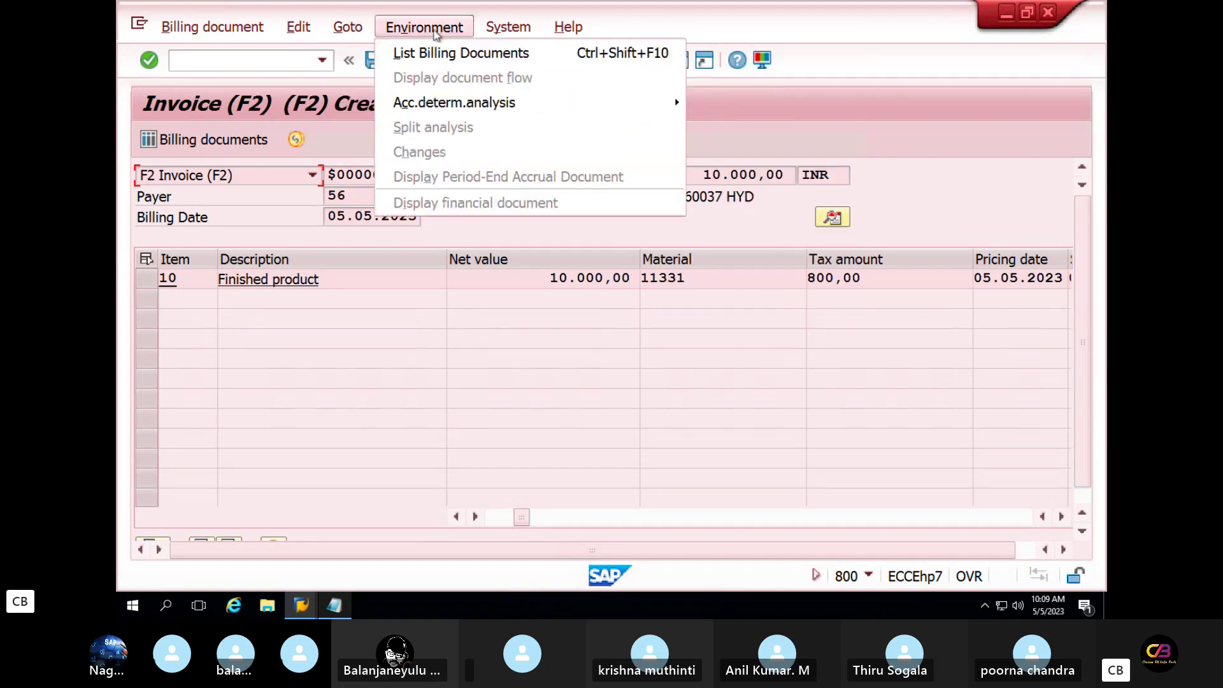
mouse_move(460, 108)
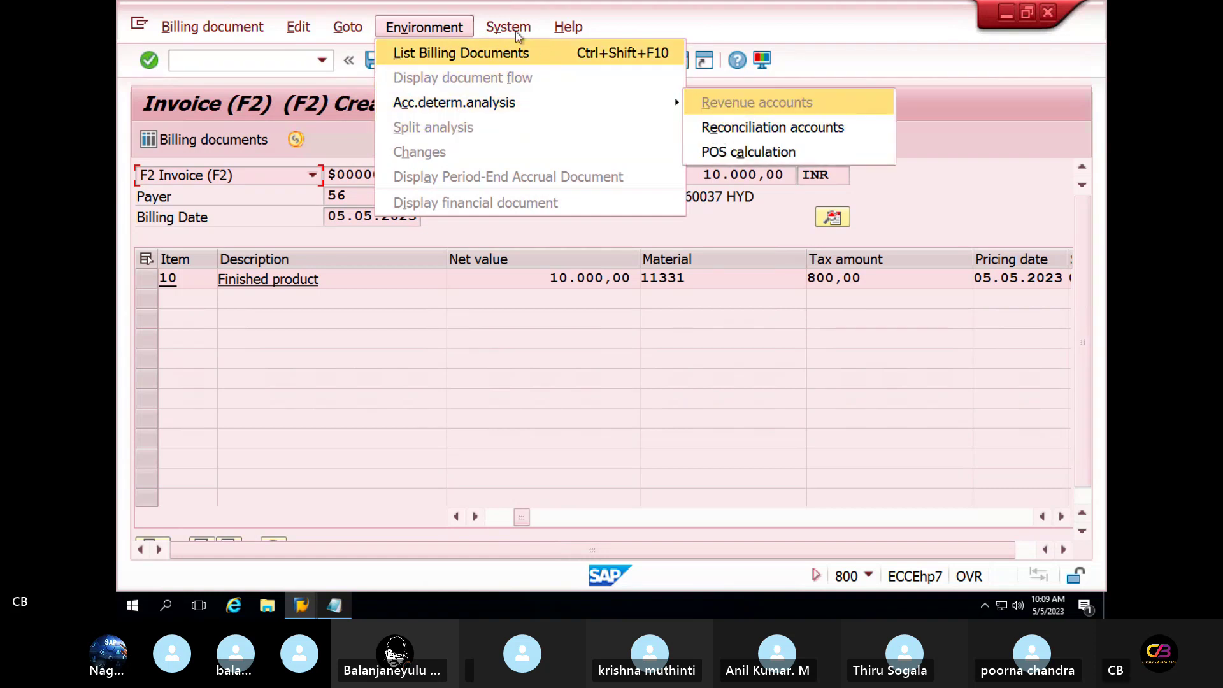
left_click(309, 326)
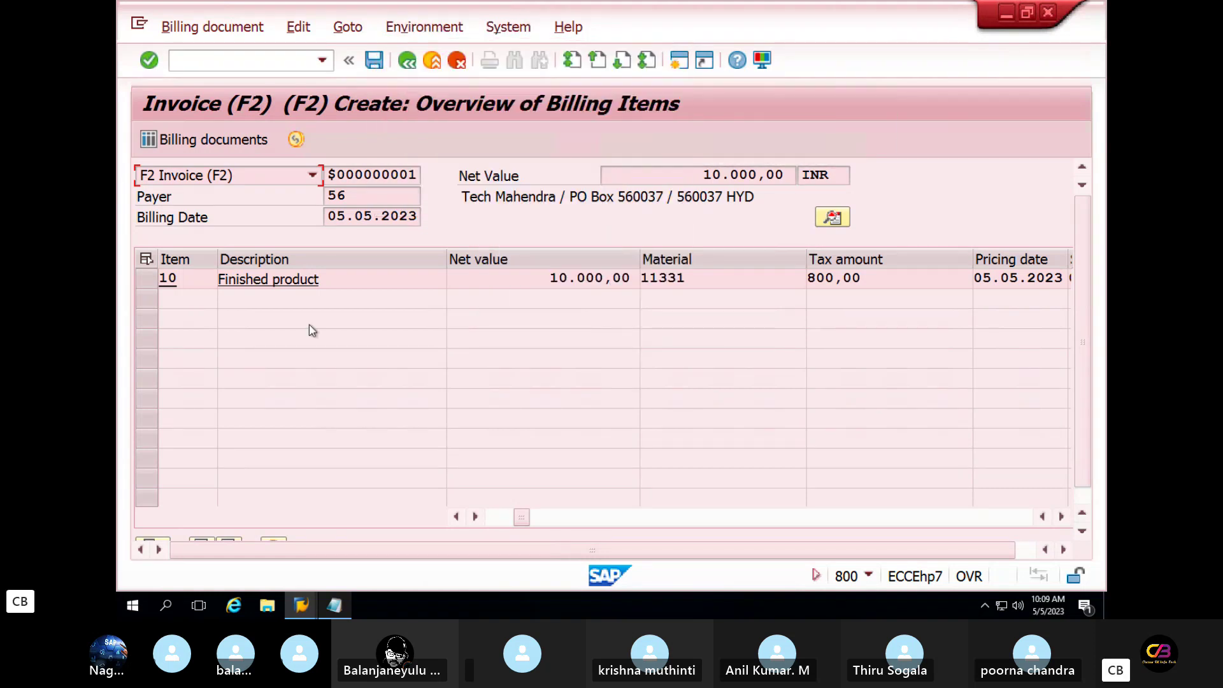
Step: Leave the billing items overview, save the invoice for the delivery and copy the text of its saved message
left_click(407, 61)
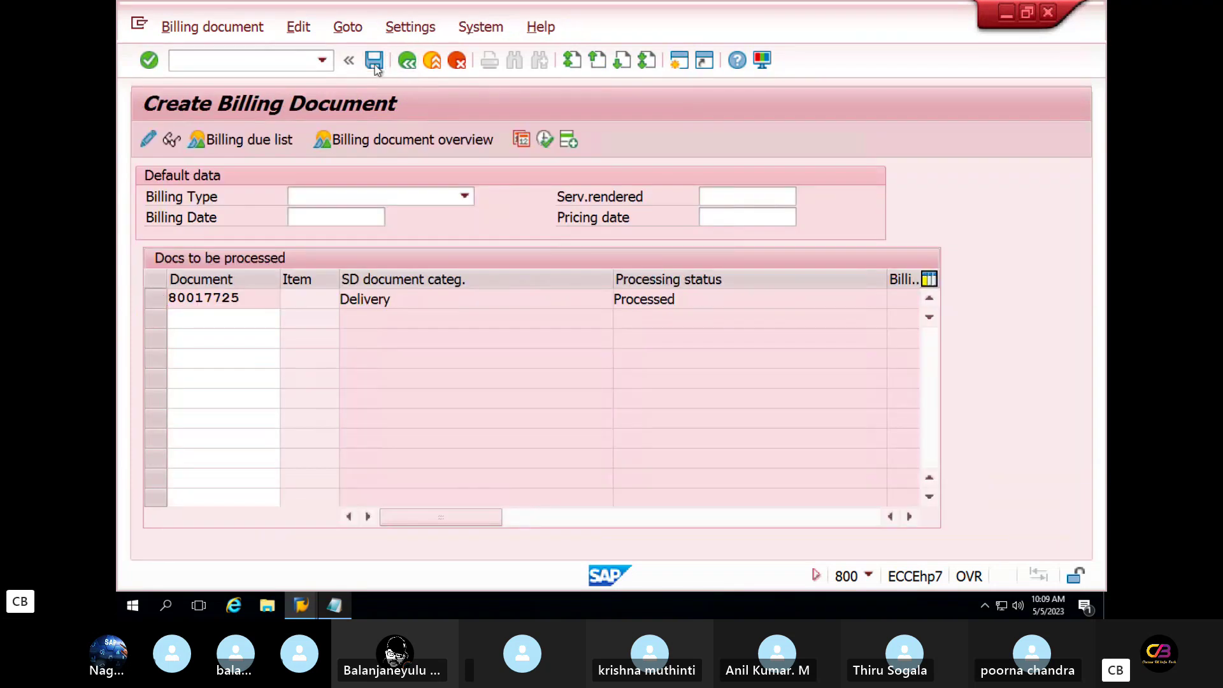
left_click(375, 61)
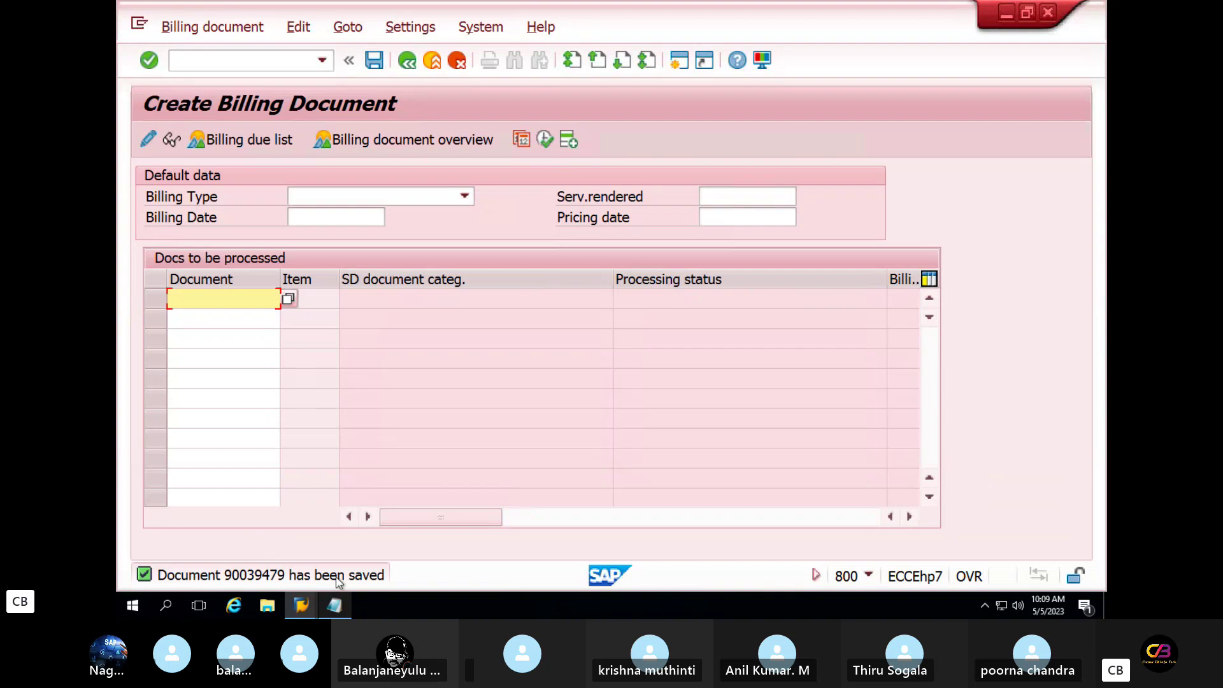
double_click(337, 577)
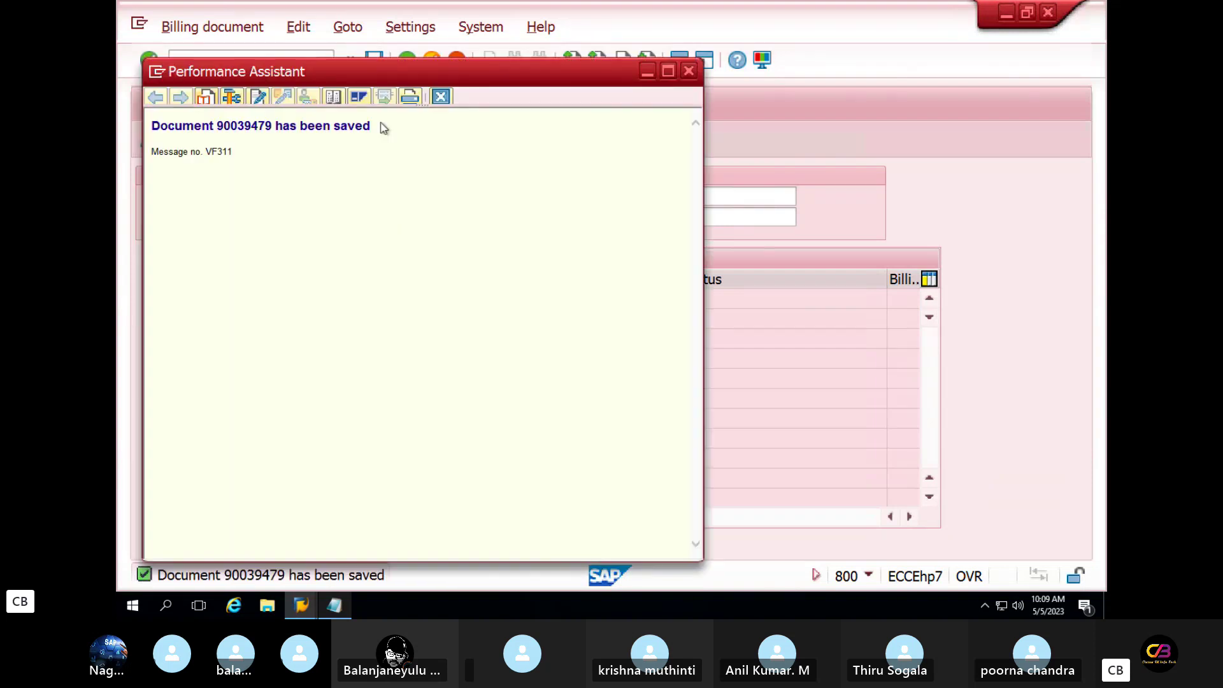
left_click_drag(380, 125, 153, 126)
key("ctrl+c")
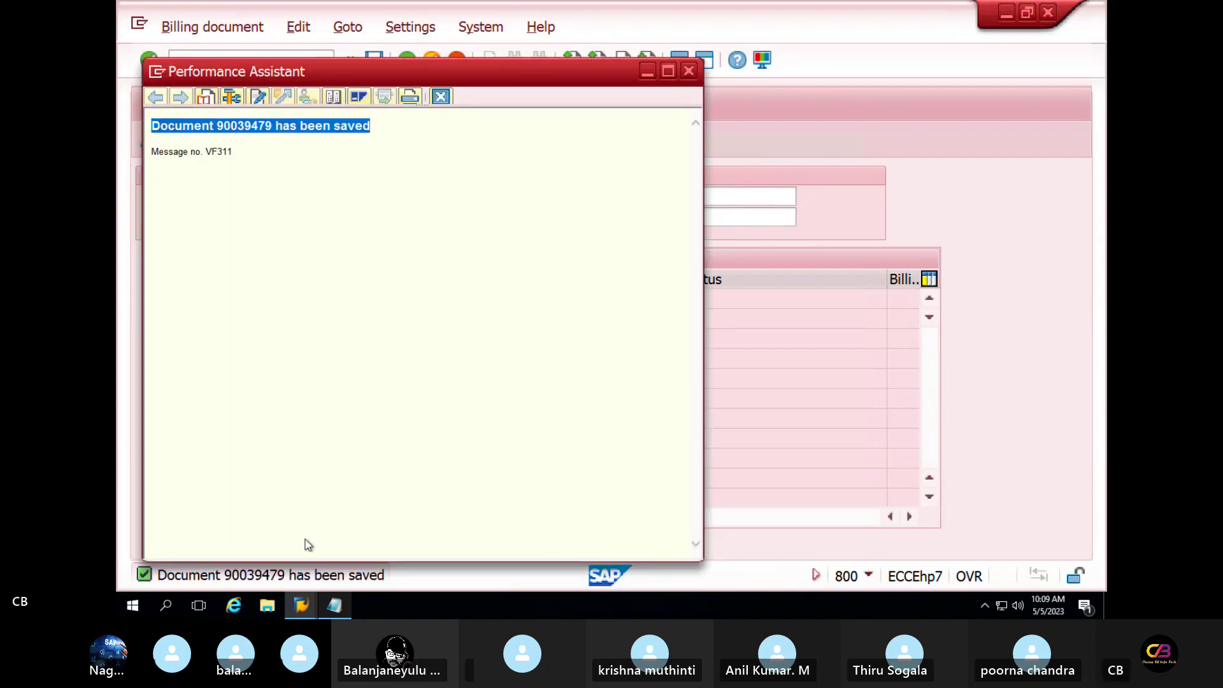
Step: Add the copied invoice message as a new line below the PGI-Delivery entry in Notepad, and close the message in SAP
left_click(336, 608)
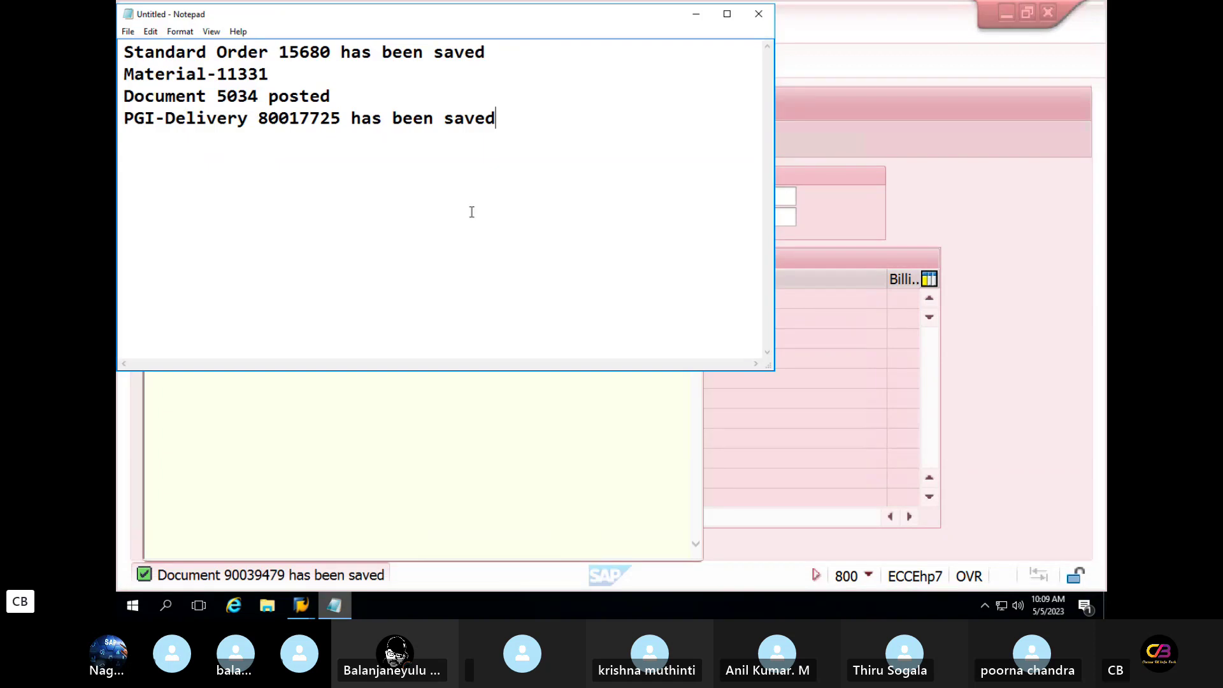
key("Return")
key("ctrl+v")
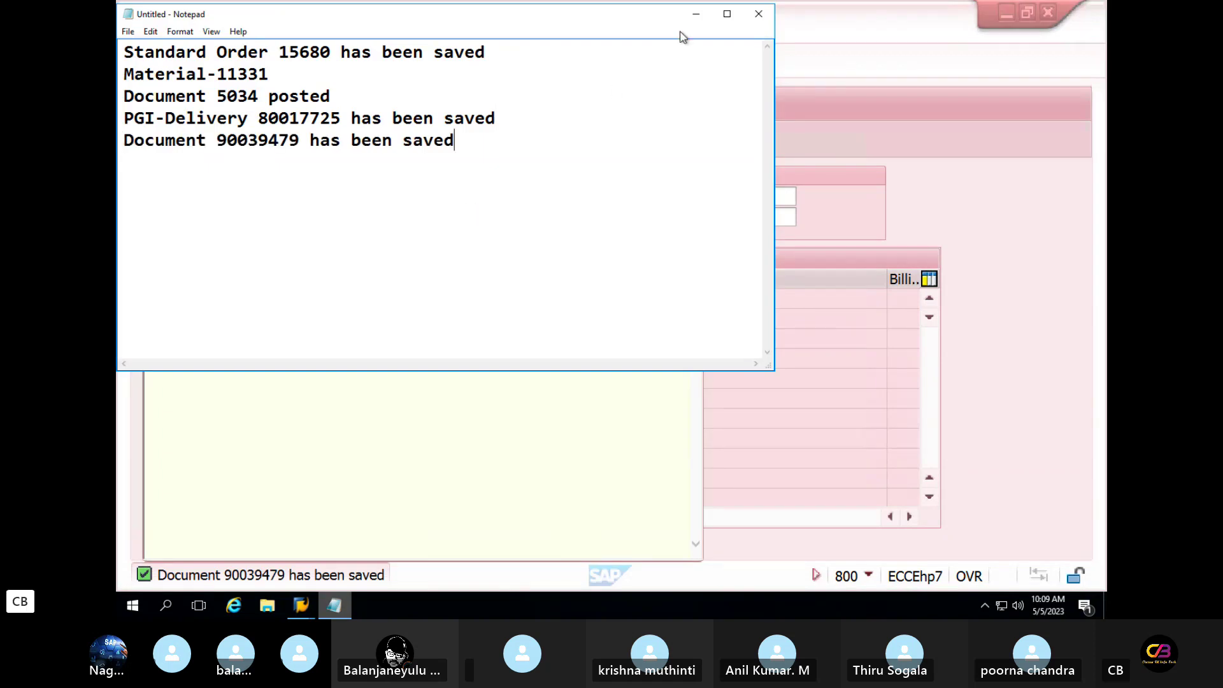
left_click(696, 15)
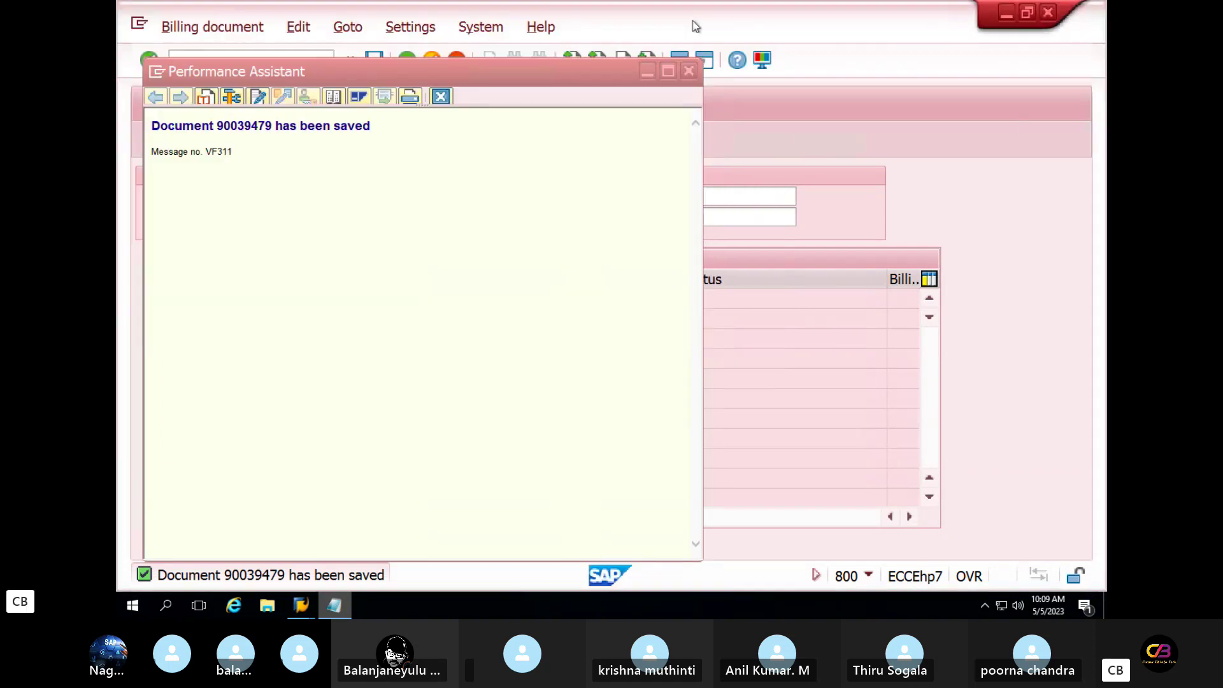
left_click(440, 96)
Step: Open the Change Billing Document transaction for the saved invoice and try to release it to accounting
left_click(433, 67)
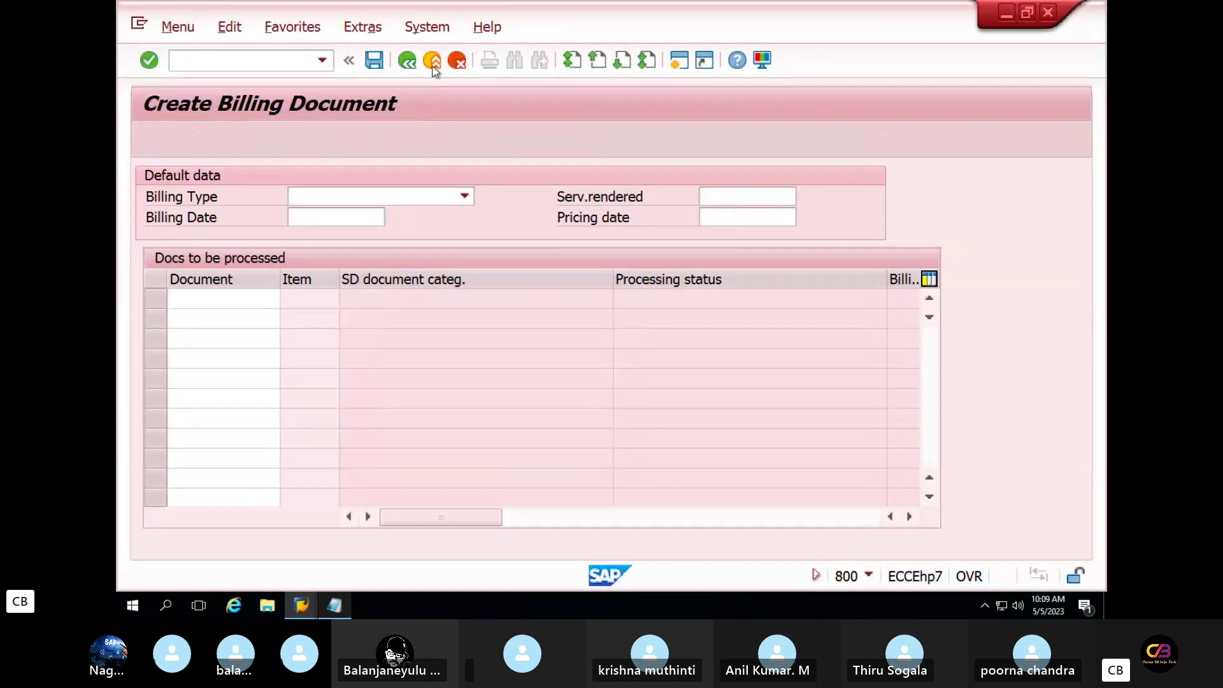
left_click(322, 63)
type("F")
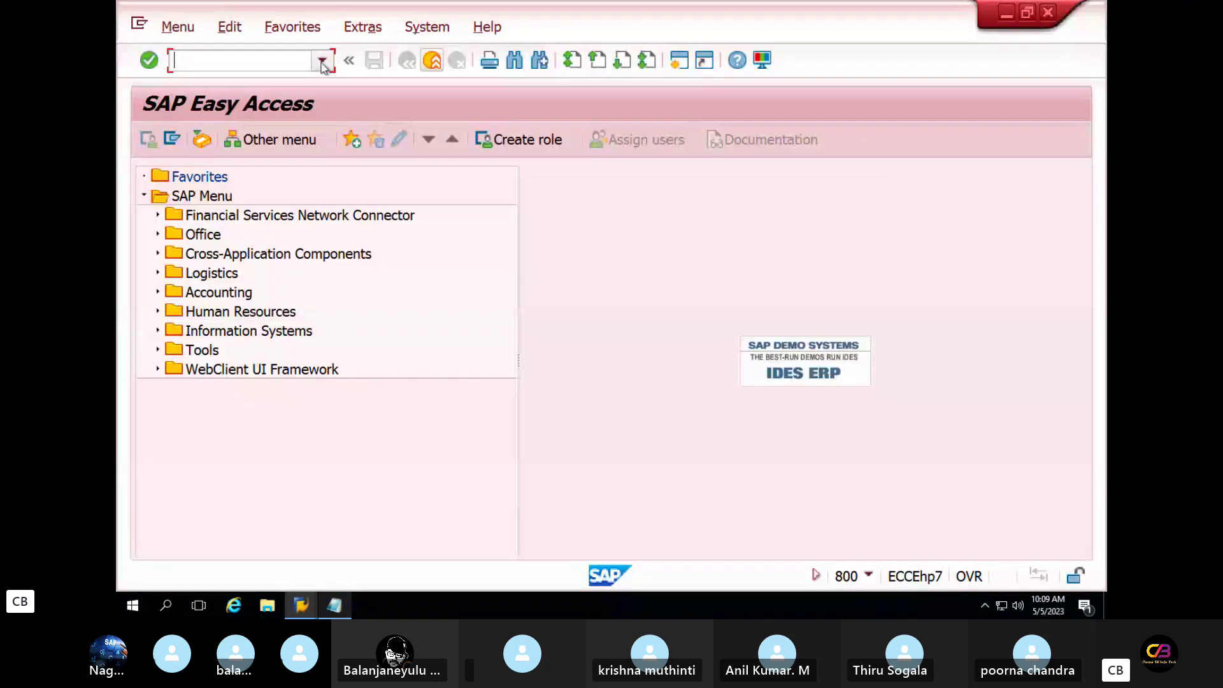
type("02")
key("Return")
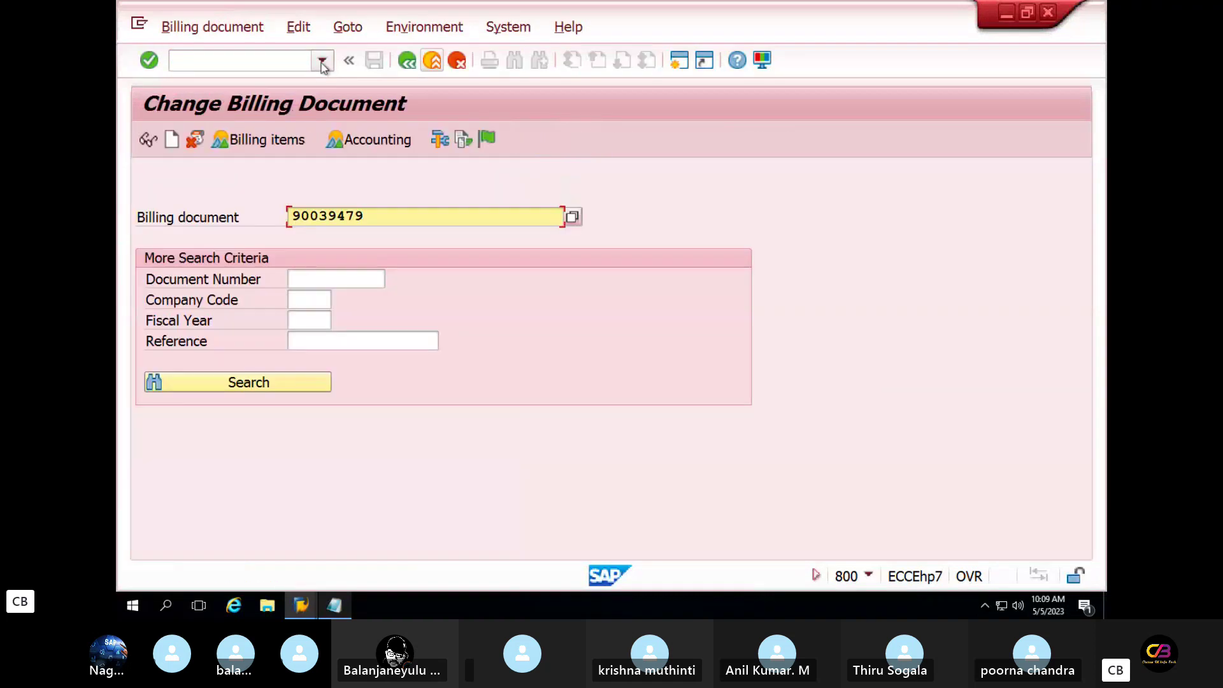
left_click(482, 141)
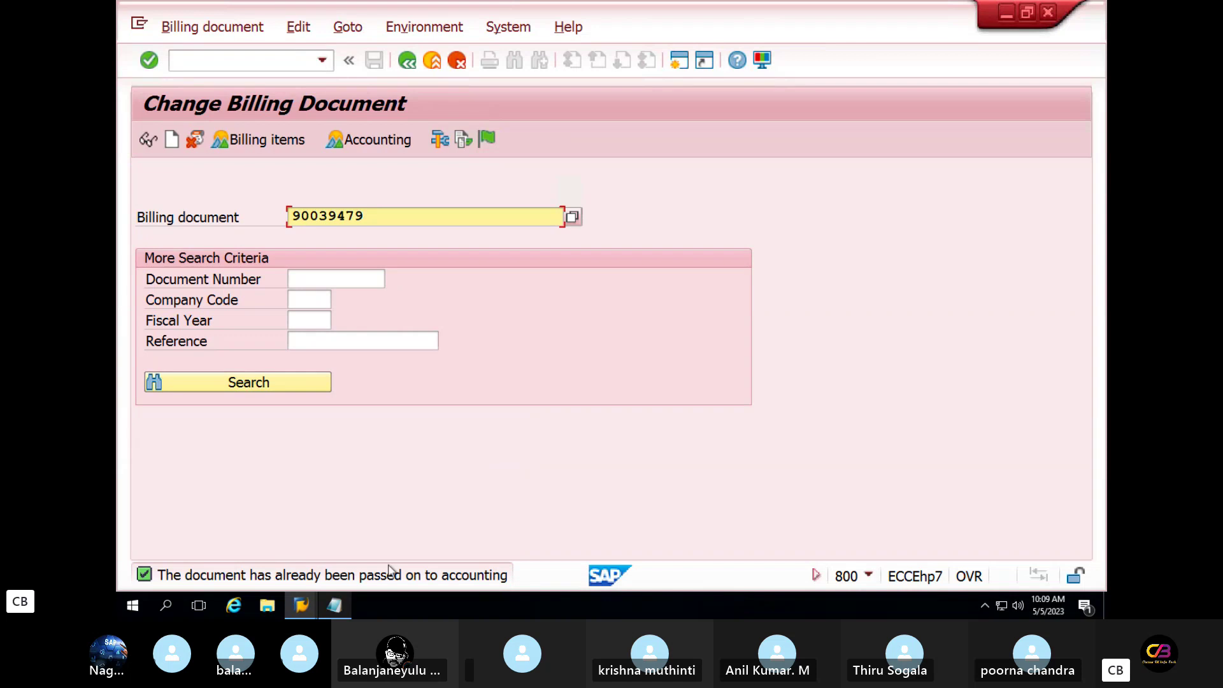
double_click(452, 577)
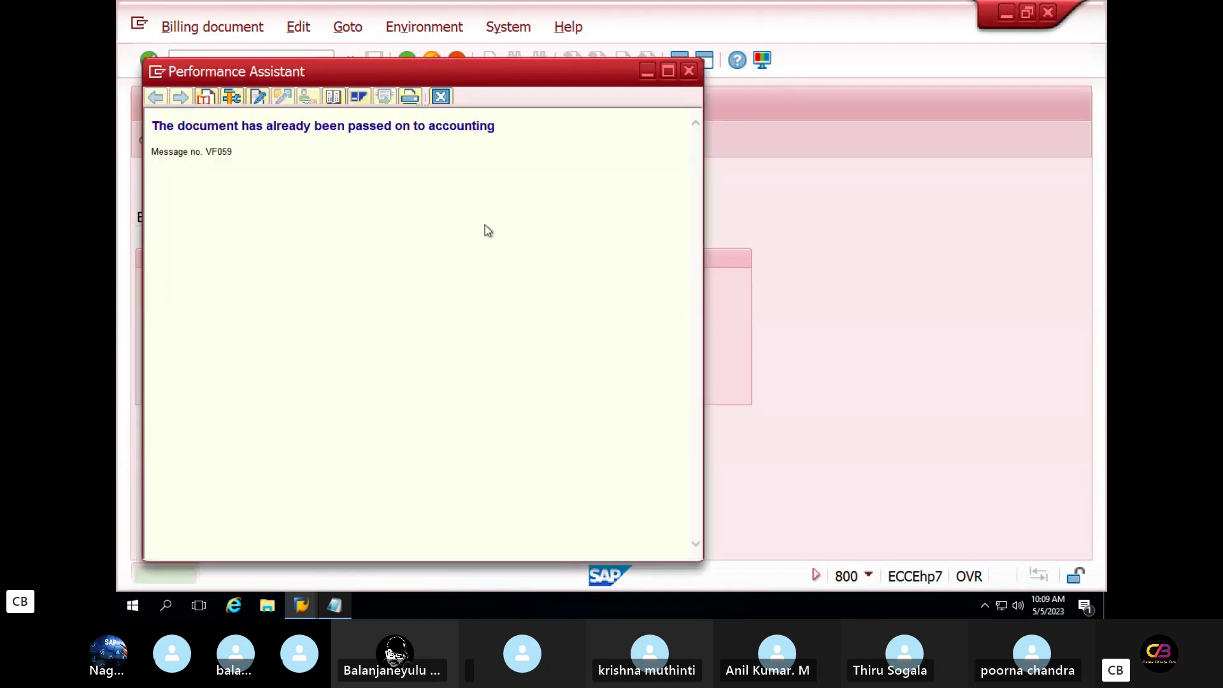
triple_click(438, 129)
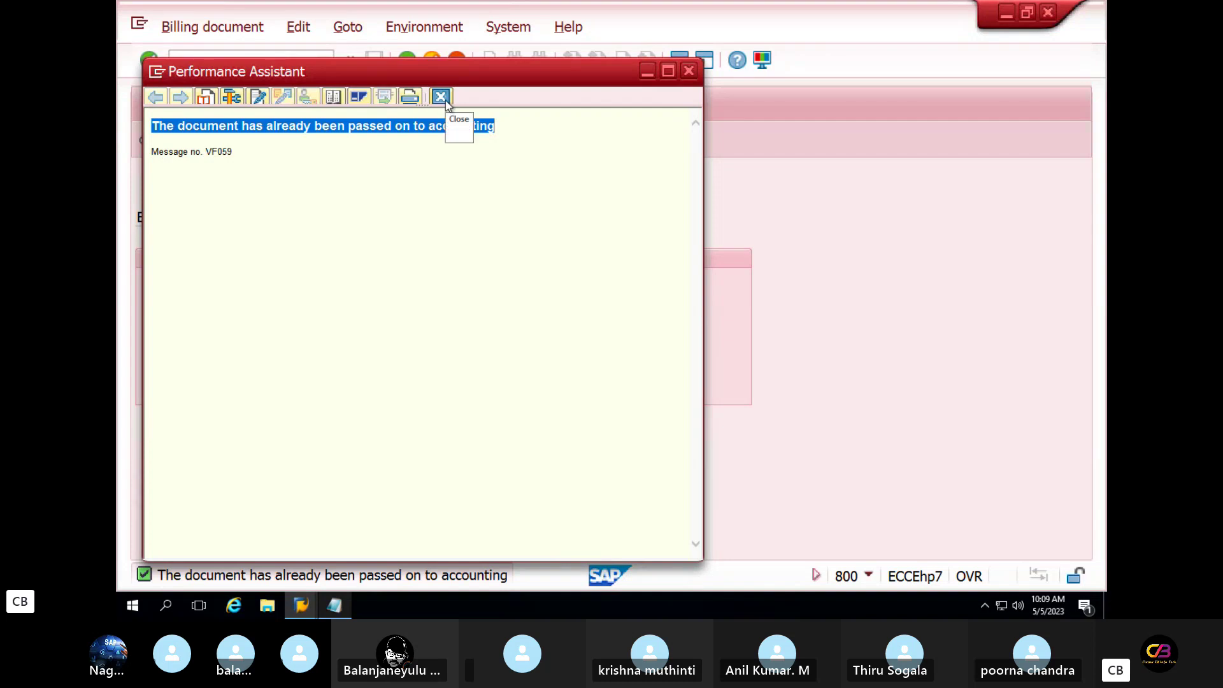
left_click(441, 97)
Step: Display the saved invoice's billing items overview and open its accounting document
left_click(242, 33)
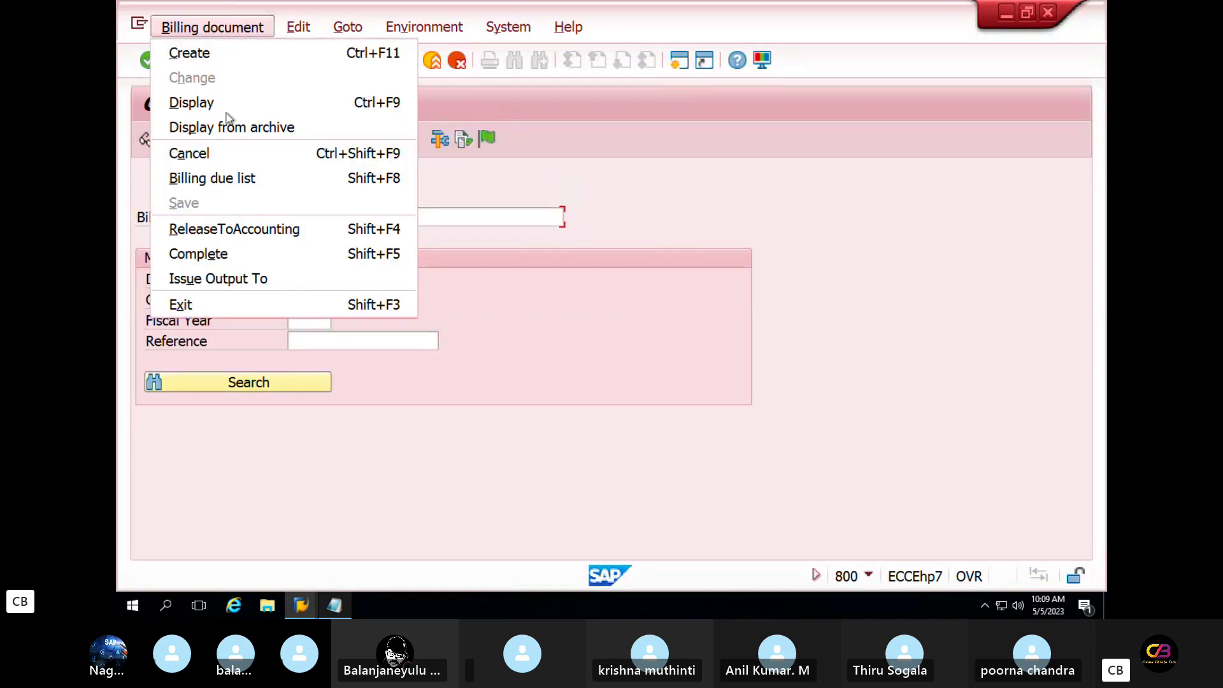
left_click(227, 105)
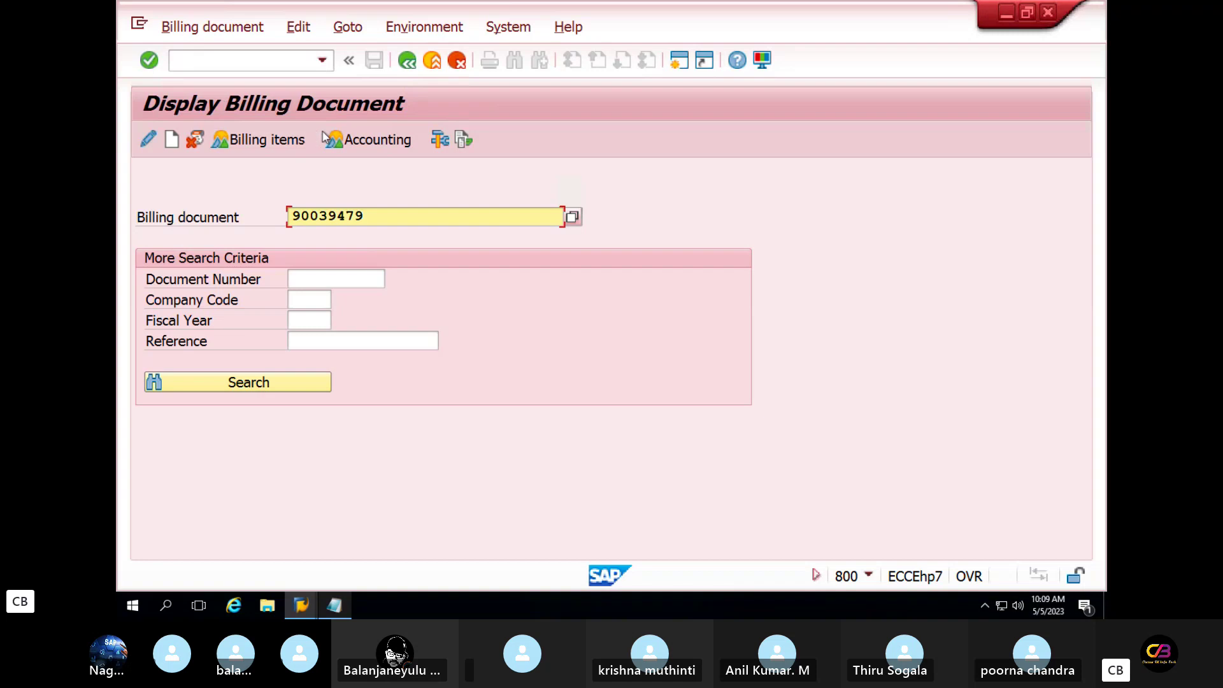
key("Return")
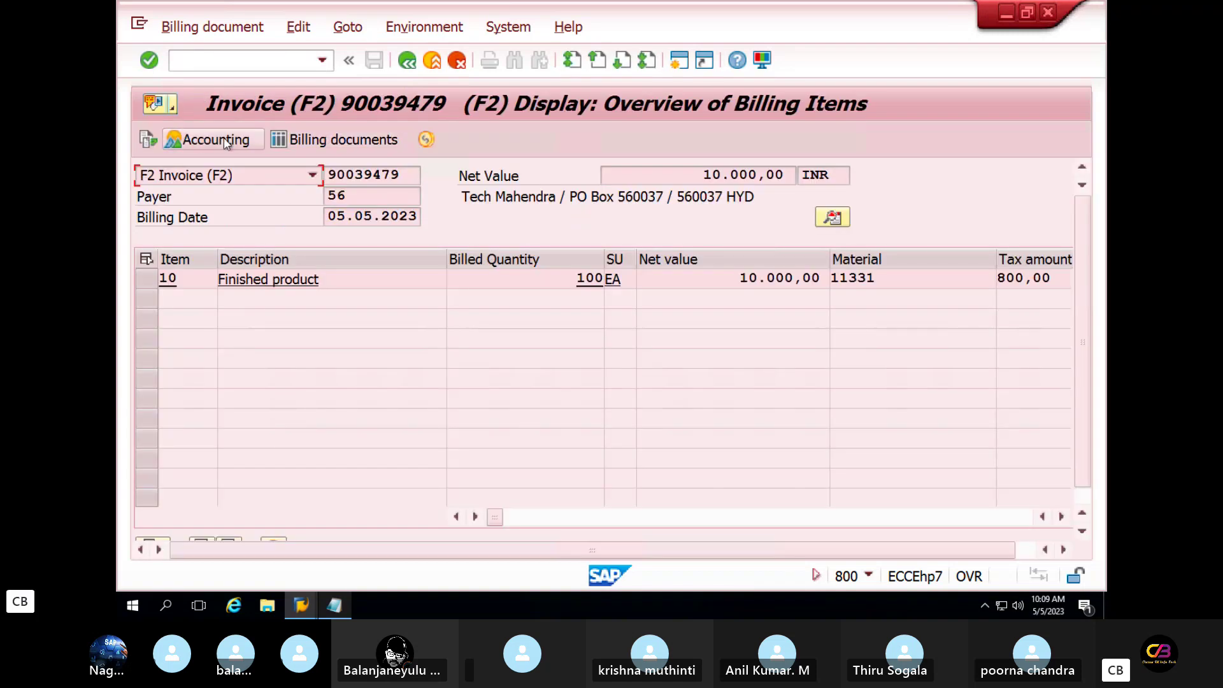
left_click(224, 141)
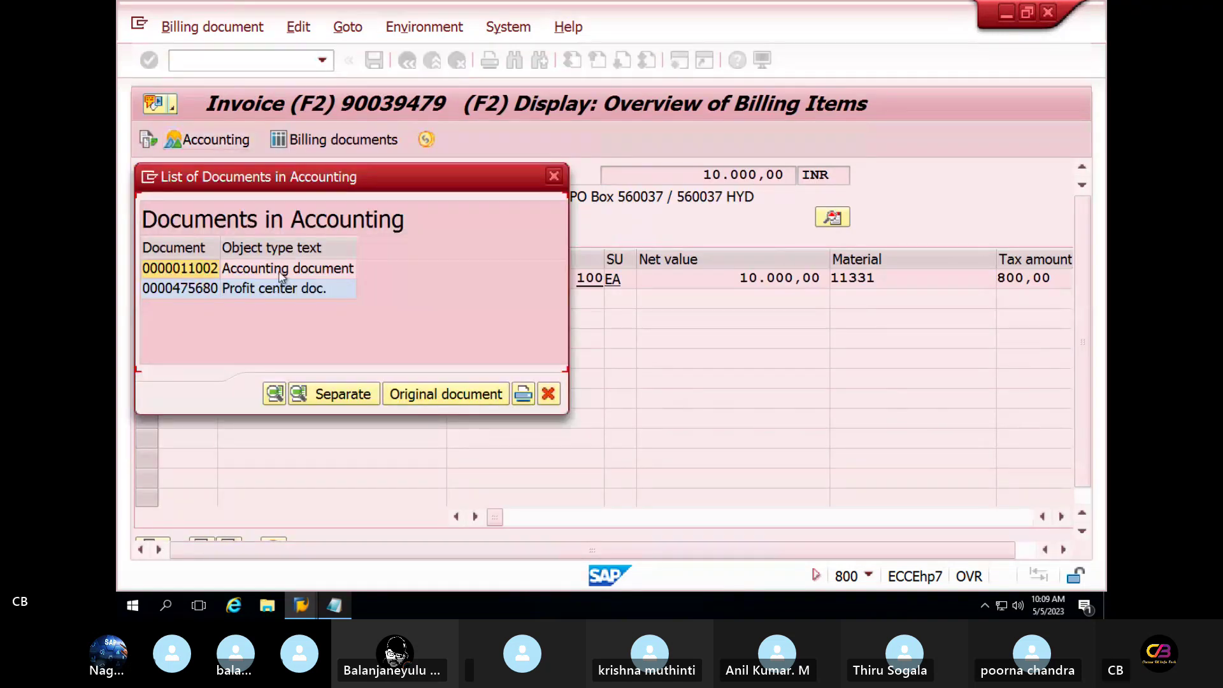
double_click(280, 269)
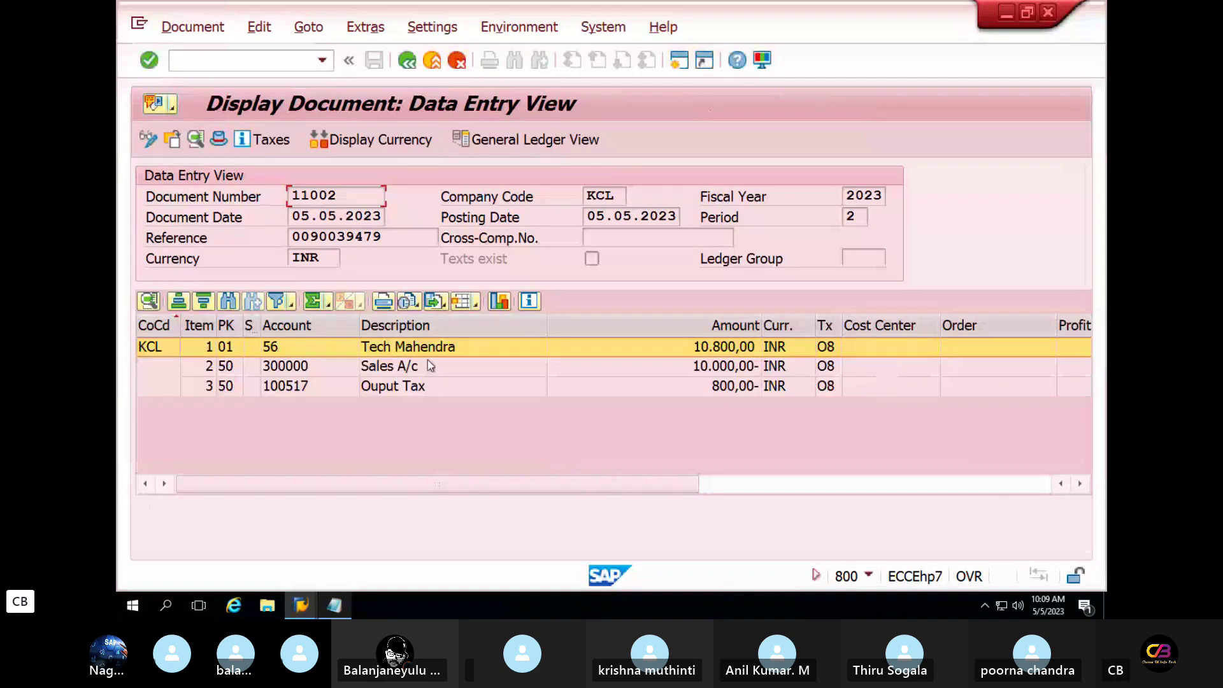
Step: Examine the Sales A/c and output tax postings with their tax code, and check the document notes in Notepad
left_click(435, 368)
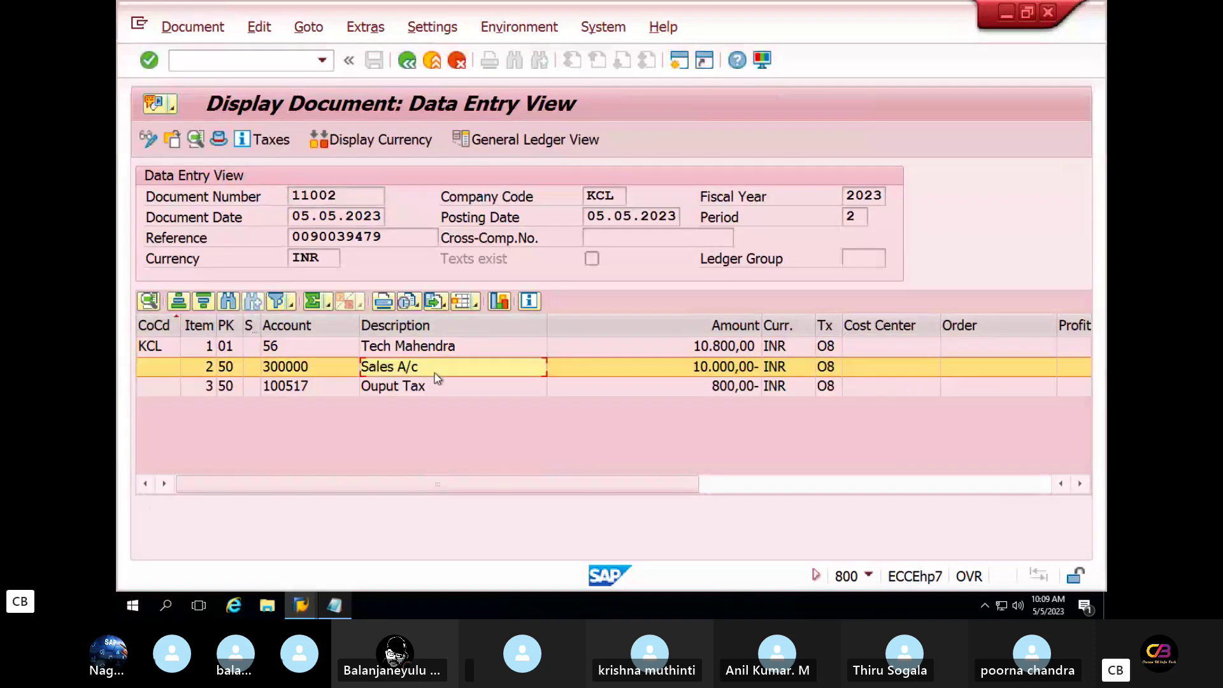
left_click(429, 392)
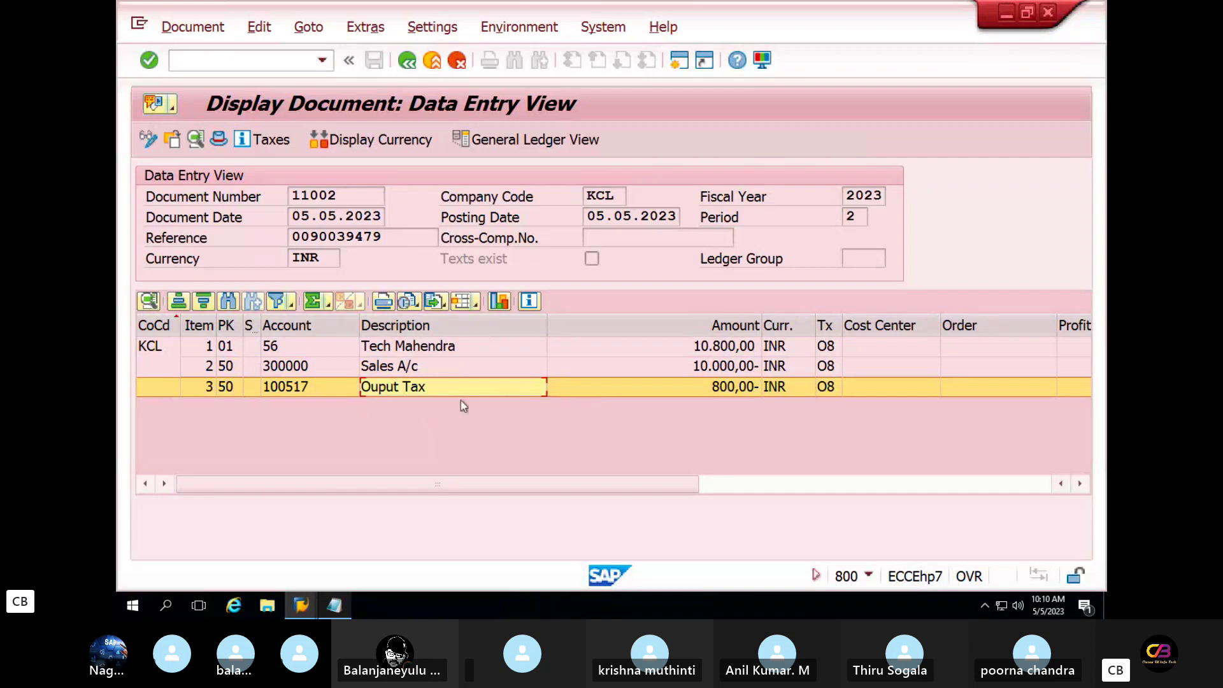
left_click(832, 387)
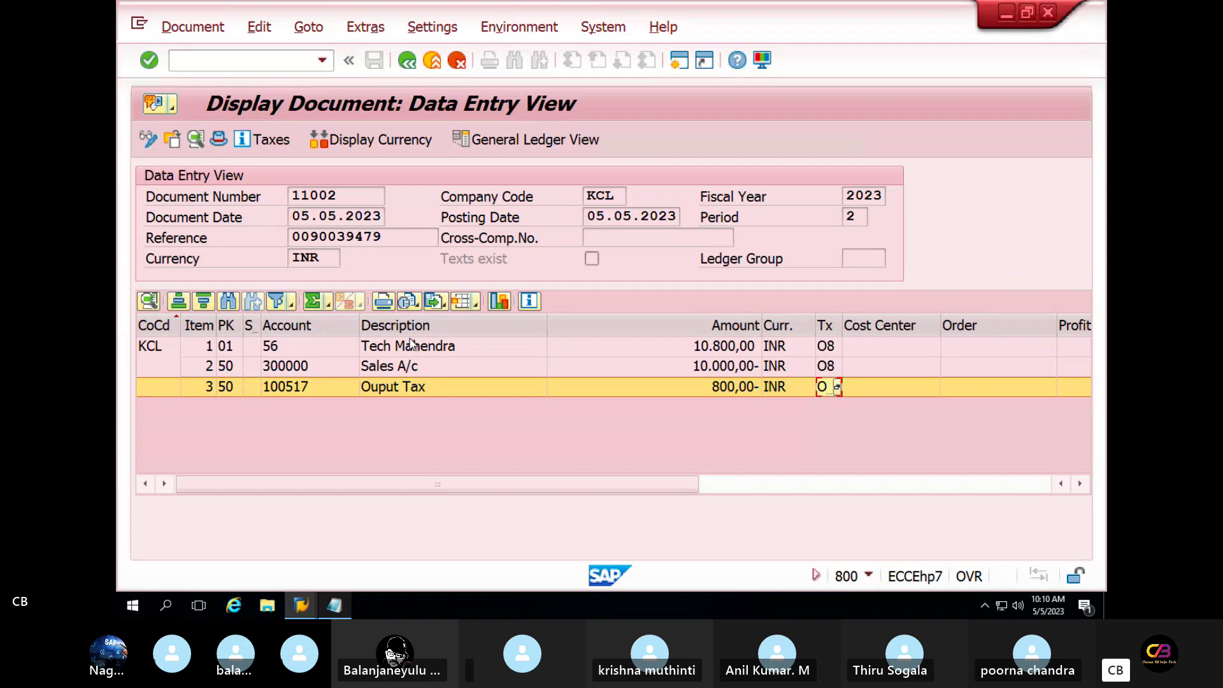
key("alt+Tab")
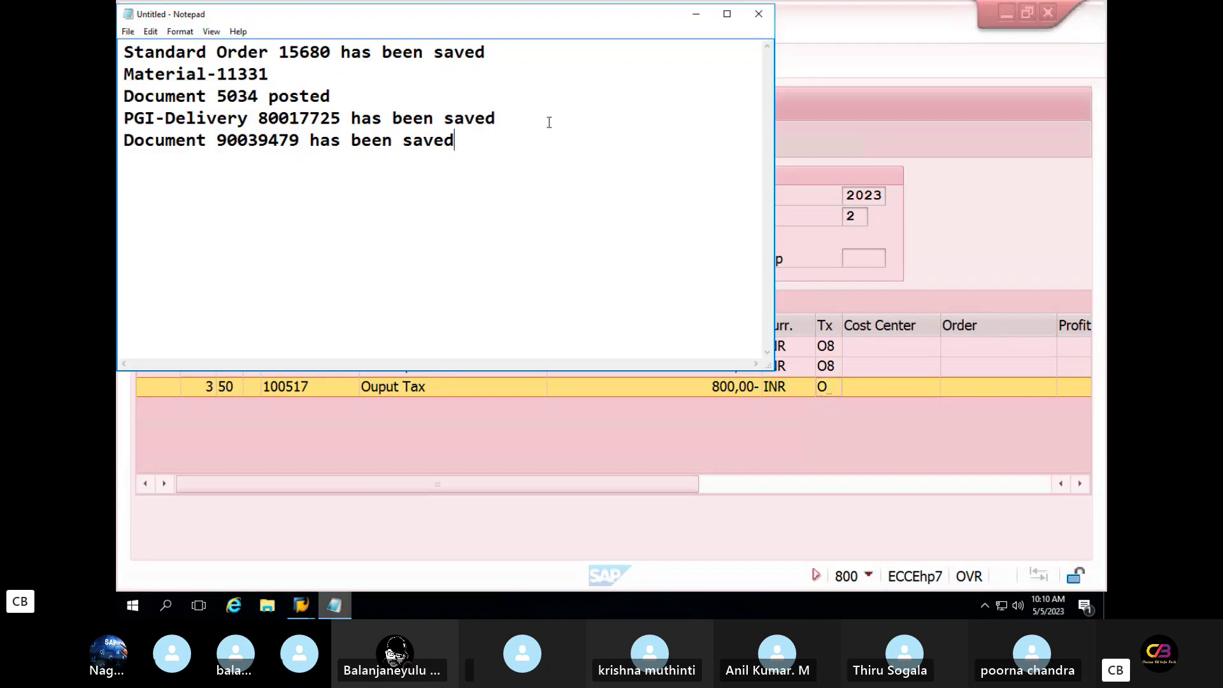
left_click(697, 17)
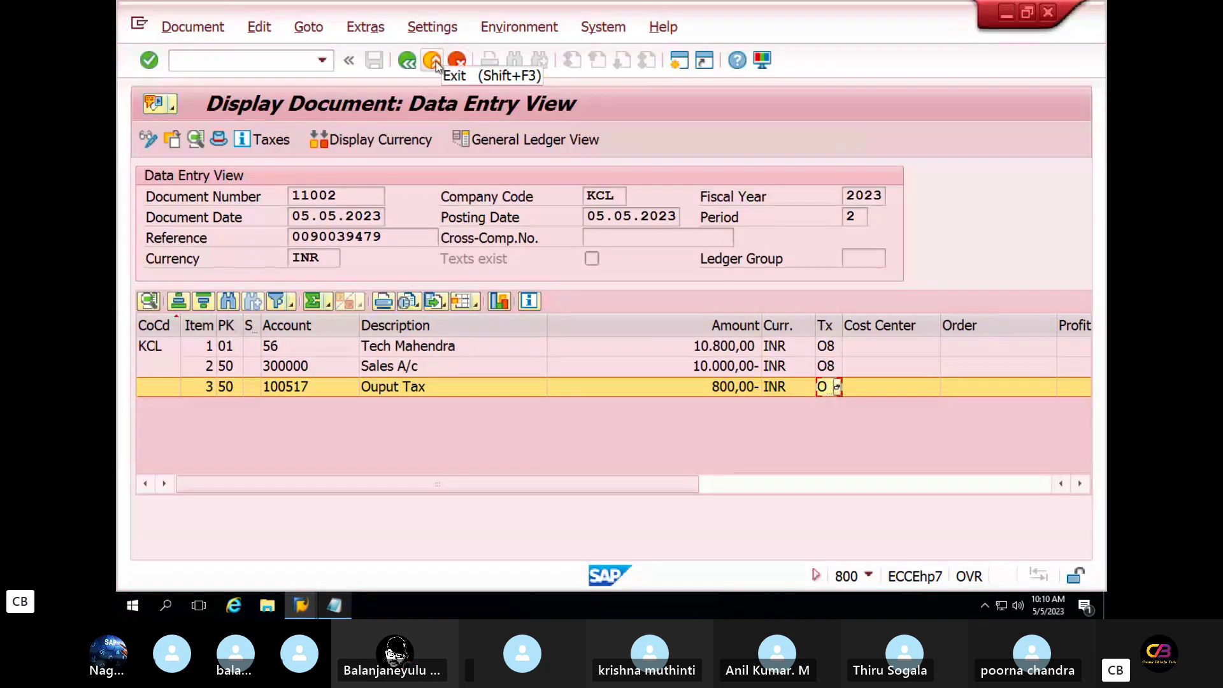
Step: Open a new SAP session and list the invoiced customer's open line items in company code KCL with transaction FBL5N
left_click(679, 59)
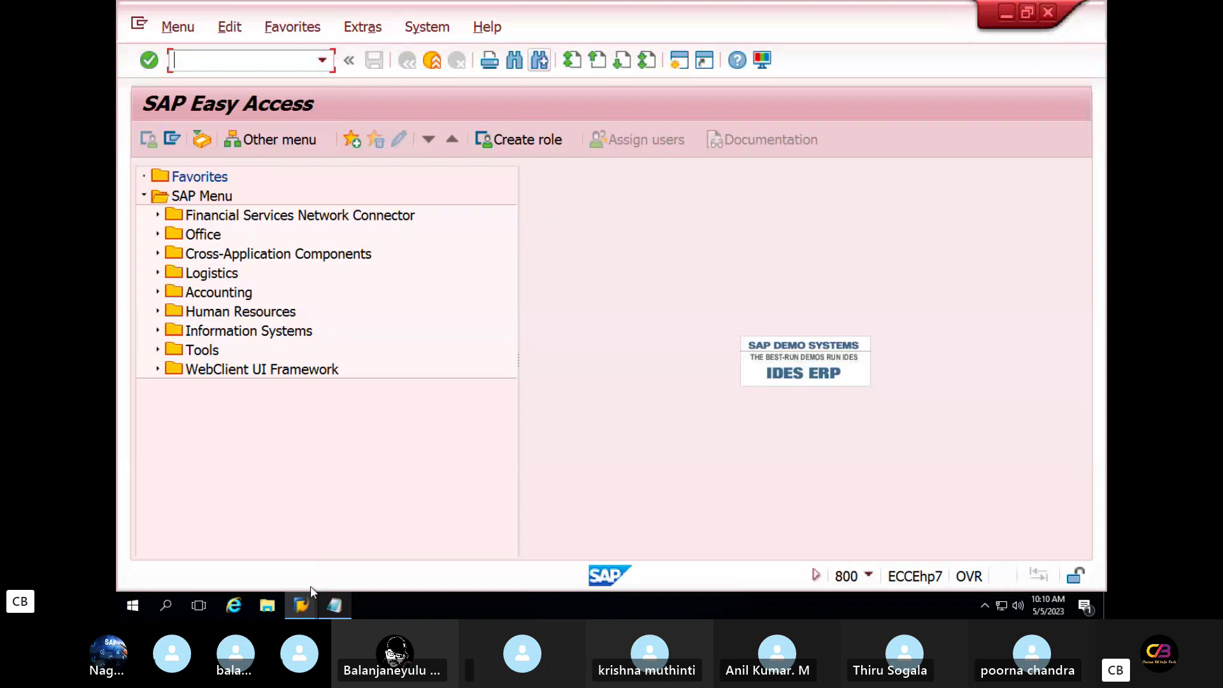
type("fbl")
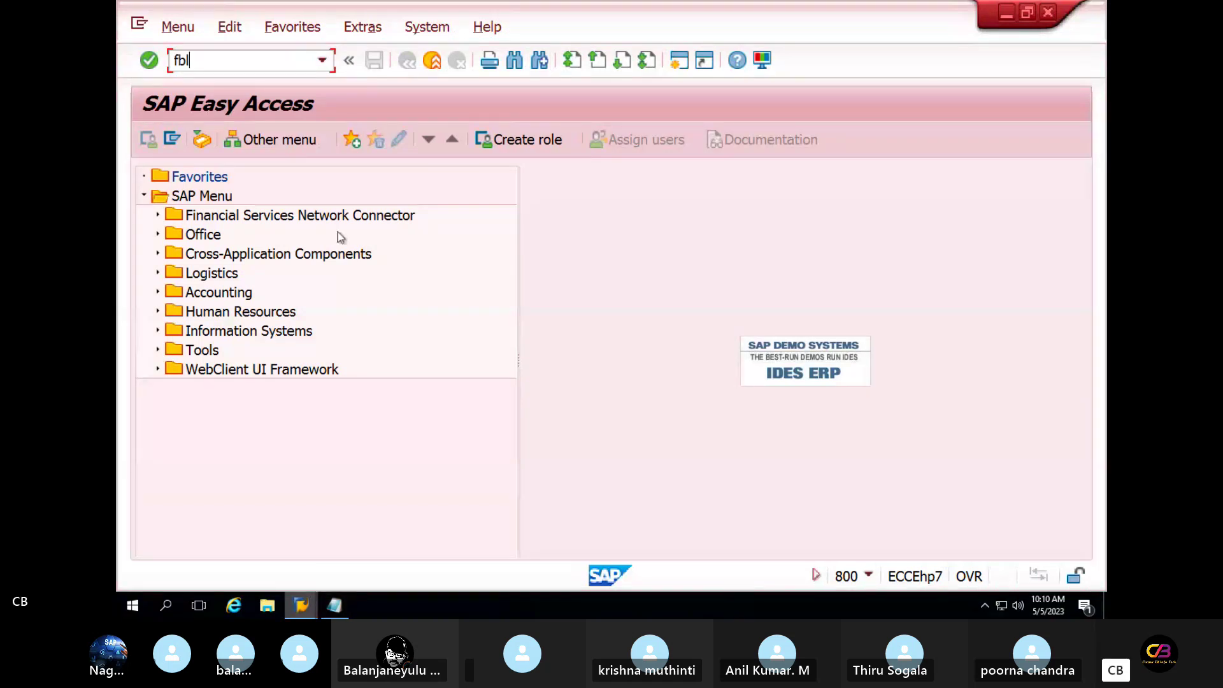
type("5n")
key("Return")
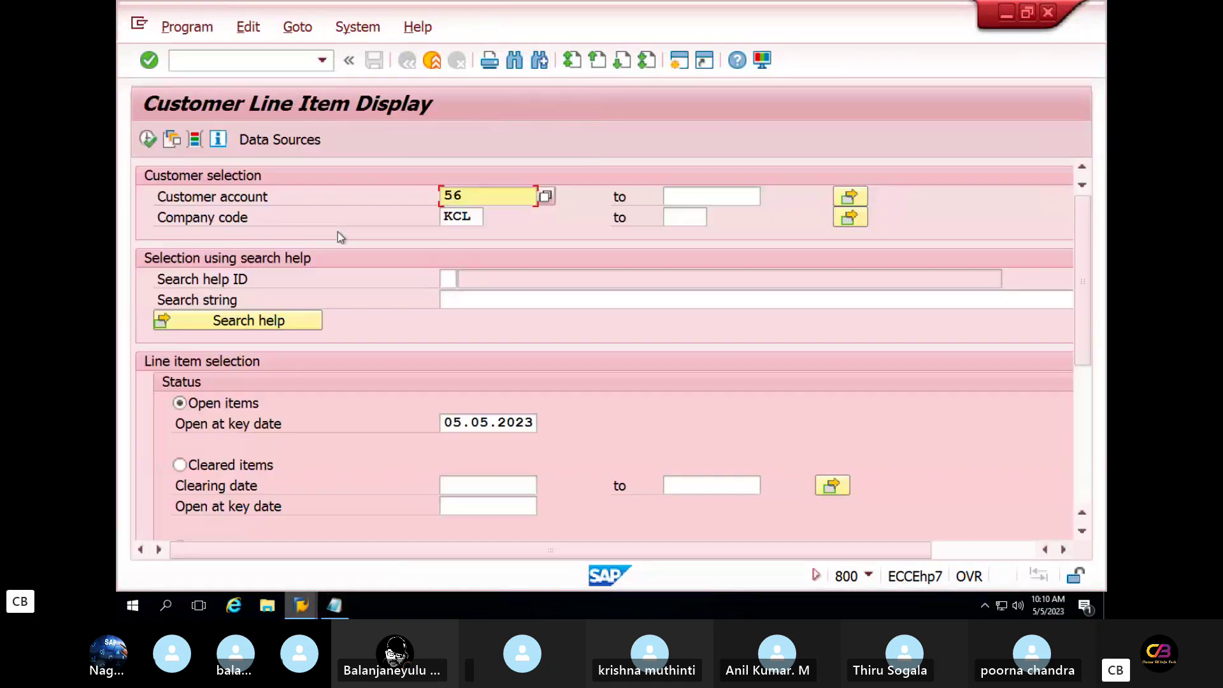
left_click(148, 140)
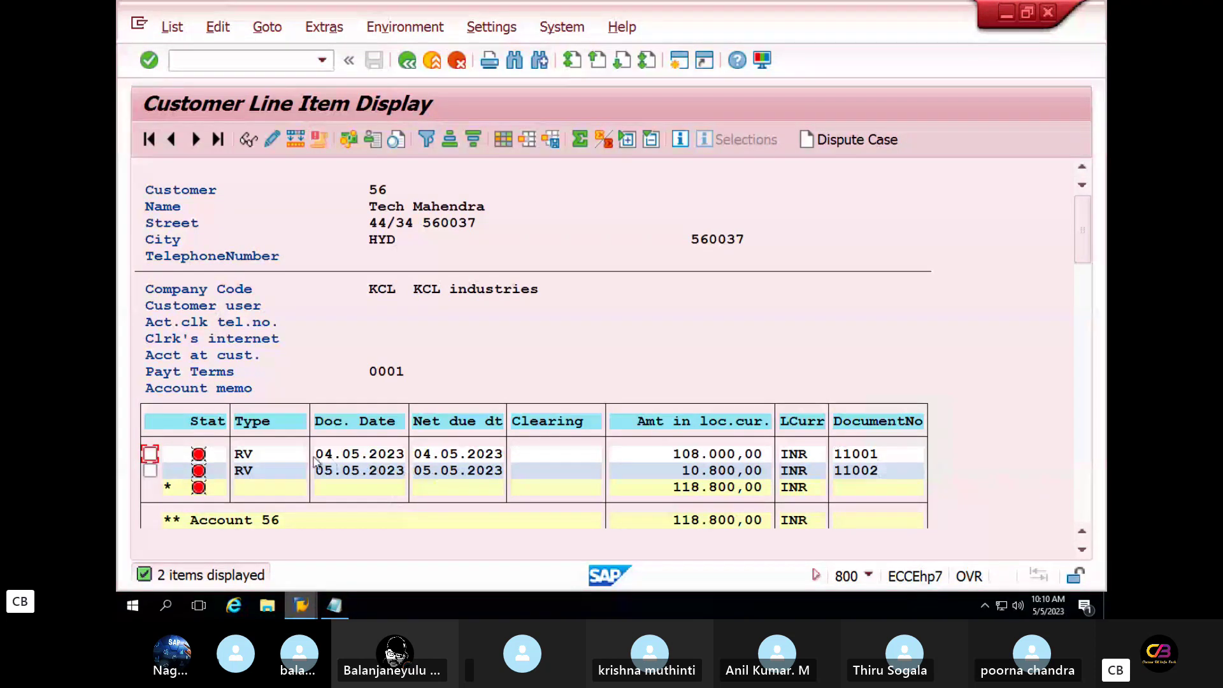
Step: Display the accounting document of the customer's line item dated 05.05.2023 and open its document header
left_click(251, 454)
left_click(252, 471)
left_click(437, 471)
left_click(150, 471)
left_click(248, 139)
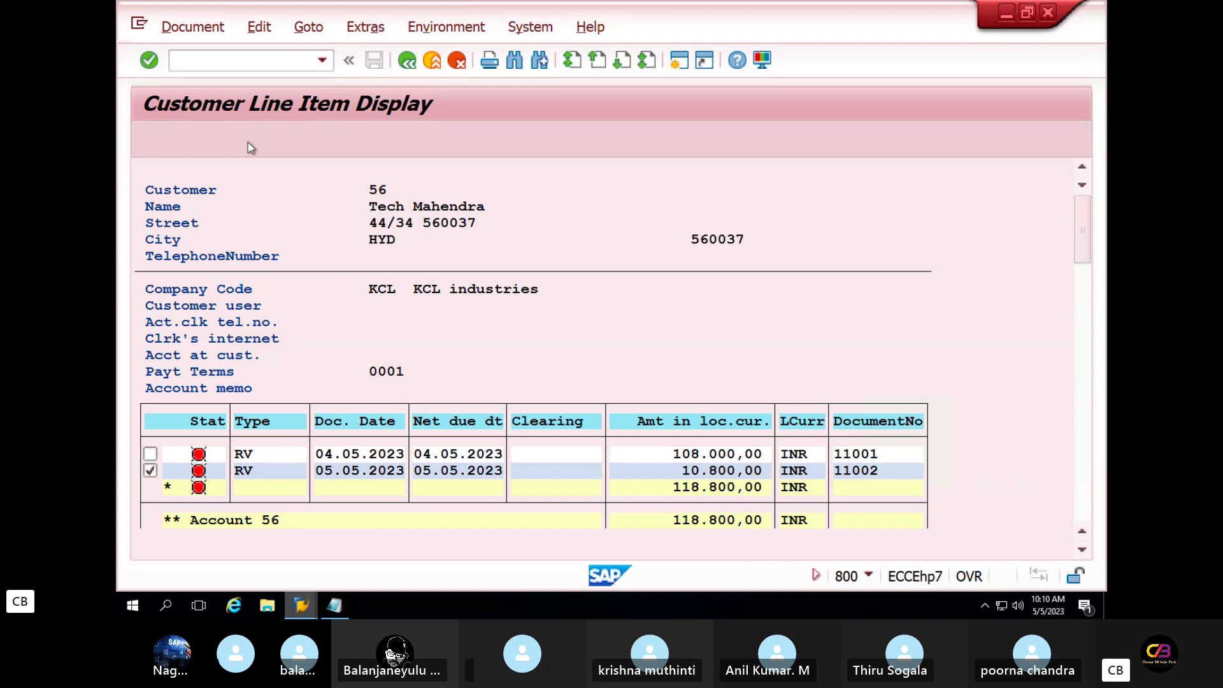
left_click(195, 144)
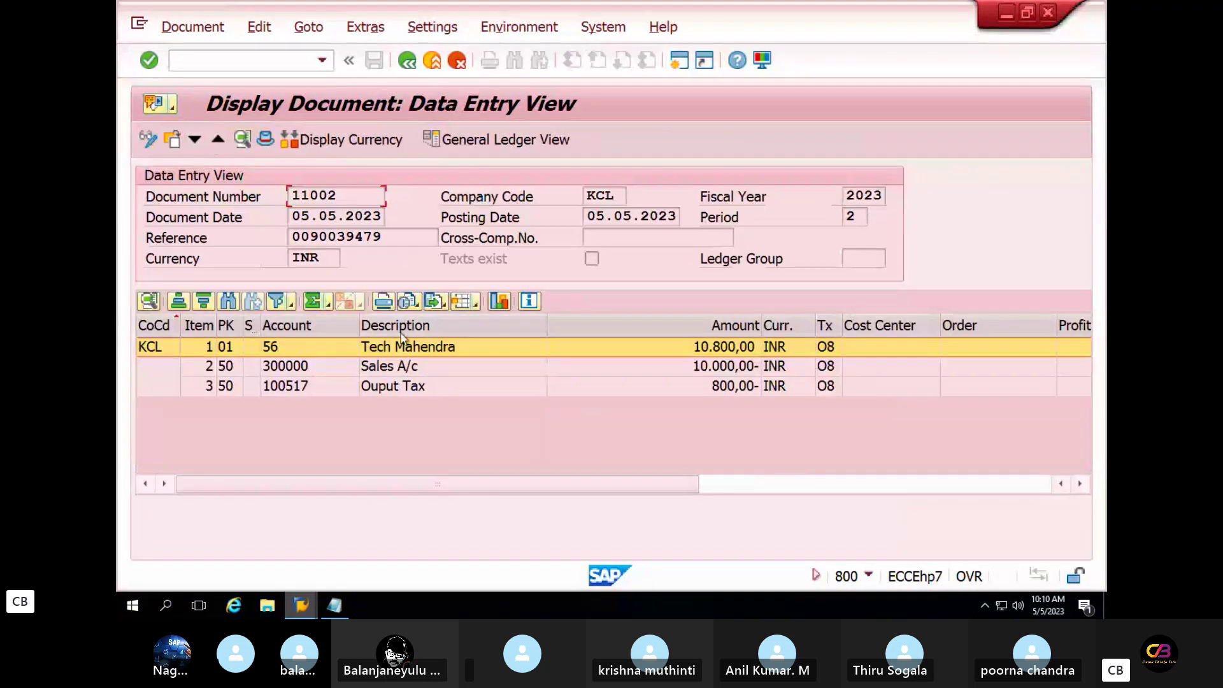
left_click(267, 140)
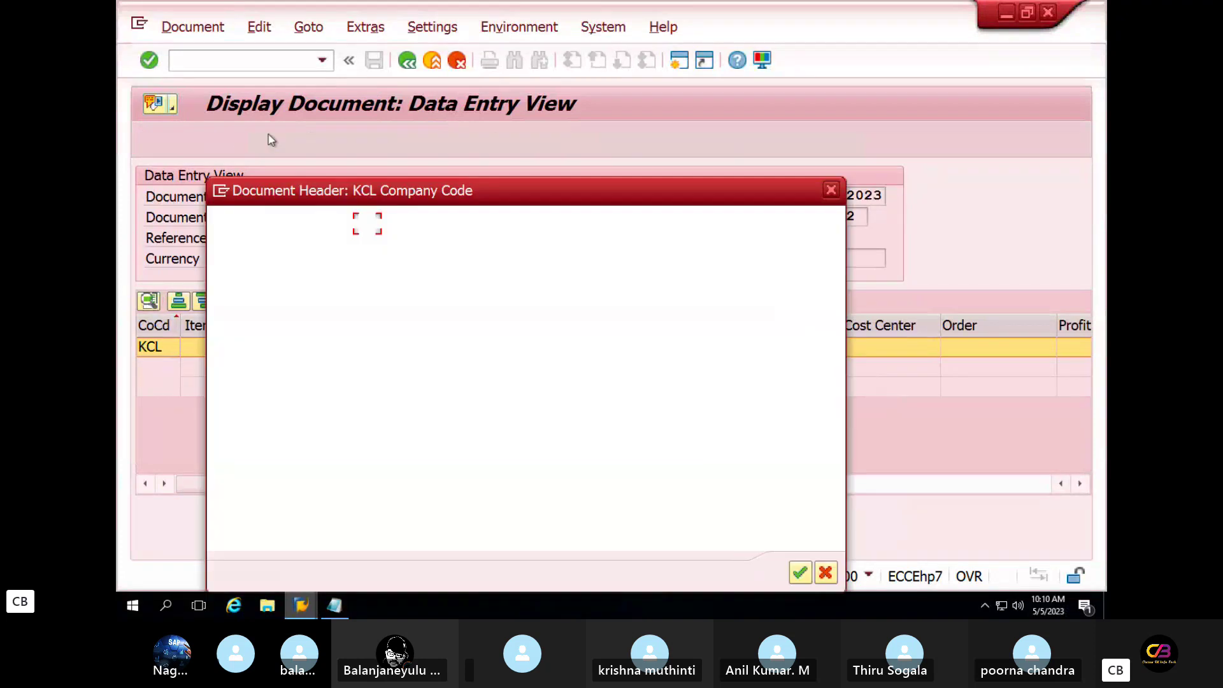
Step: Check the document type in the header, and display the customer line item with its payment terms
double_click(355, 221)
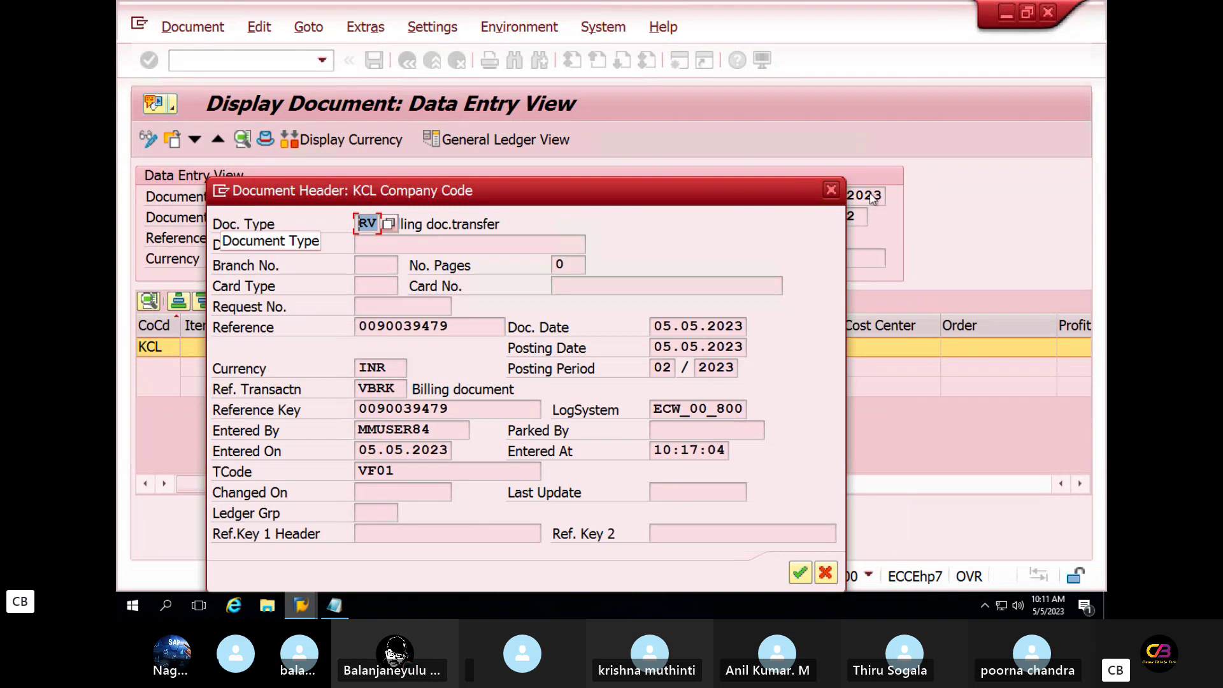
left_click(830, 190)
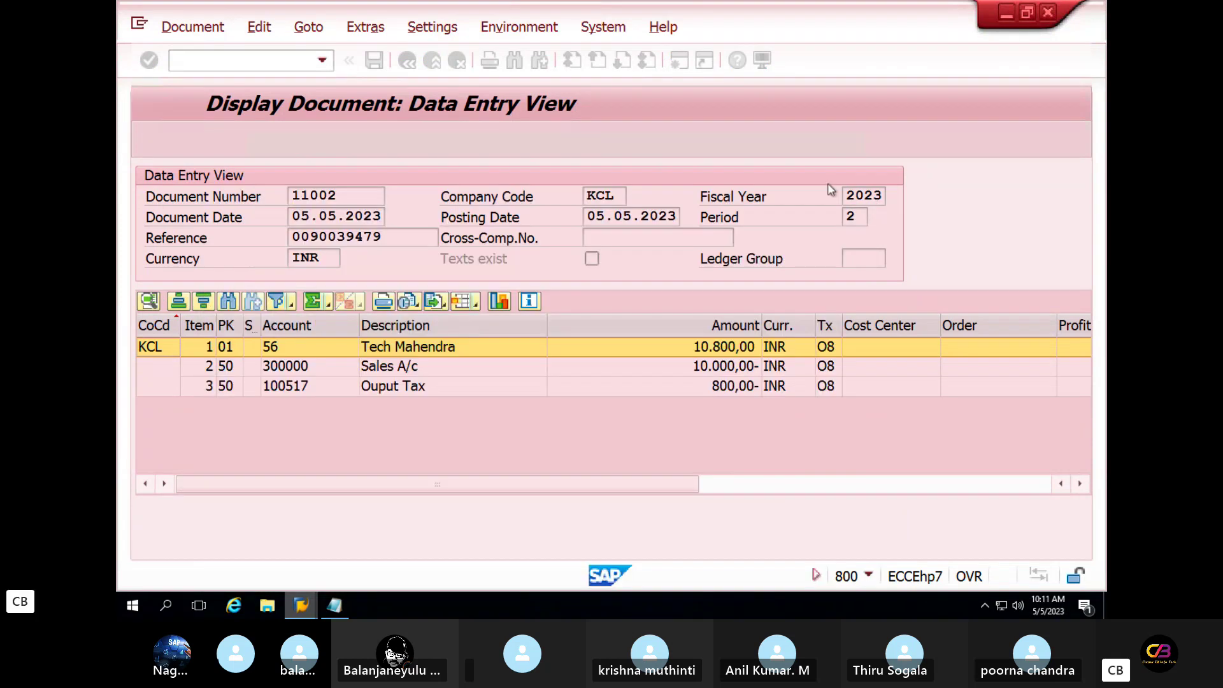
left_click(331, 354)
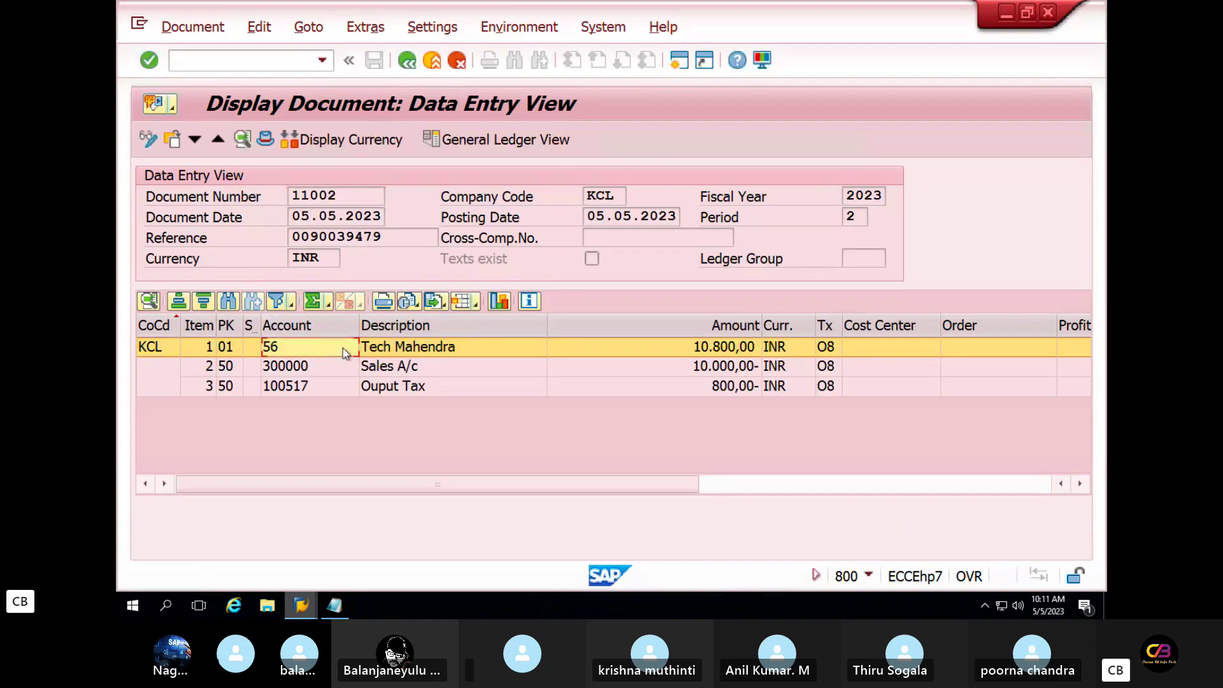
double_click(342, 348)
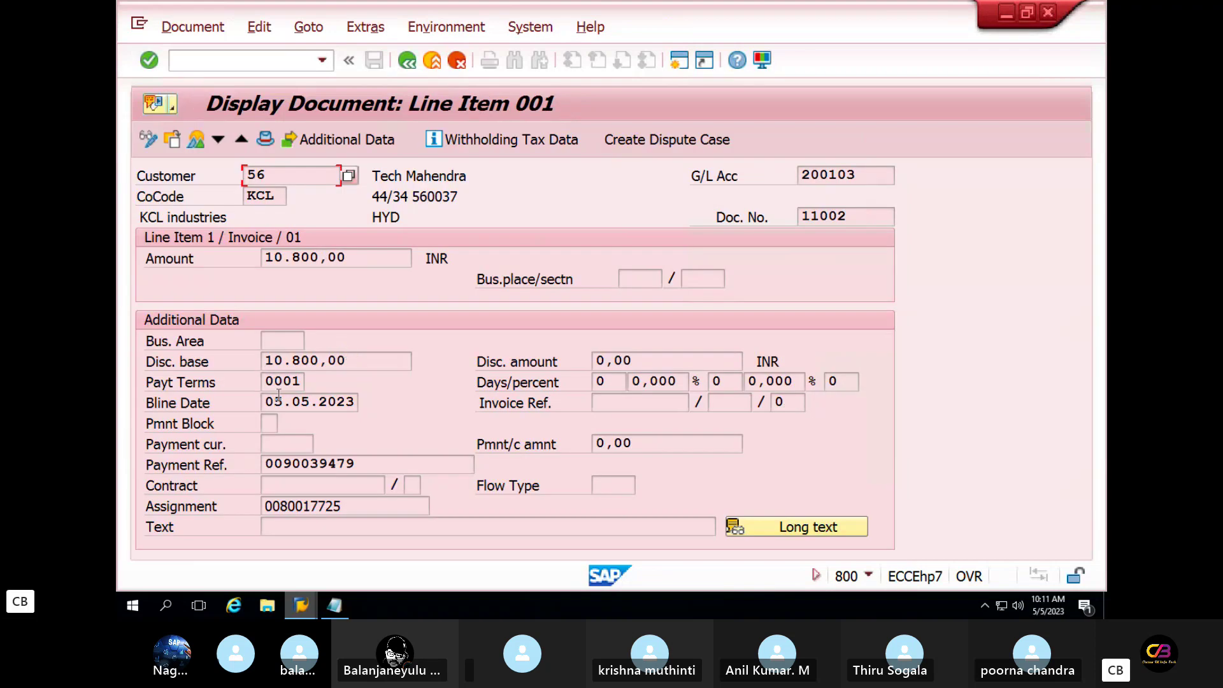
double_click(305, 380)
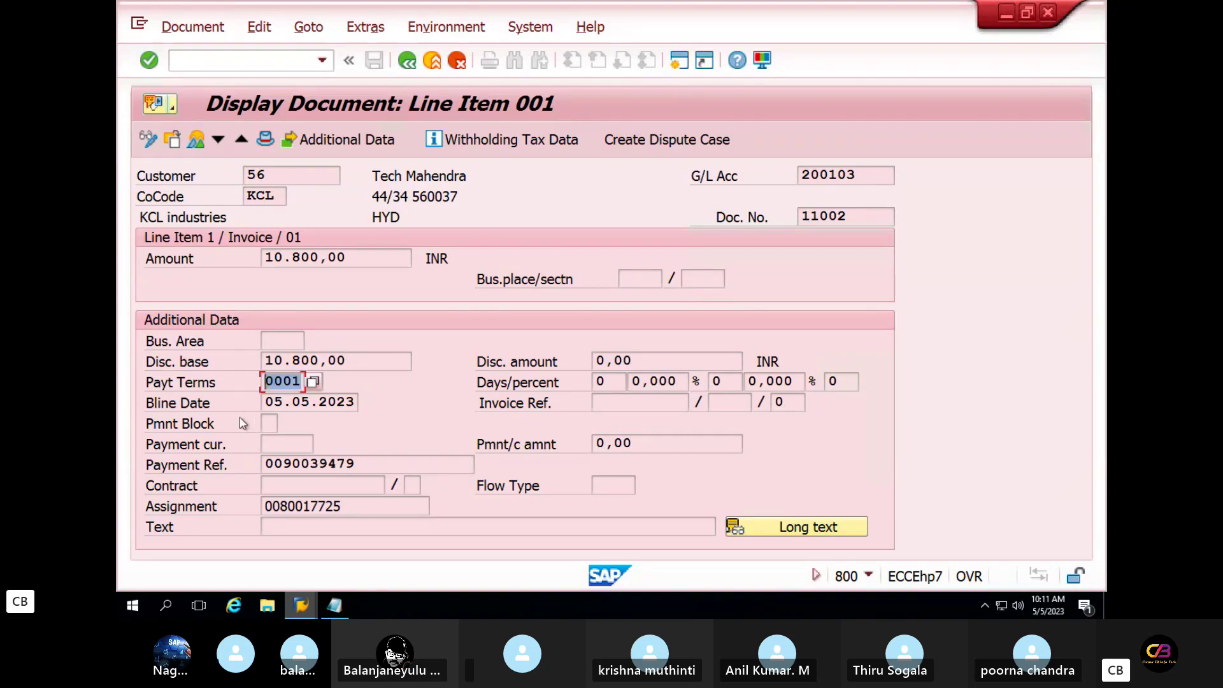
Step: Open the payment program configuration with transaction FBZP
left_click(679, 61)
left_click(761, 444)
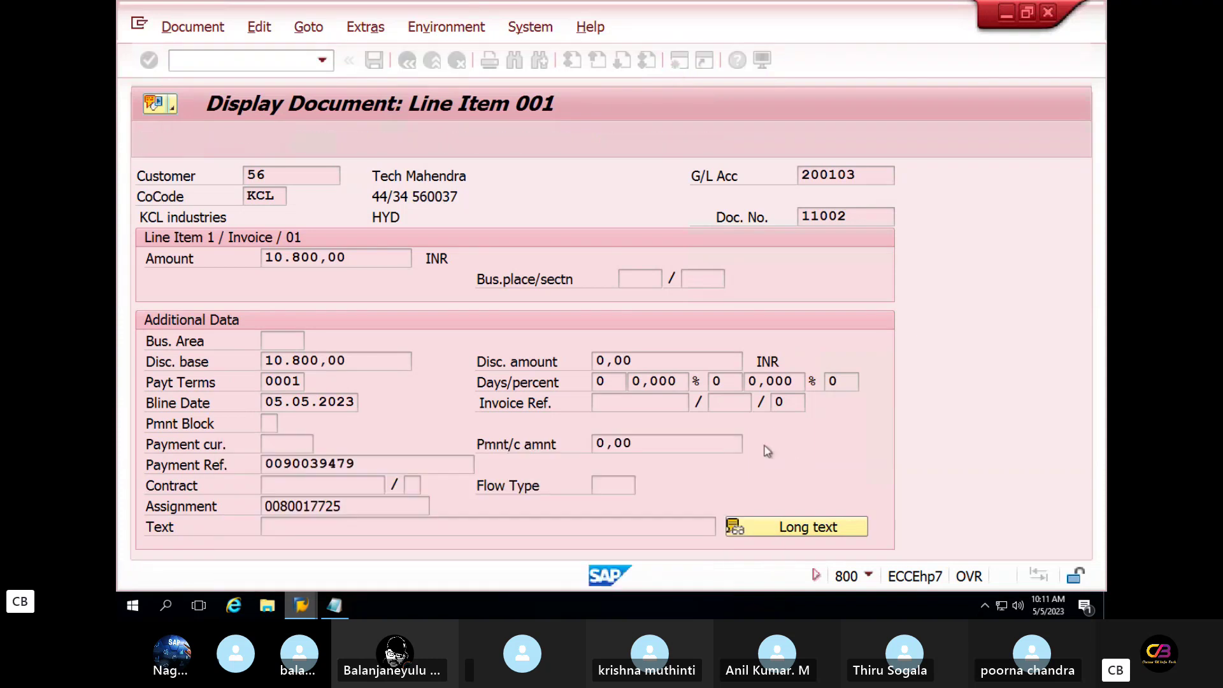
left_click(245, 62)
type("/nfb")
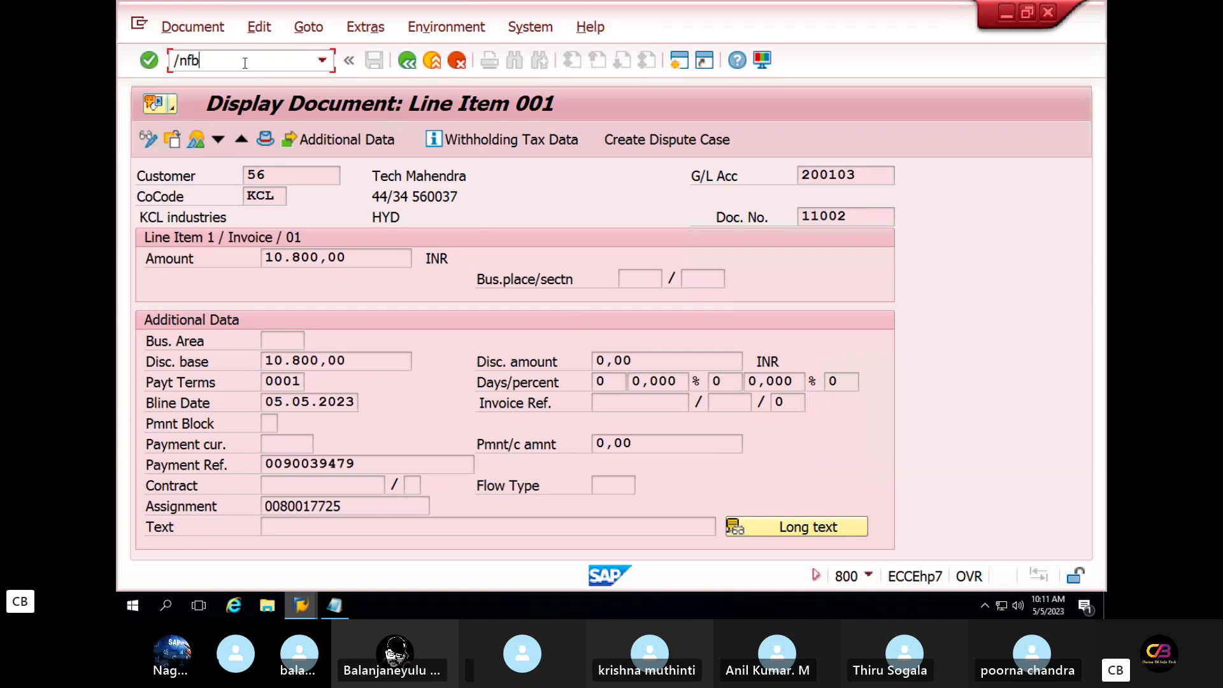
type("zp")
key("Return")
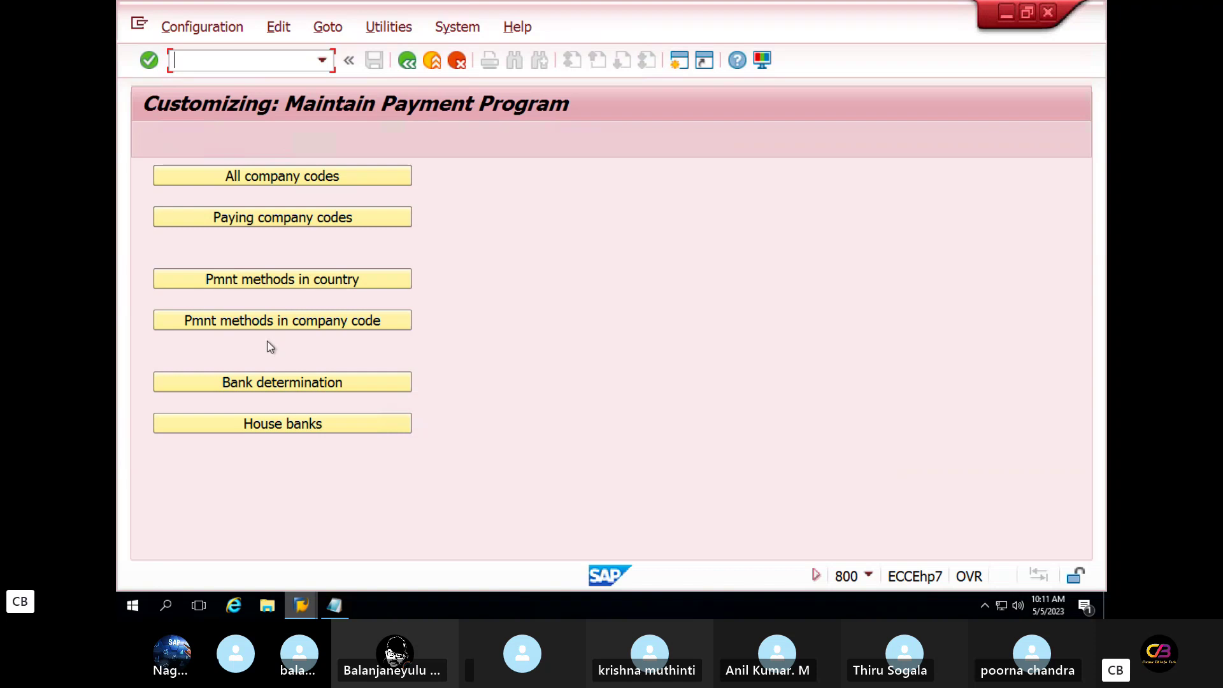
Step: Examine the bank determination ranking order for paying company code KCL and return to the payment program overview
left_click(285, 381)
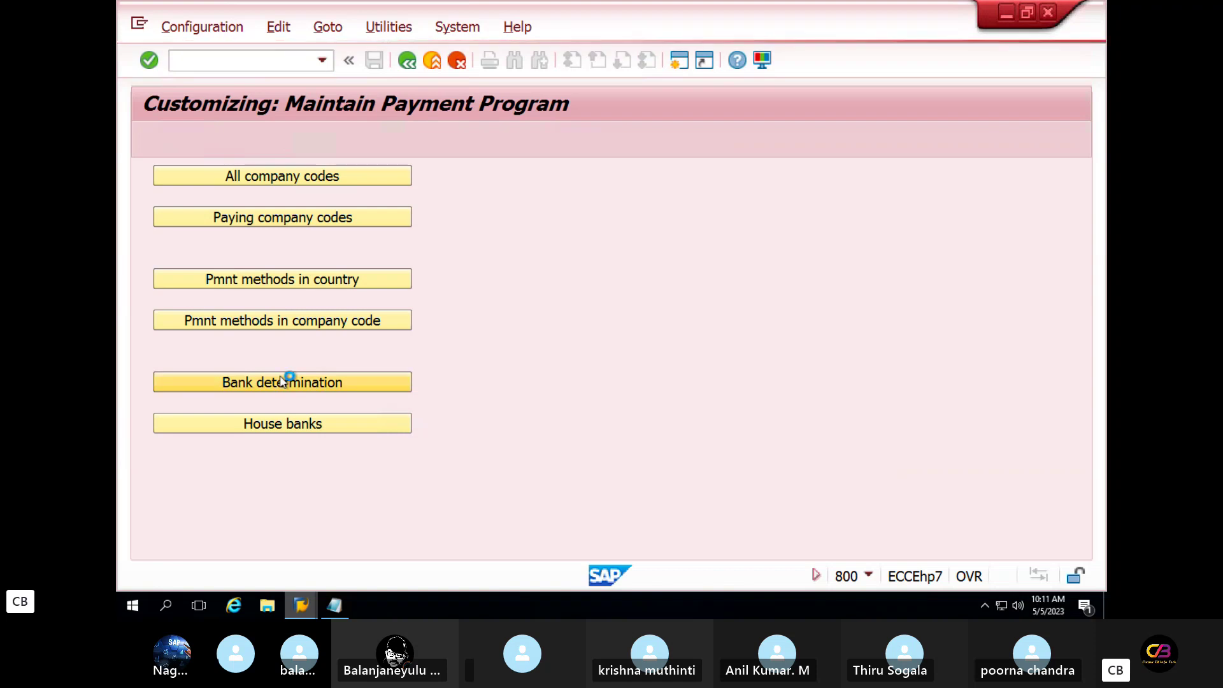
left_click(615, 546)
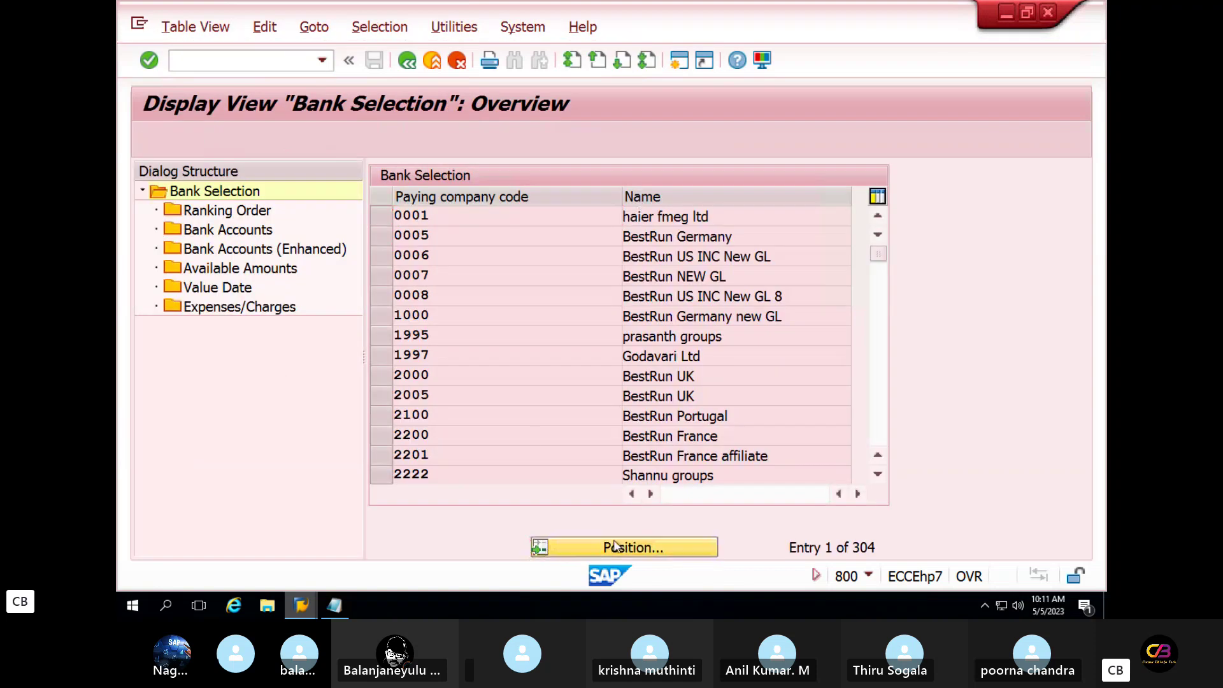
type("KCL")
key("Return")
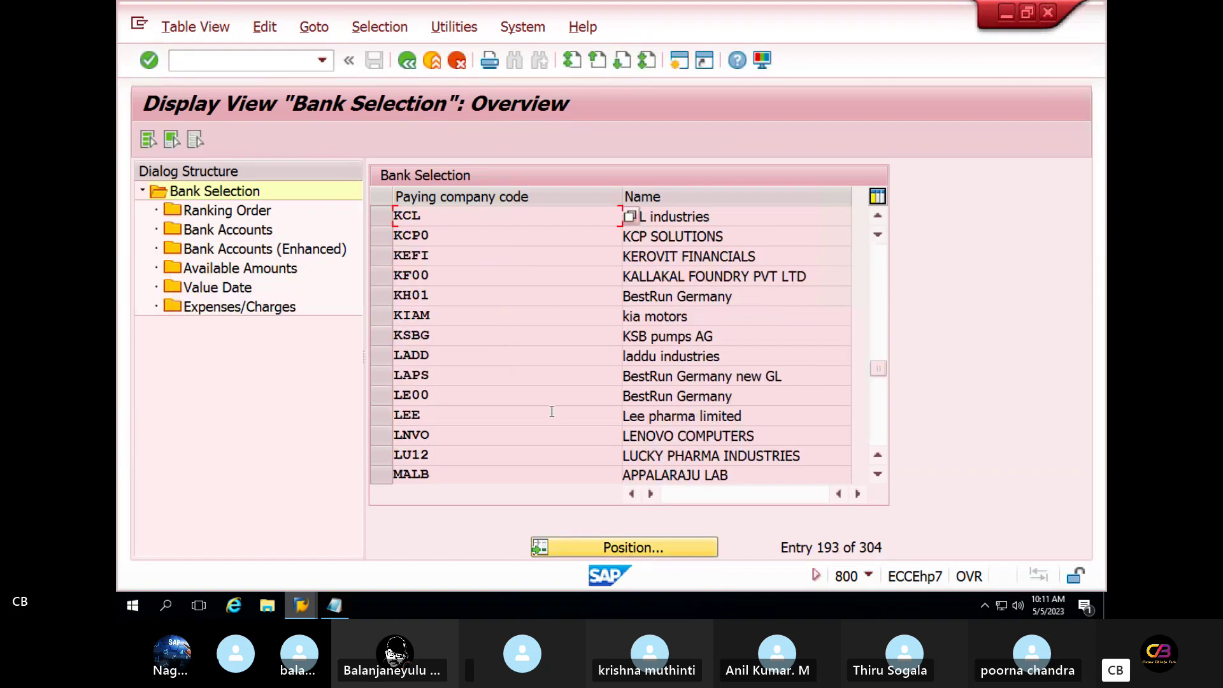
double_click(209, 212)
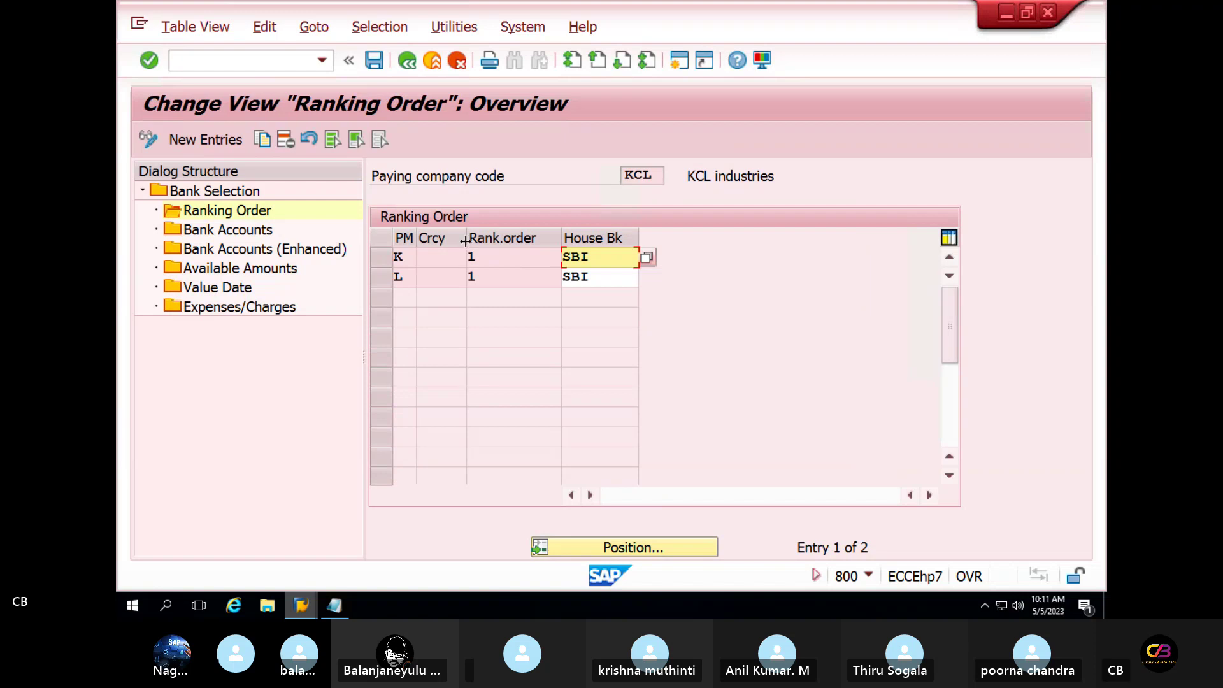
left_click_drag(497, 257, 465, 255)
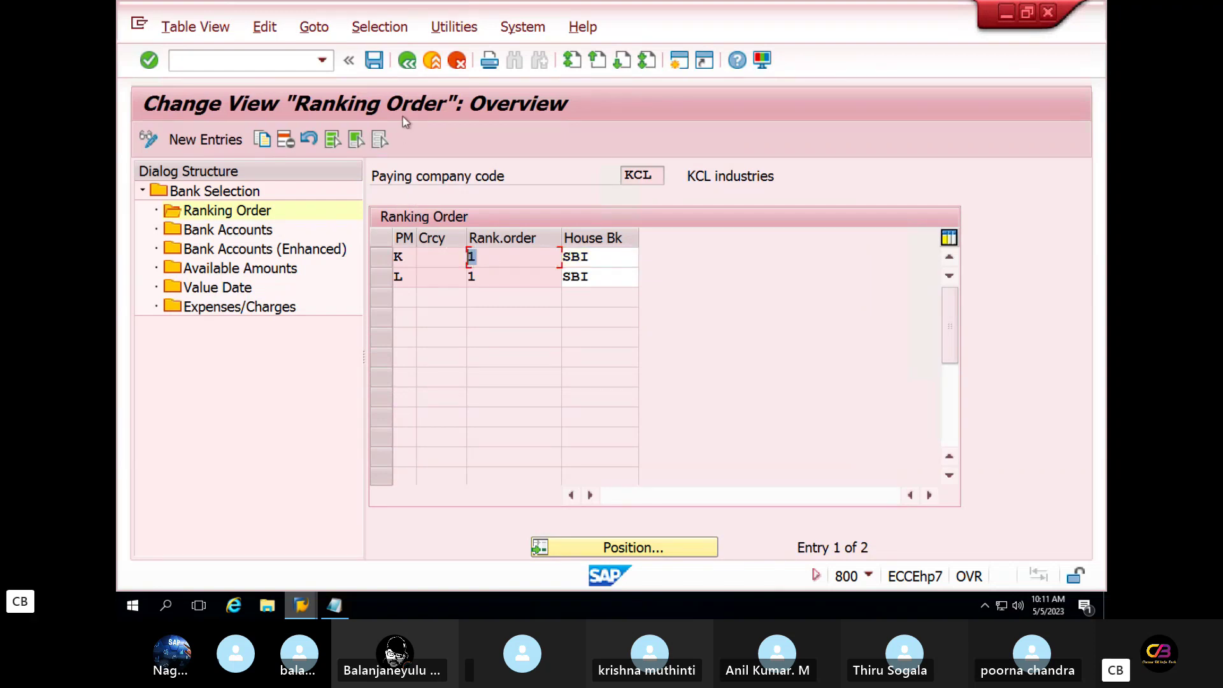
left_click(406, 61)
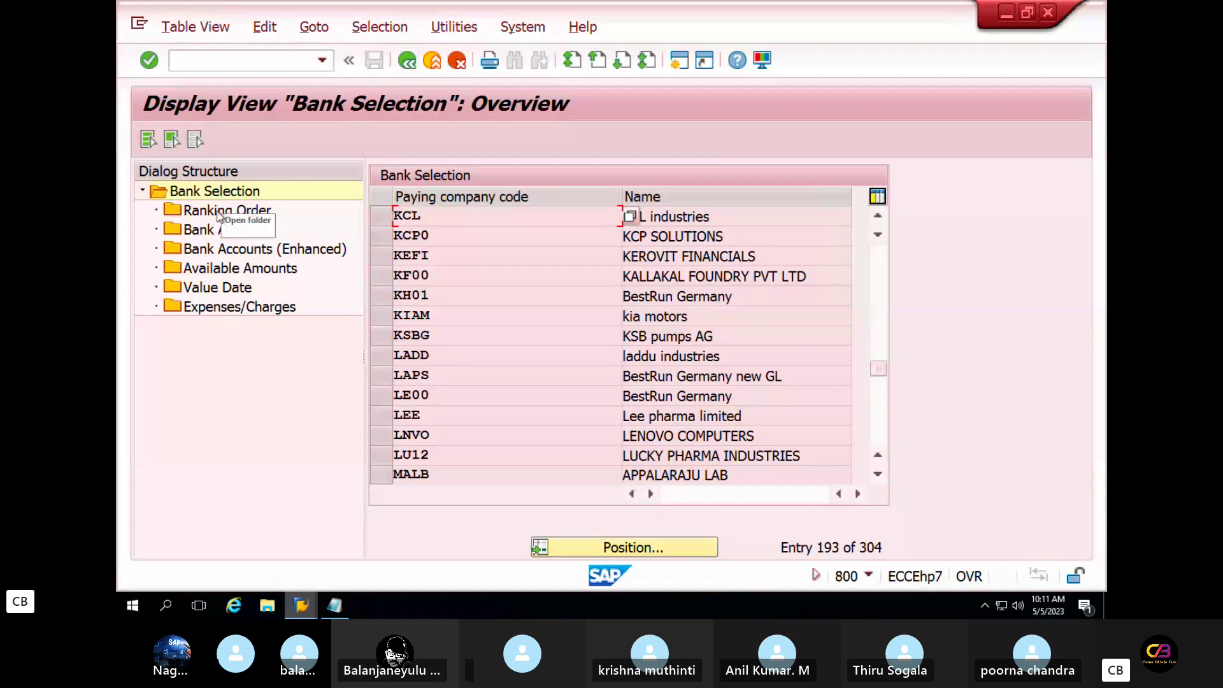
left_click(406, 61)
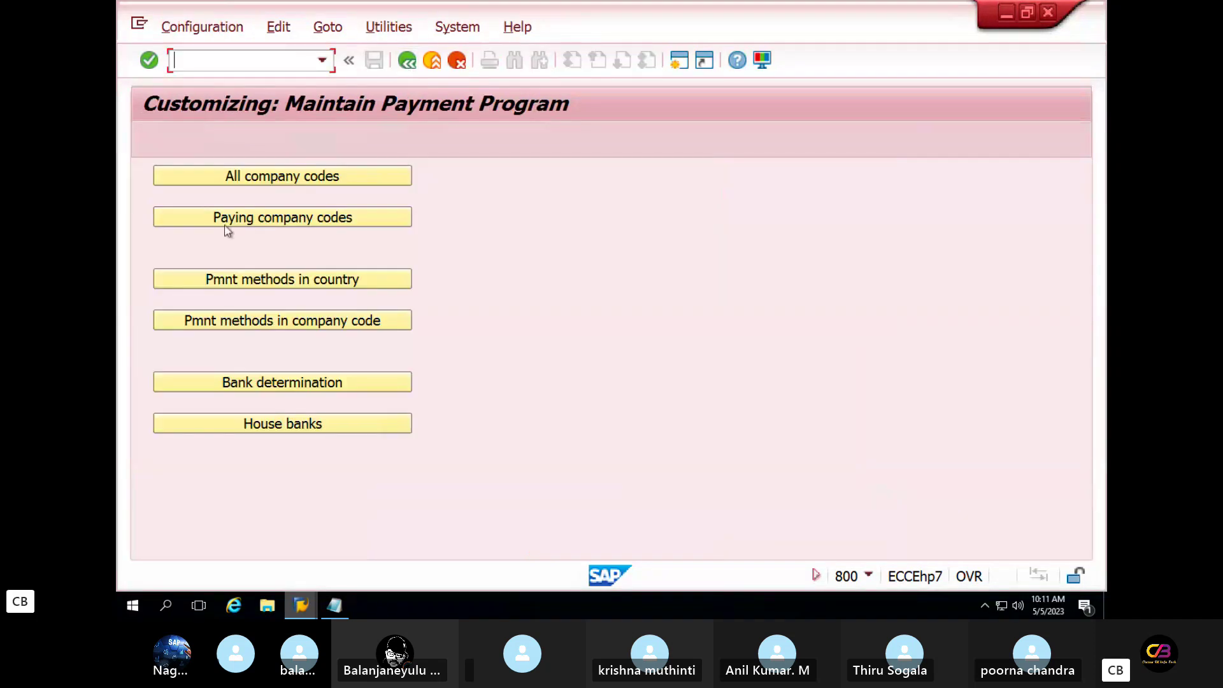
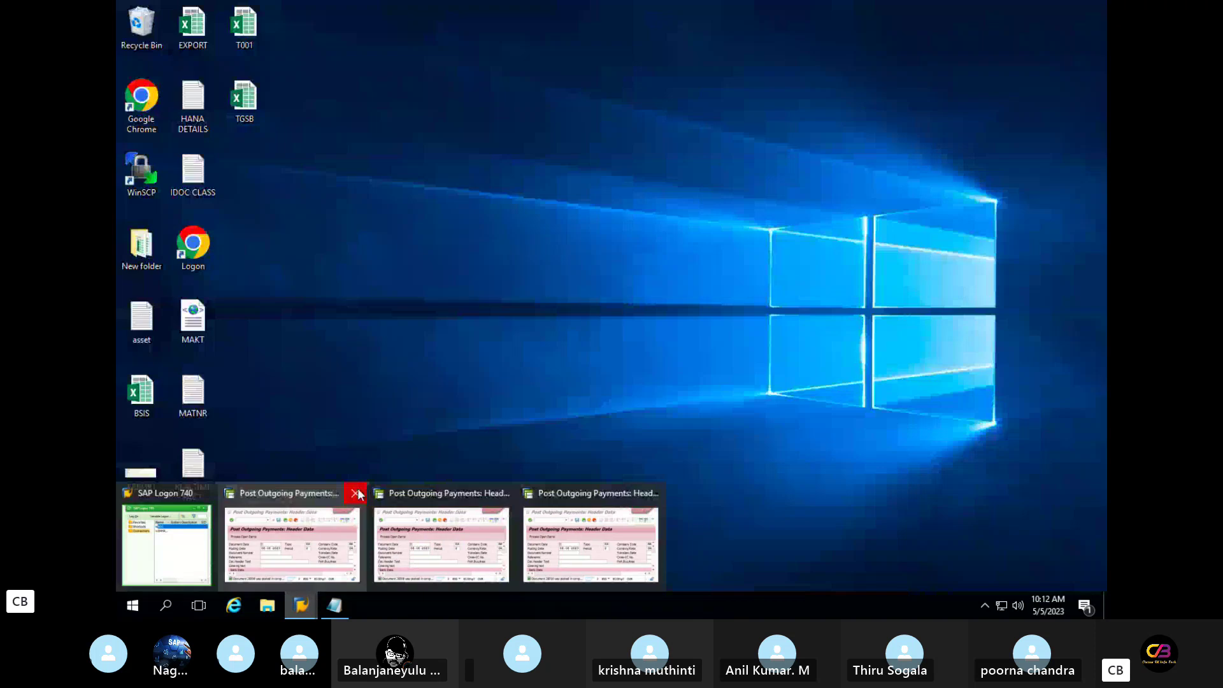
Step: Close the surplus Post Outgoing Payments sessions, leaving one session open
left_click(355, 494)
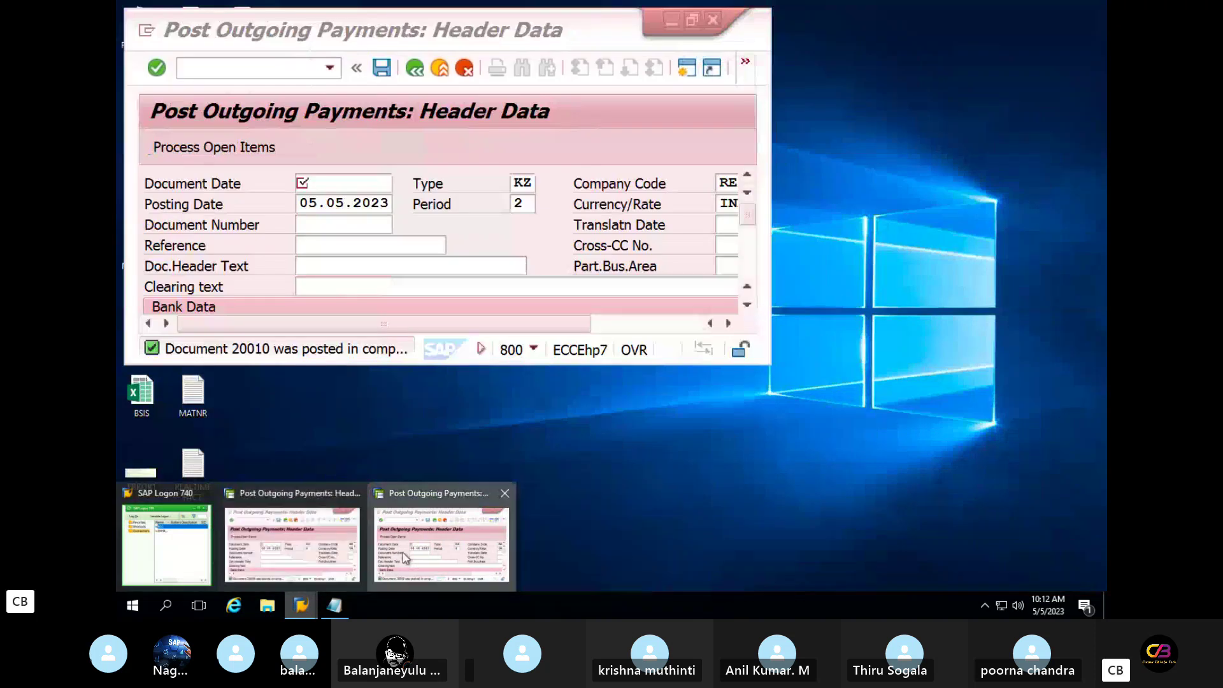
left_click(440, 541)
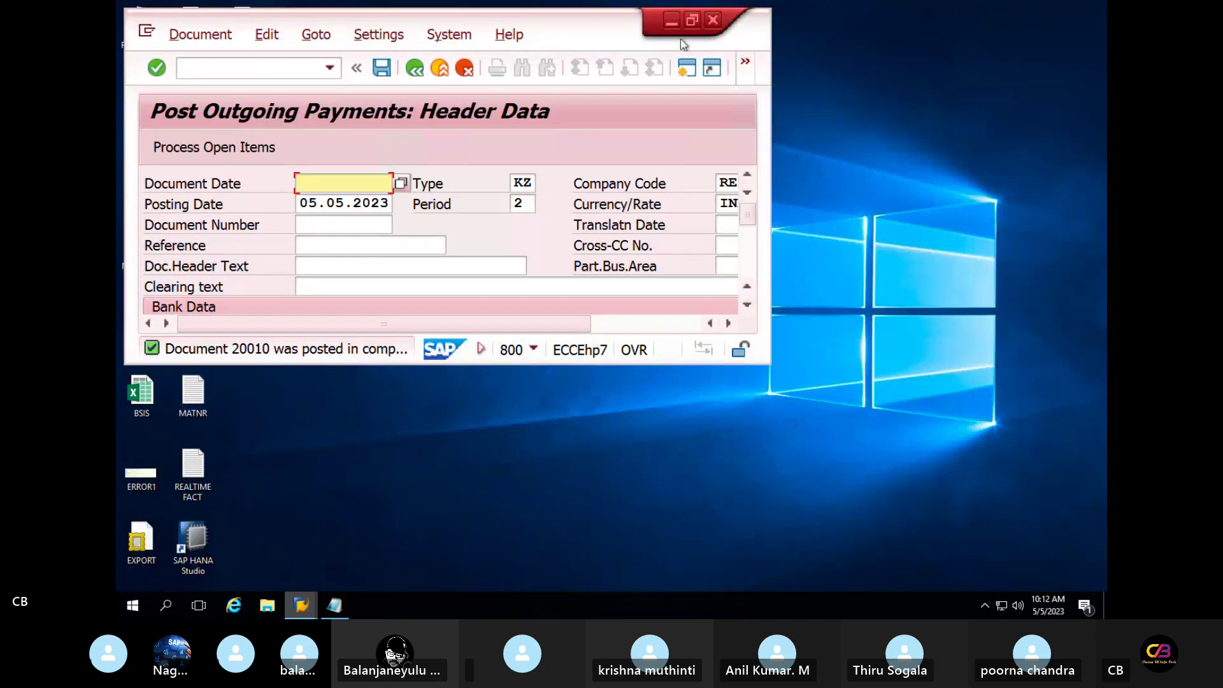
left_click(692, 19)
left_click(663, 12)
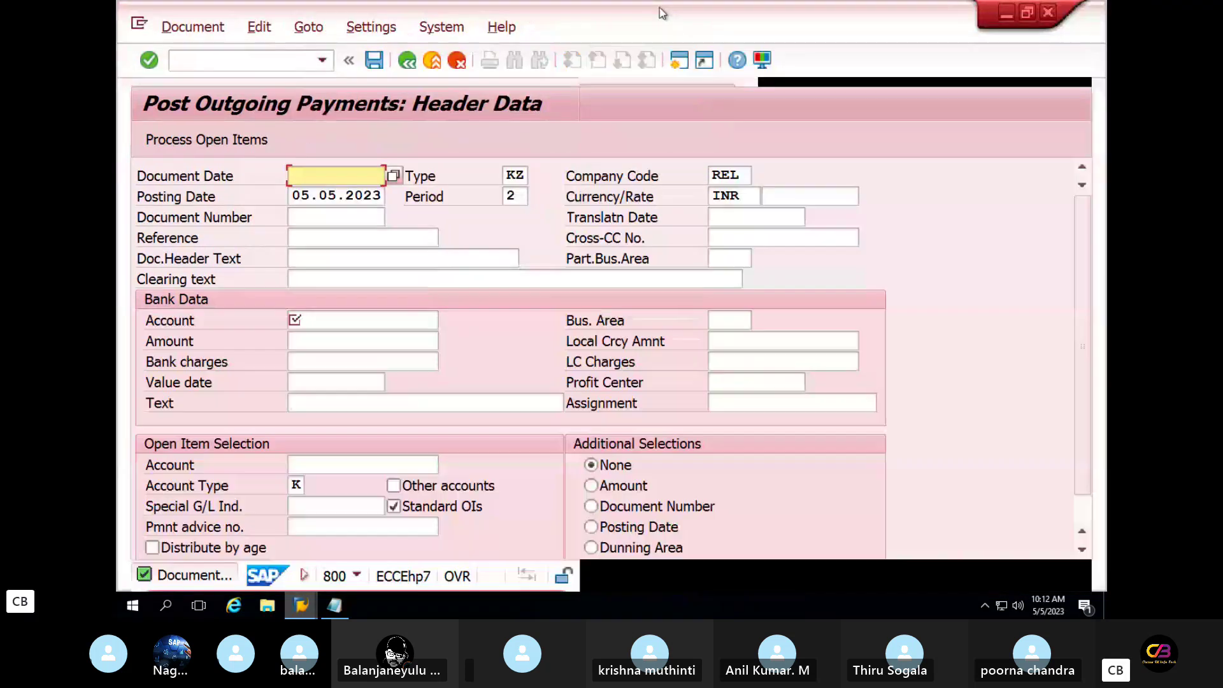
left_click(663, 11)
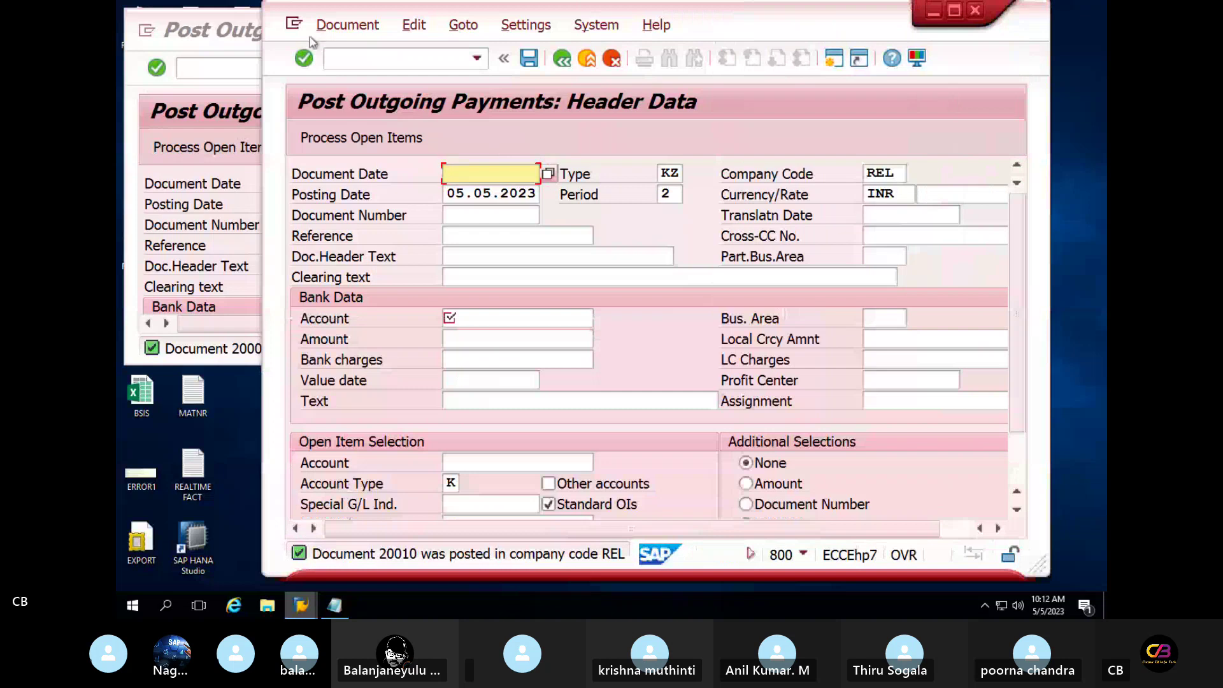
mouse_move(242, 5)
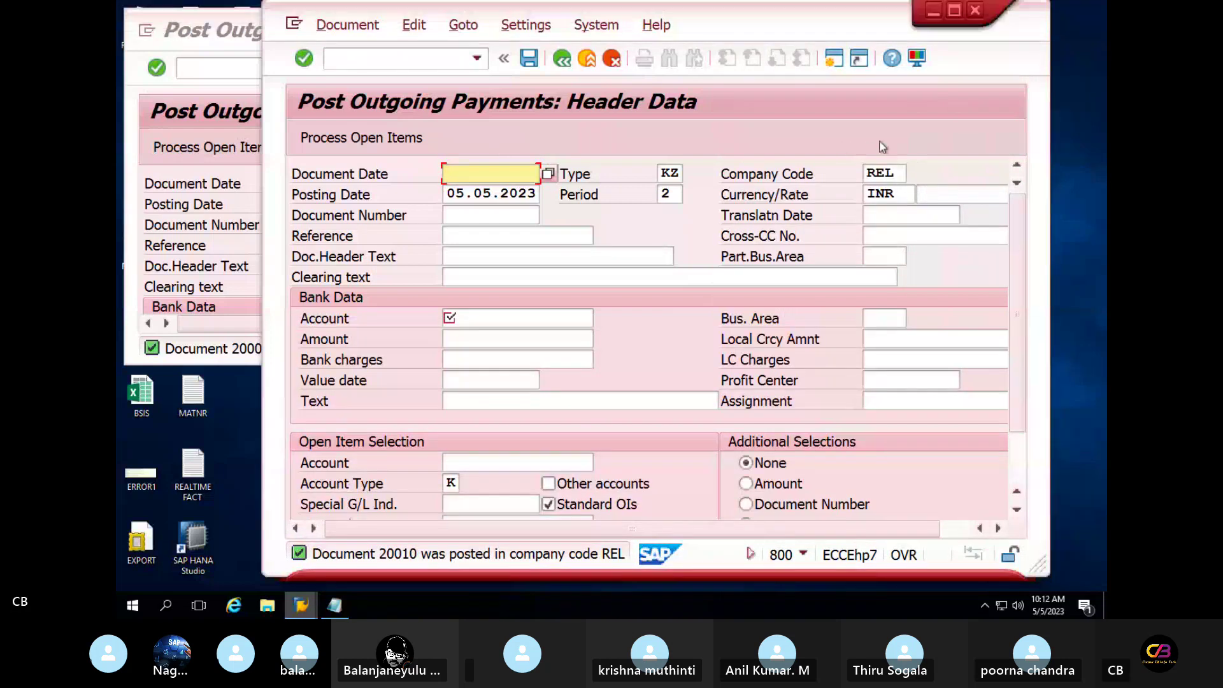
left_click(970, 13)
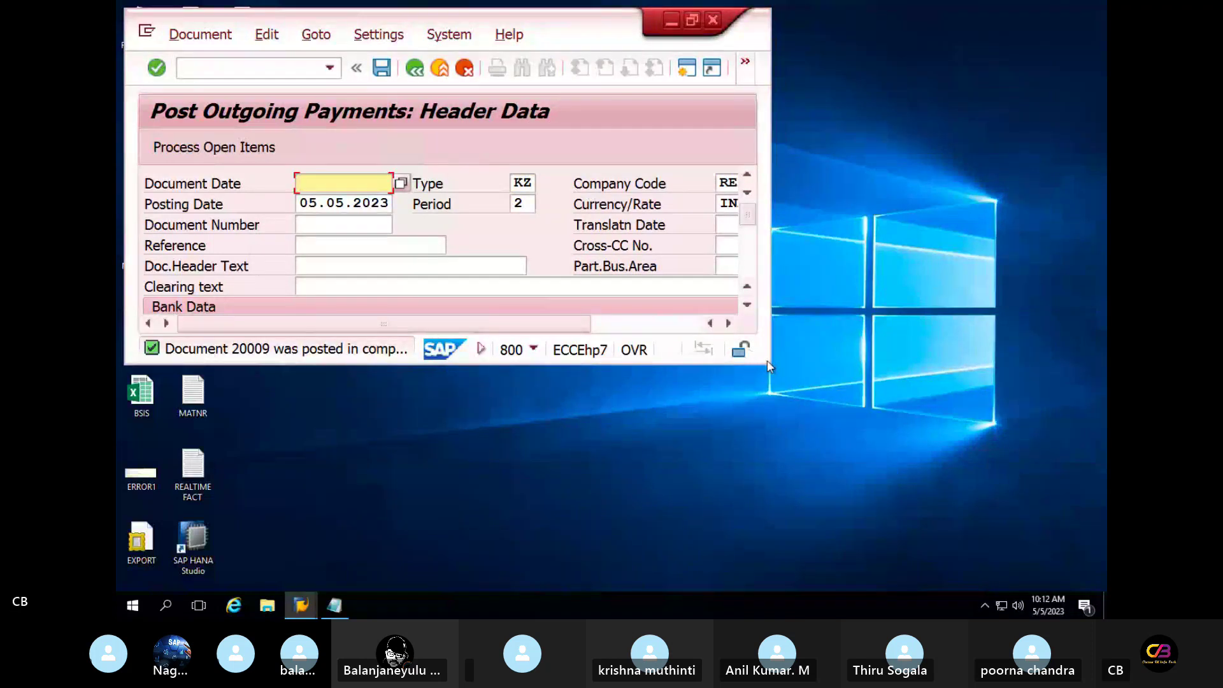
Step: Move and enlarge the remaining SAP window so it fills the remote desktop
left_click(692, 21)
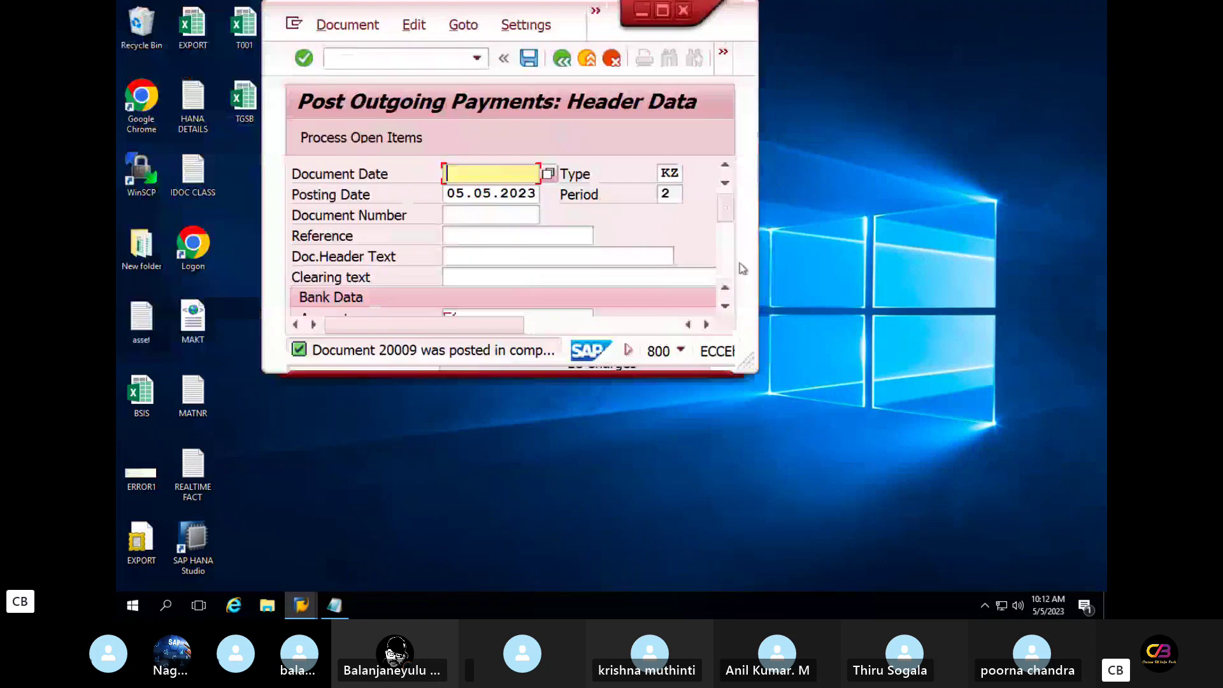
left_click_drag(756, 367, 1107, 586)
mouse_move(262, 3)
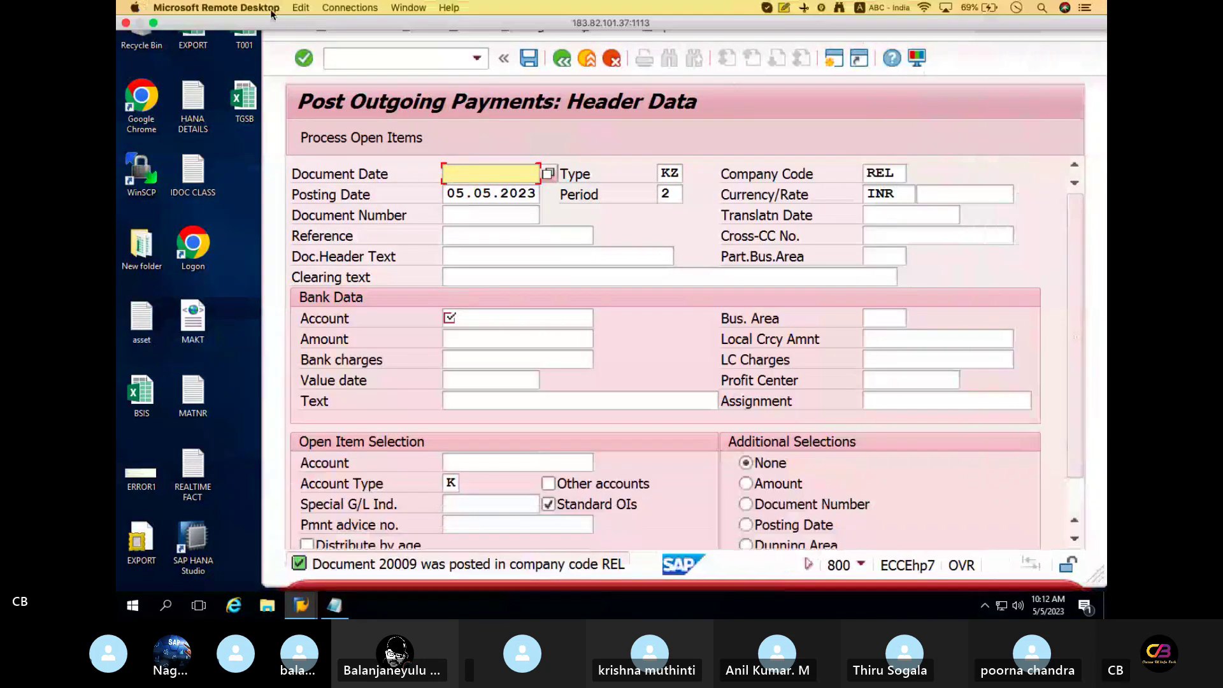
left_click_drag(251, 66, 117, 4)
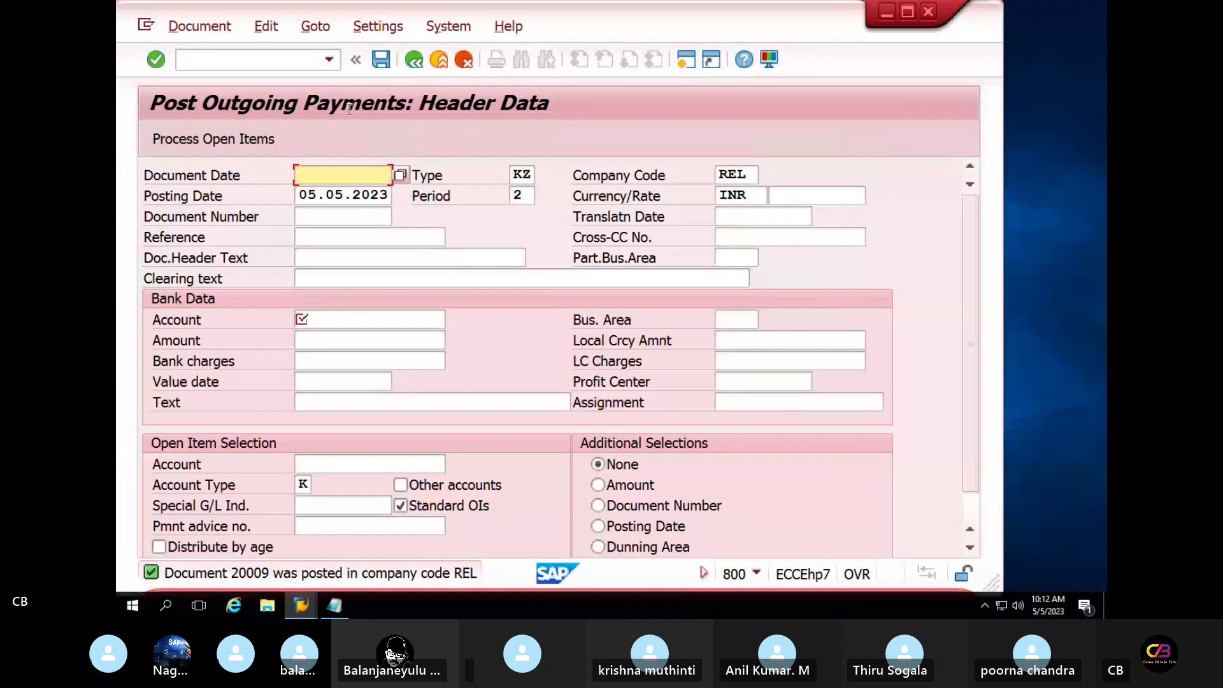
left_click_drag(992, 582, 1106, 589)
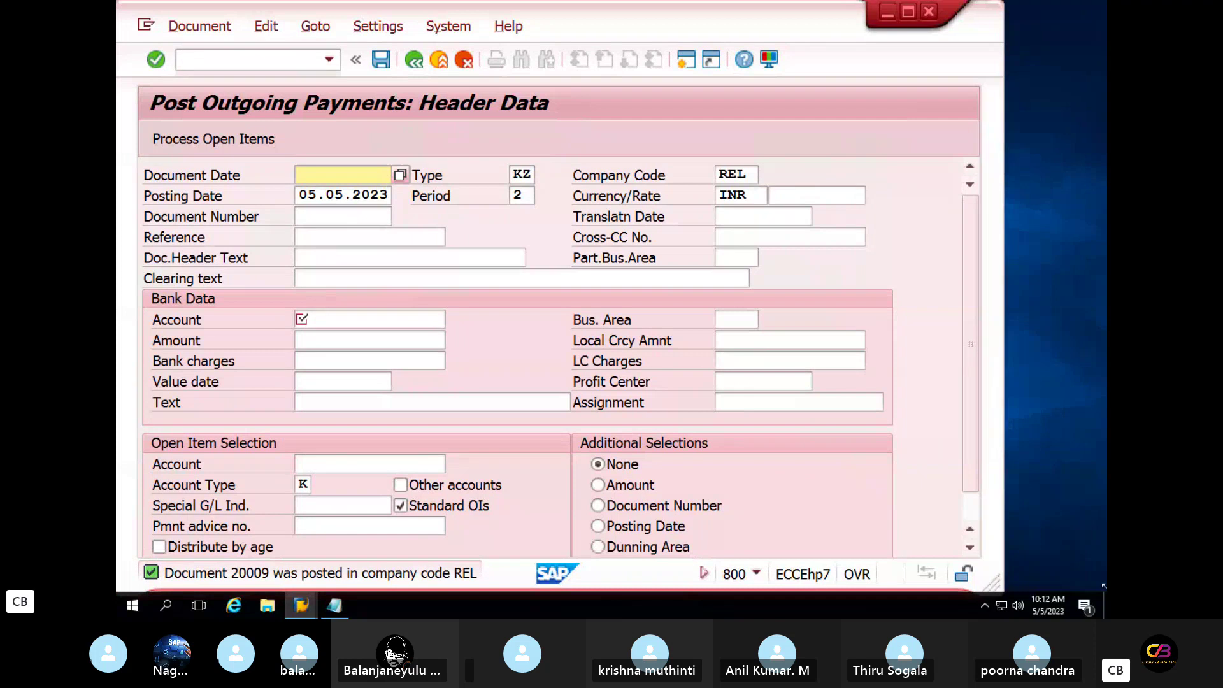
Step: Exit the outgoing payment entry without saving and list the customer's open items in company code KCL with transaction FBL5N
left_click(439, 59)
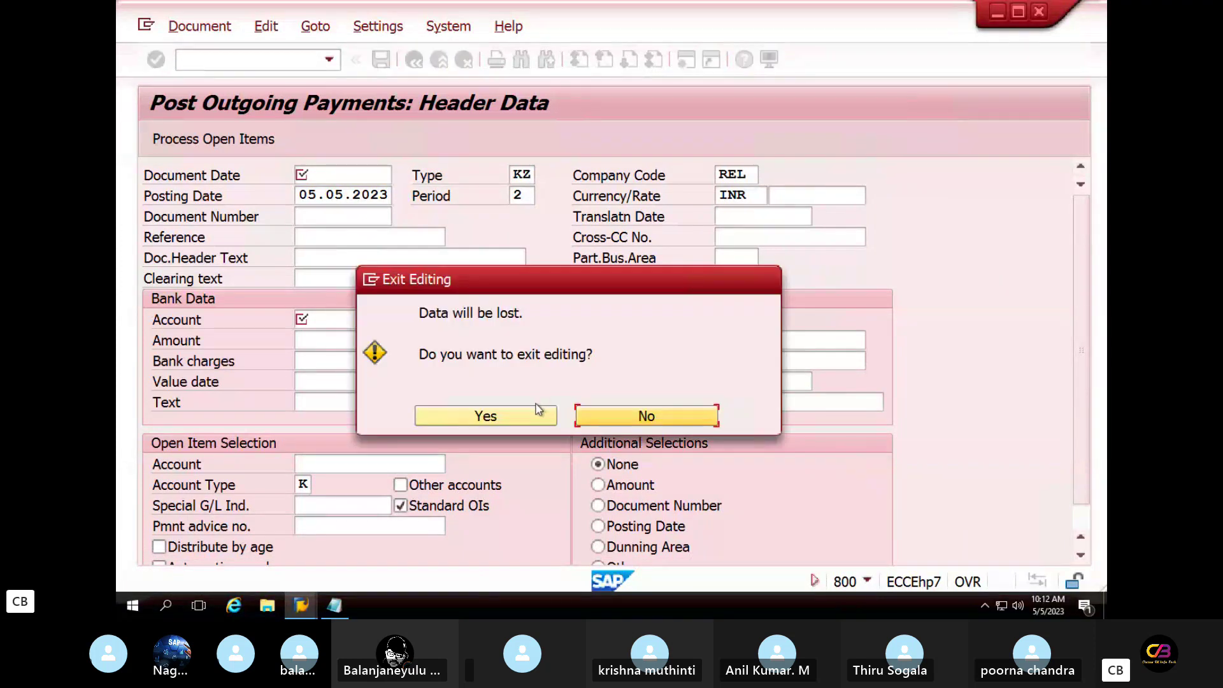
left_click(538, 415)
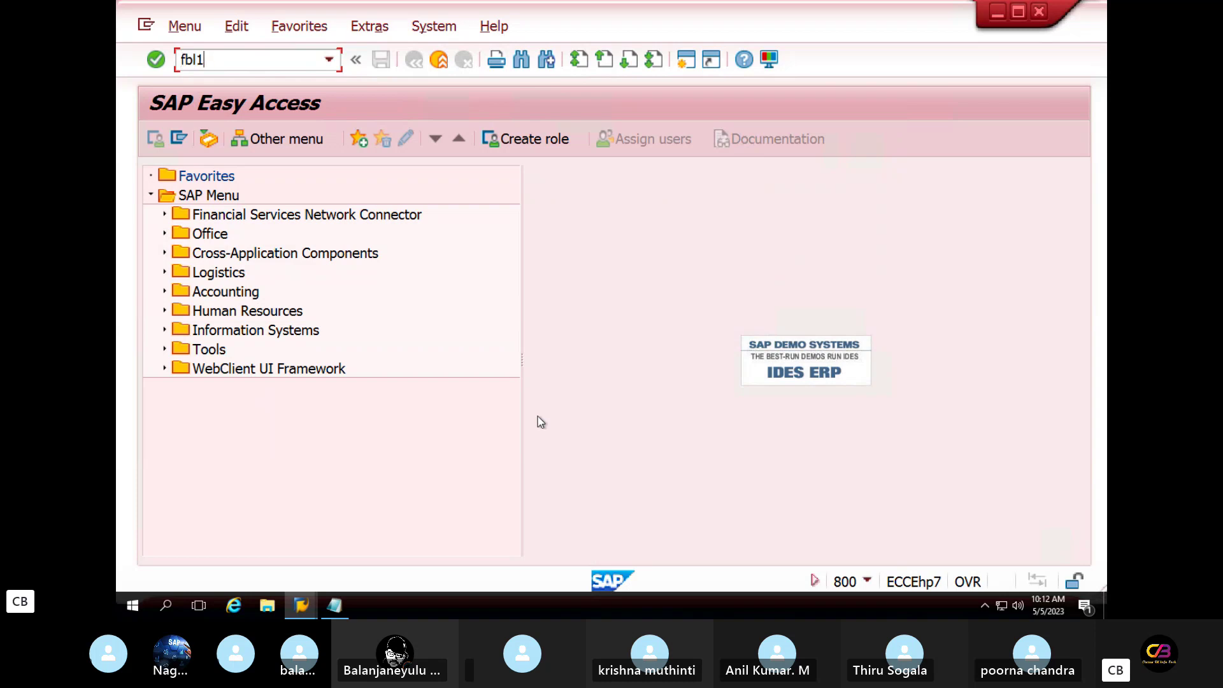
type("n")
key("Return")
type("fbl")
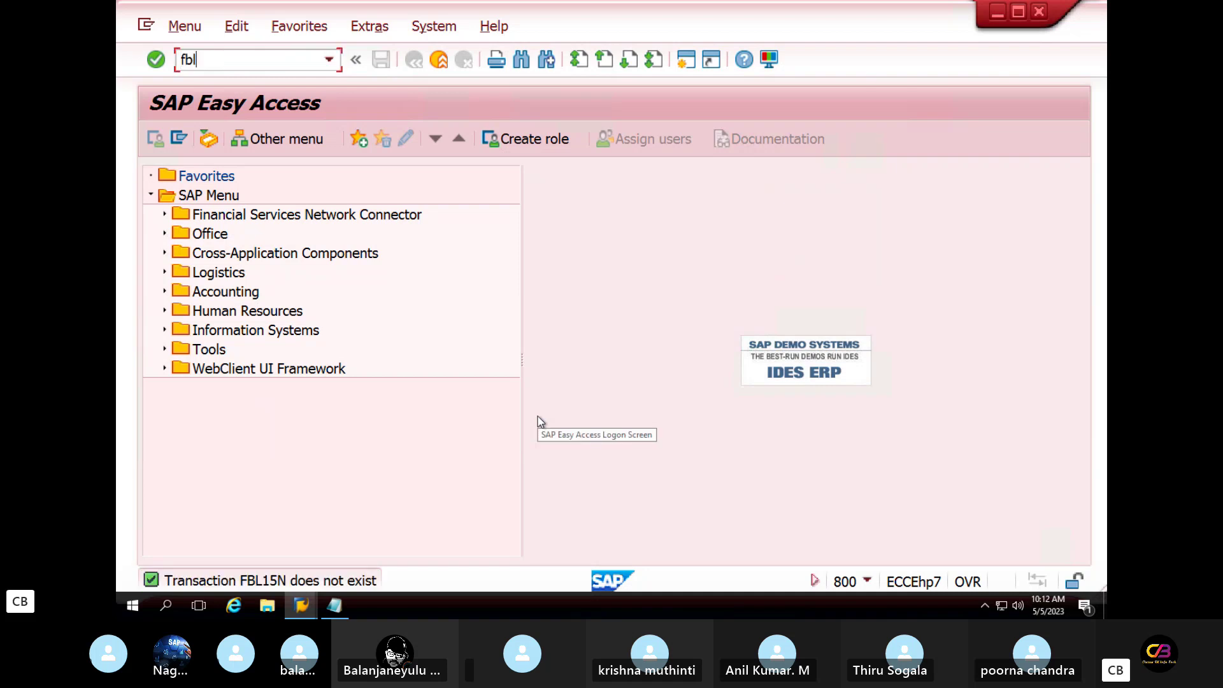
type("5n")
key("Return")
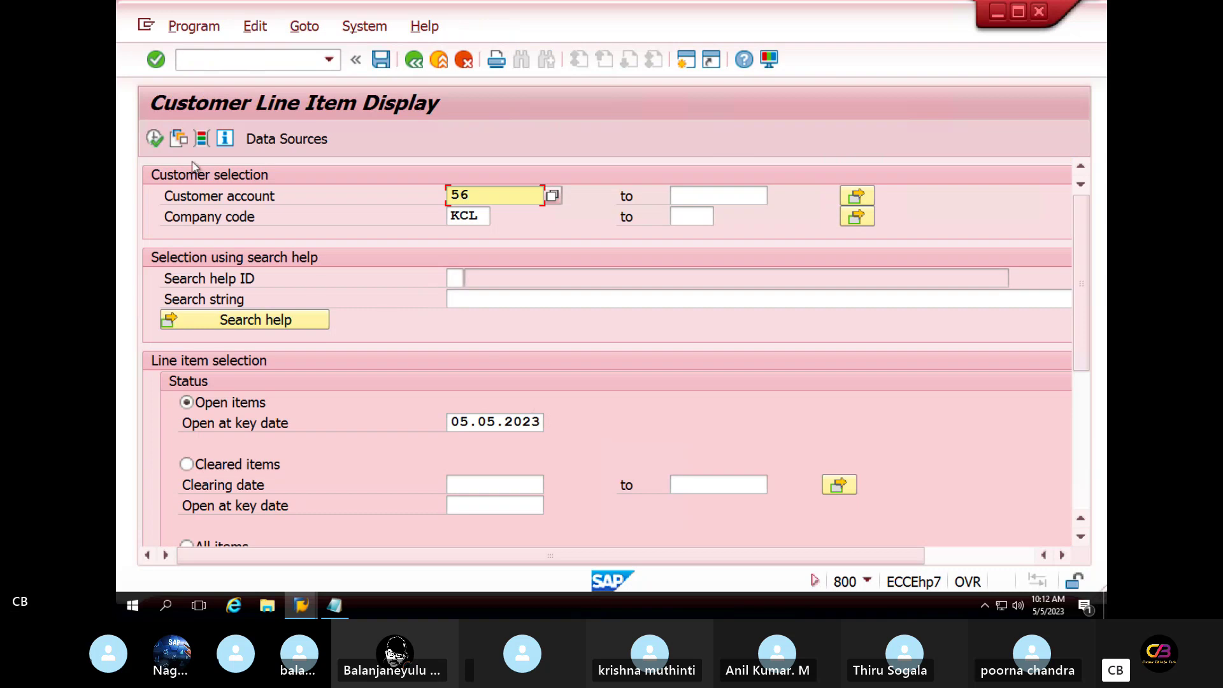
left_click(154, 138)
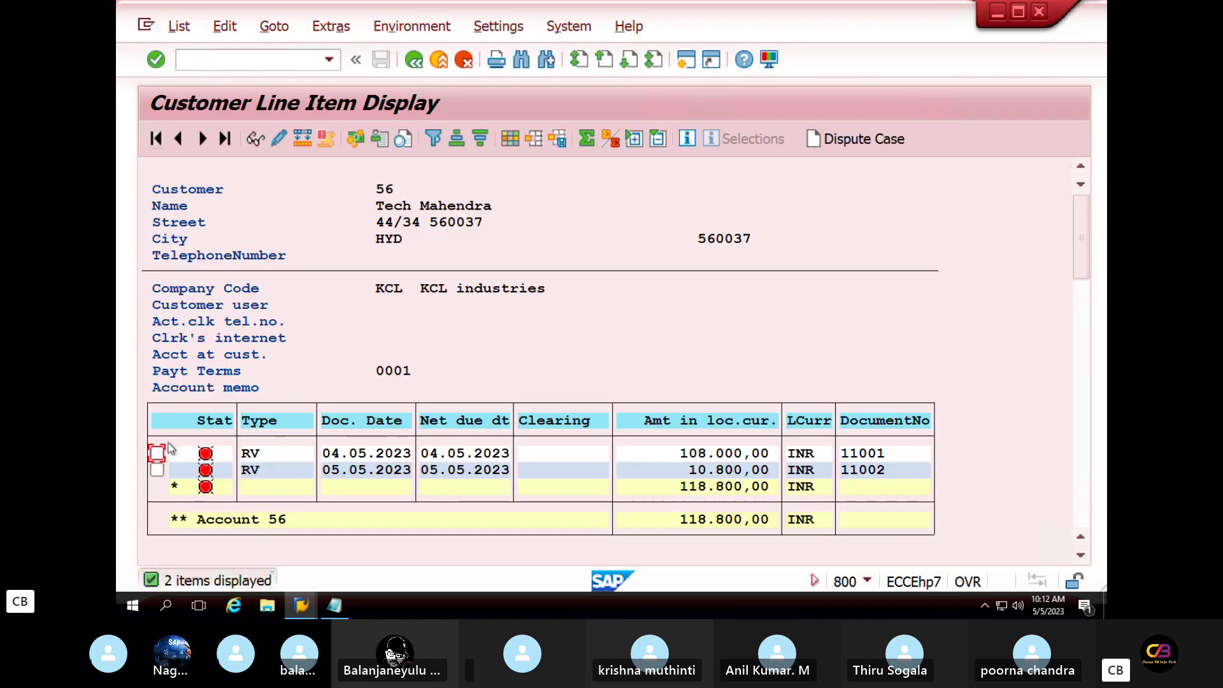
Step: Mass-change both open customer items dated 04.05.2023 and 05.05.2023 to payment method L
left_click(157, 453)
left_click(156, 470)
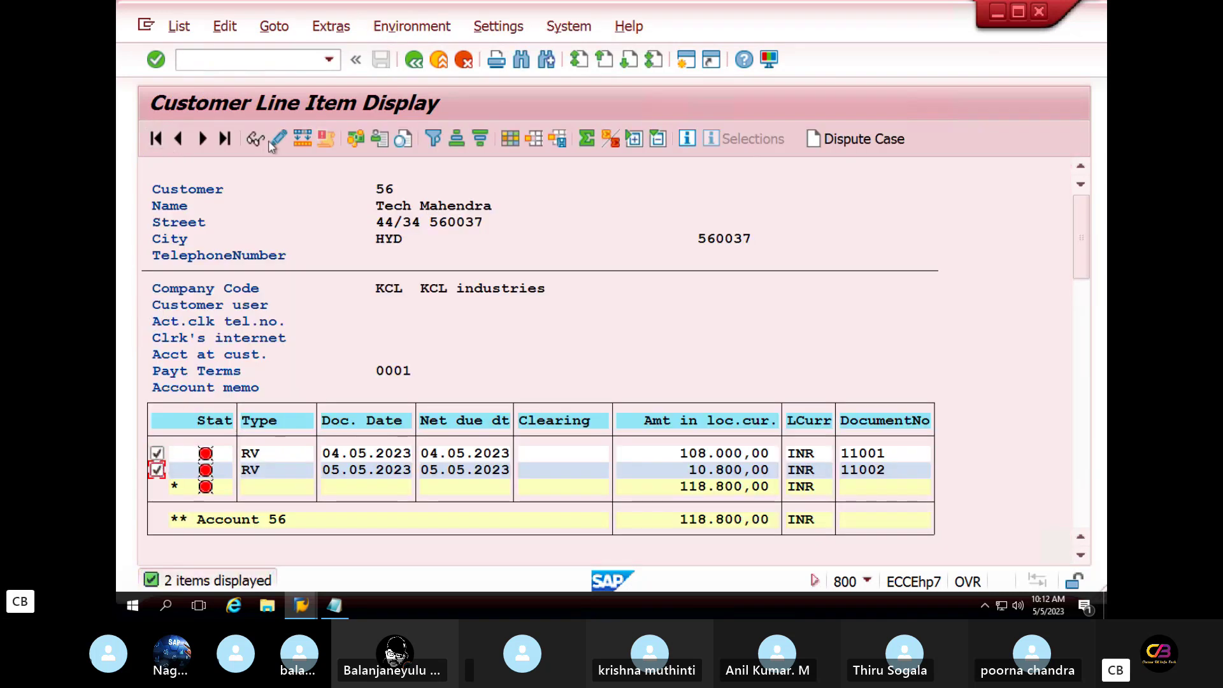
left_click(304, 140)
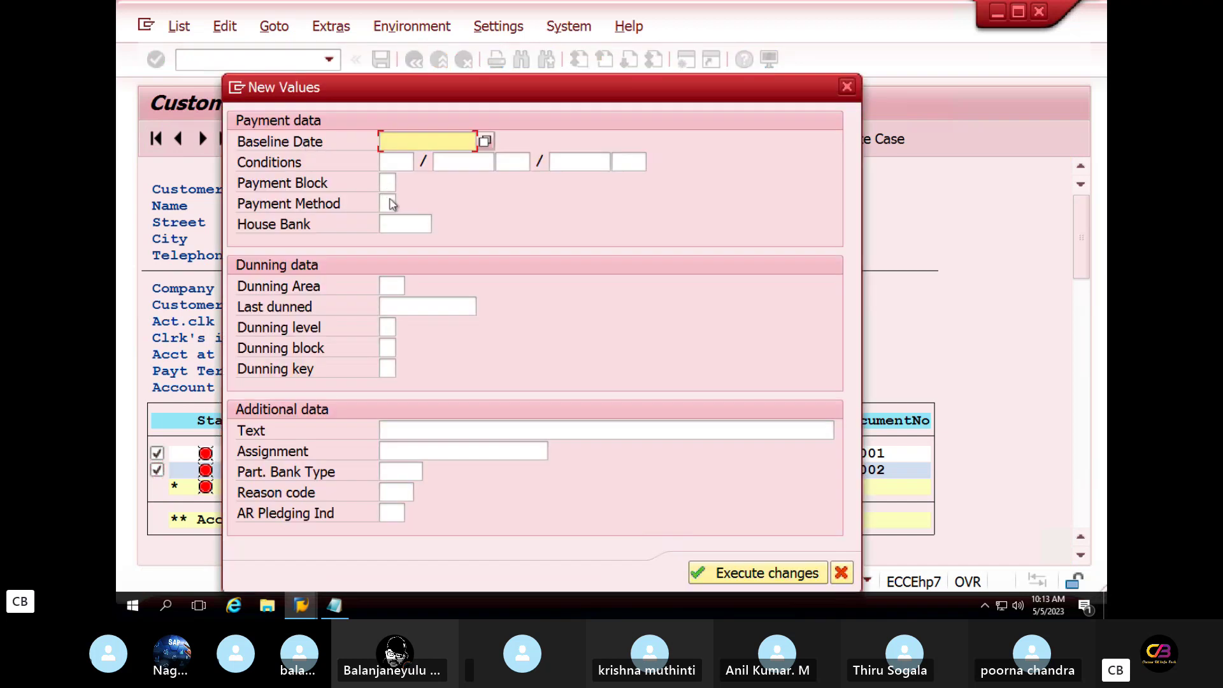
left_click(389, 184)
left_click(386, 204)
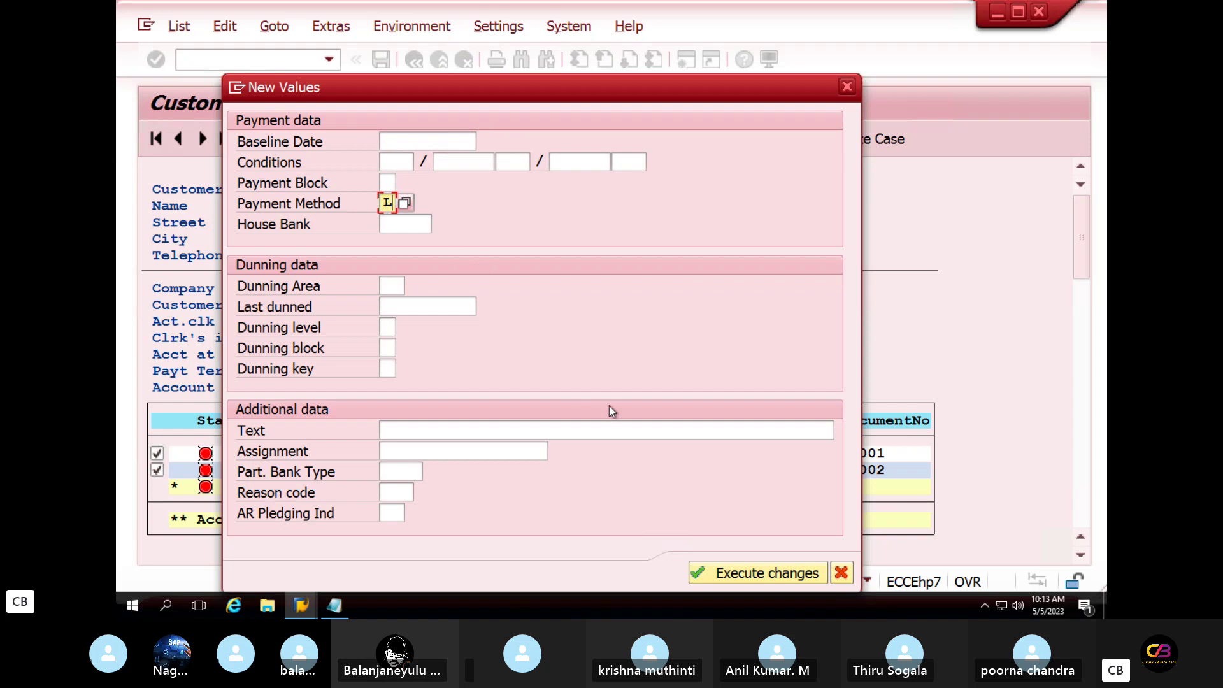
left_click(696, 575)
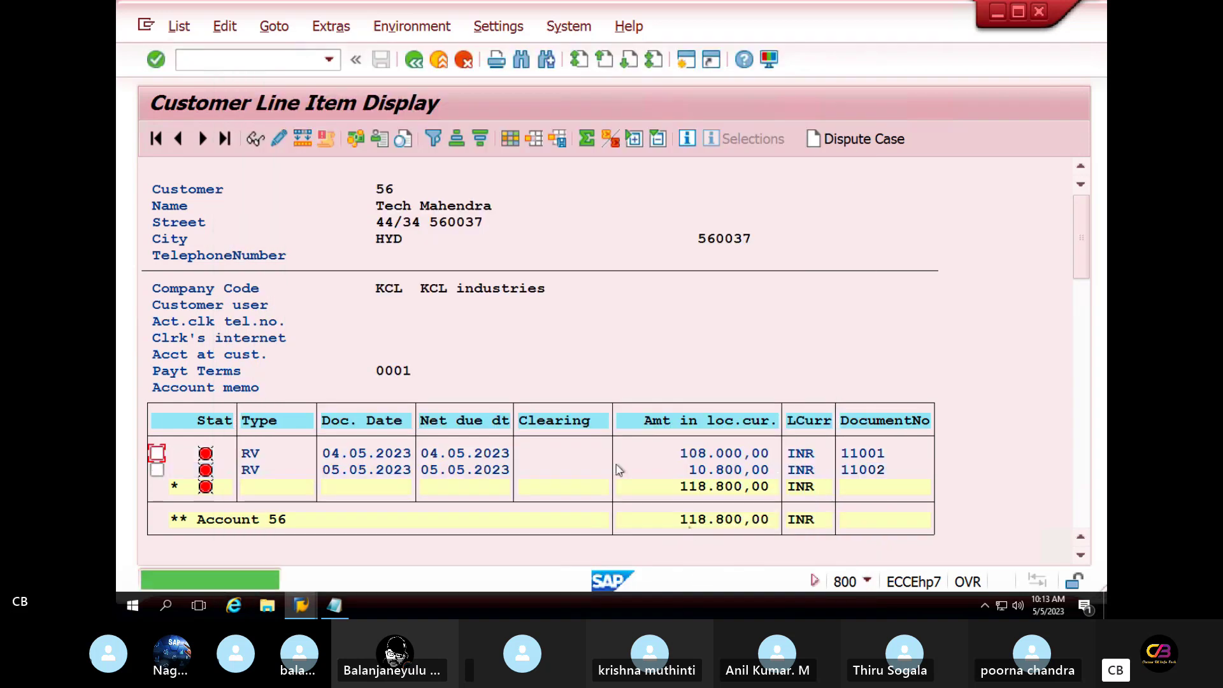
Step: Check the line item details of the 04.05.2023 invoice and try to mass-change the payment method on both open customer items again
double_click(299, 455)
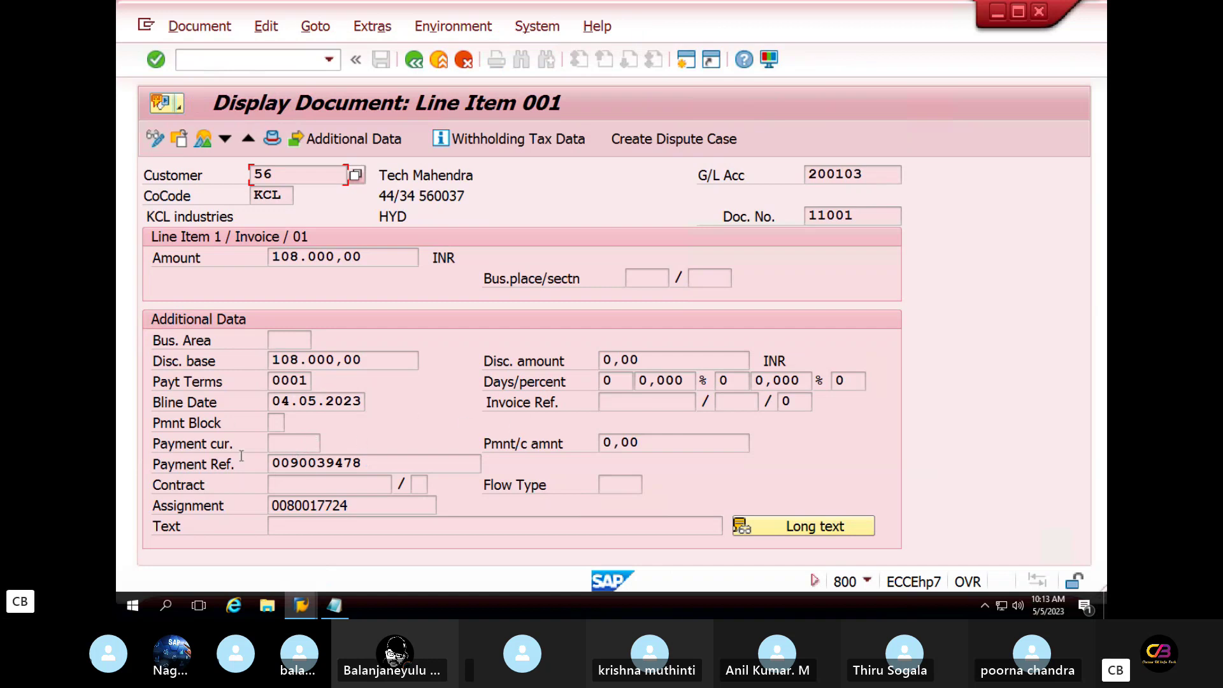
left_click(415, 60)
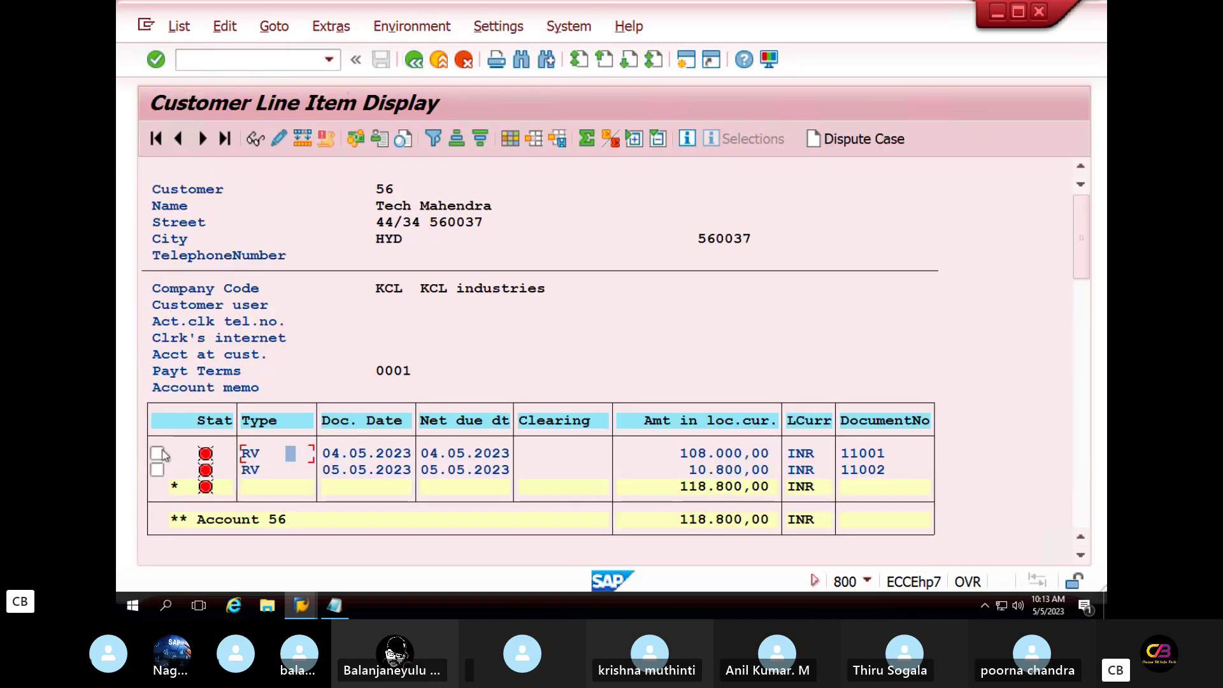
left_click(157, 453)
left_click(161, 468)
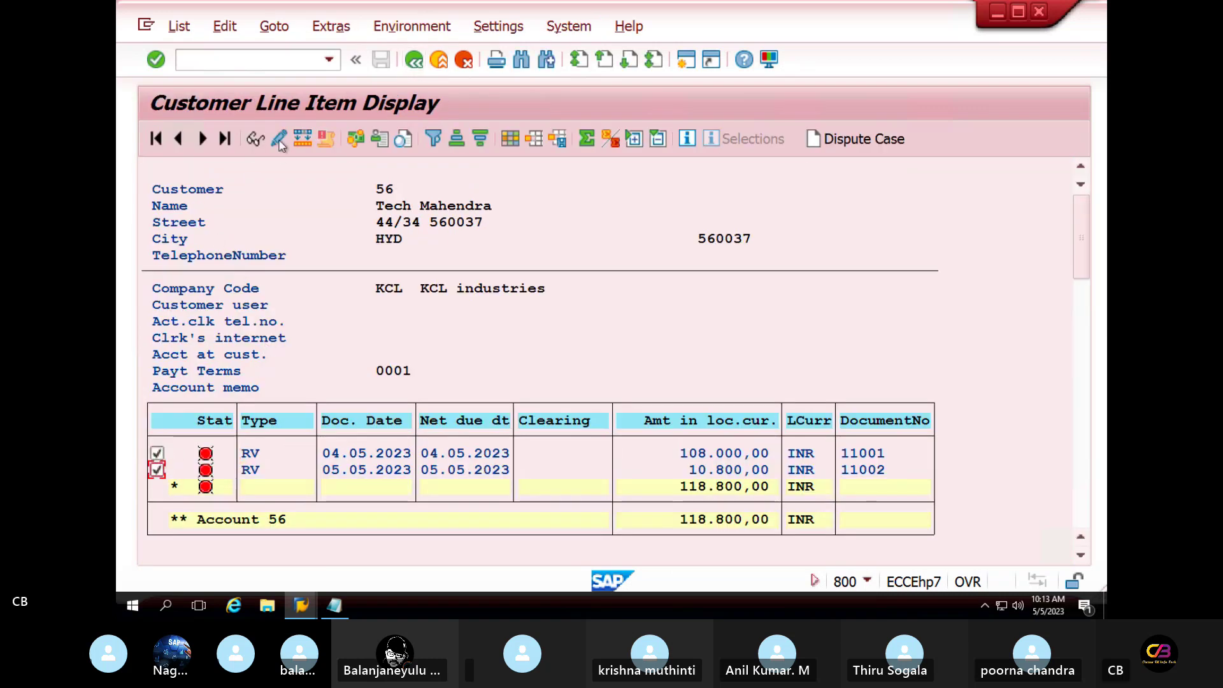
left_click(308, 141)
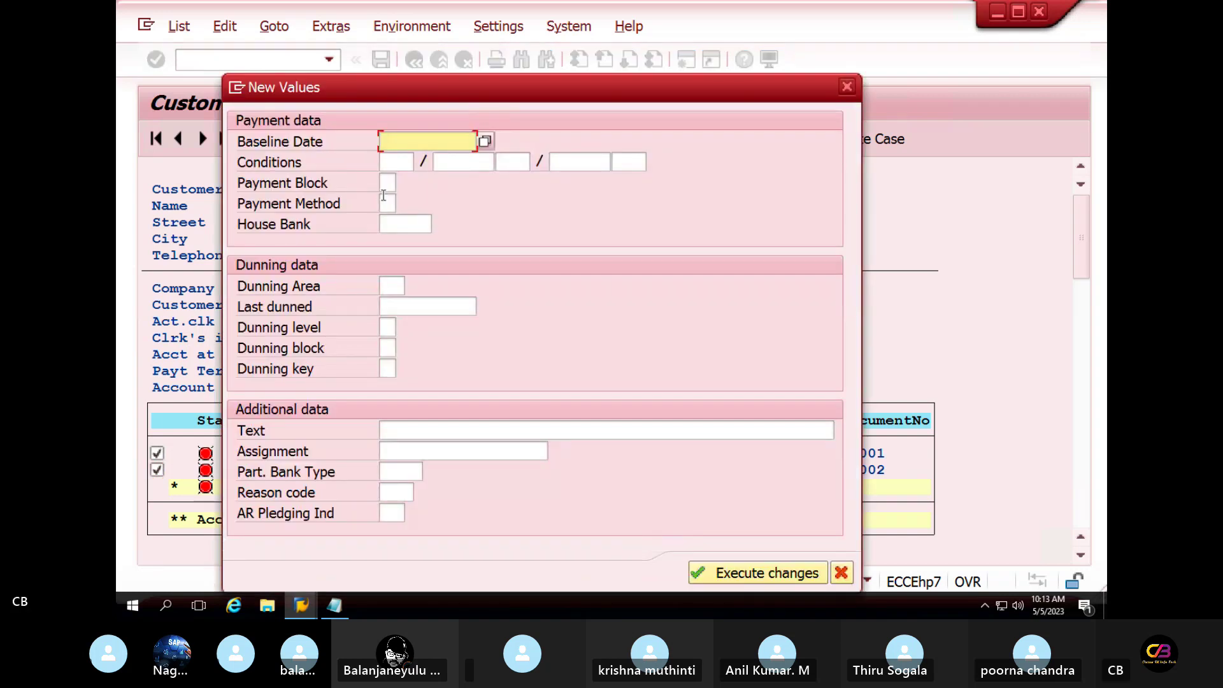
left_click(387, 204)
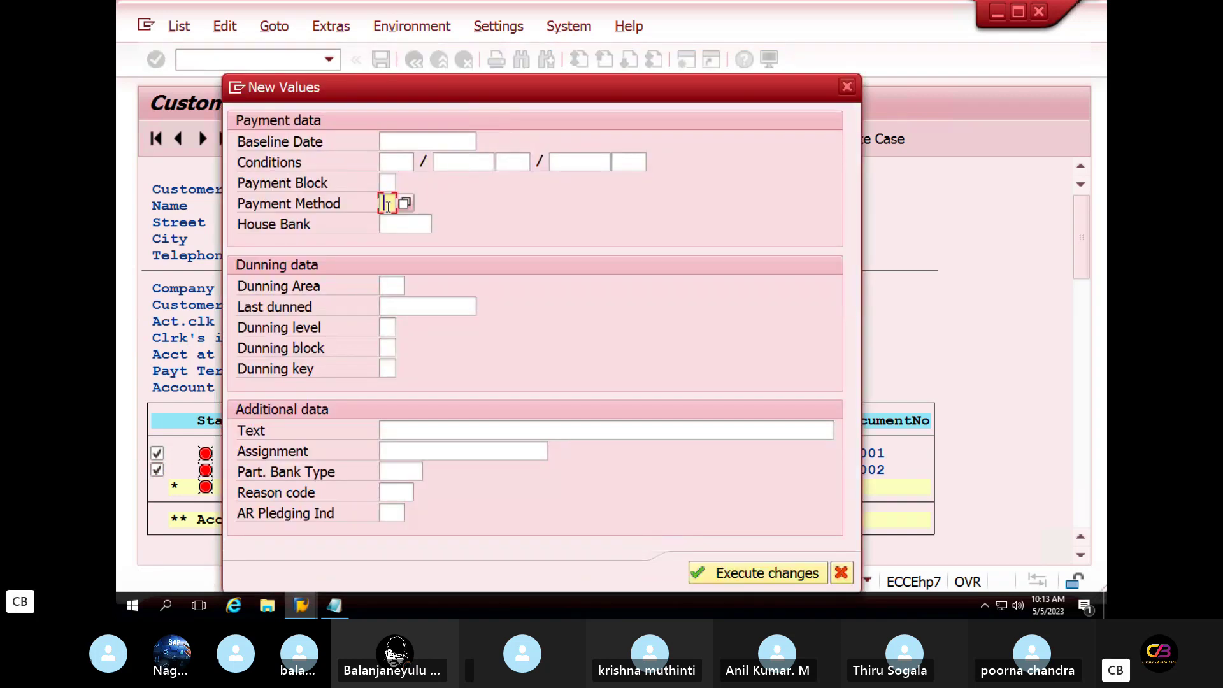
left_click(712, 571)
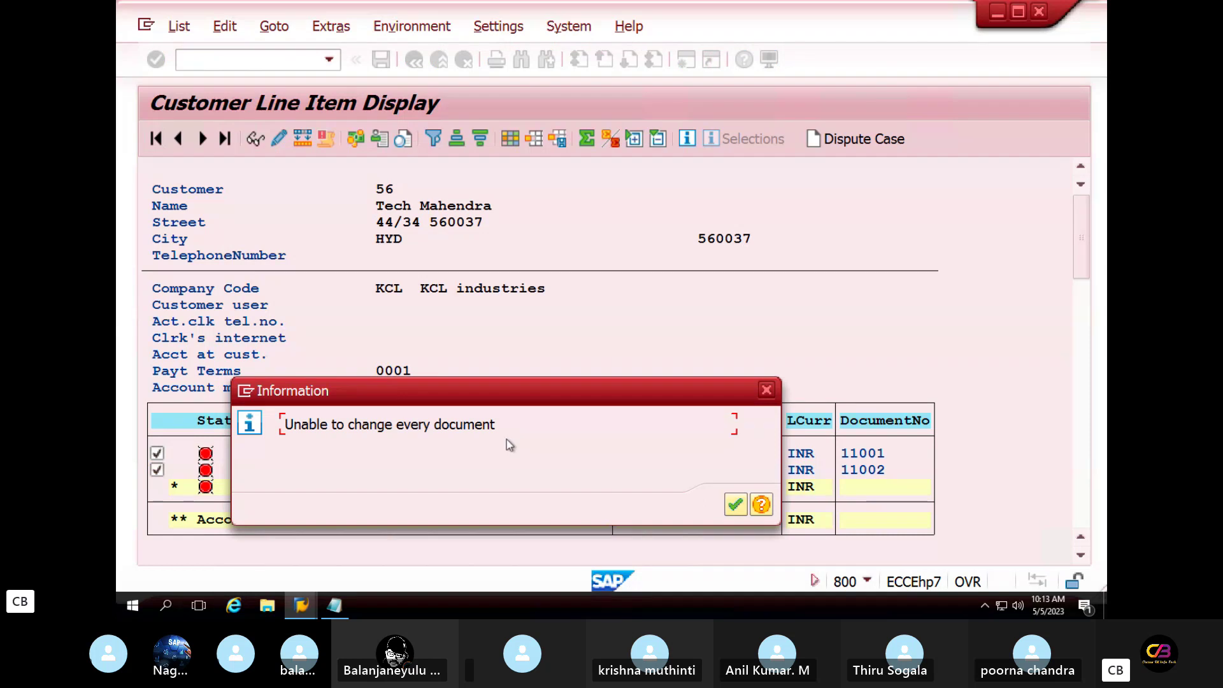
left_click(736, 505)
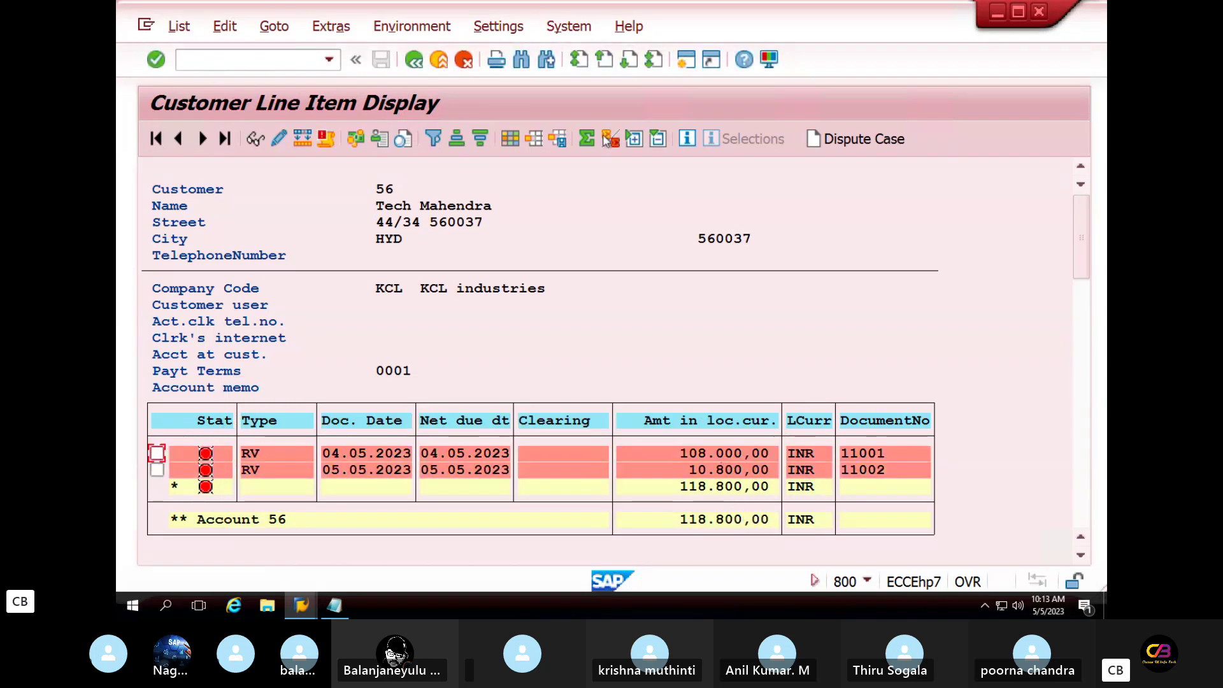
Step: Leave the customer line item display and start transaction F110 with run date 05.05.2023 and identification RUN39
left_click(414, 60)
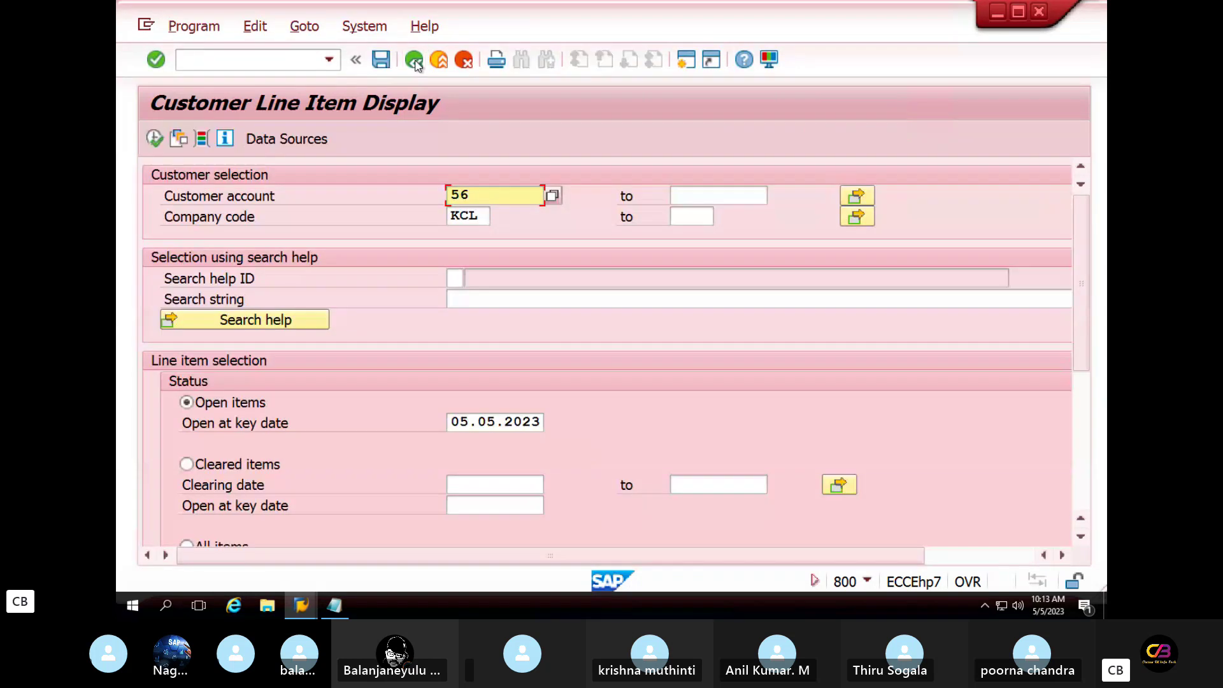
left_click(415, 61)
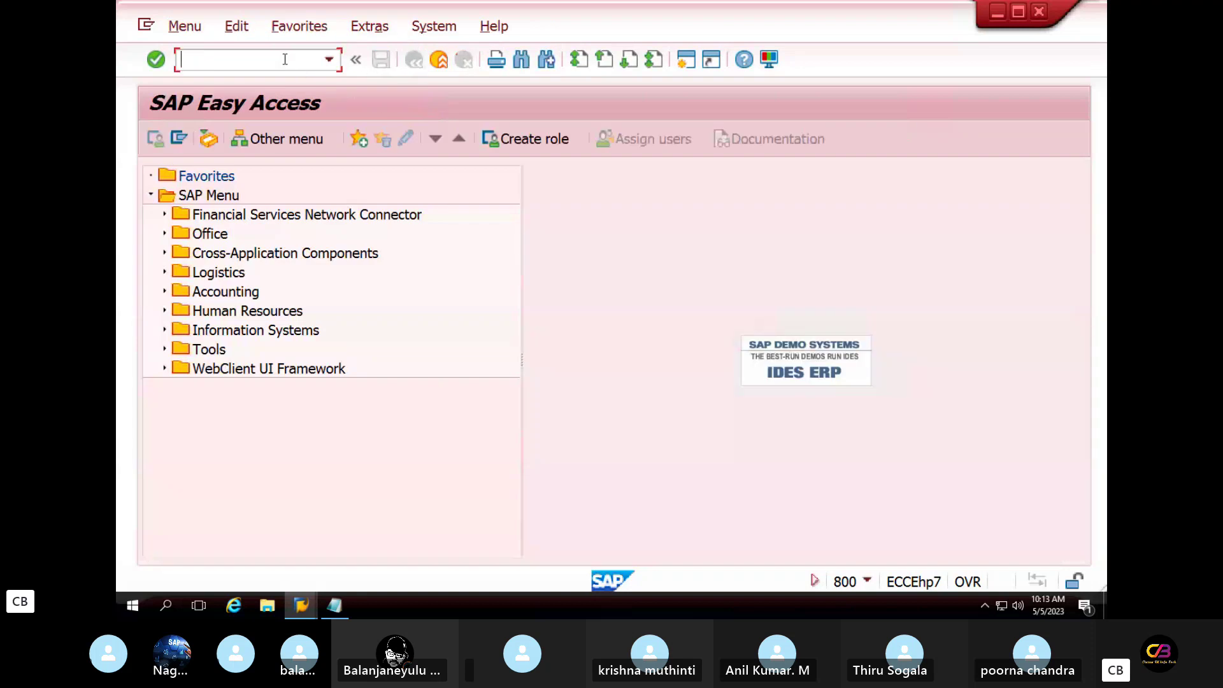
type("f110")
key("Return")
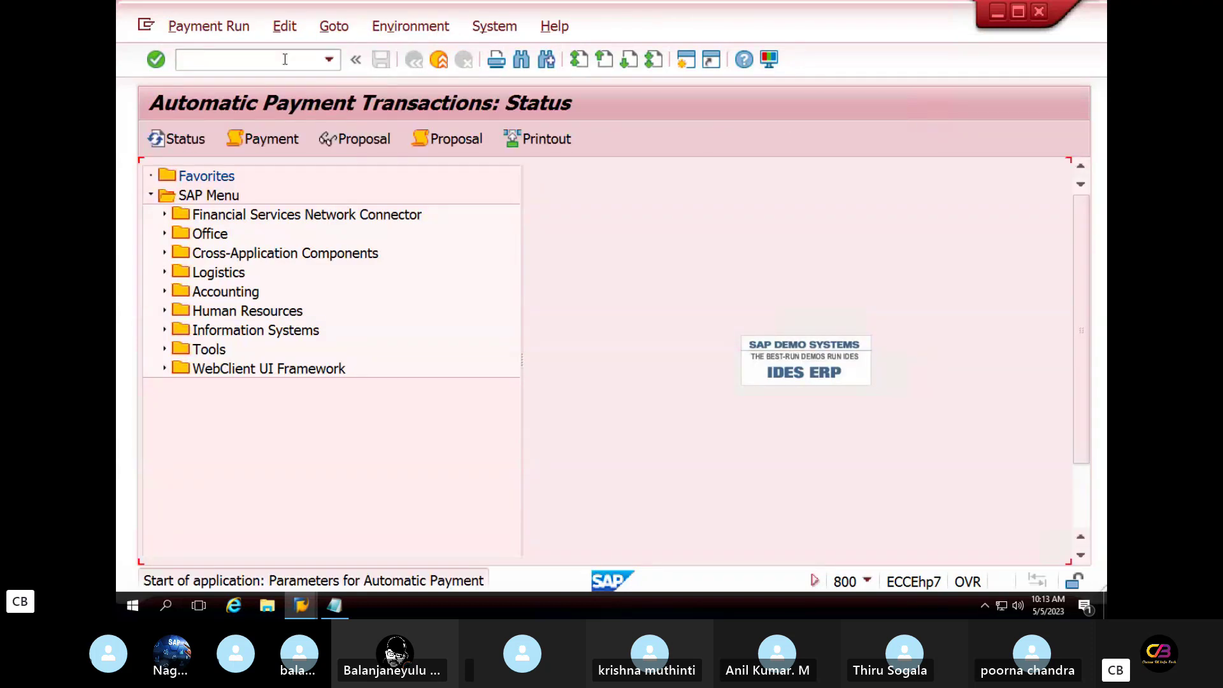
left_click(390, 214)
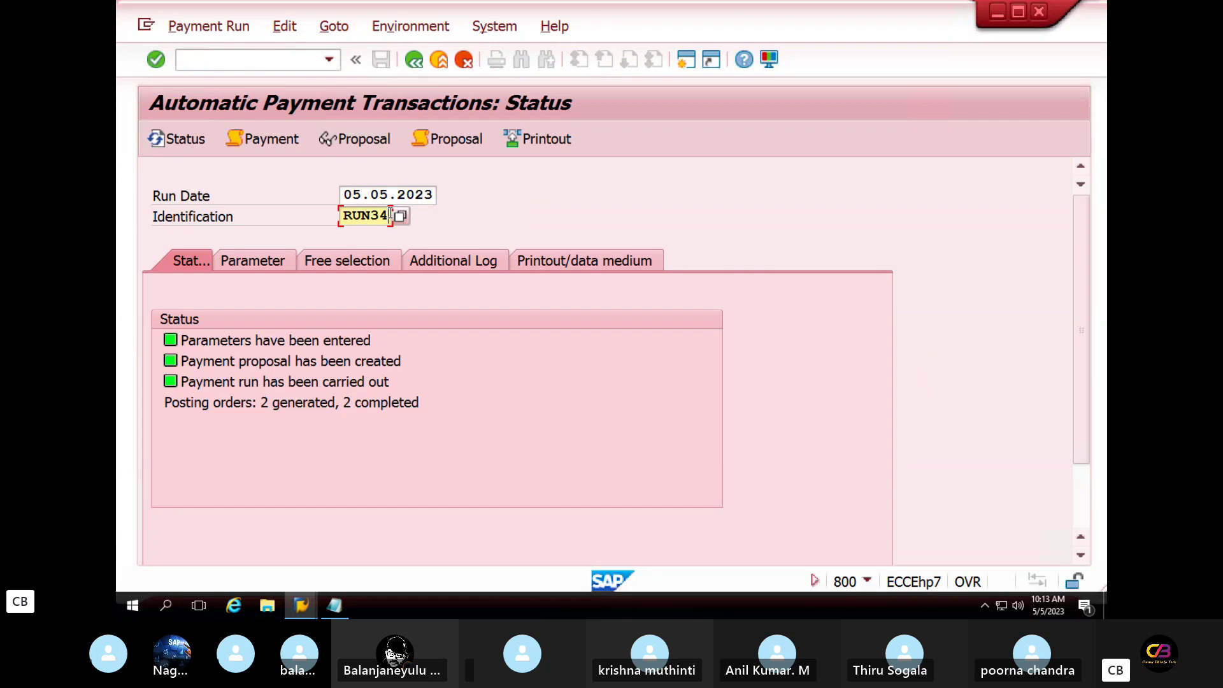
key("BackSpace")
type("9")
Step: Set the run's payments control to company code KCL, payment method L and next posting date 10.05.2023
left_click(260, 257)
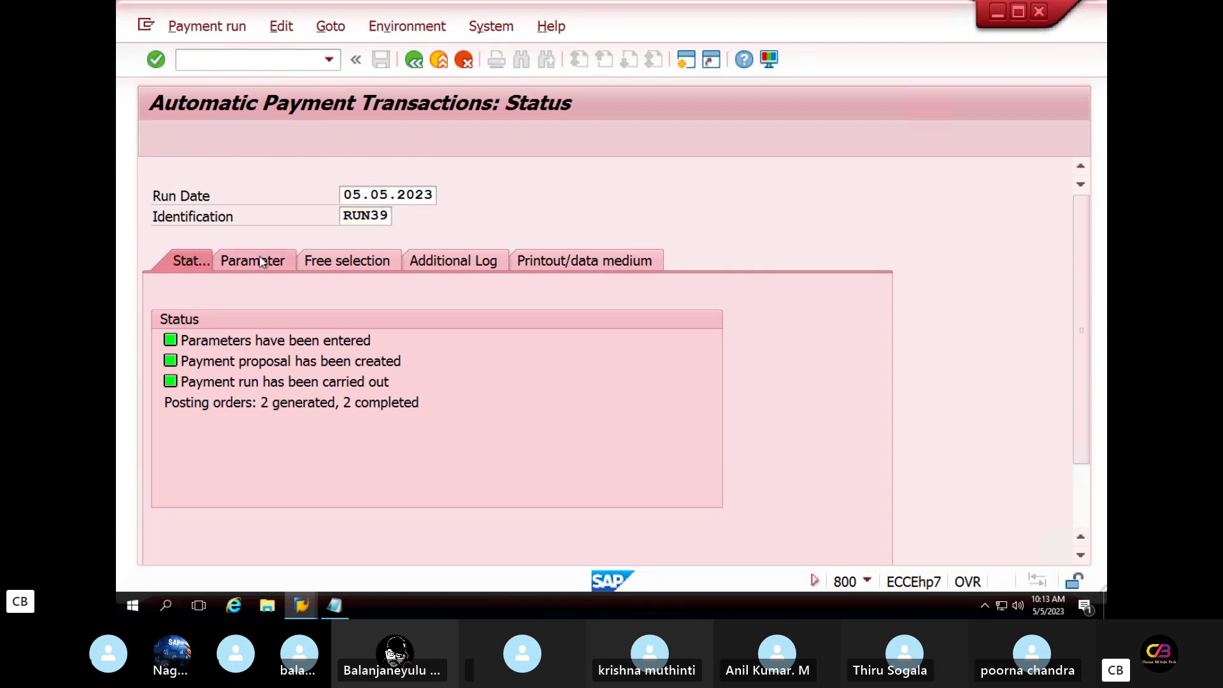
left_click(201, 380)
type("KCL")
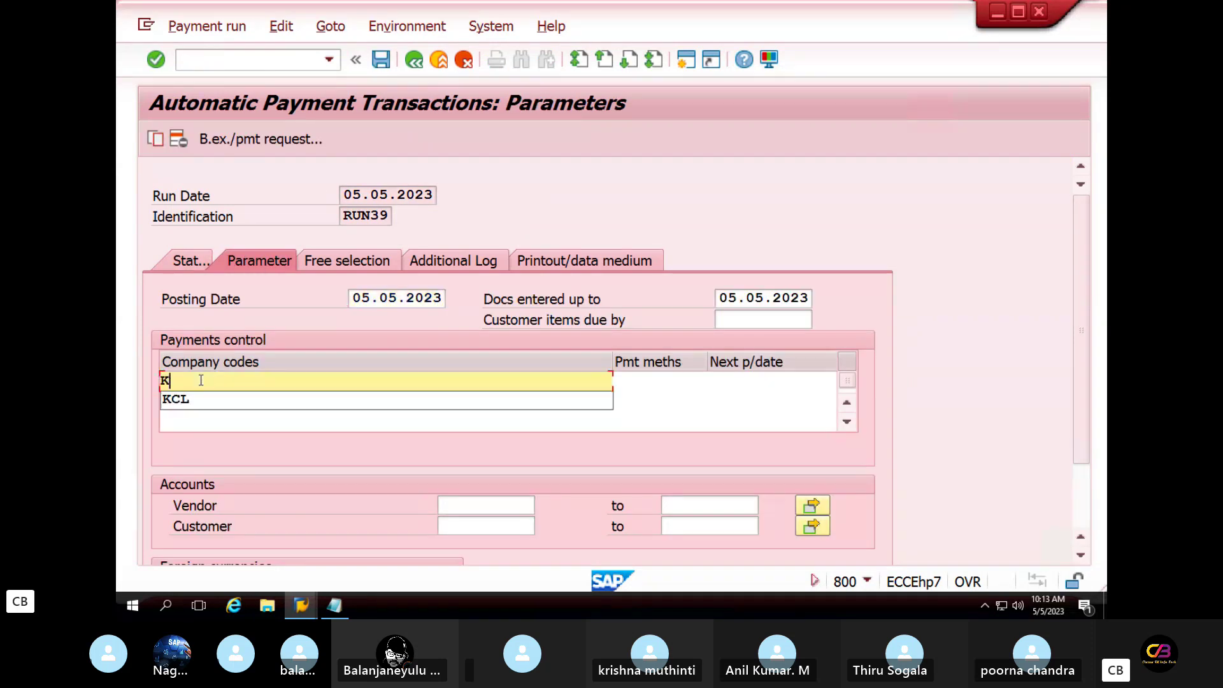
left_click(660, 383)
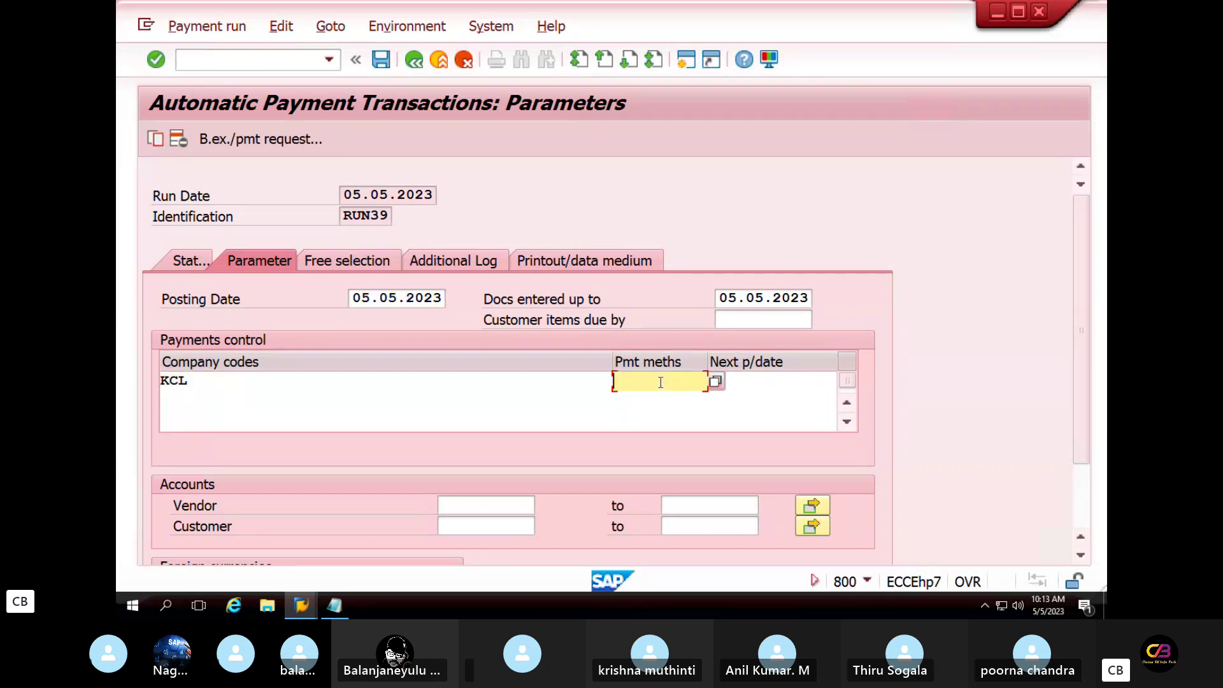
type("L")
key("Tab")
left_click(768, 398)
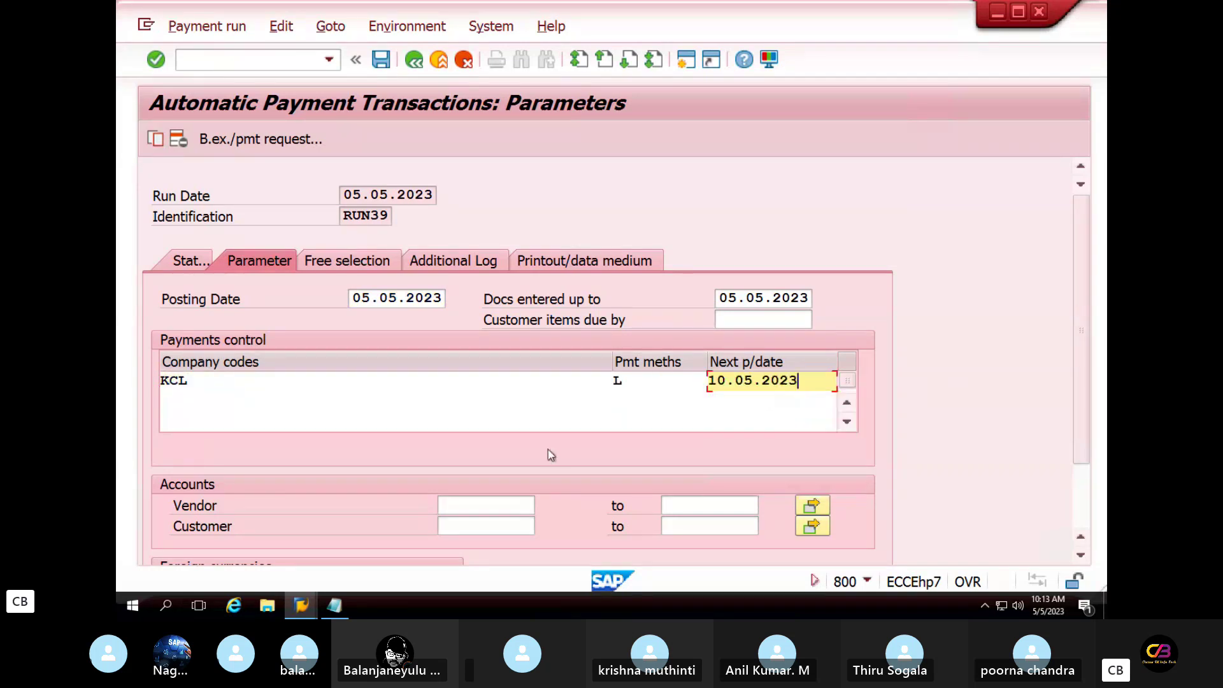
left_click(468, 507)
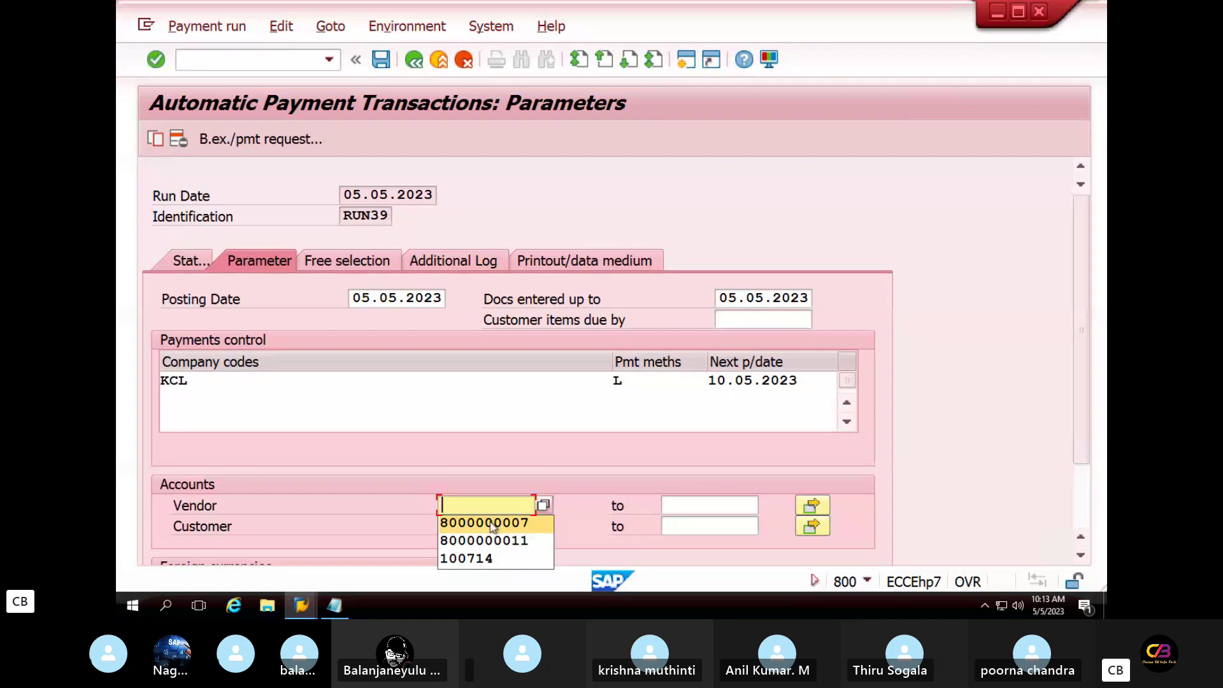
left_click(497, 516)
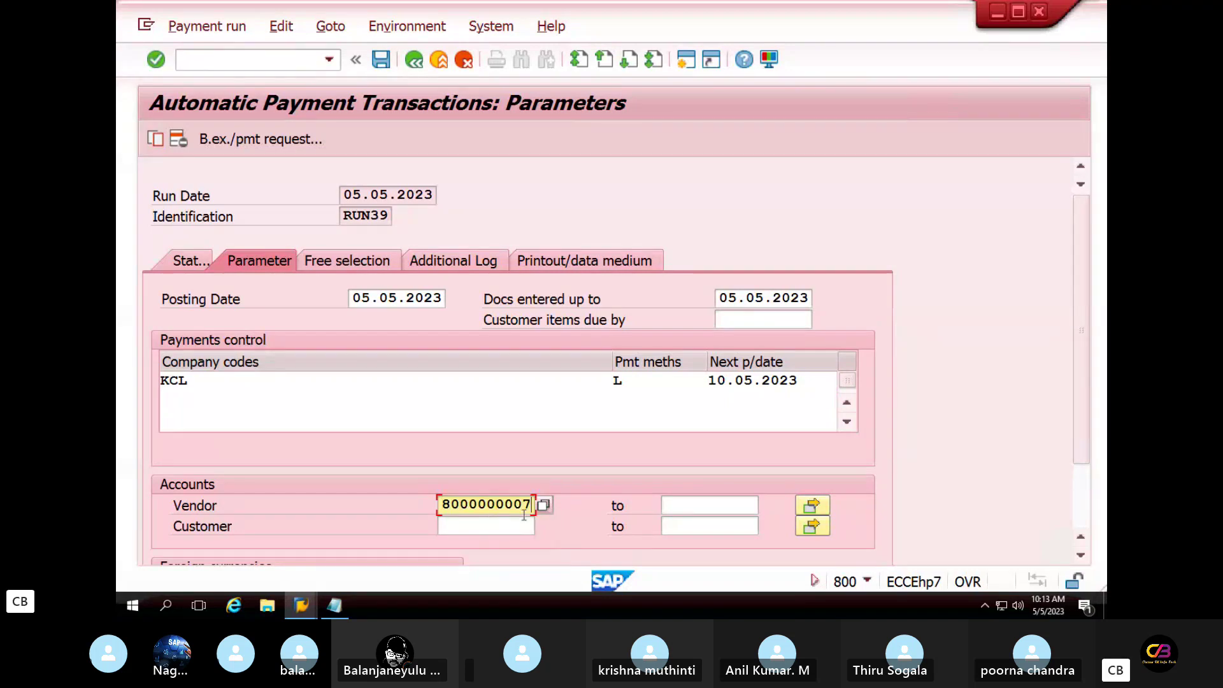
key("BackSpace")
key("BackSpace")
key("BackSpace")
key("BackSpace")
key("BackSpace")
key("BackSpace")
key("BackSpace")
key("BackSpace")
key("BackSpace")
key("BackSpace")
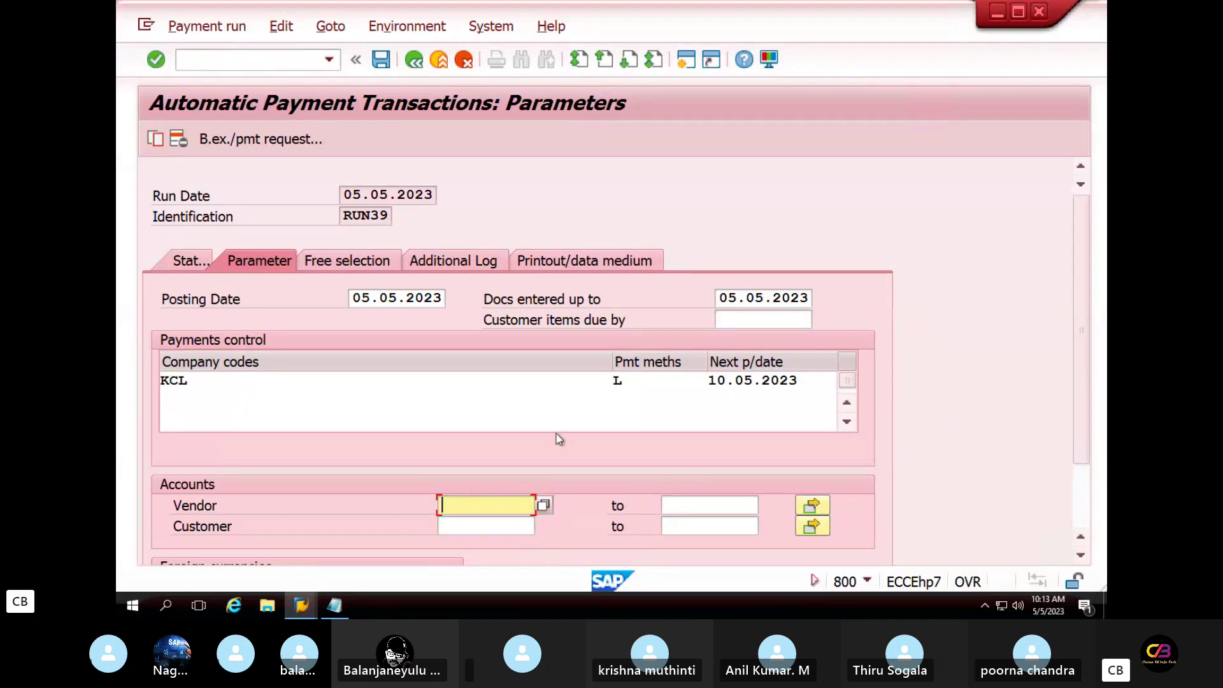
Step: Enter the customer account in the run parameters, log the due date check and payment method selection in all cases, and save
left_click(490, 524)
type("56")
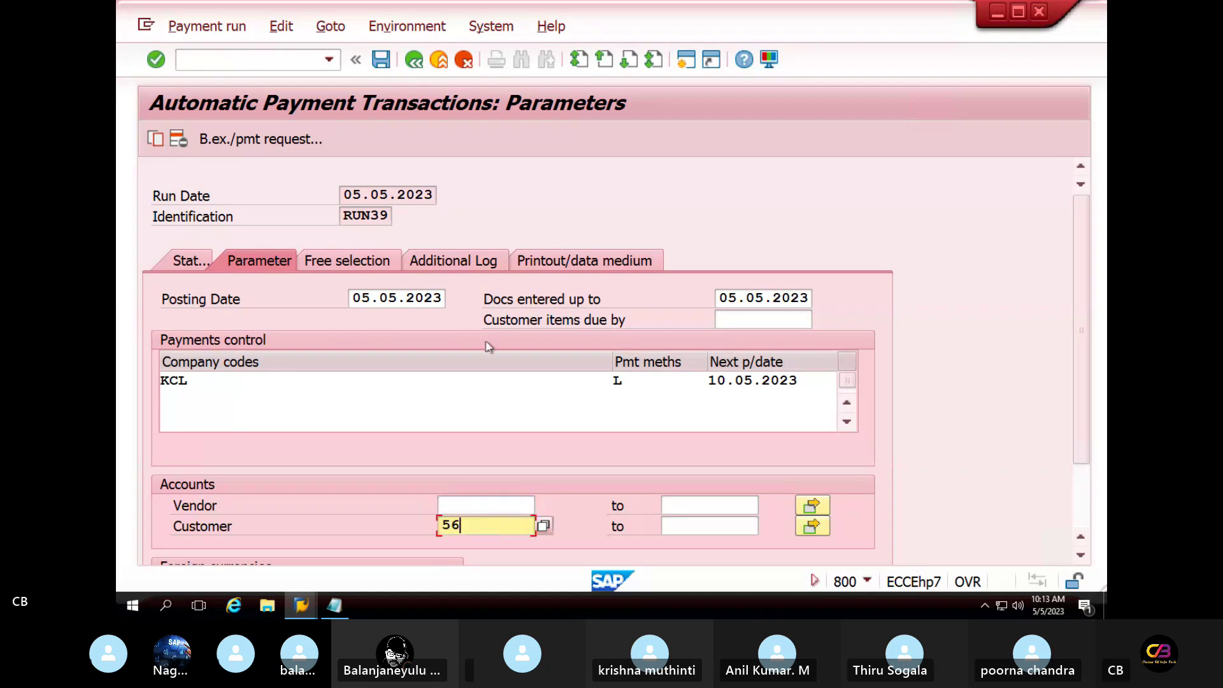
left_click(454, 261)
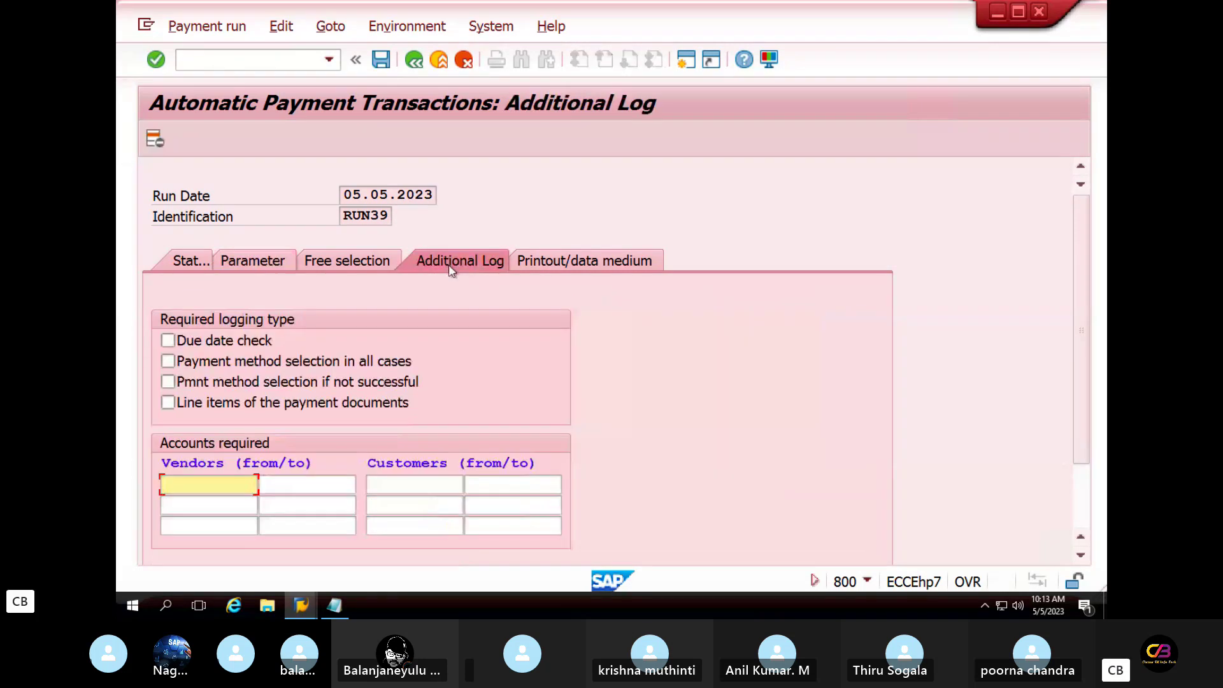
left_click(241, 343)
left_click(248, 363)
left_click(200, 258)
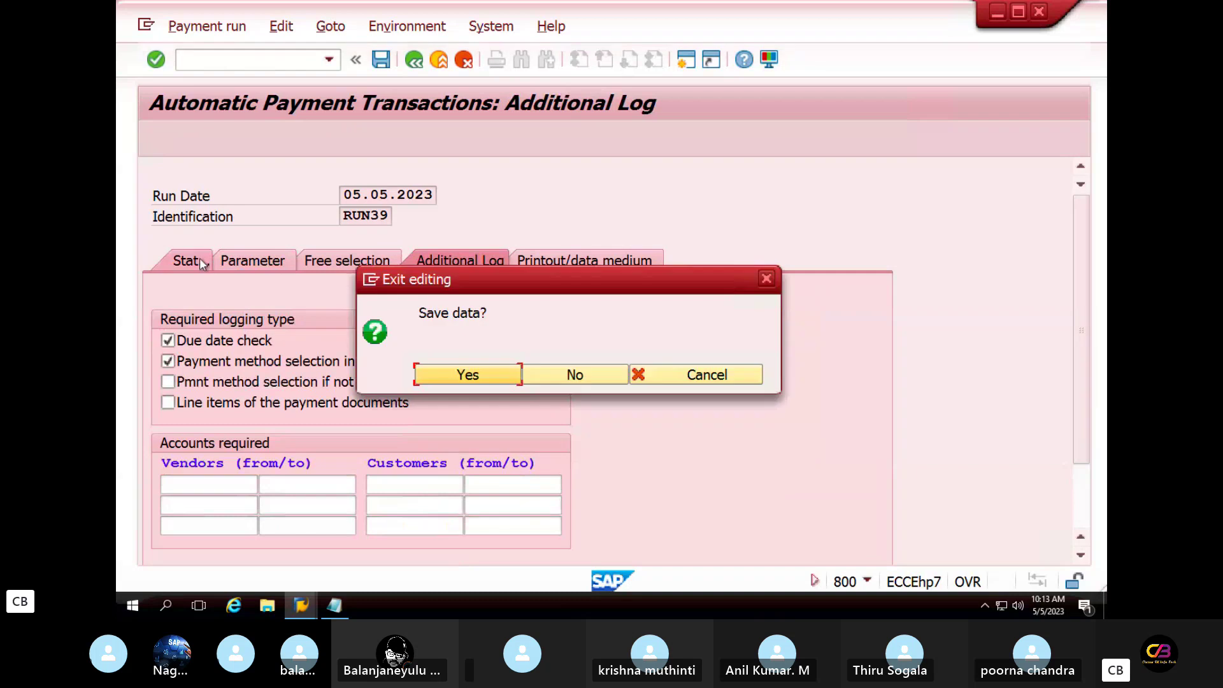
left_click(469, 374)
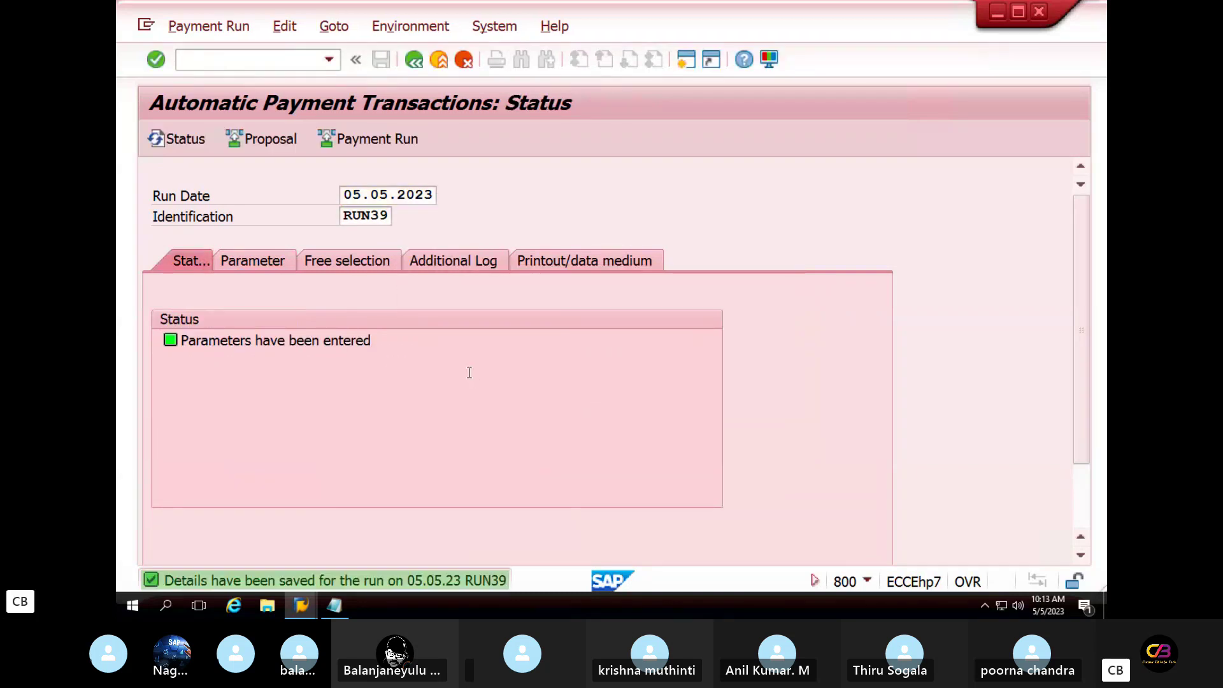
Step: Schedule the payment proposal for RUN39 to start immediately
left_click(271, 142)
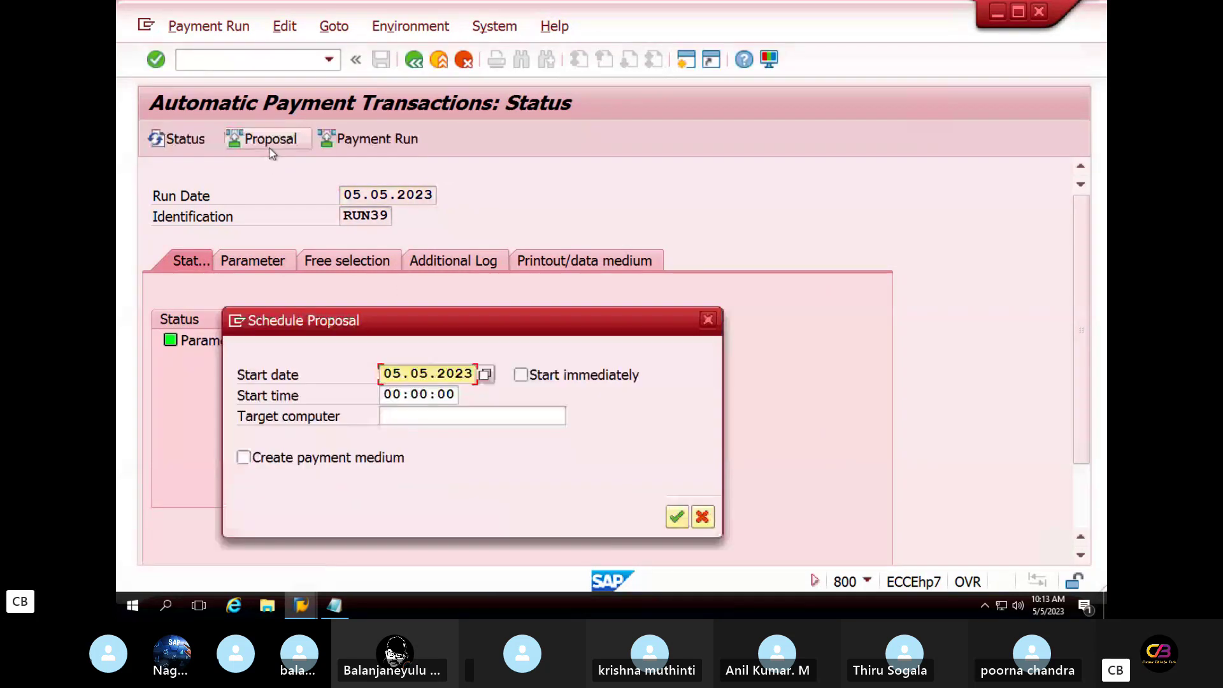
left_click(521, 376)
left_click(676, 517)
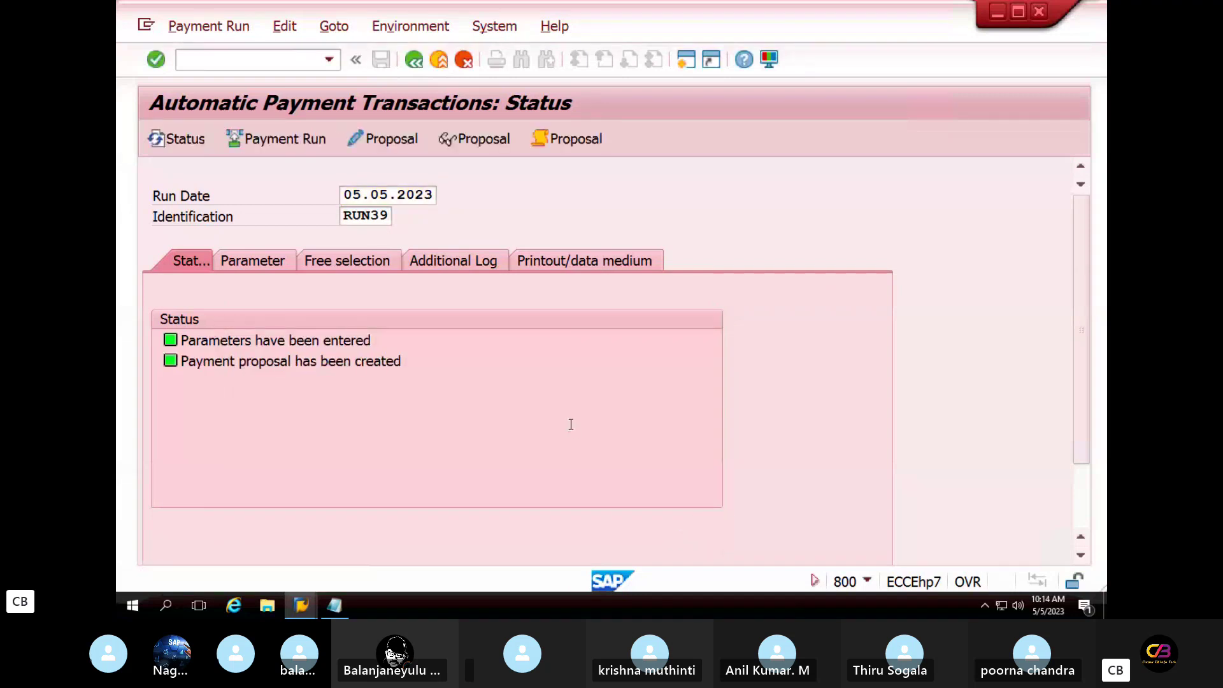
Step: Review the RUN39 payment proposal for all accounting clerks, including the customer's paid items, and return to the run status
left_click(382, 139)
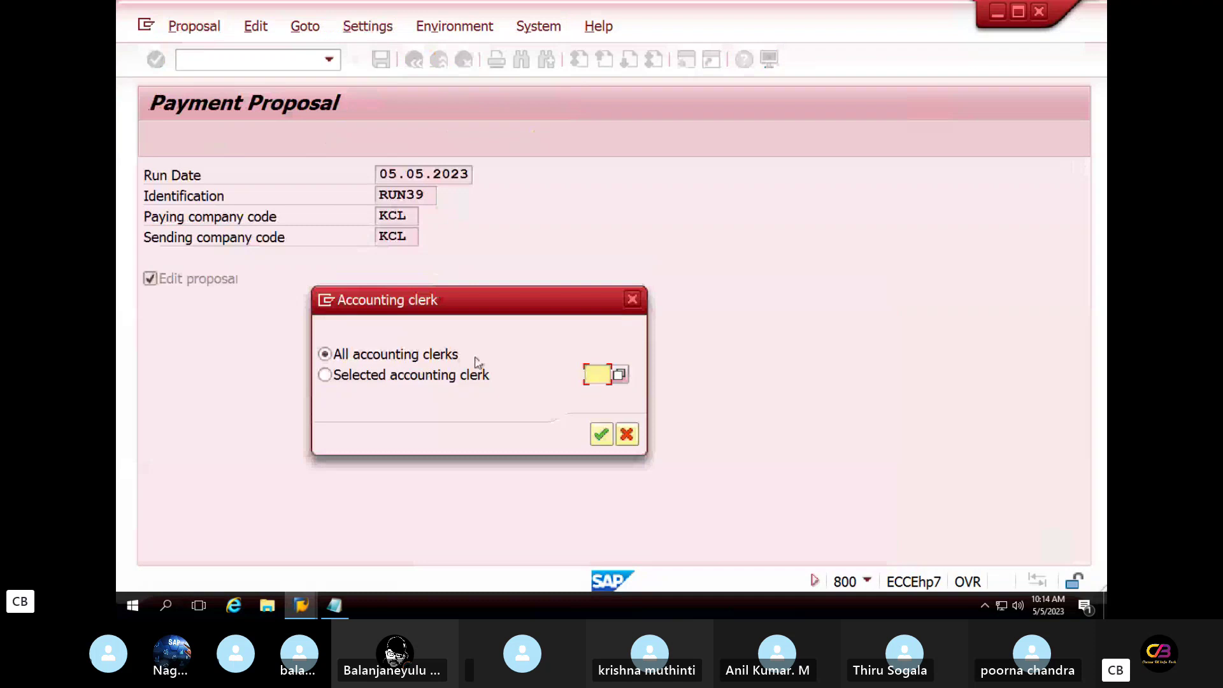
left_click(601, 435)
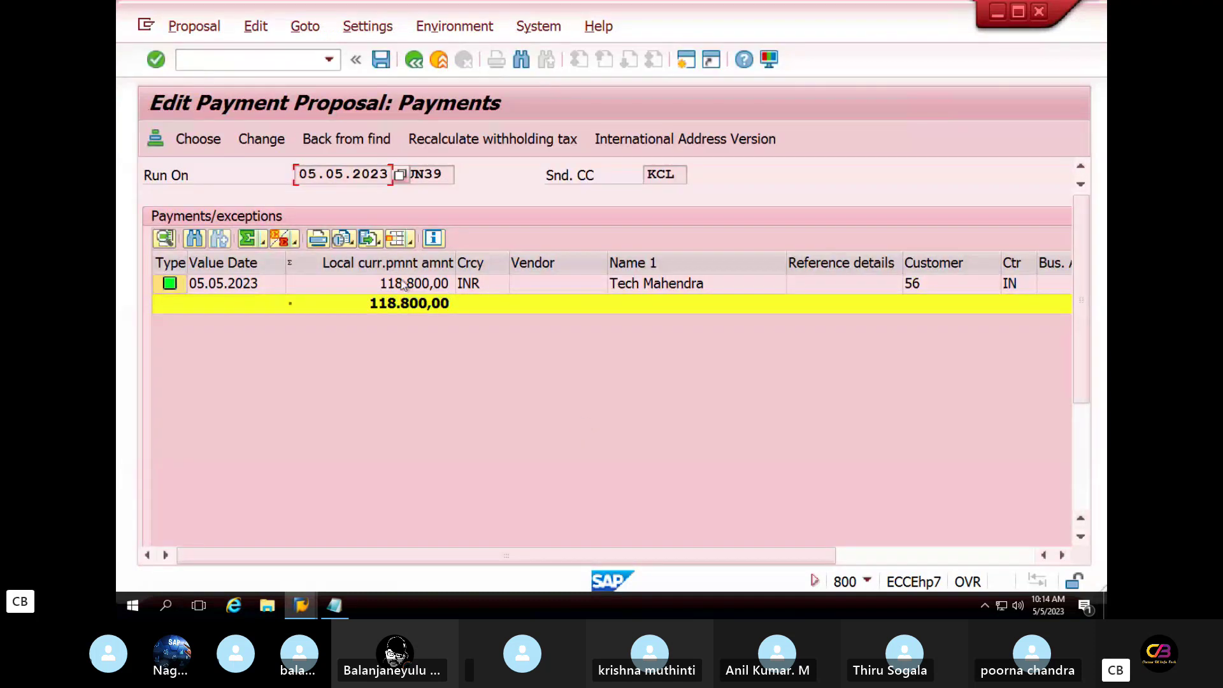
left_click(408, 285)
double_click(411, 285)
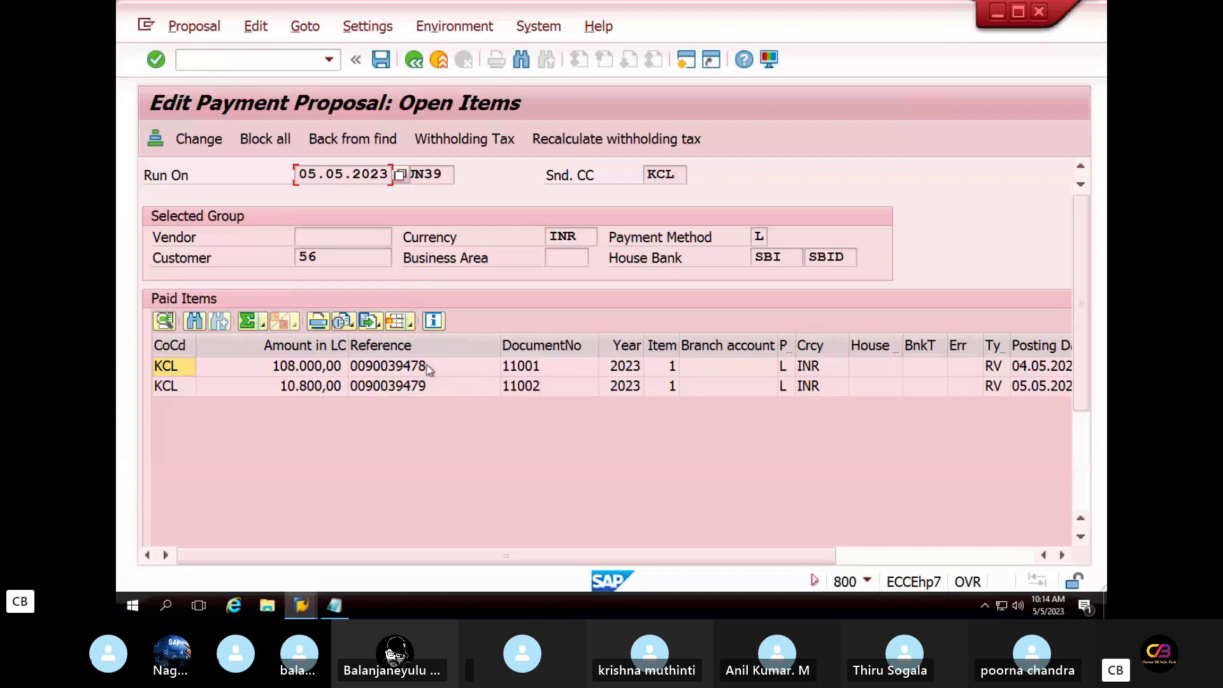
left_click(994, 345)
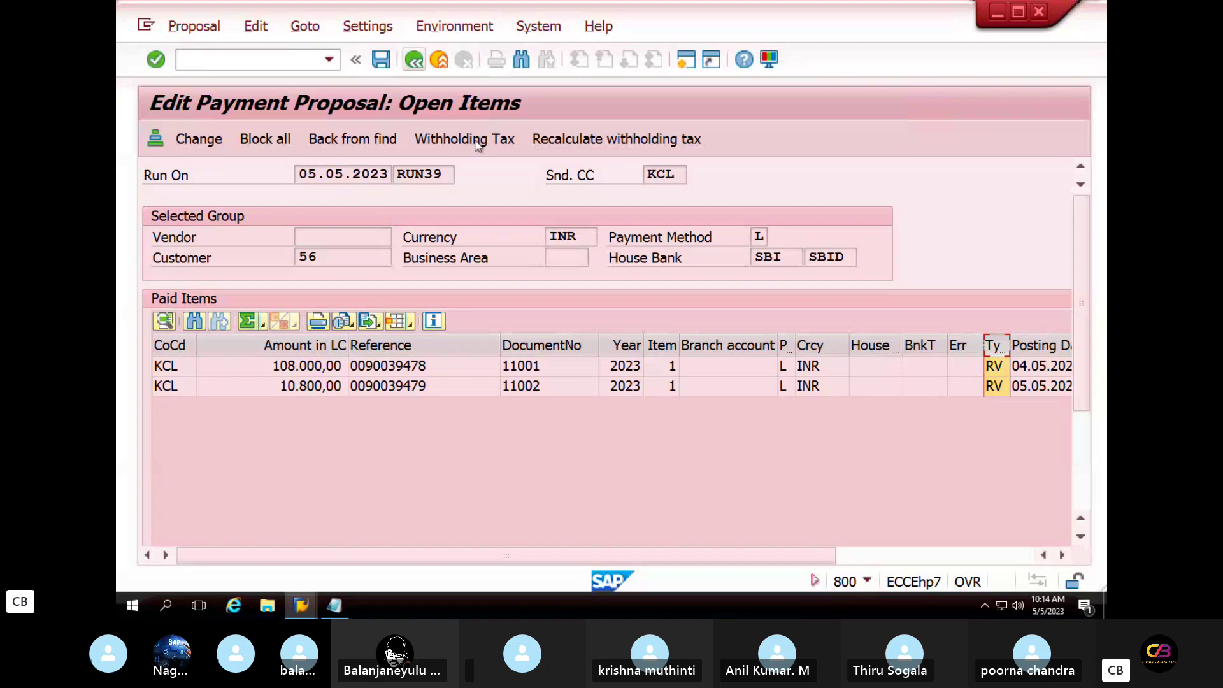
left_click(413, 60)
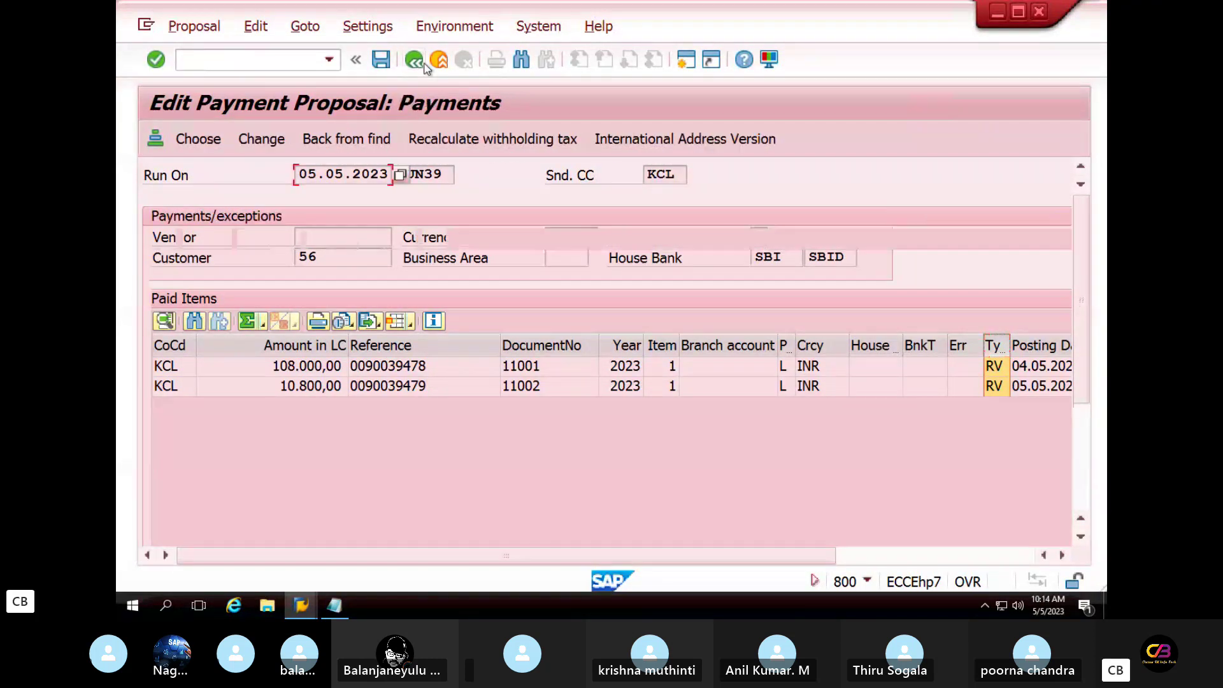
key("F3")
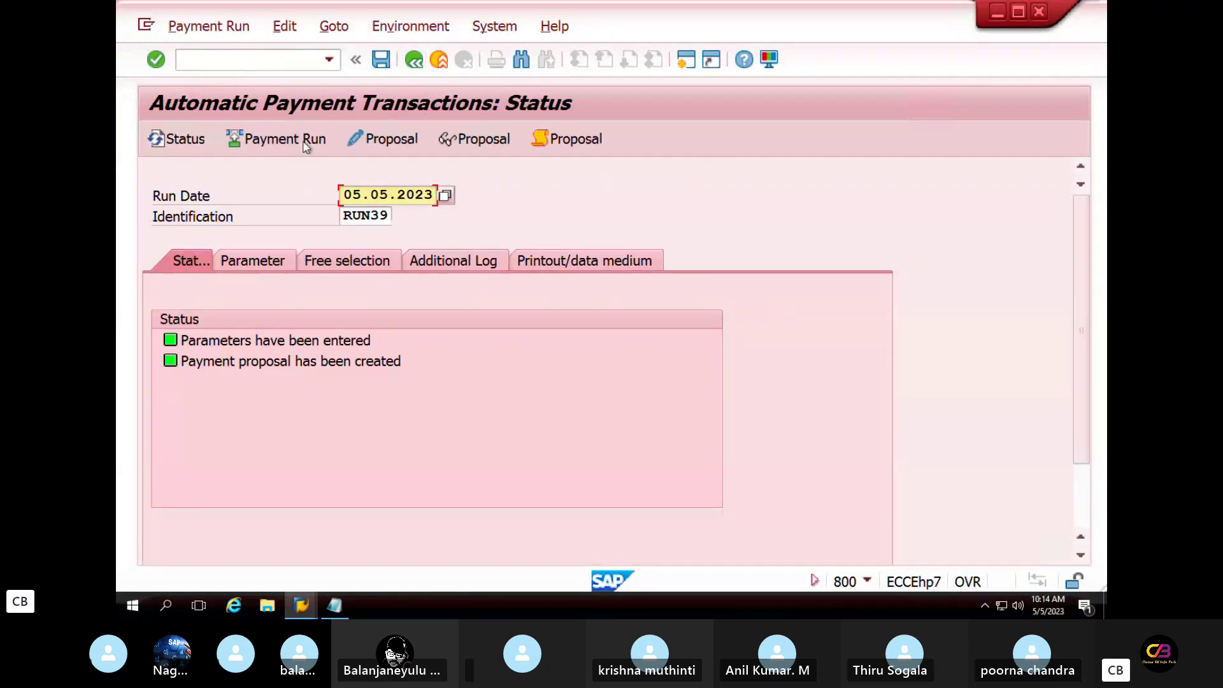
Step: Schedule the payment run for RUN39 to start immediately, without creating a payment medium
left_click(289, 145)
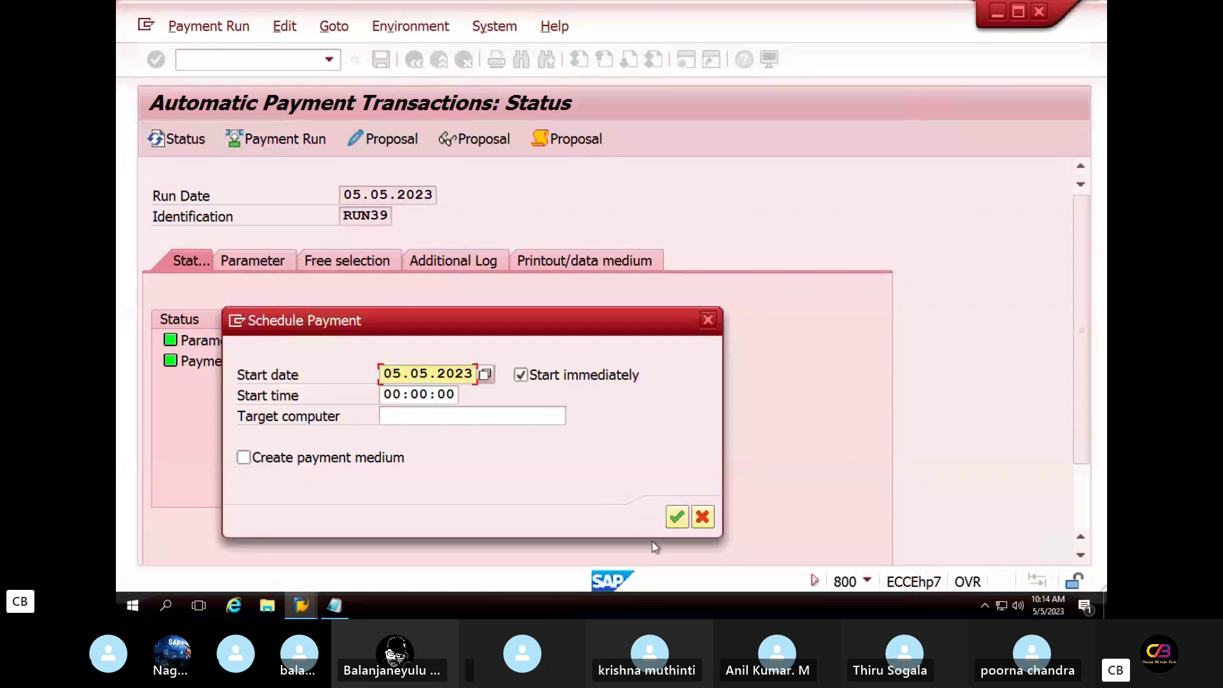
left_click(676, 518)
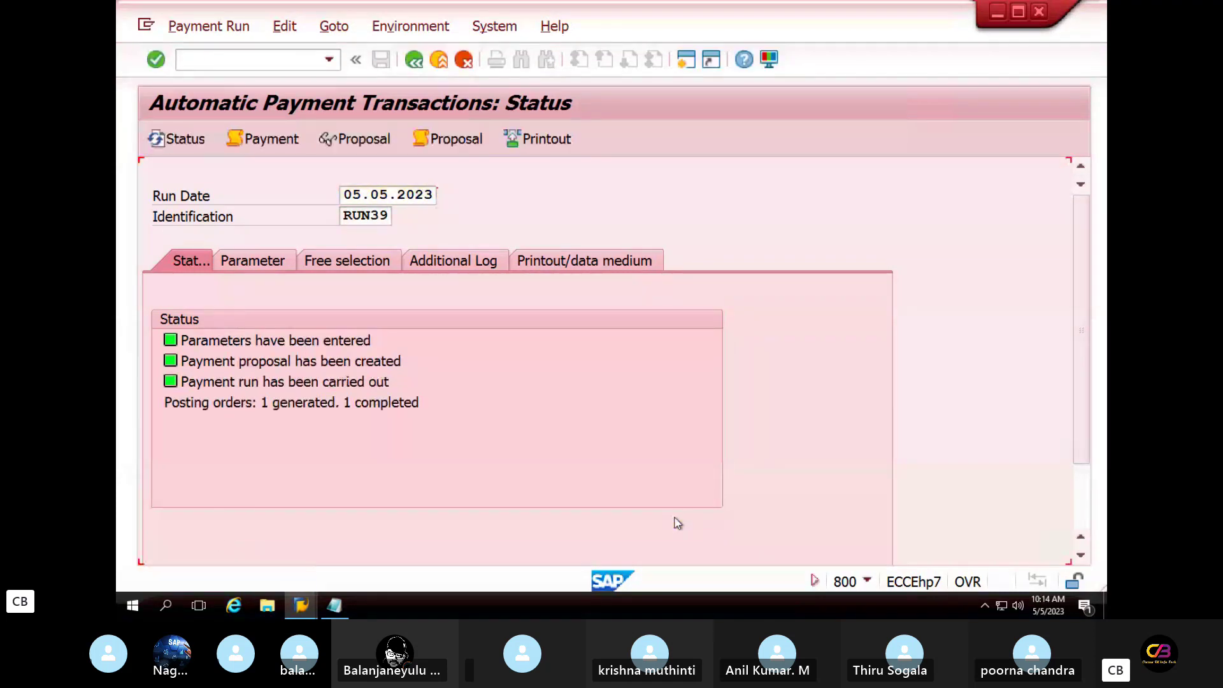
Step: Open Customer Line Item Display in a new session and list the customer's open items in company code KCL as of 05.05.2023
mouse_move(308, 602)
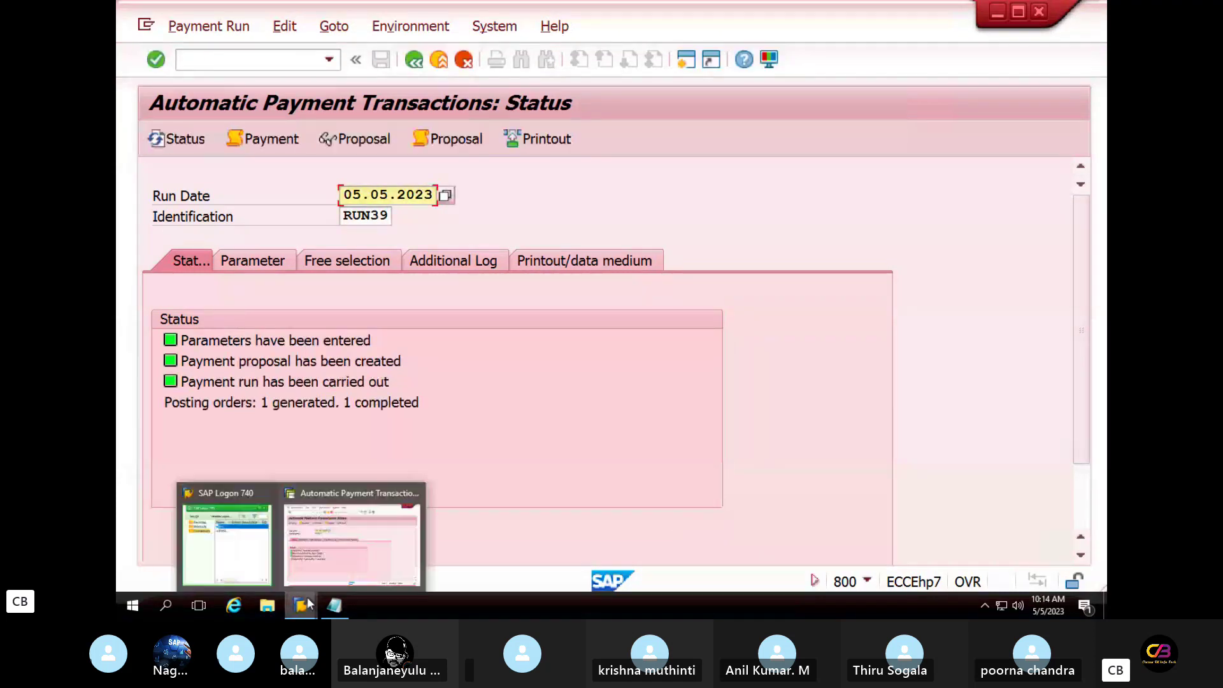
left_click(511, 370)
left_click(686, 60)
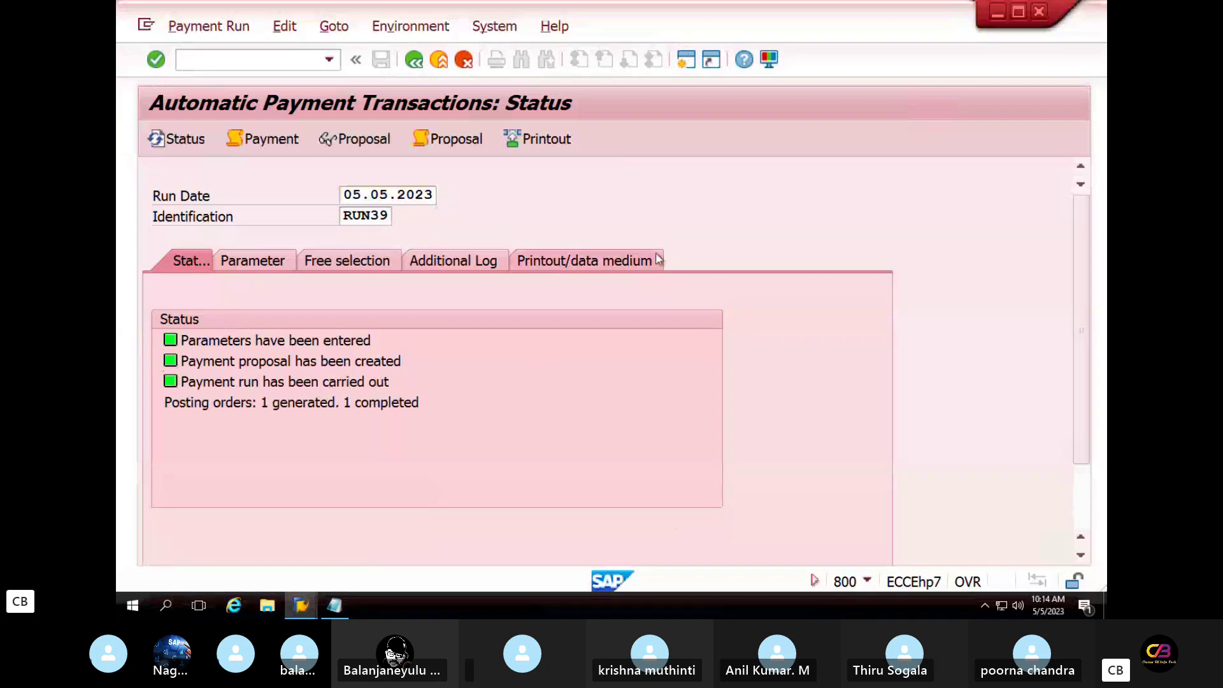
type("f")
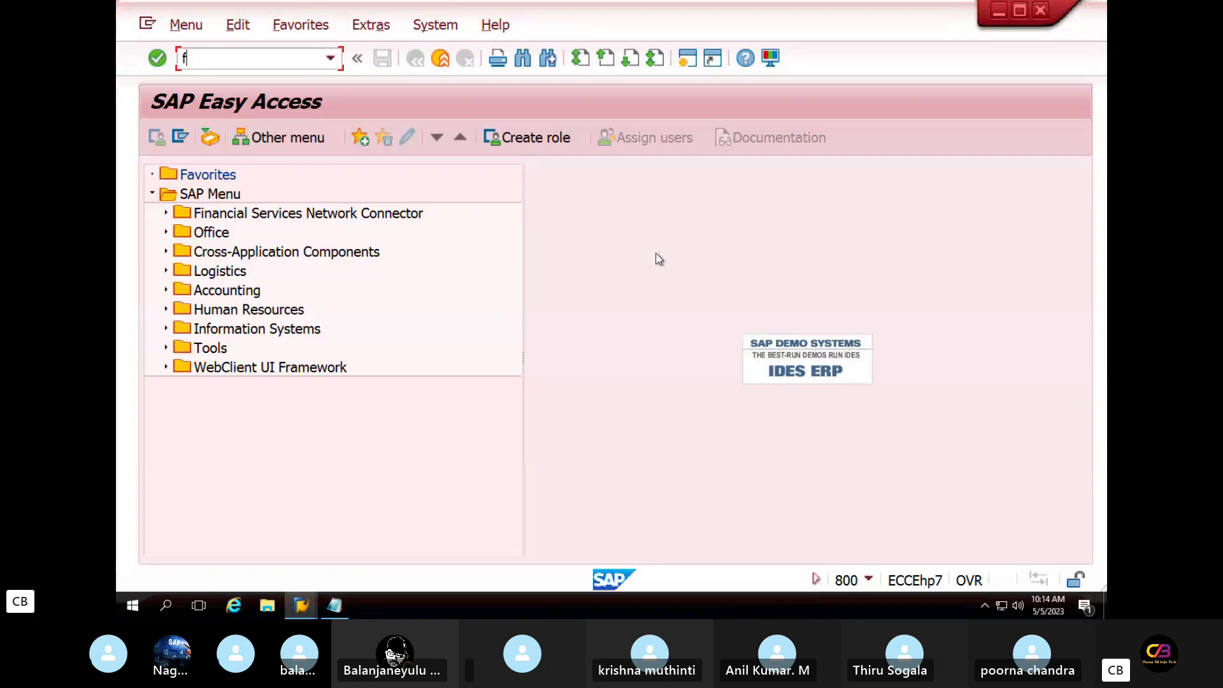
type("bl1n")
key("Return")
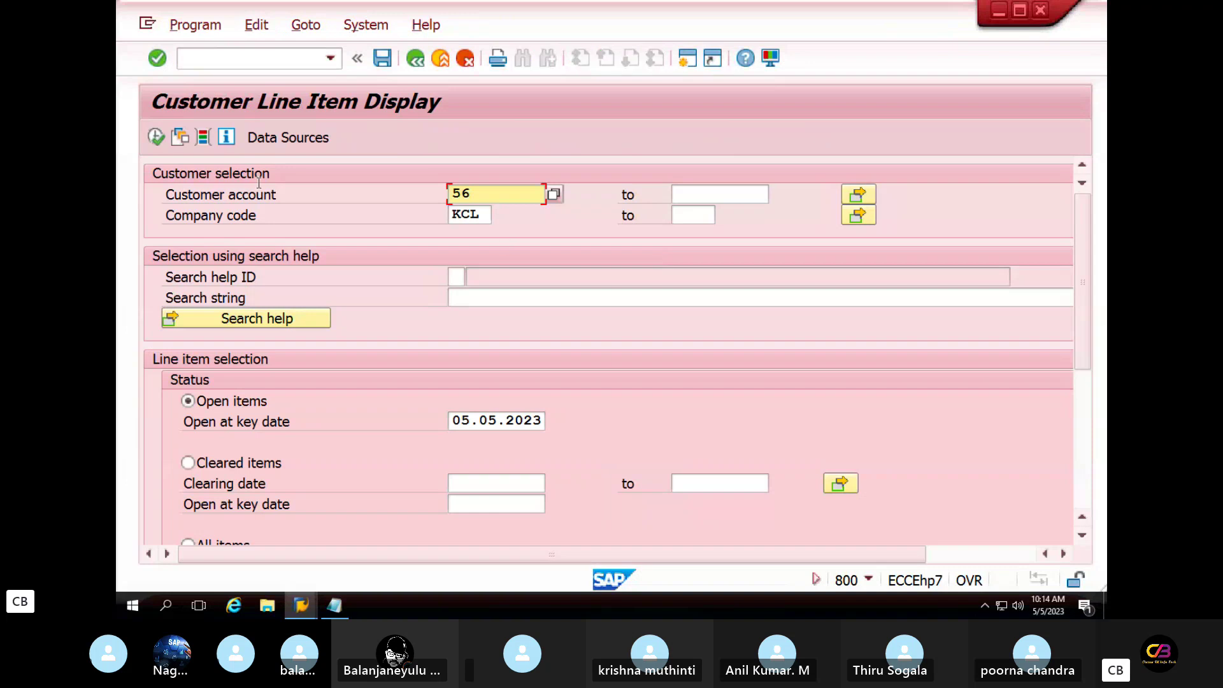
left_click(159, 145)
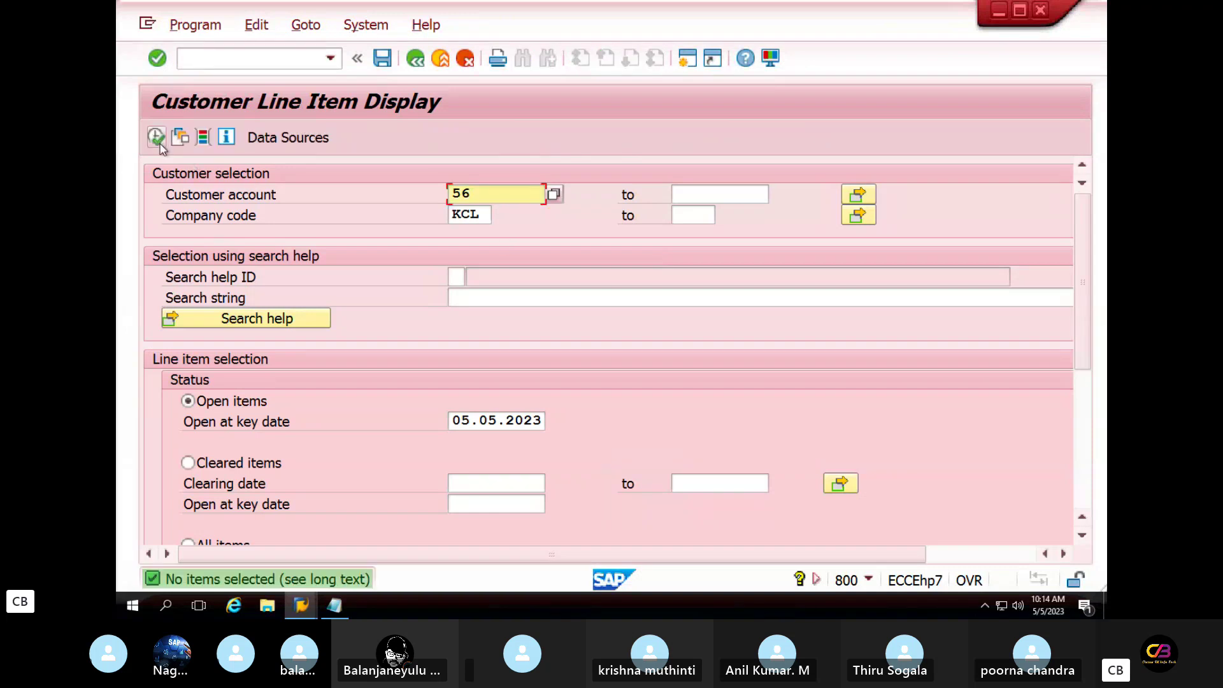
Step: List the customer's cleared items in company code KCL with clearing date 05.05.2023
left_click(187, 462)
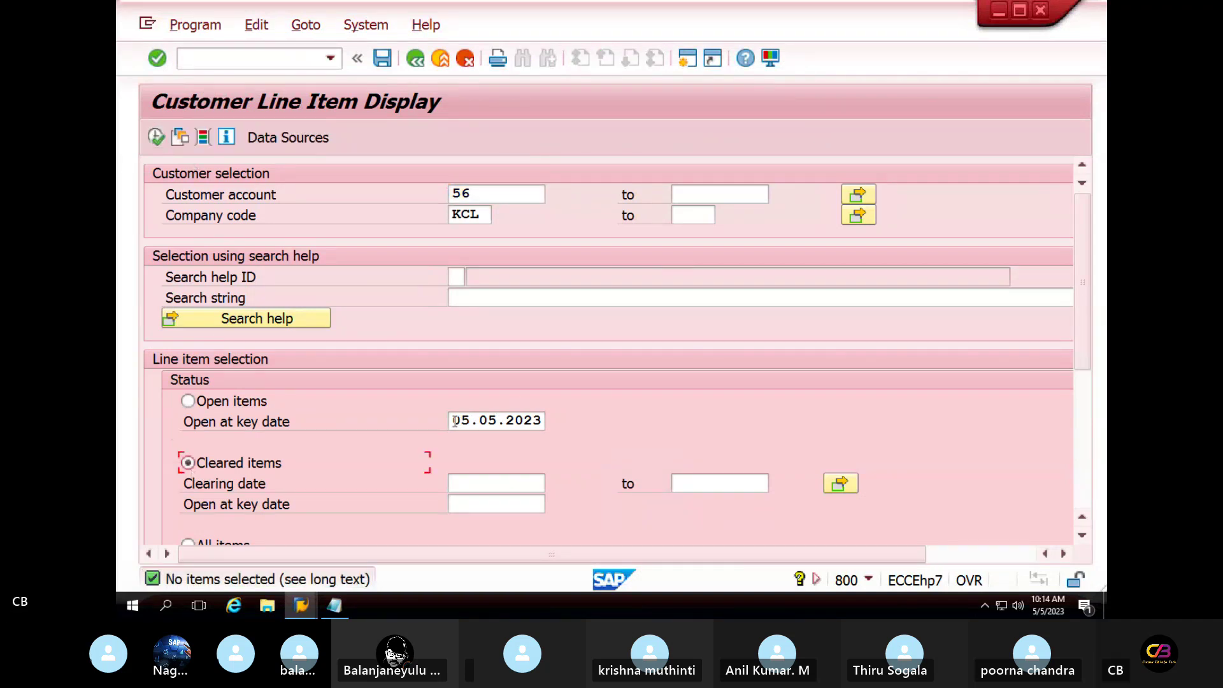
left_click_drag(452, 420, 576, 421)
key("ctrl+c")
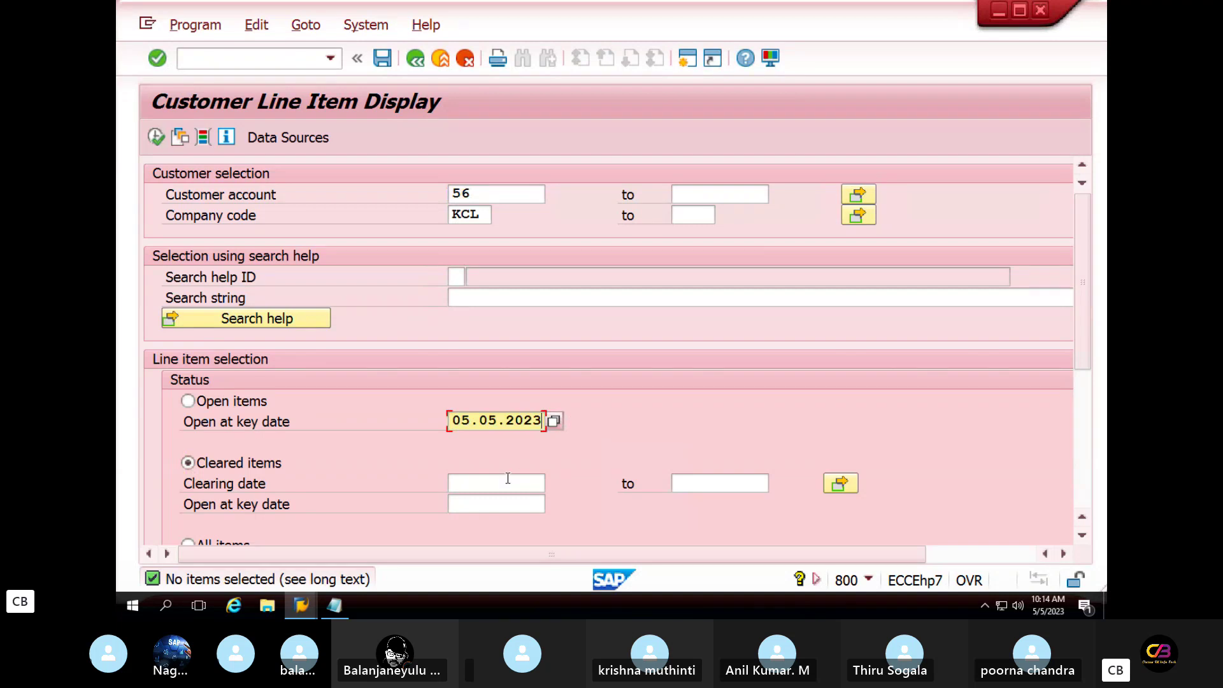
left_click(504, 482)
key("ctrl+v")
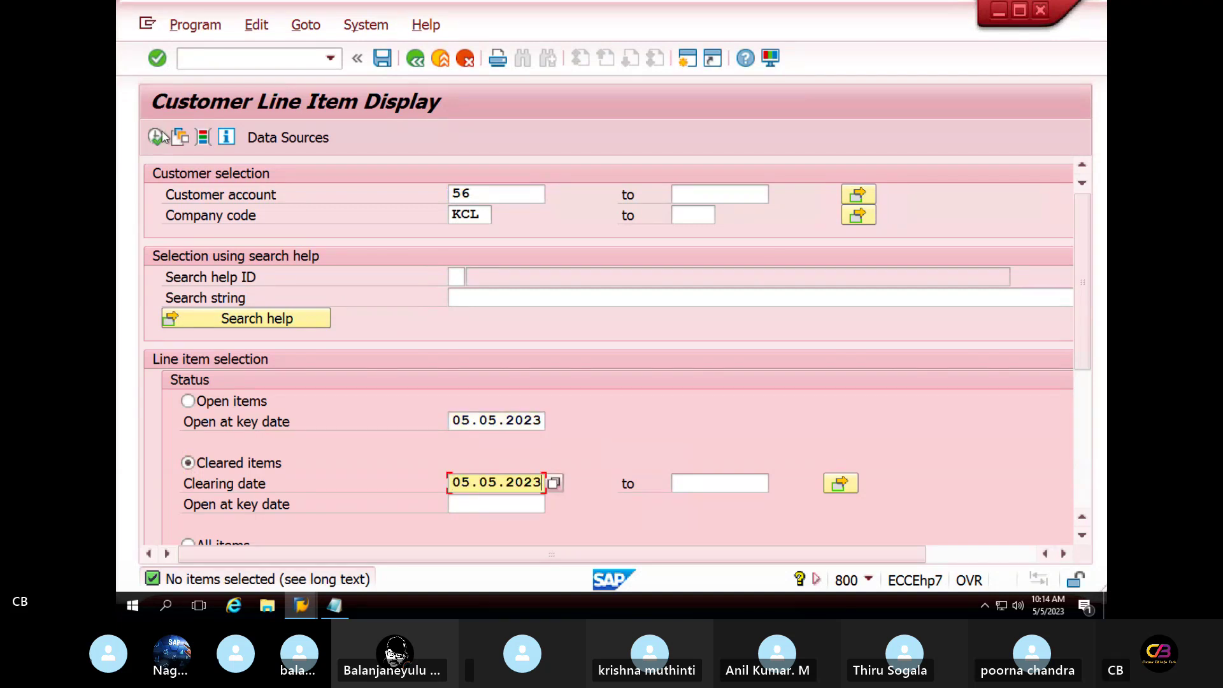
left_click(156, 137)
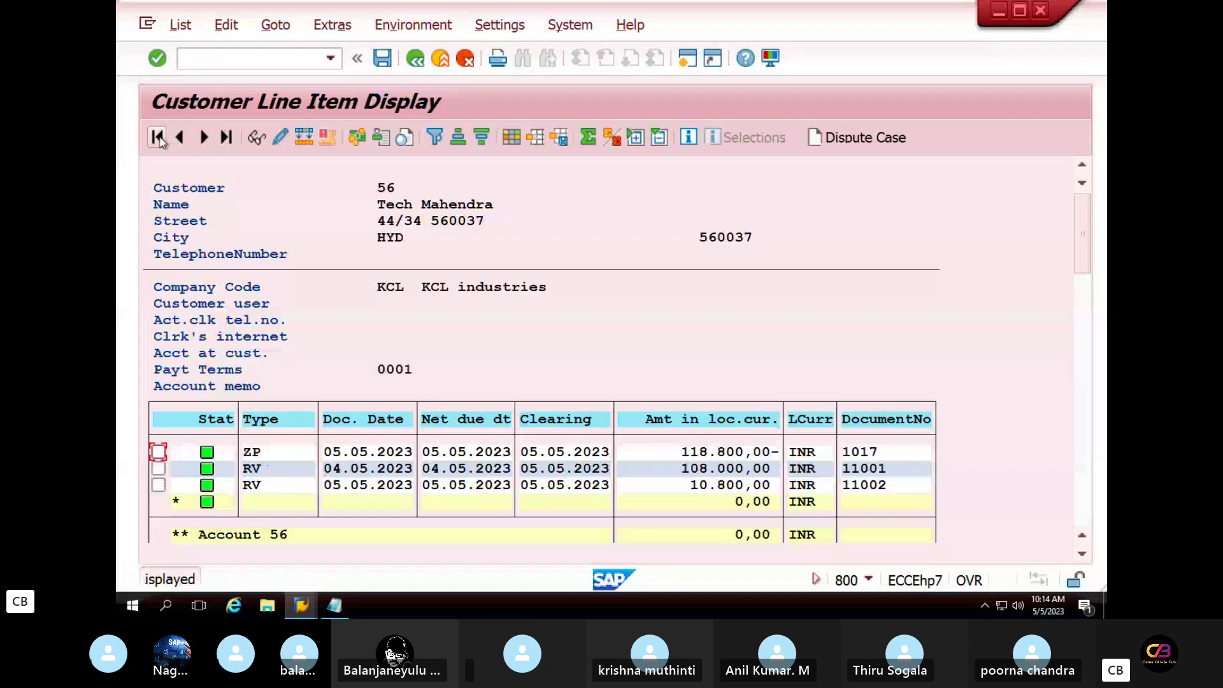
Step: Open the ZP payment document from the cleared items, examine its customer and SBI BANK A/C lines in the data entry view, and return to the list
left_click(273, 454)
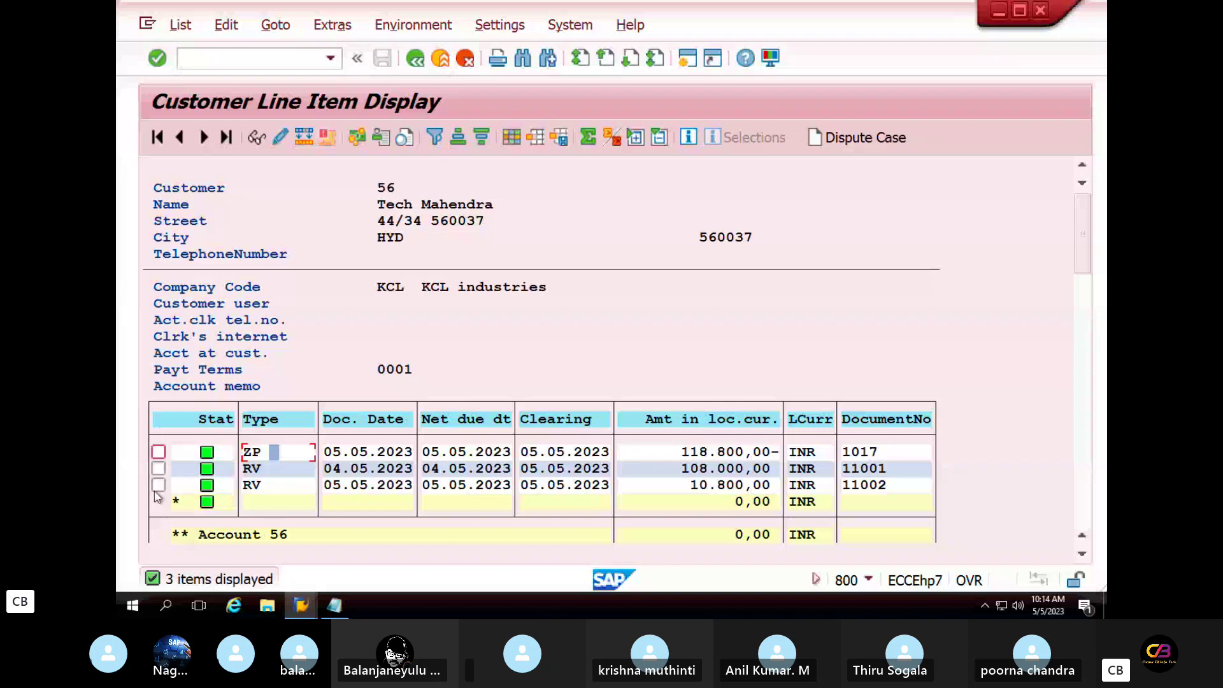
right_click(161, 454)
left_click(158, 454)
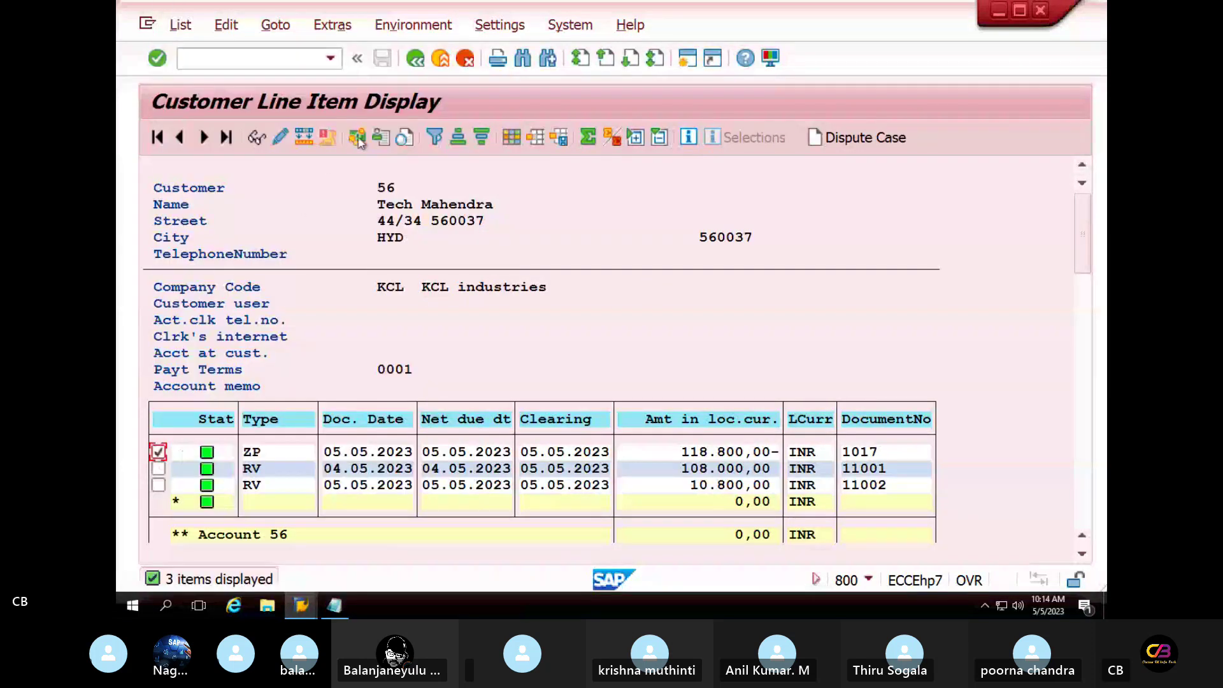
left_click(258, 138)
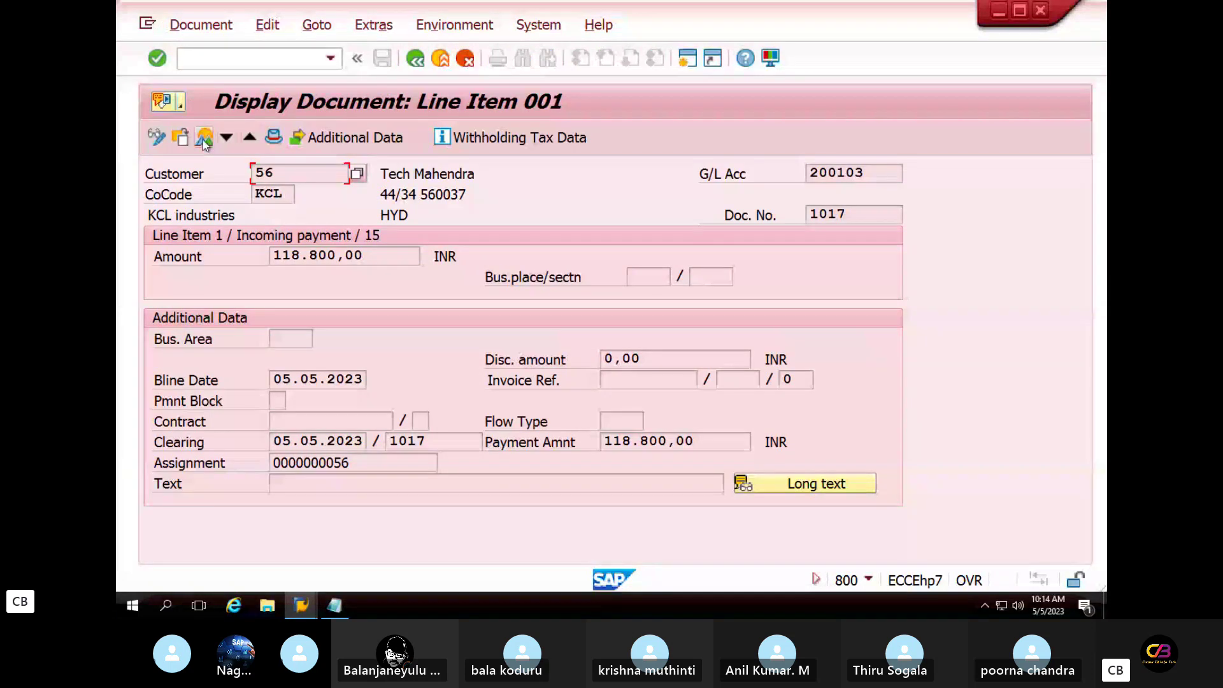
left_click(204, 139)
left_click(405, 344)
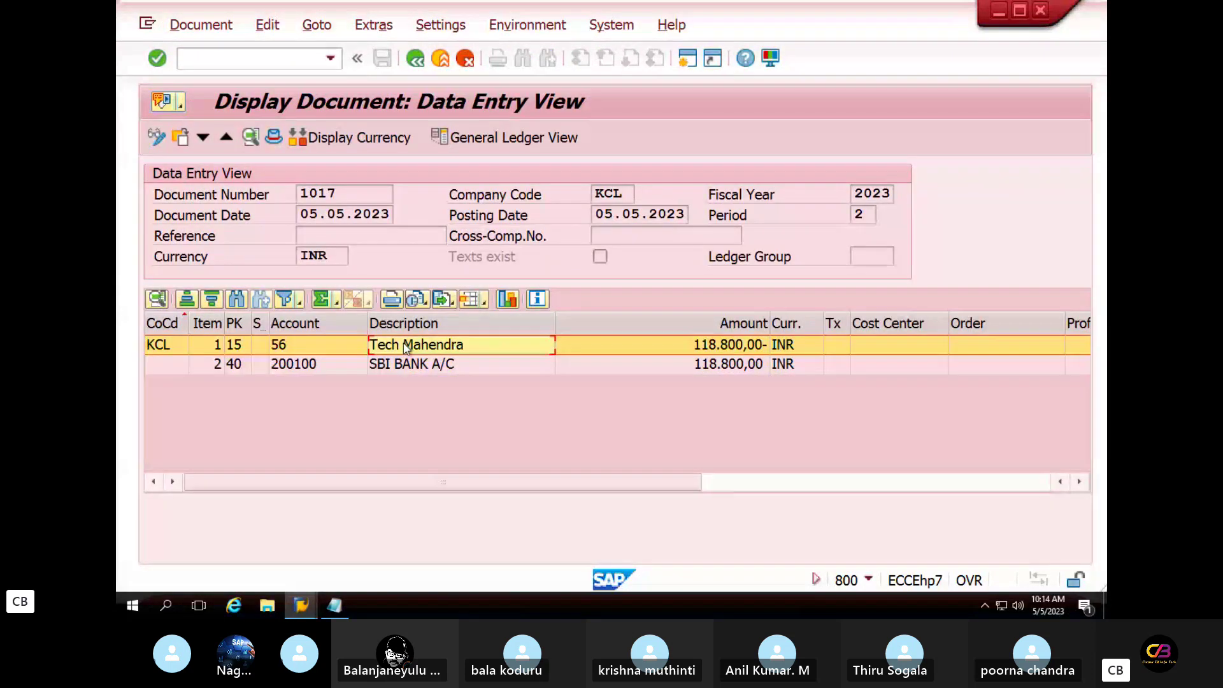
left_click(415, 362)
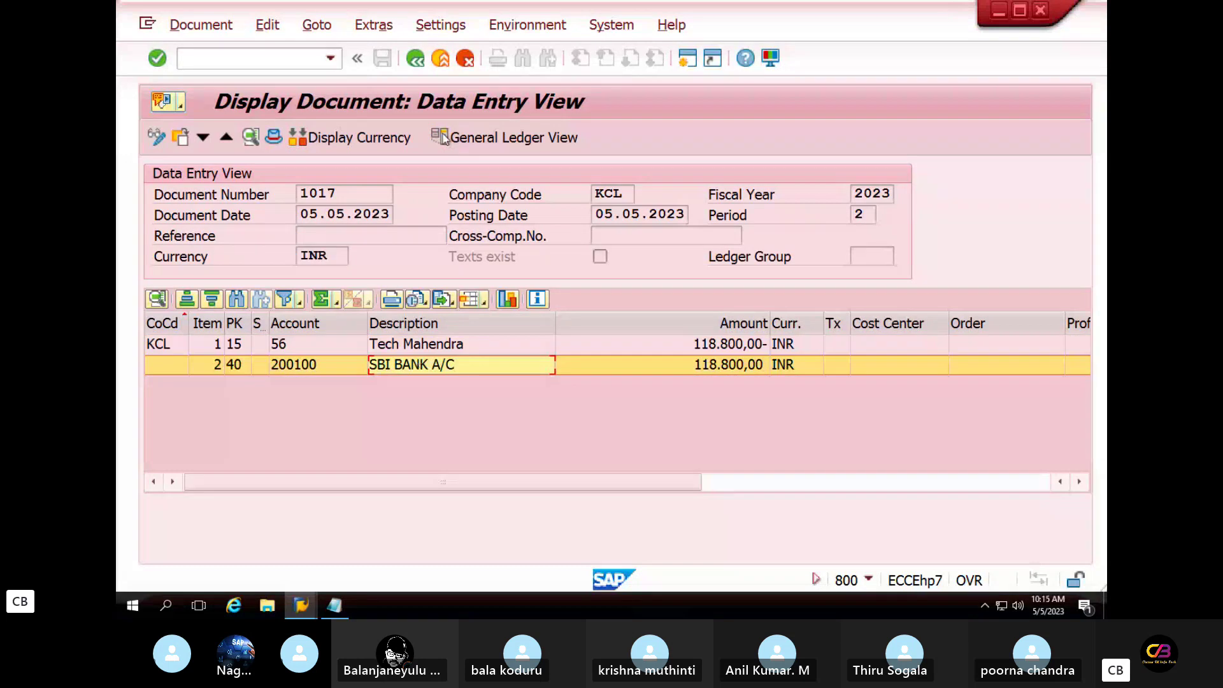
left_click(448, 59)
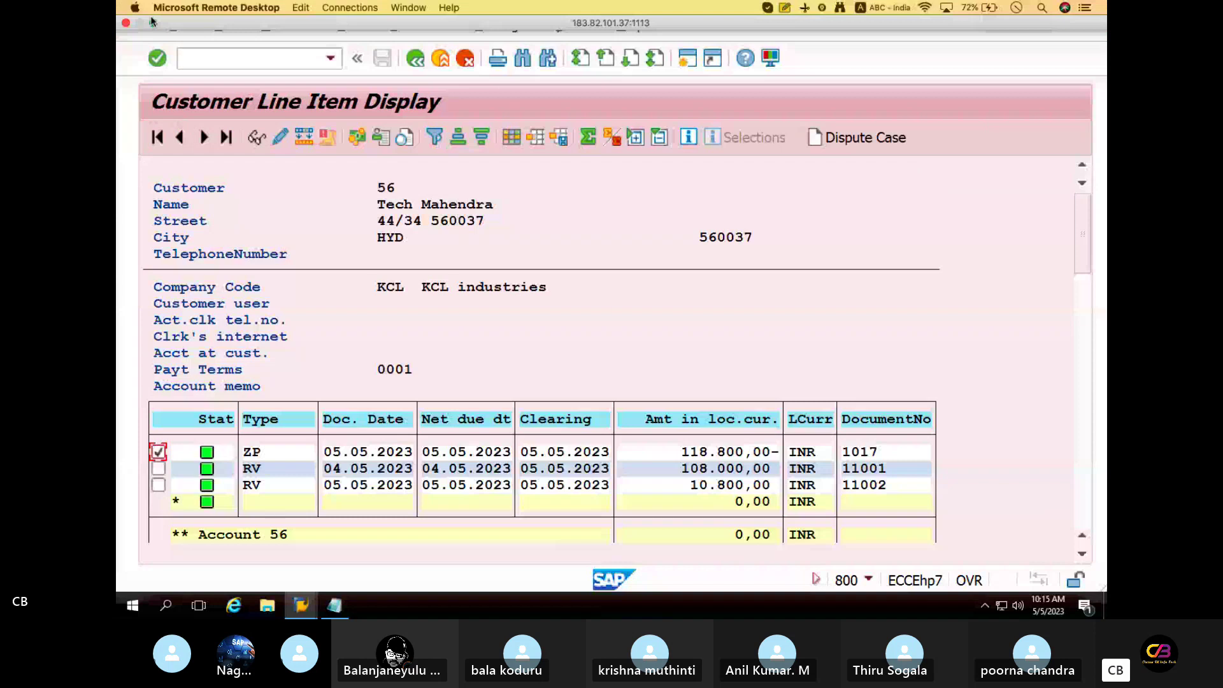
left_click(153, 22)
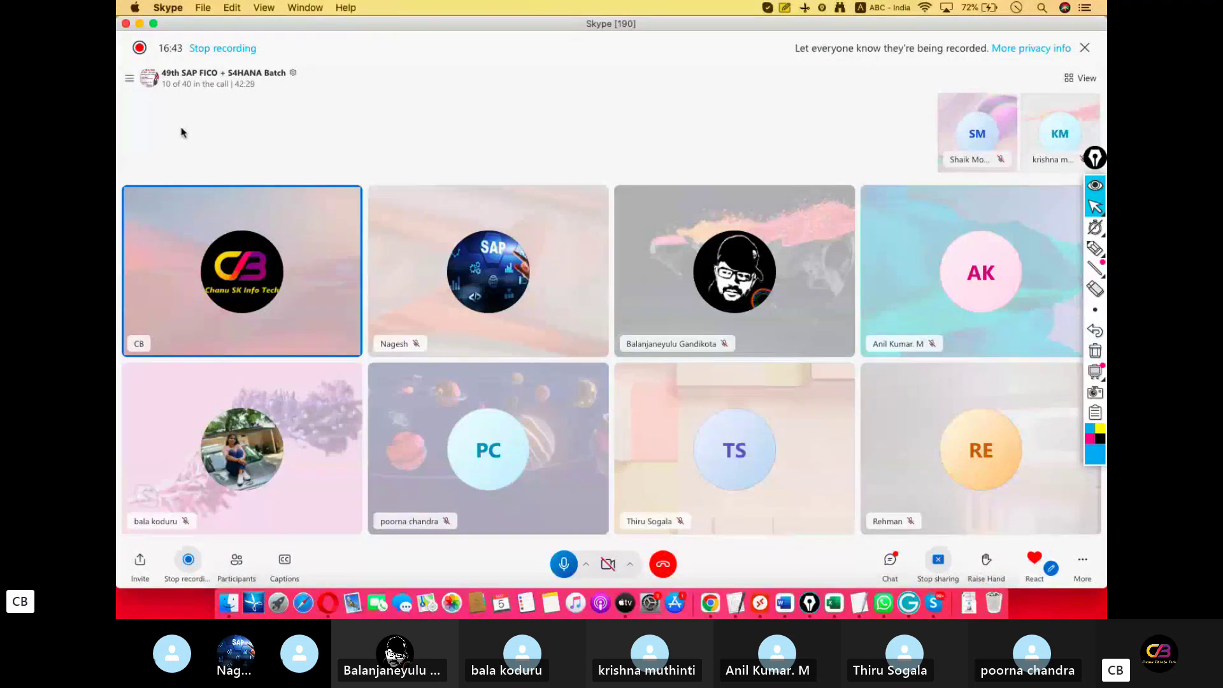